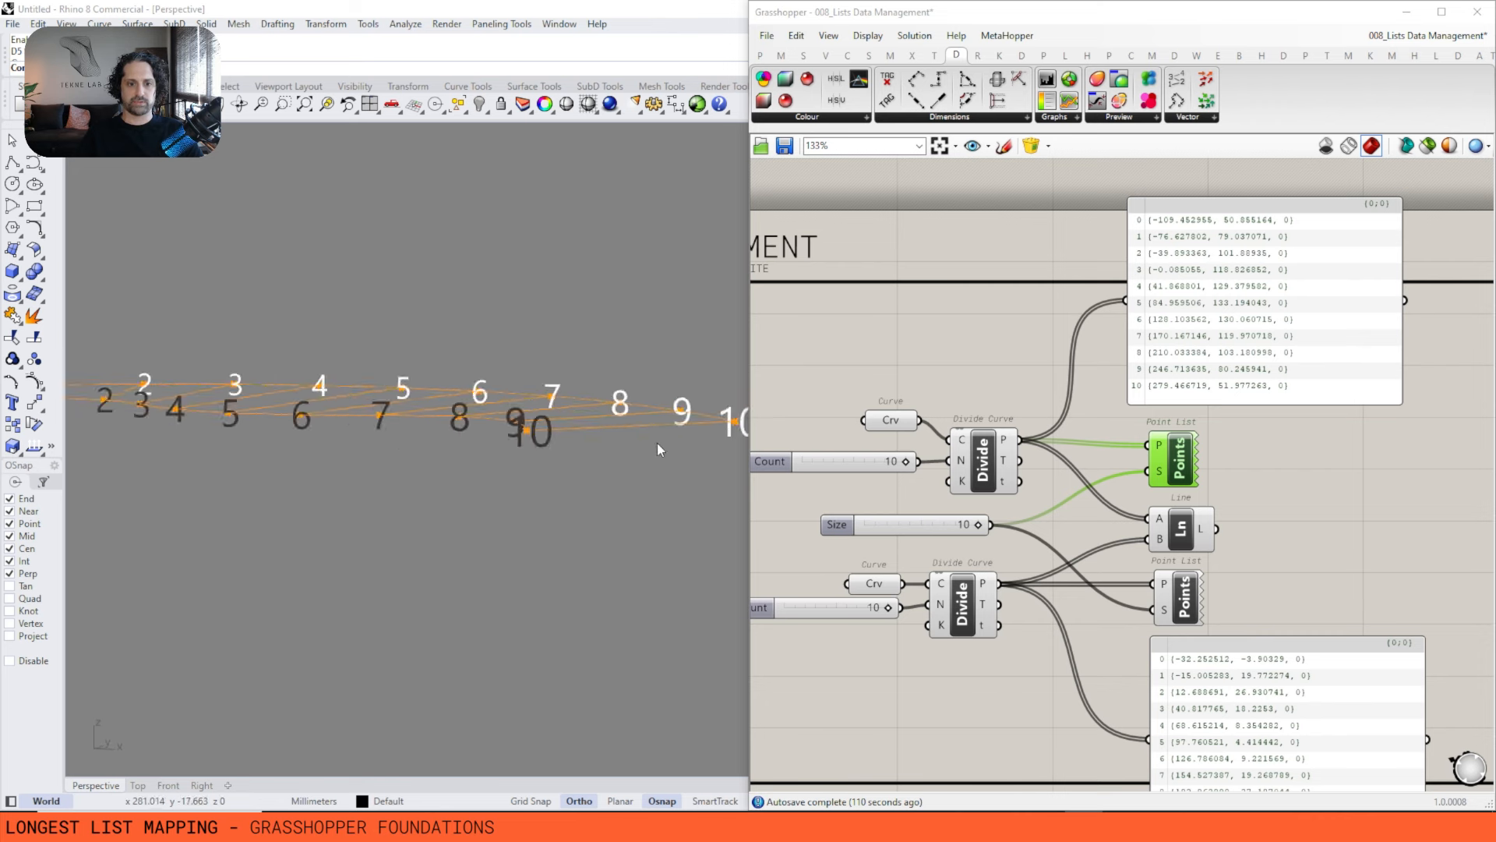
# Inspect the point numbering on both divided curves by highlighting each Point List component in a plan-like view.
pyautogui.scroll(-10, 676, 311)
pyautogui.moveTo(551, 385); pyautogui.dragTo(511, 405, button='right')
pyautogui.moveTo(1052, 351); pyautogui.dragTo(1039, 311, button='right')
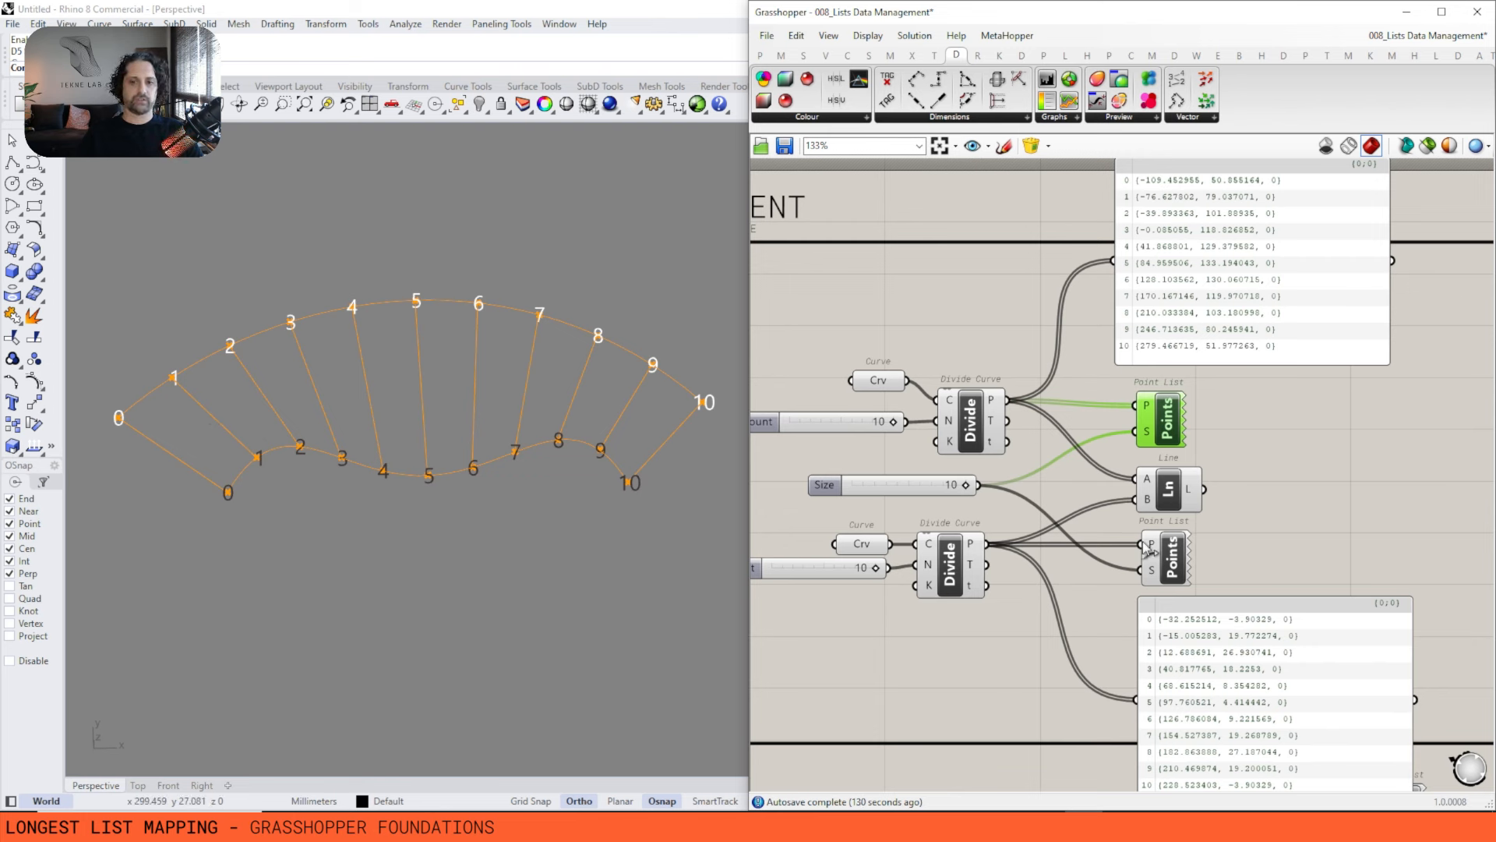
pyautogui.click(1210, 540)
pyautogui.click(1186, 559)
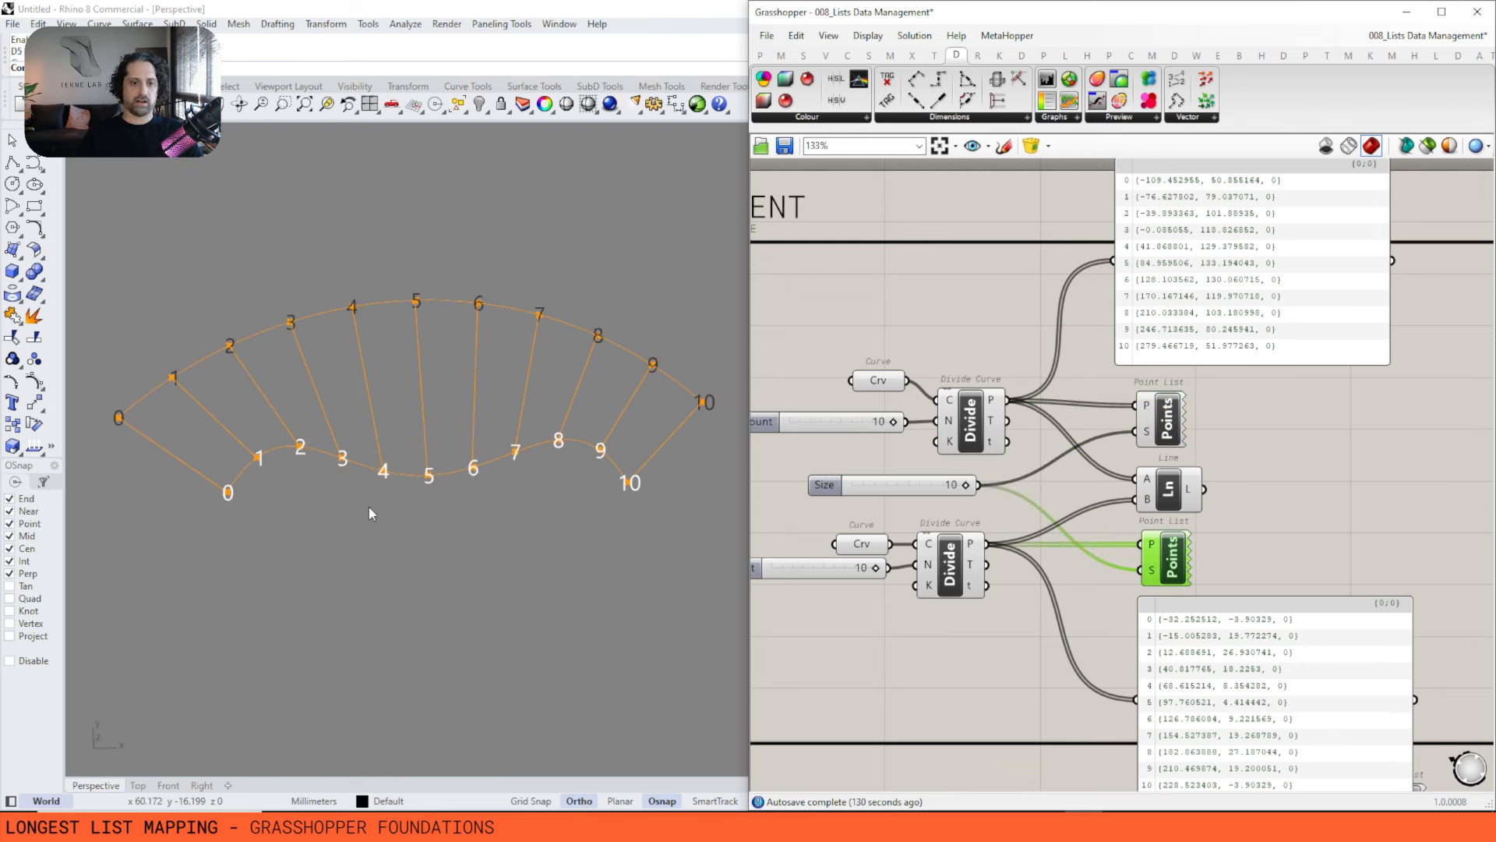
pyautogui.moveTo(491, 434); pyautogui.dragTo(461, 452, button='right')
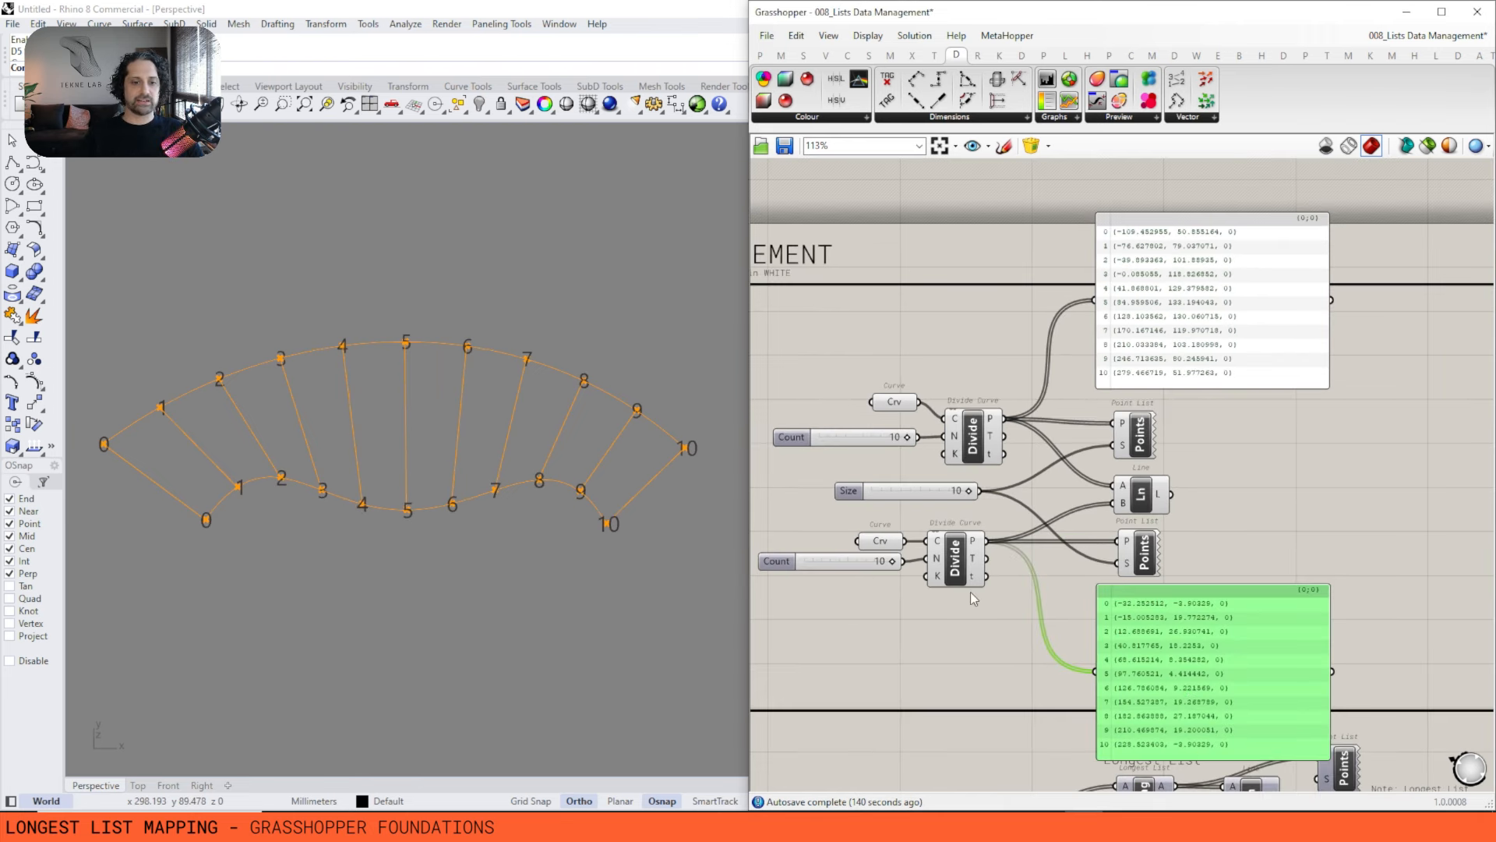
# Set the Count of the lower curve's Divide Curve component to 5.
pyautogui.click(957, 586)
pyautogui.moveTo(890, 547); pyautogui.dragTo(902, 536, button='right')
pyautogui.scroll(5, 789, 599)
pyautogui.moveTo(1052, 488); pyautogui.dragTo(945, 491)
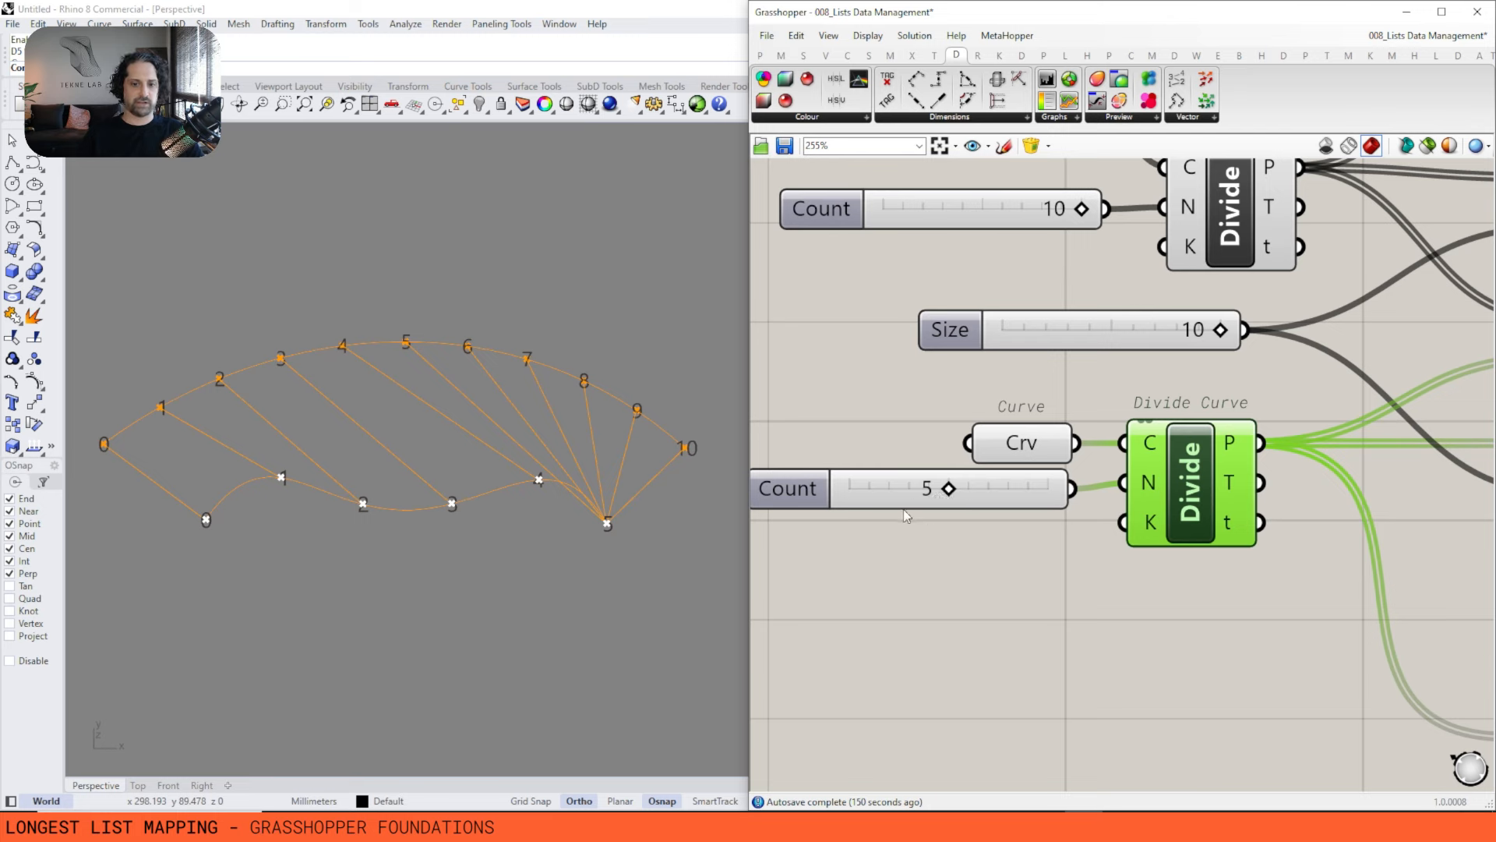
# Highlight each Divide Curve component and the Line component to examine the division points and the lines connecting them.
pyautogui.scroll(-2, 935, 500)
pyautogui.moveTo(1091, 546); pyautogui.dragTo(967, 577, button='right')
pyautogui.moveTo(1091, 565); pyautogui.dragTo(842, 460)
pyautogui.moveTo(1156, 577); pyautogui.dragTo(1173, 568, button='right')
pyautogui.moveTo(1092, 348); pyautogui.dragTo(874, 208)
pyautogui.moveTo(1006, 405); pyautogui.dragTo(769, 424, button='right')
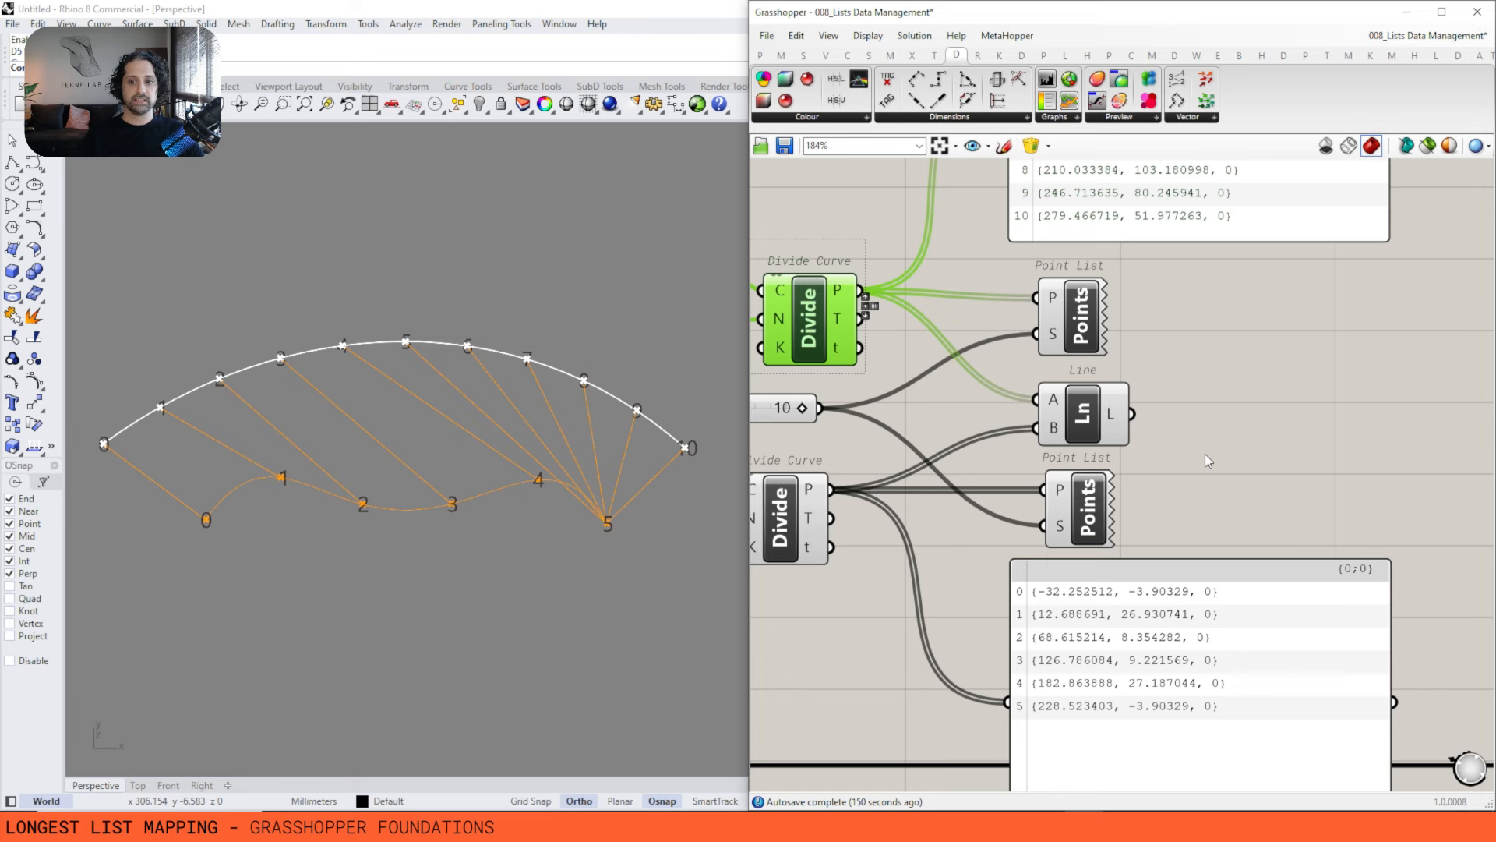
pyautogui.click(1079, 421)
pyautogui.scroll(-2, 964, 462)
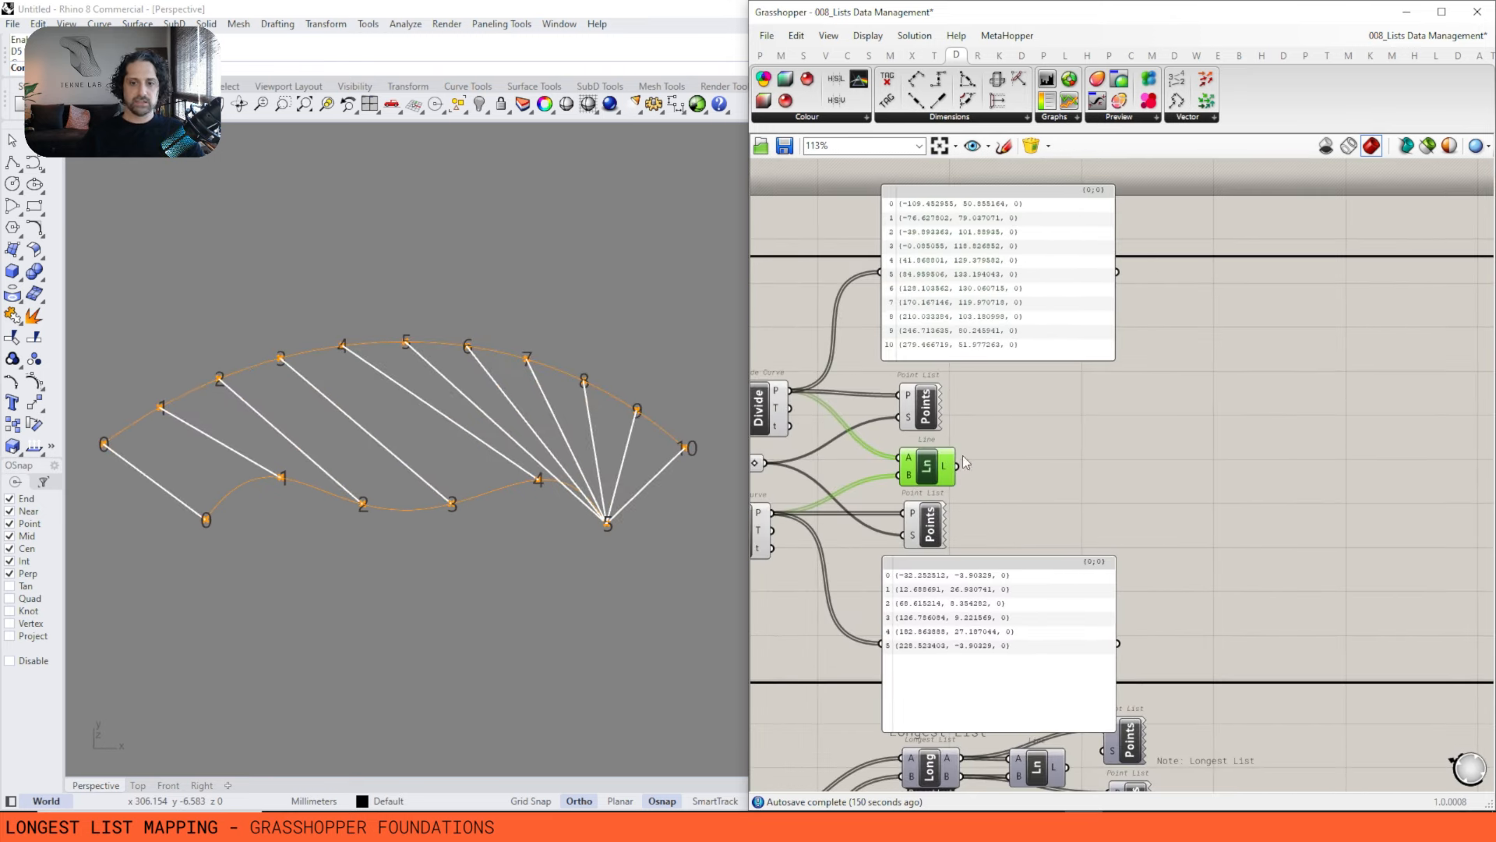
pyautogui.click(980, 399)
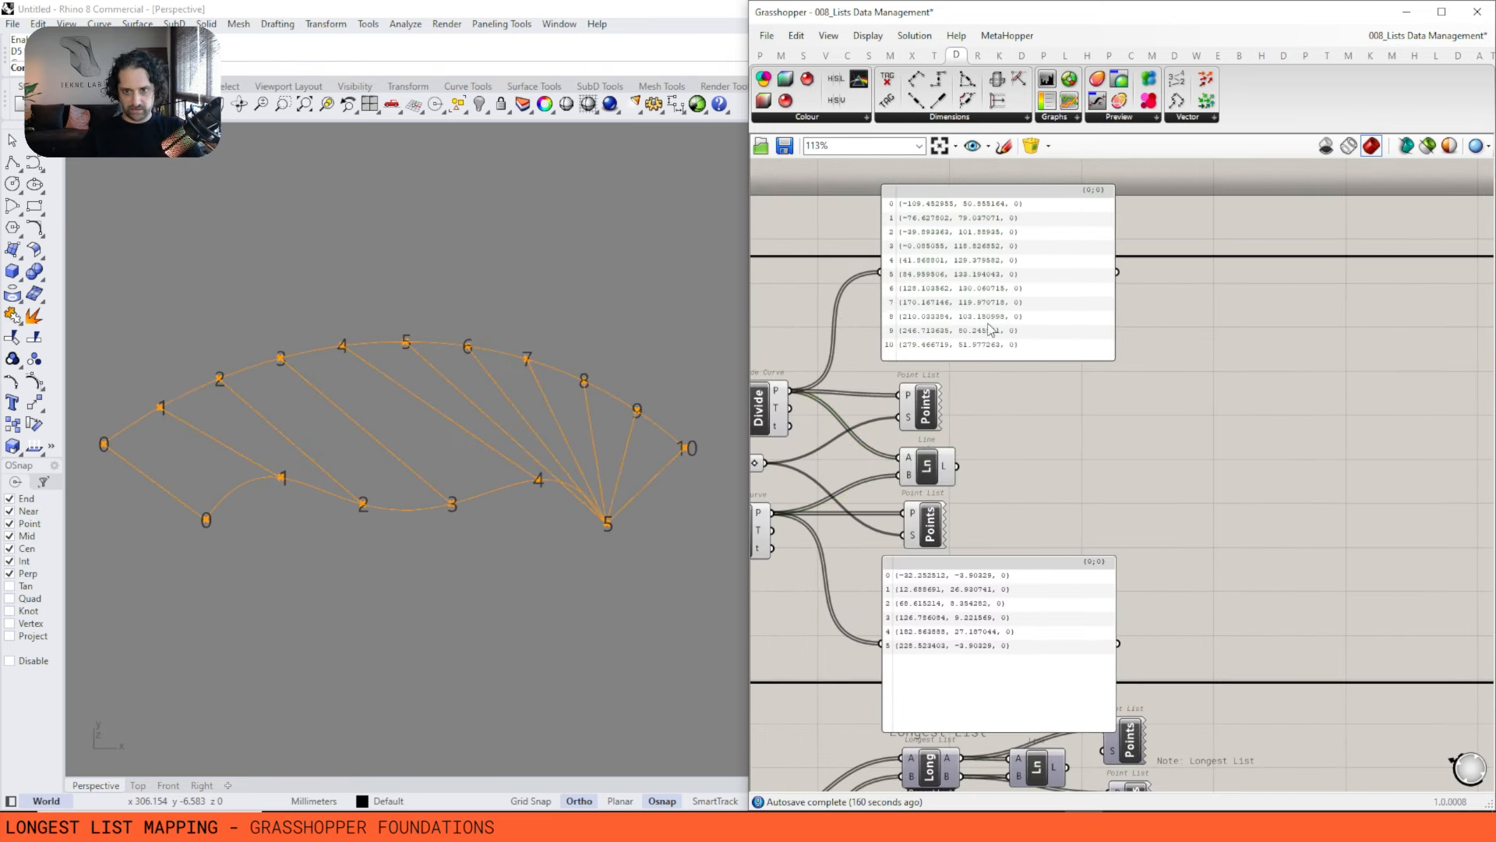
# Duplicate the upper coordinate panel, connect the Line component's output to the copy, and place it beside the component.
pyautogui.click(988, 322)
pyautogui.hotkey('ctrl', 'c')
pyautogui.hotkey('ctrl', 'v')
pyautogui.moveTo(984, 302); pyautogui.dragTo(1181, 439)
pyautogui.moveTo(957, 466); pyautogui.dragTo(1084, 418)
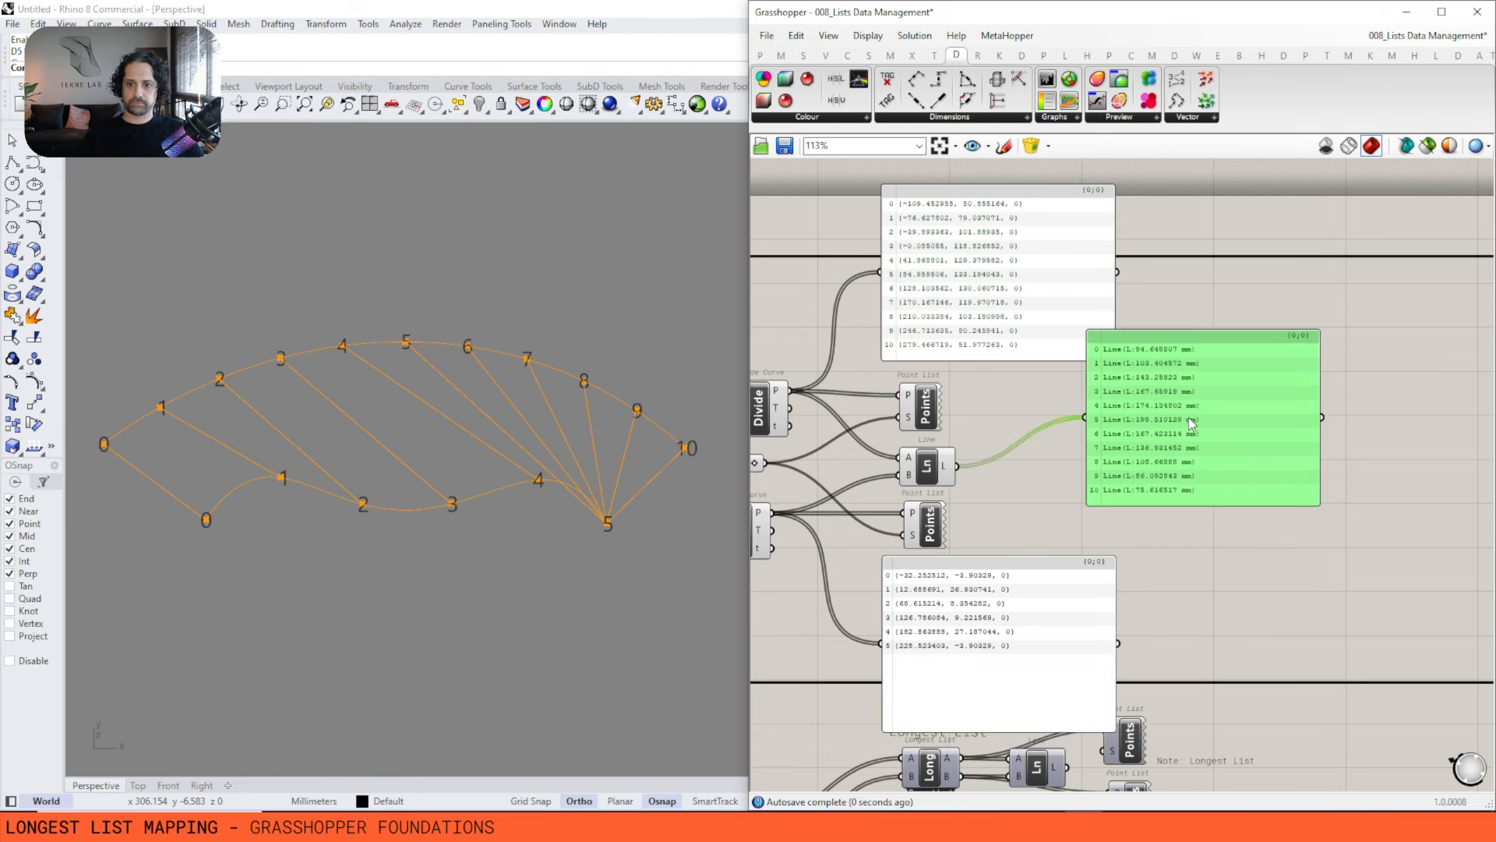
pyautogui.moveTo(1189, 418); pyautogui.dragTo(1251, 460)
pyautogui.scroll(2, 1200, 408)
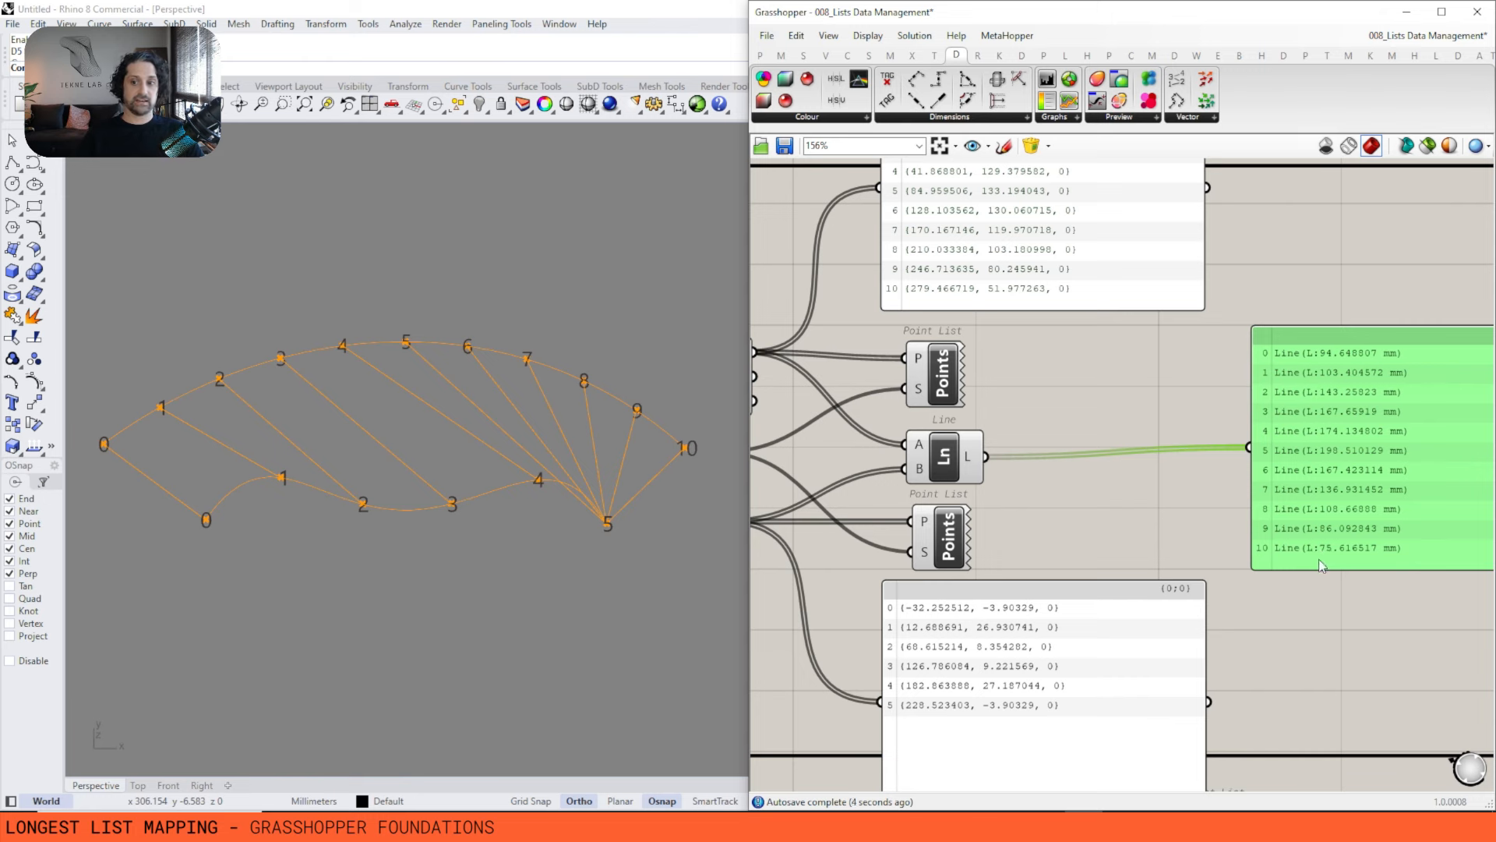
pyautogui.click(943, 459)
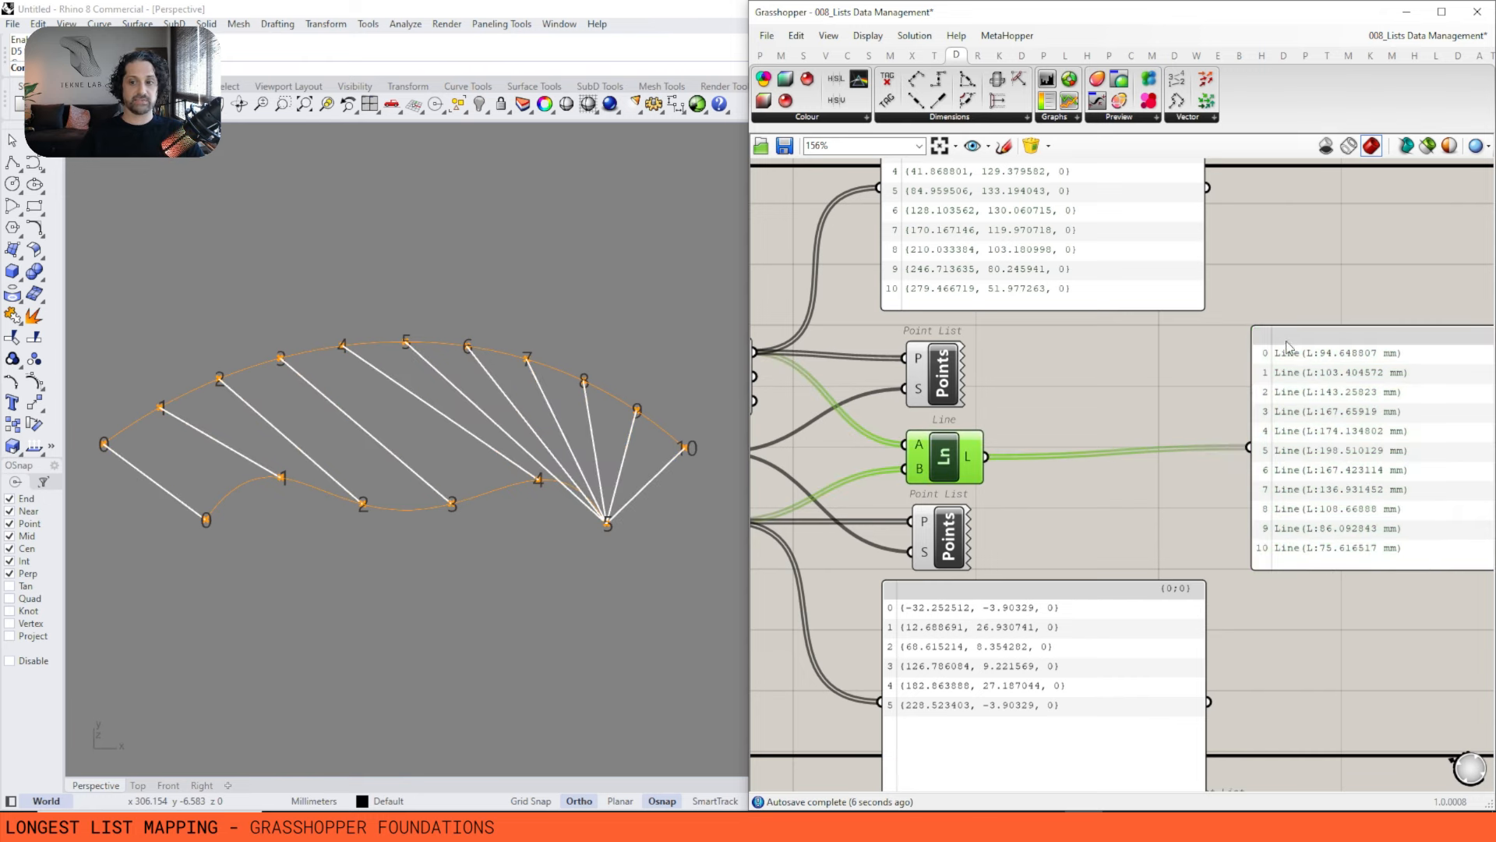
# Try a Count of 10 for the lower Divide Curve, then settle on 4.
pyautogui.scroll(-3, 978, 460)
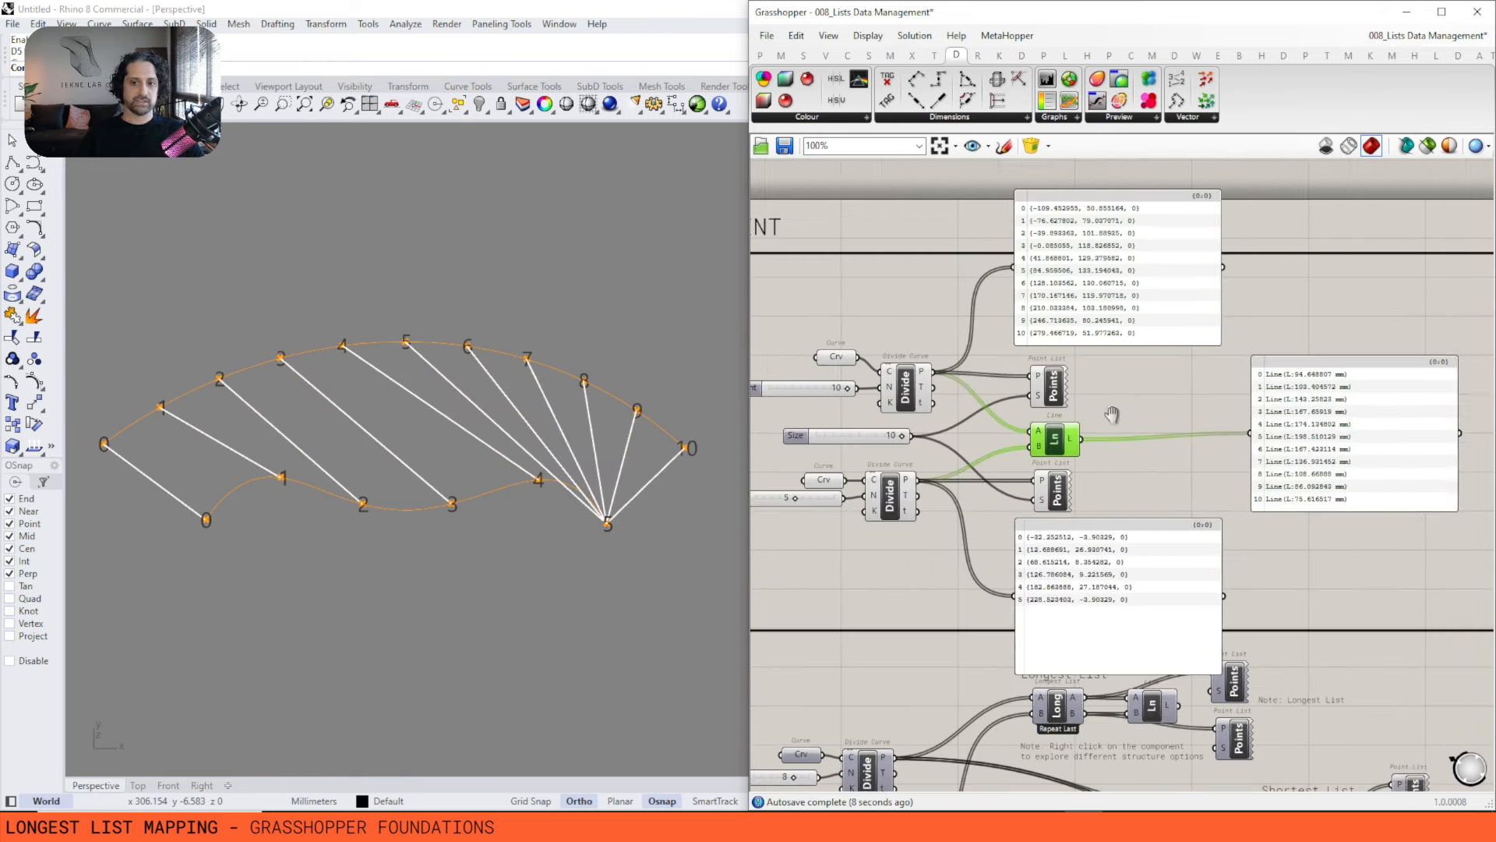
pyautogui.moveTo(840, 498); pyautogui.dragTo(889, 496)
pyautogui.scroll(2, 843, 589)
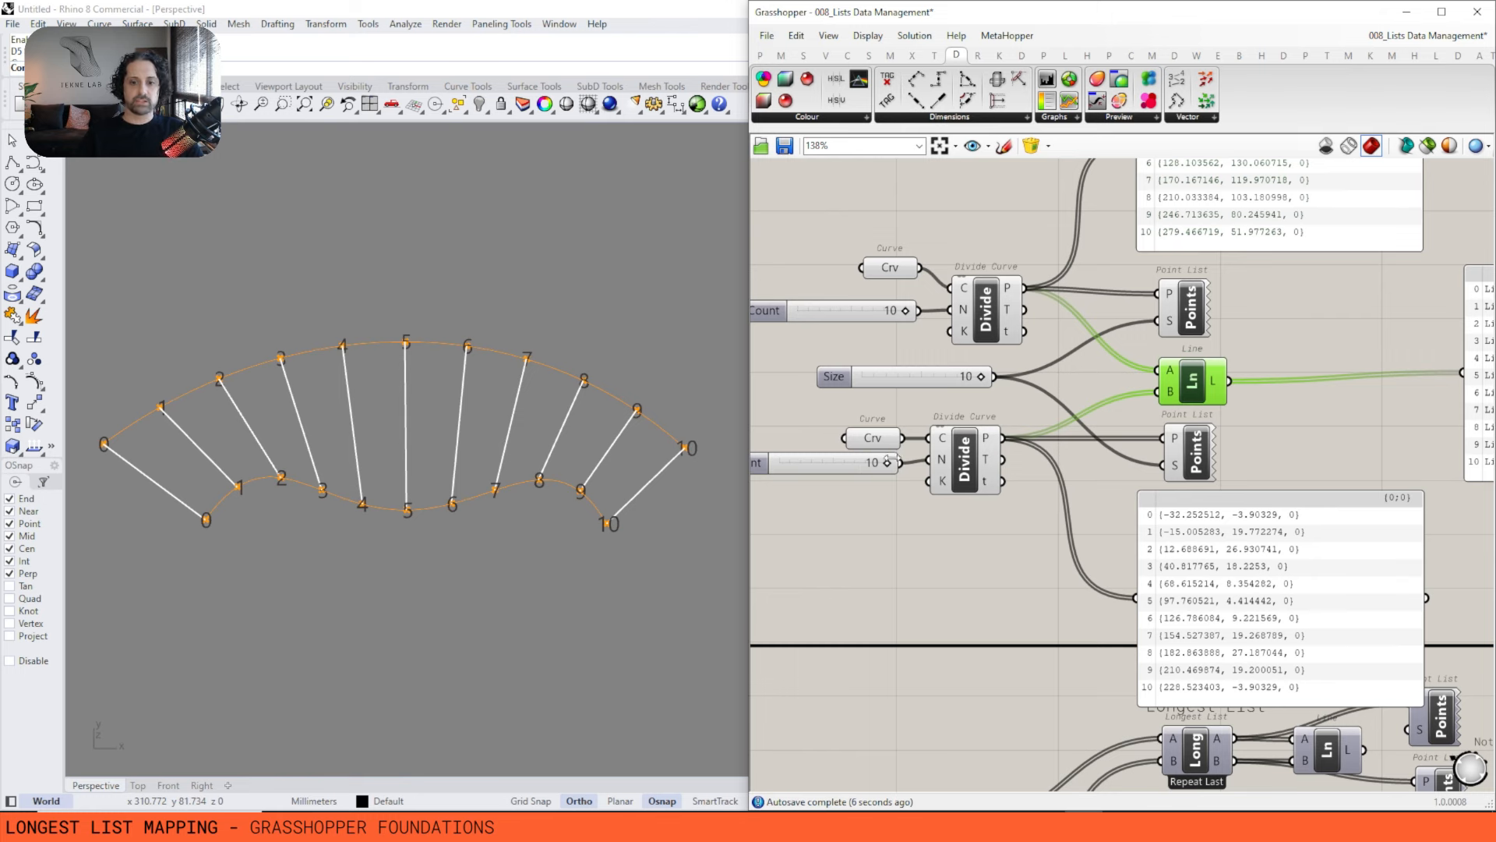
pyautogui.moveTo(887, 466); pyautogui.dragTo(827, 463)
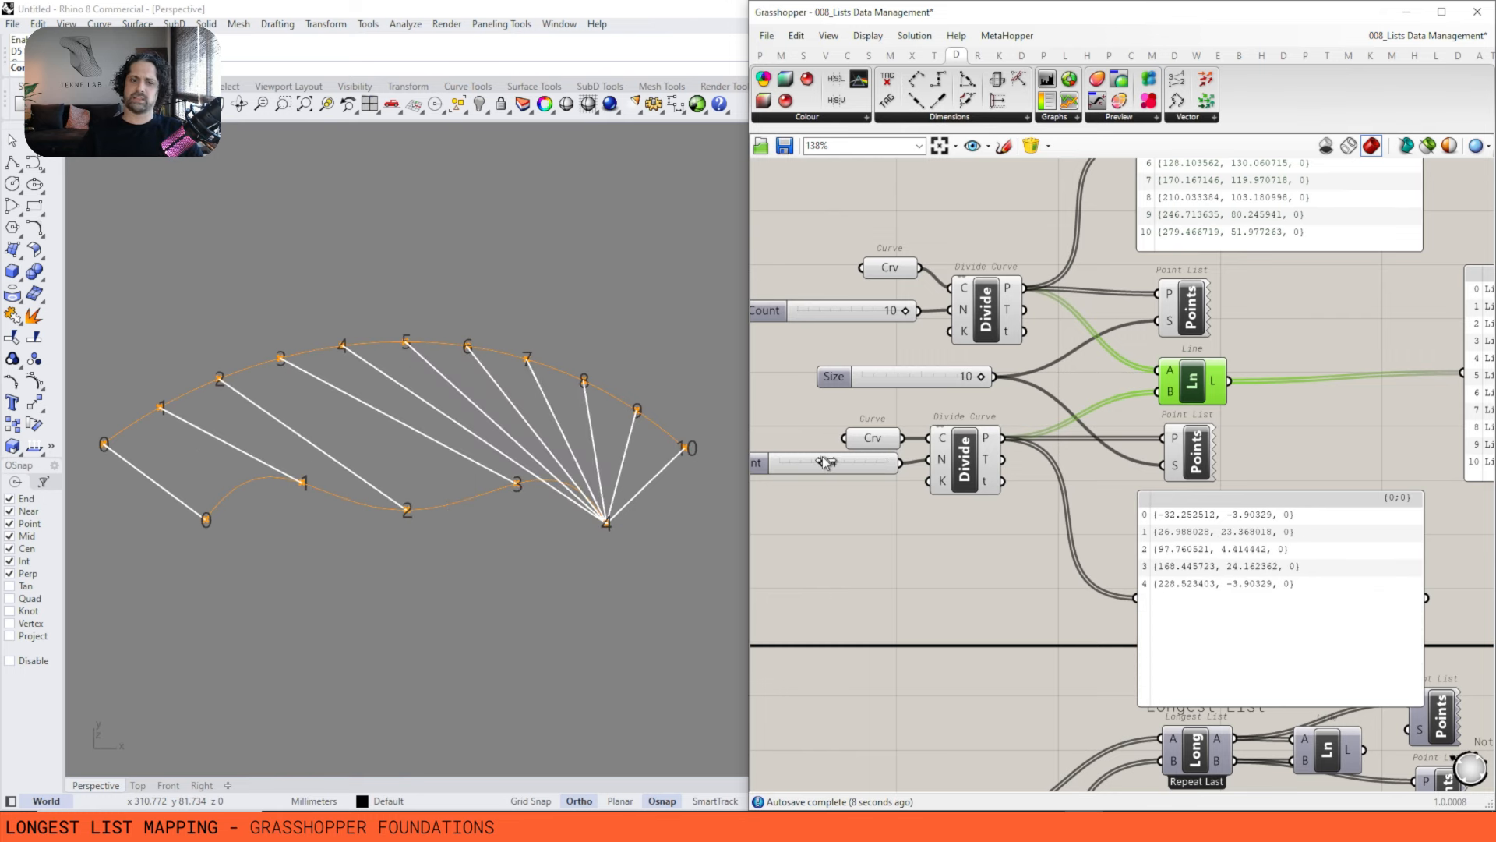
pyautogui.scroll(-3, 821, 455)
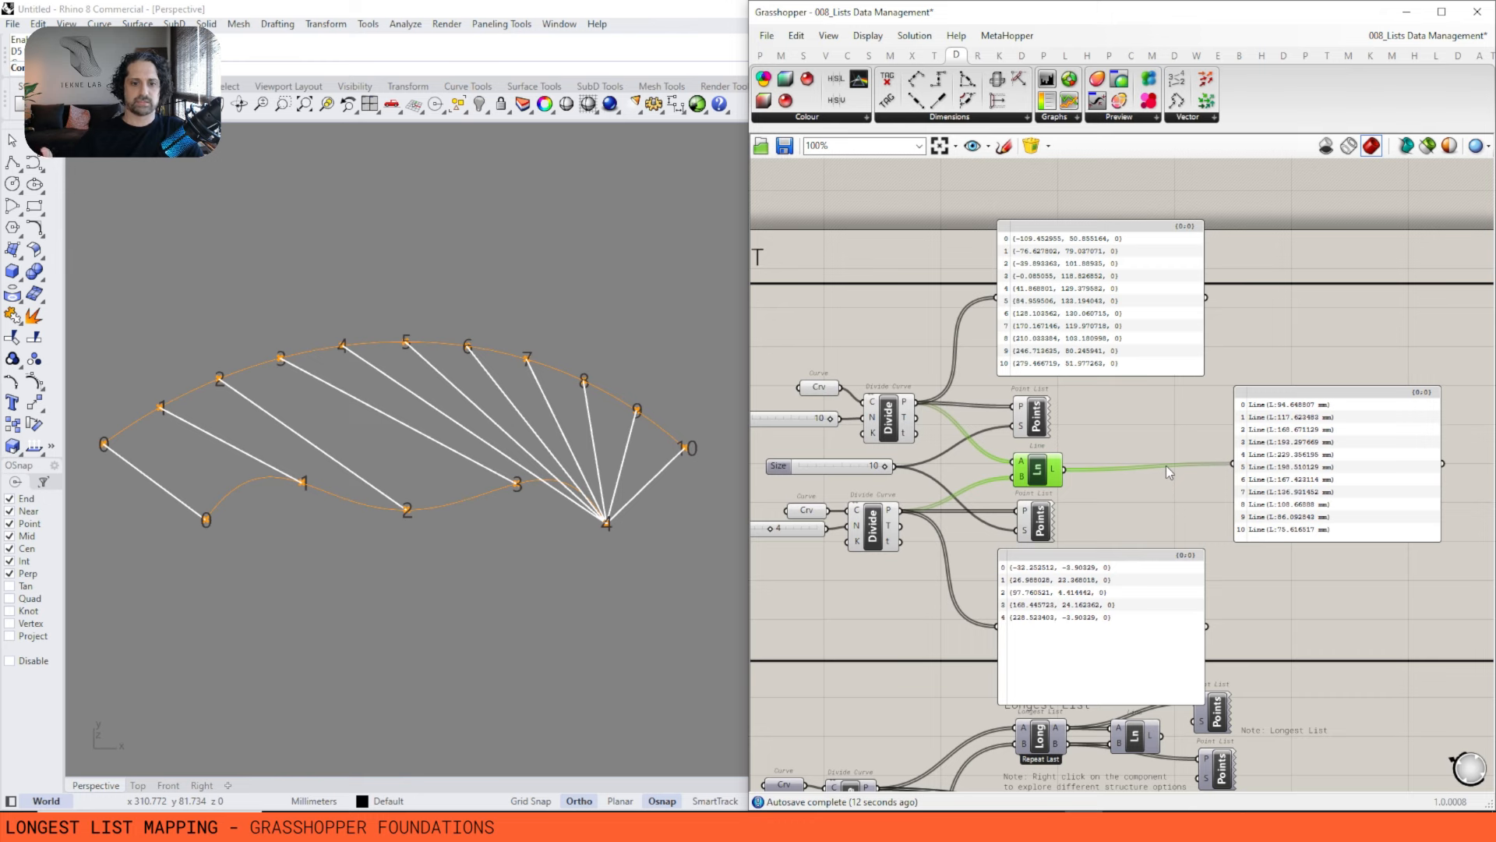
pyautogui.scroll(3, 1364, 443)
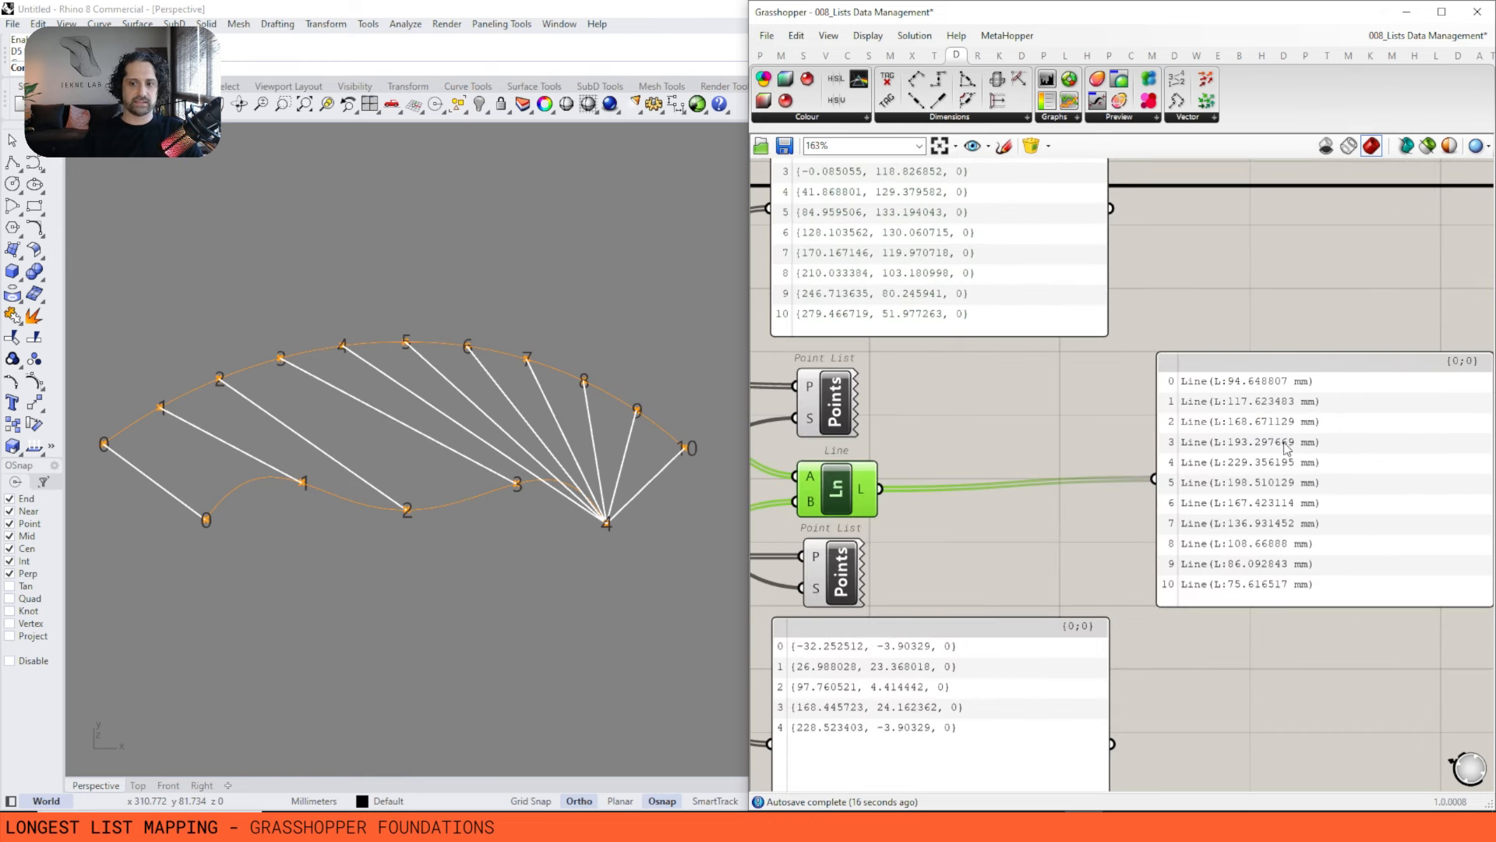
# Select both coordinate panels and the line output panel to compare their list lengths.
pyautogui.scroll(-2, 1287, 448)
pyautogui.scroll(-2, 1278, 447)
pyautogui.moveTo(1275, 445); pyautogui.dragTo(1107, 445, button='right')
pyautogui.click(1153, 336)
pyautogui.keyDown('shift'); pyautogui.click(1142, 640); pyautogui.keyUp('shift')
pyautogui.scroll(1, 1124, 489)
pyautogui.keyDown('shift'); pyautogui.click(1334, 490); pyautogui.keyUp('shift')
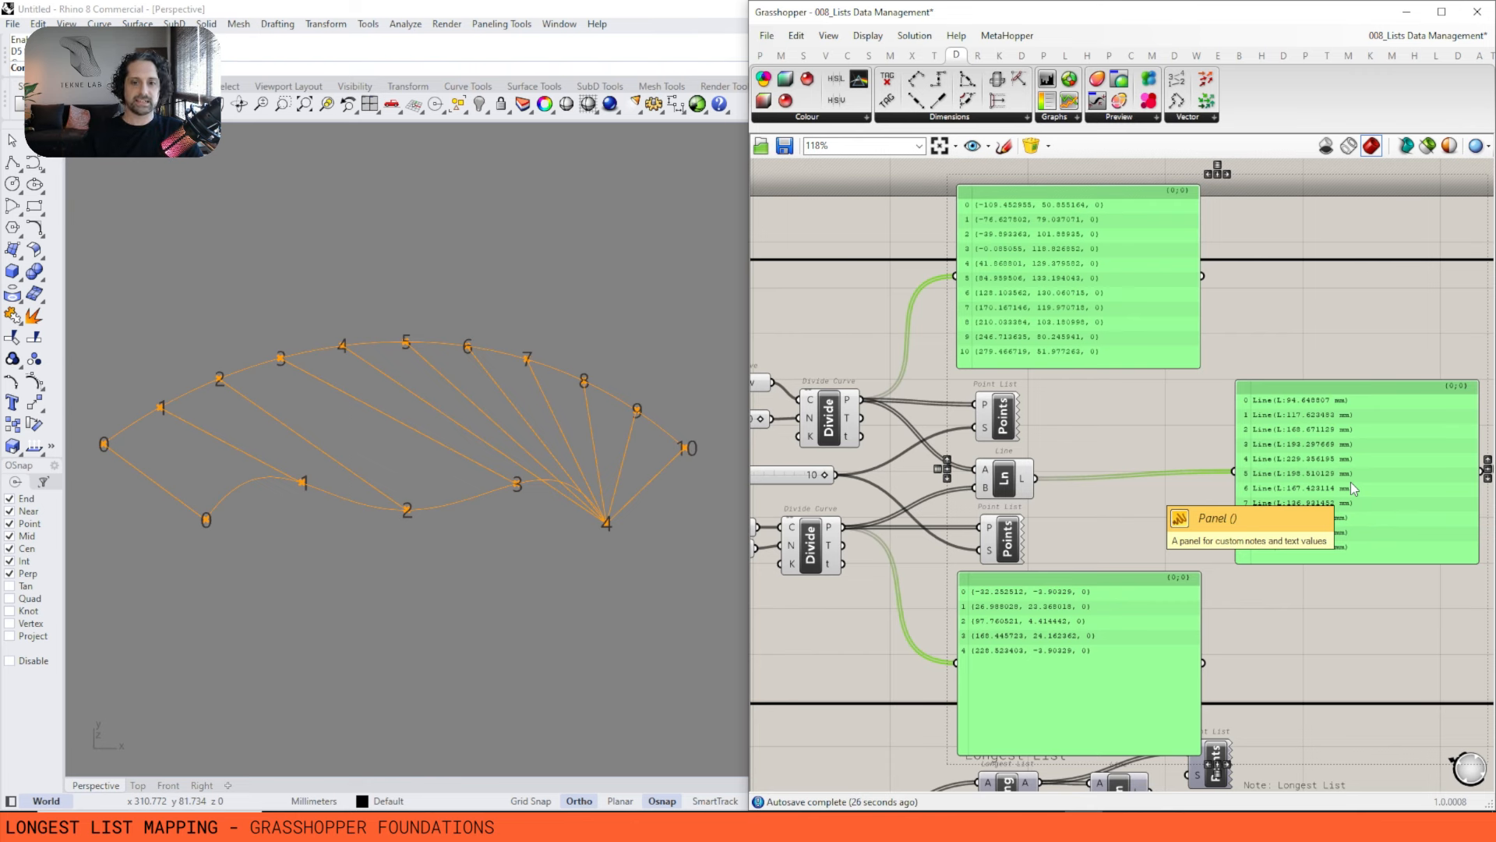
pyautogui.moveTo(1104, 294); pyautogui.dragTo(1149, 286, button='right')
pyautogui.moveTo(1072, 438); pyautogui.dragTo(1103, 433, button='right')
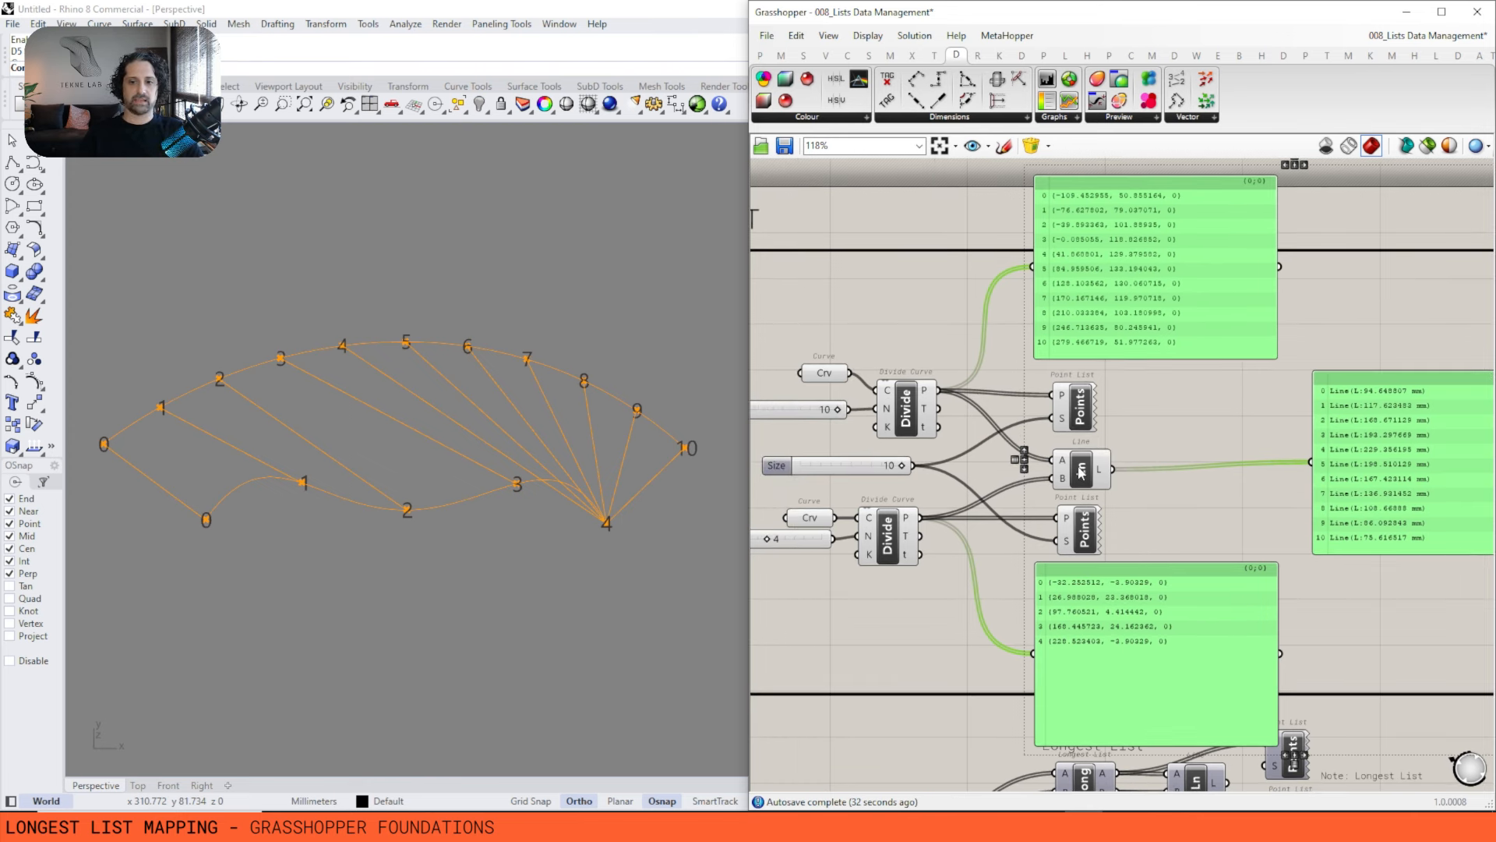
# Move the upper Point List component up and the lower one down, away from the Line component.
pyautogui.moveTo(1095, 410); pyautogui.dragTo(1059, 456, button='right')
pyautogui.moveTo(1043, 467); pyautogui.dragTo(1053, 436)
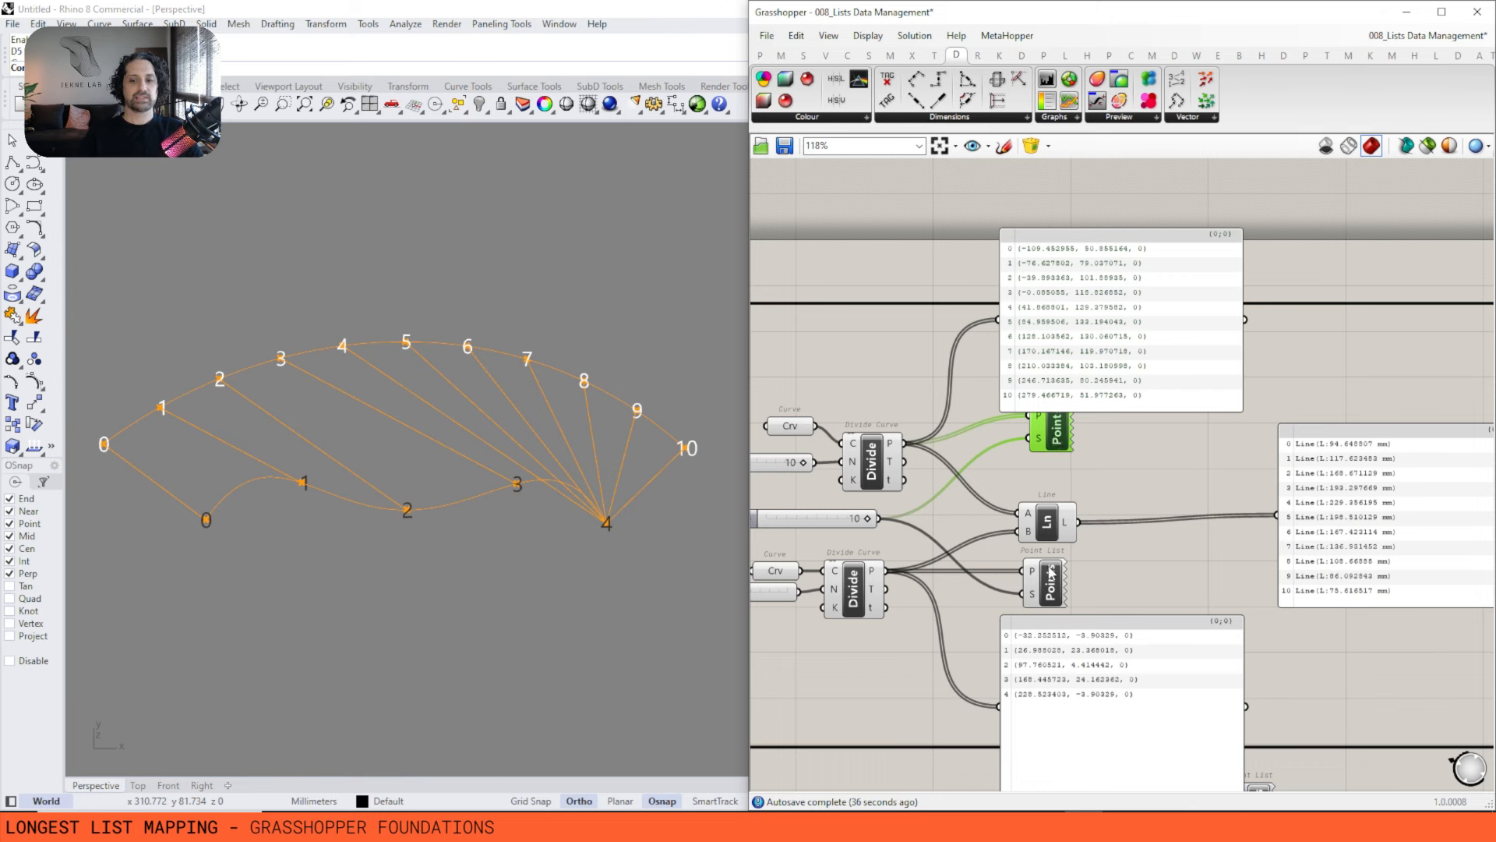
pyautogui.moveTo(1051, 573); pyautogui.dragTo(1059, 591)
# Move both coordinate panels closer to the Line component, covering the Point List components.
pyautogui.moveTo(1061, 663); pyautogui.dragTo(1088, 667)
pyautogui.moveTo(1088, 667); pyautogui.dragTo(1103, 581, button='right')
pyautogui.click(1066, 436)
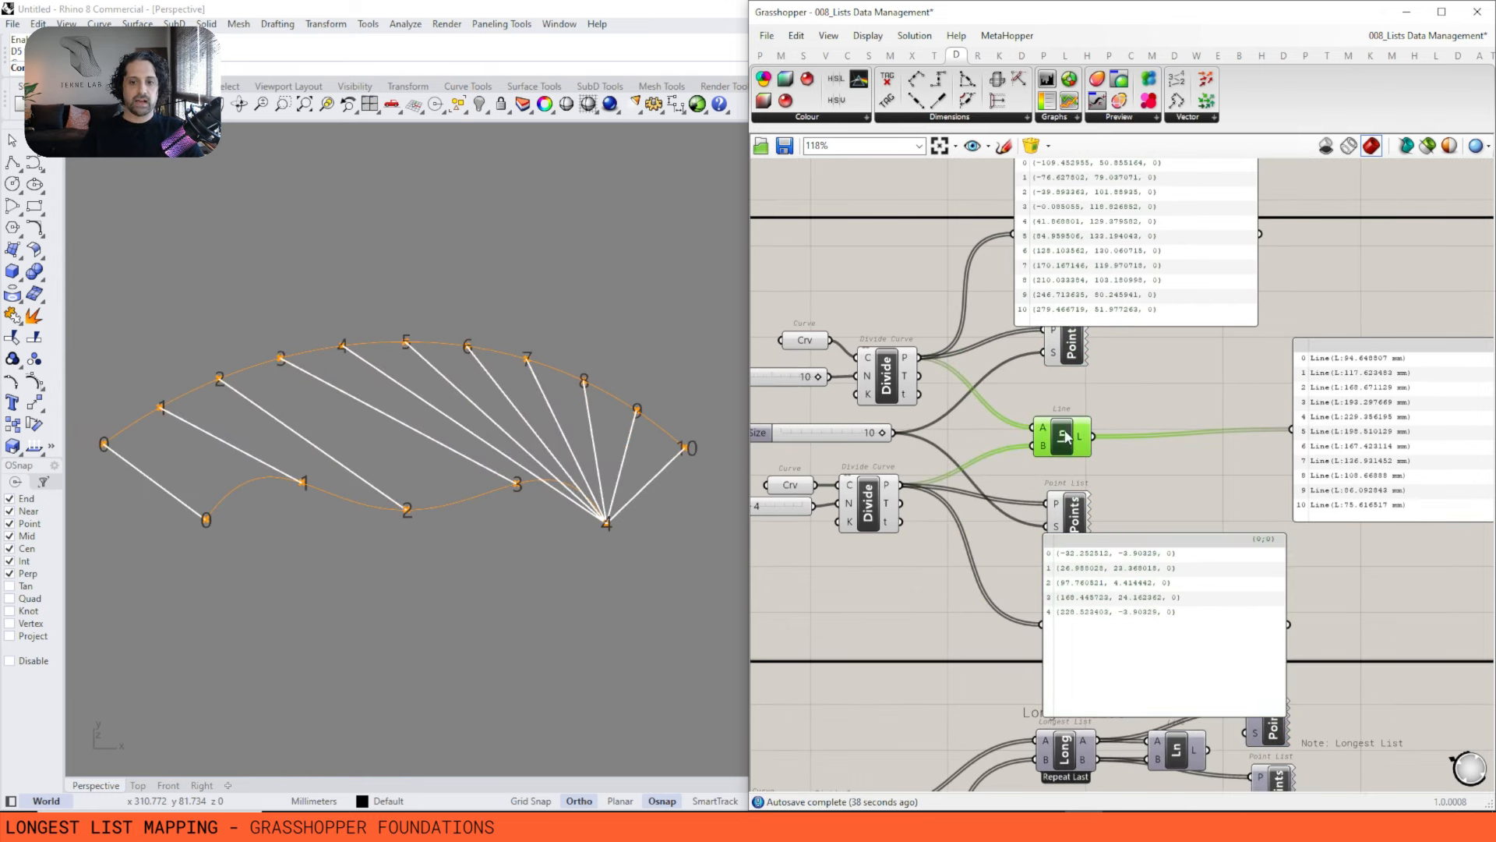
pyautogui.moveTo(1048, 434); pyautogui.dragTo(1060, 493, button='right')
pyautogui.moveTo(1161, 693); pyautogui.dragTo(1142, 604)
pyautogui.moveTo(1095, 274); pyautogui.dragTo(1105, 337)
pyautogui.moveTo(1105, 541); pyautogui.dragTo(1122, 554)
pyautogui.scroll(2, 1065, 484)
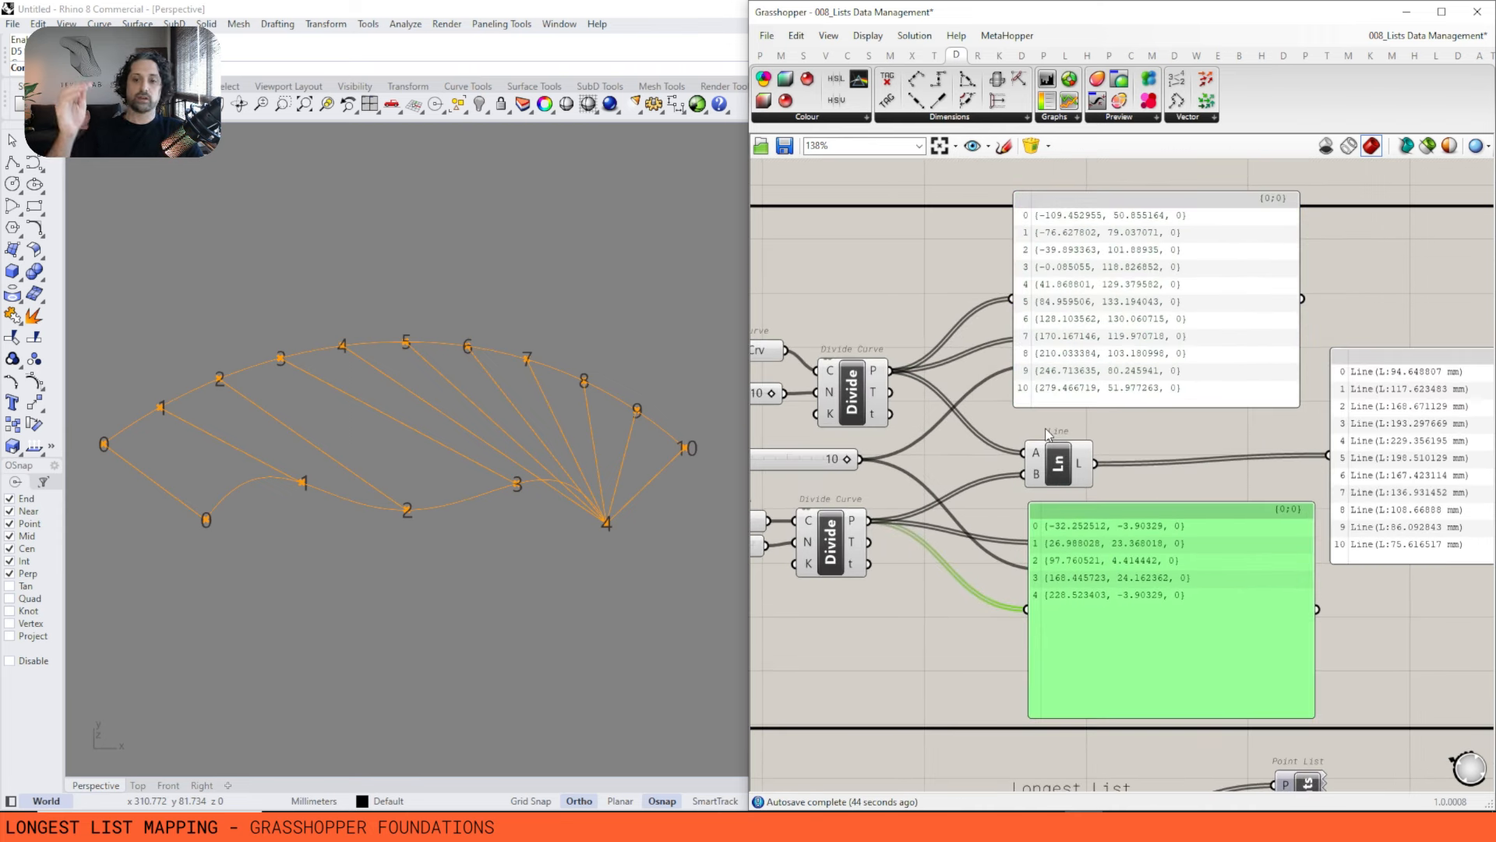
pyautogui.moveTo(1045, 428); pyautogui.dragTo(1025, 433, button='right')
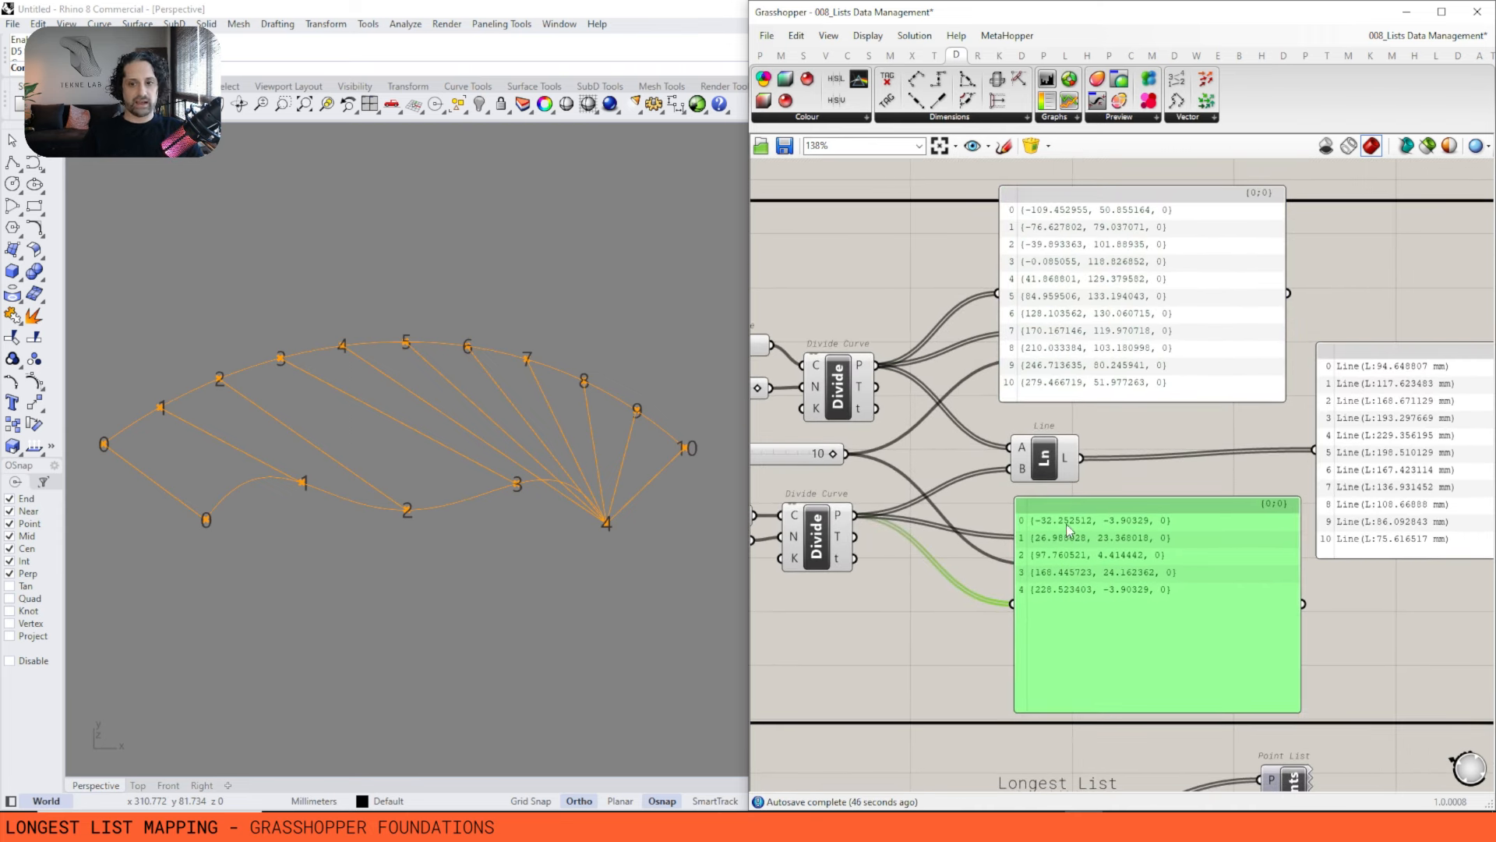
# Inspect the Line component's output and examine in the viewport how the numbered points of both curves are paired.
pyautogui.moveTo(1072, 464)
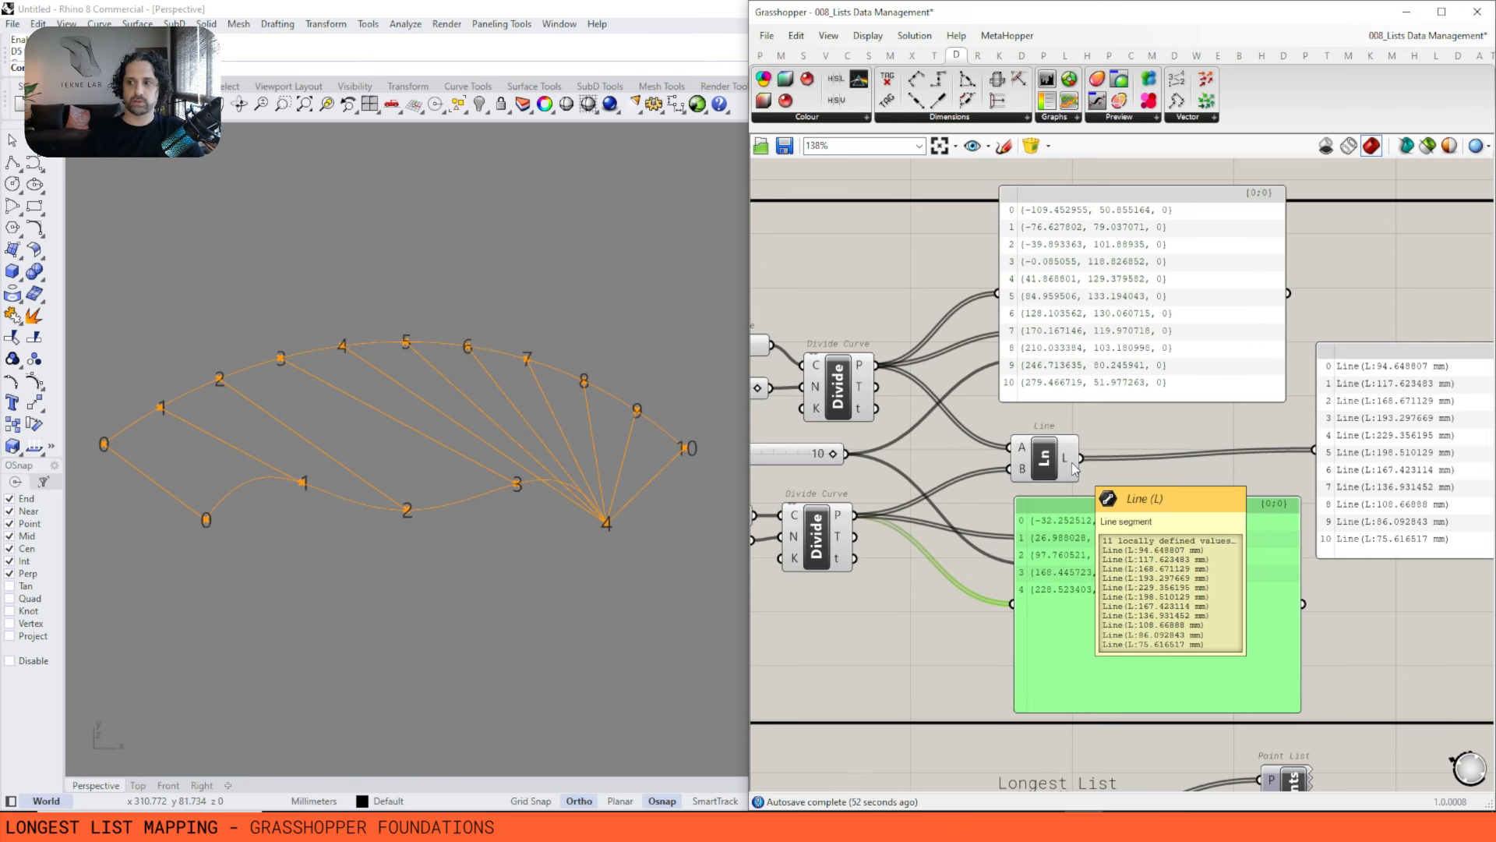
pyautogui.moveTo(1089, 380); pyautogui.dragTo(1047, 356, button='right')
pyautogui.click(1003, 437)
pyautogui.scroll(4, 257, 436)
pyautogui.moveTo(296, 530); pyautogui.dragTo(290, 437, button='right')
pyautogui.scroll(-2, 381, 405)
pyautogui.moveTo(382, 352); pyautogui.dragTo(395, 466, button='right')
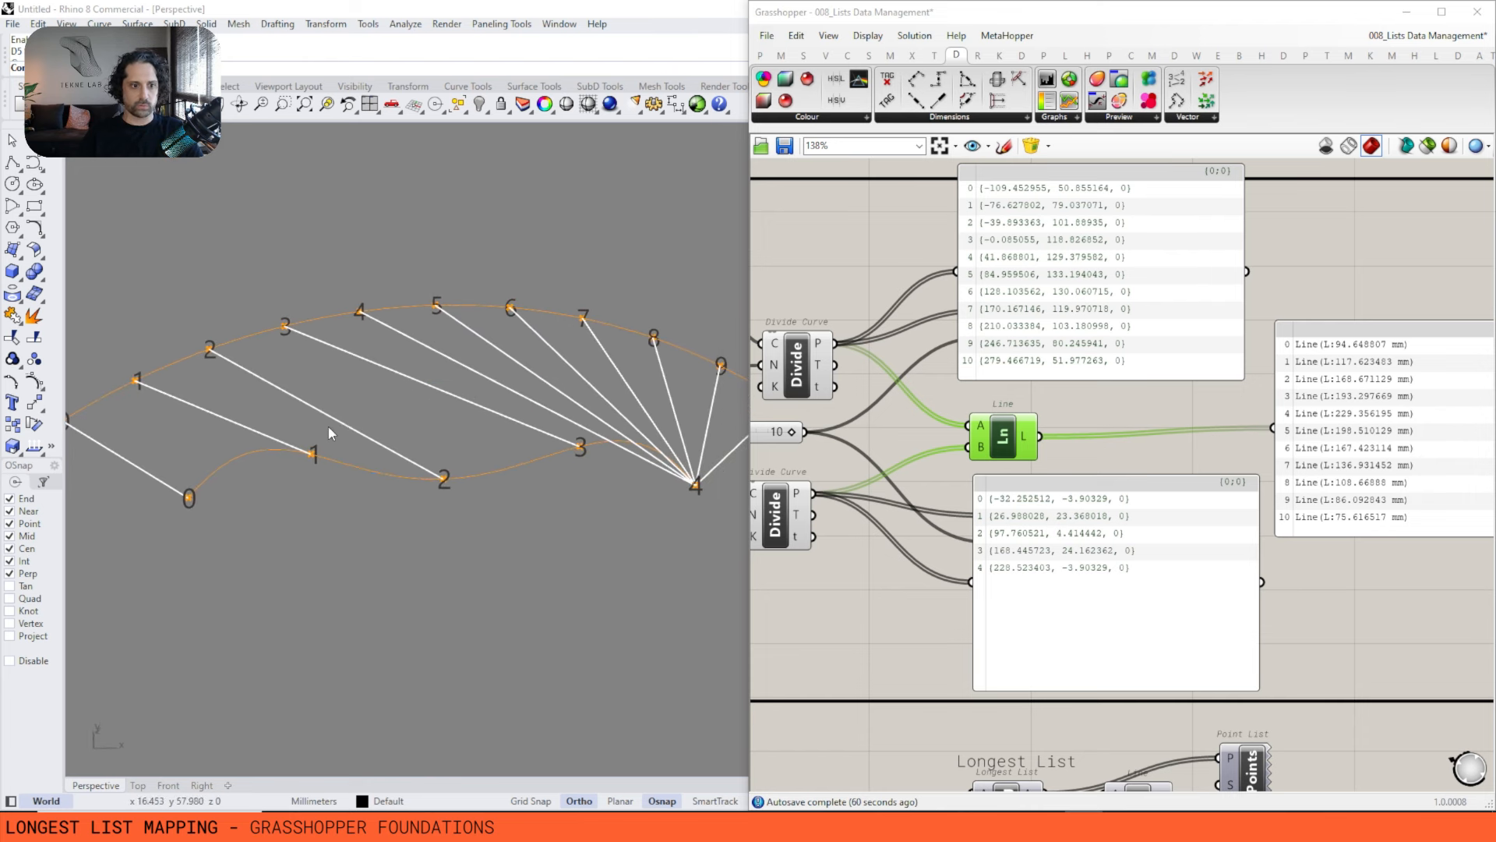
pyautogui.keyDown('shift'); pyautogui.moveTo(508, 432); pyautogui.dragTo(364, 413, button='right'); pyautogui.keyUp('shift')
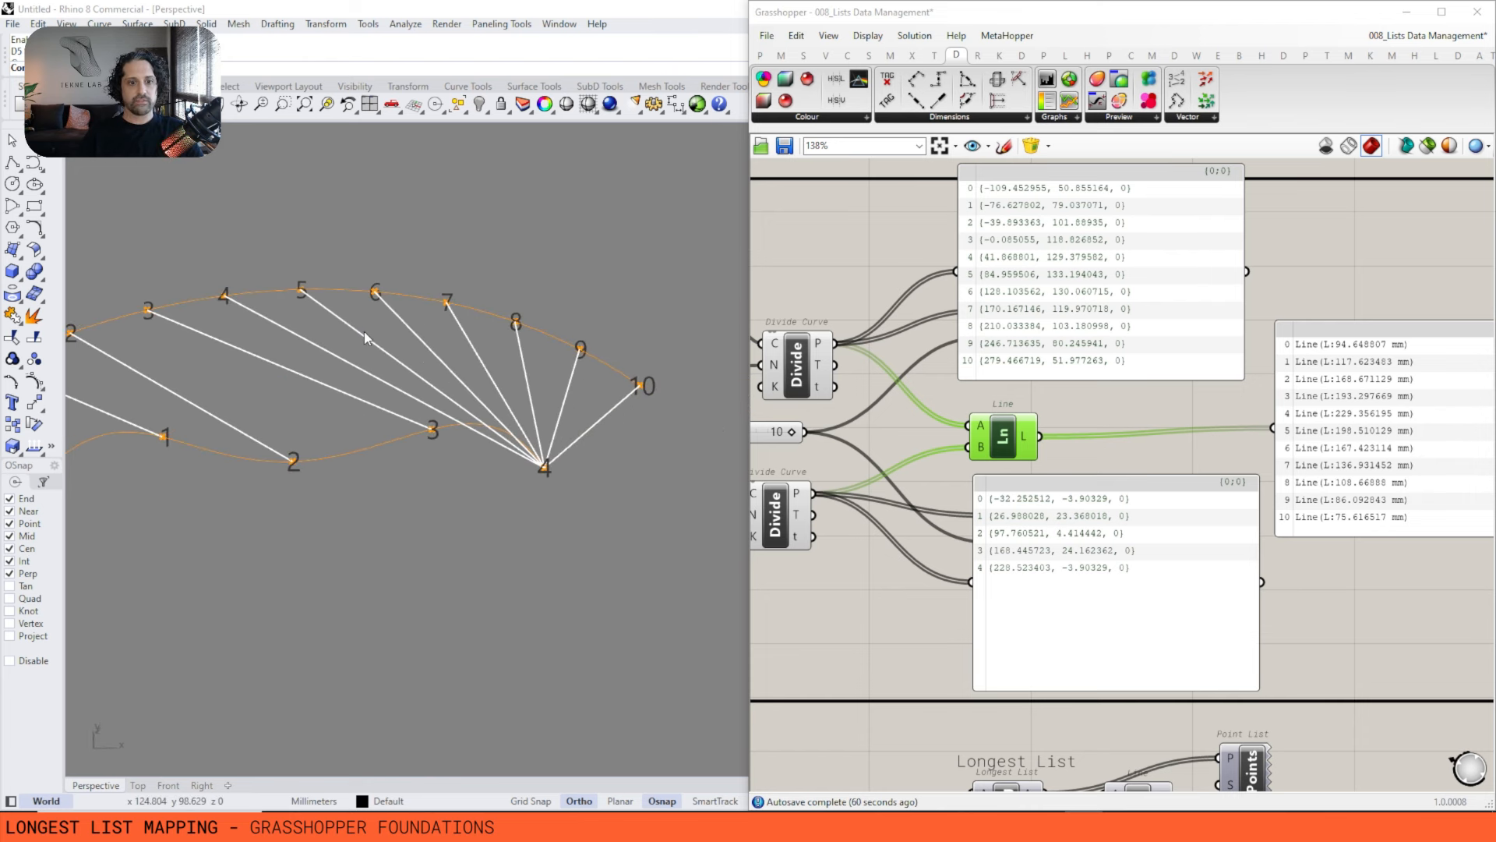
pyautogui.scroll(4, 555, 484)
pyautogui.scroll(-4, 618, 463)
pyautogui.keyDown('shift'); pyautogui.moveTo(518, 442); pyautogui.dragTo(545, 393, button='right'); pyautogui.keyUp('shift')
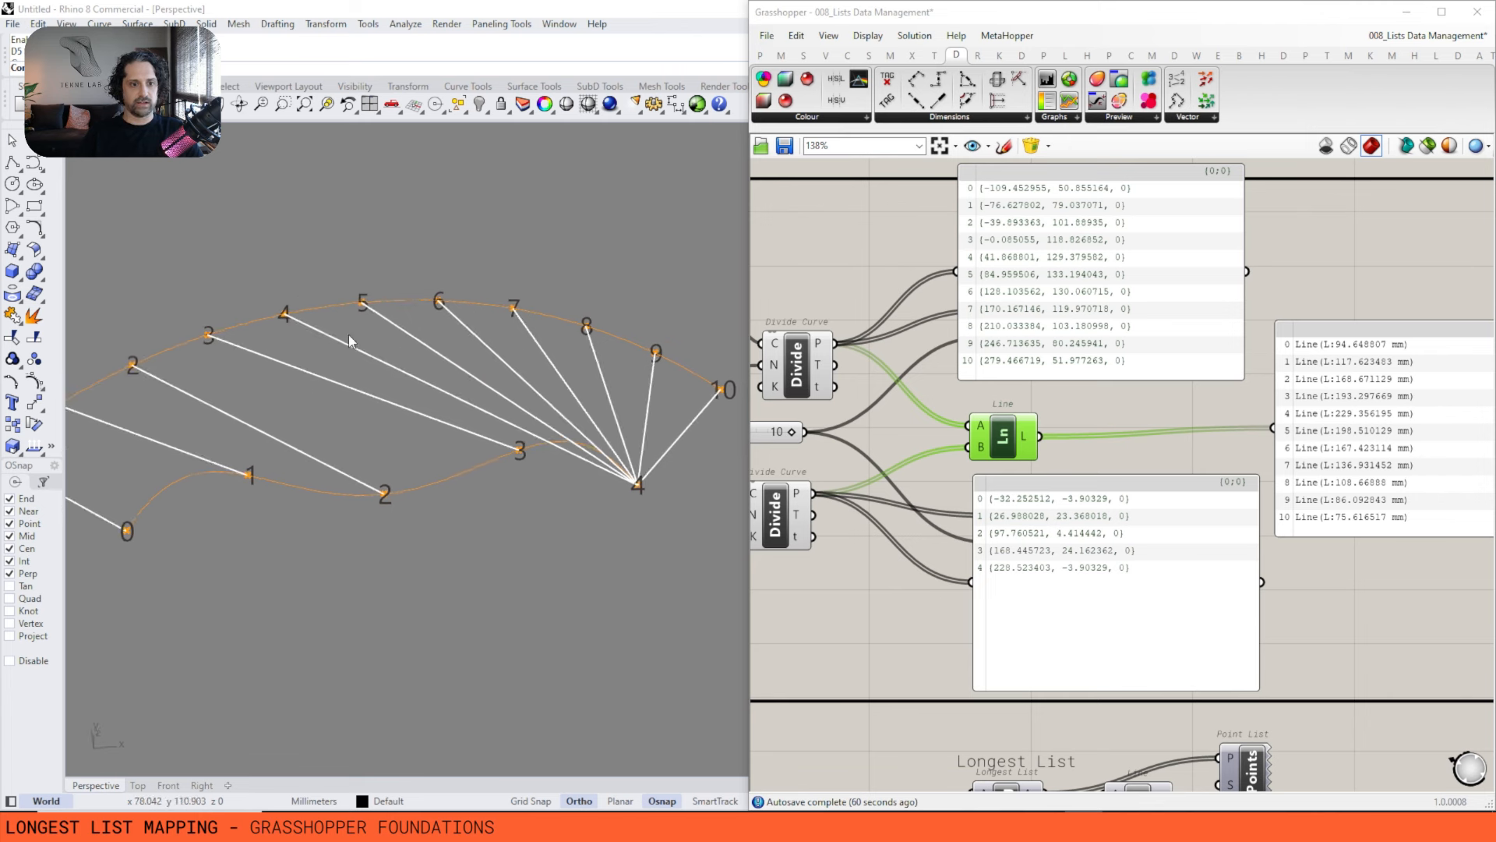
pyautogui.scroll(4, 661, 485)
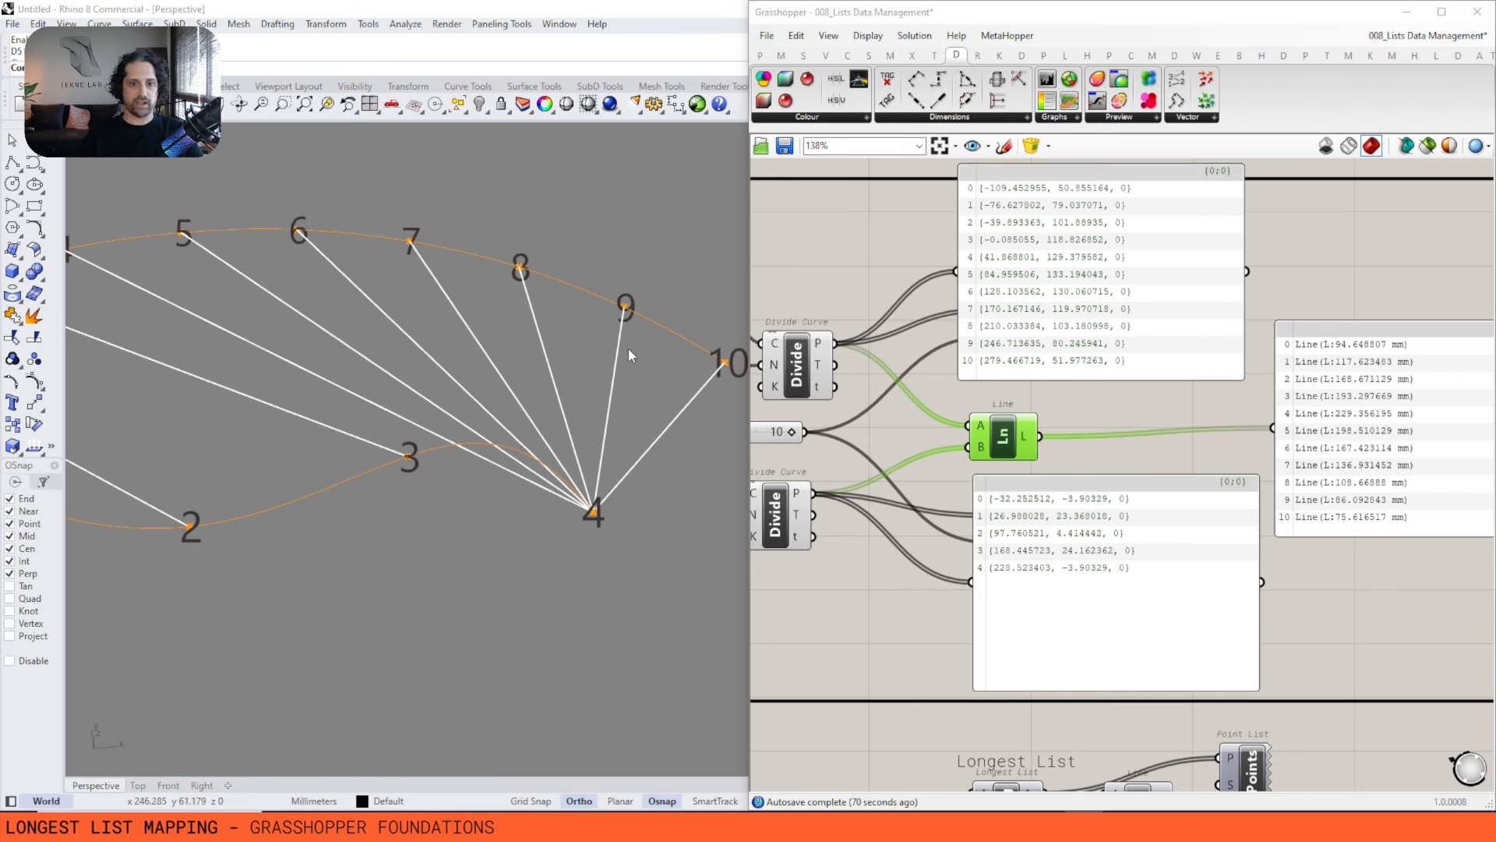
pyautogui.scroll(-4, 588, 523)
pyautogui.moveTo(588, 523); pyautogui.dragTo(548, 443, button='right')
pyautogui.scroll(-1, 575, 439)
pyautogui.scroll(-1, 575, 439)
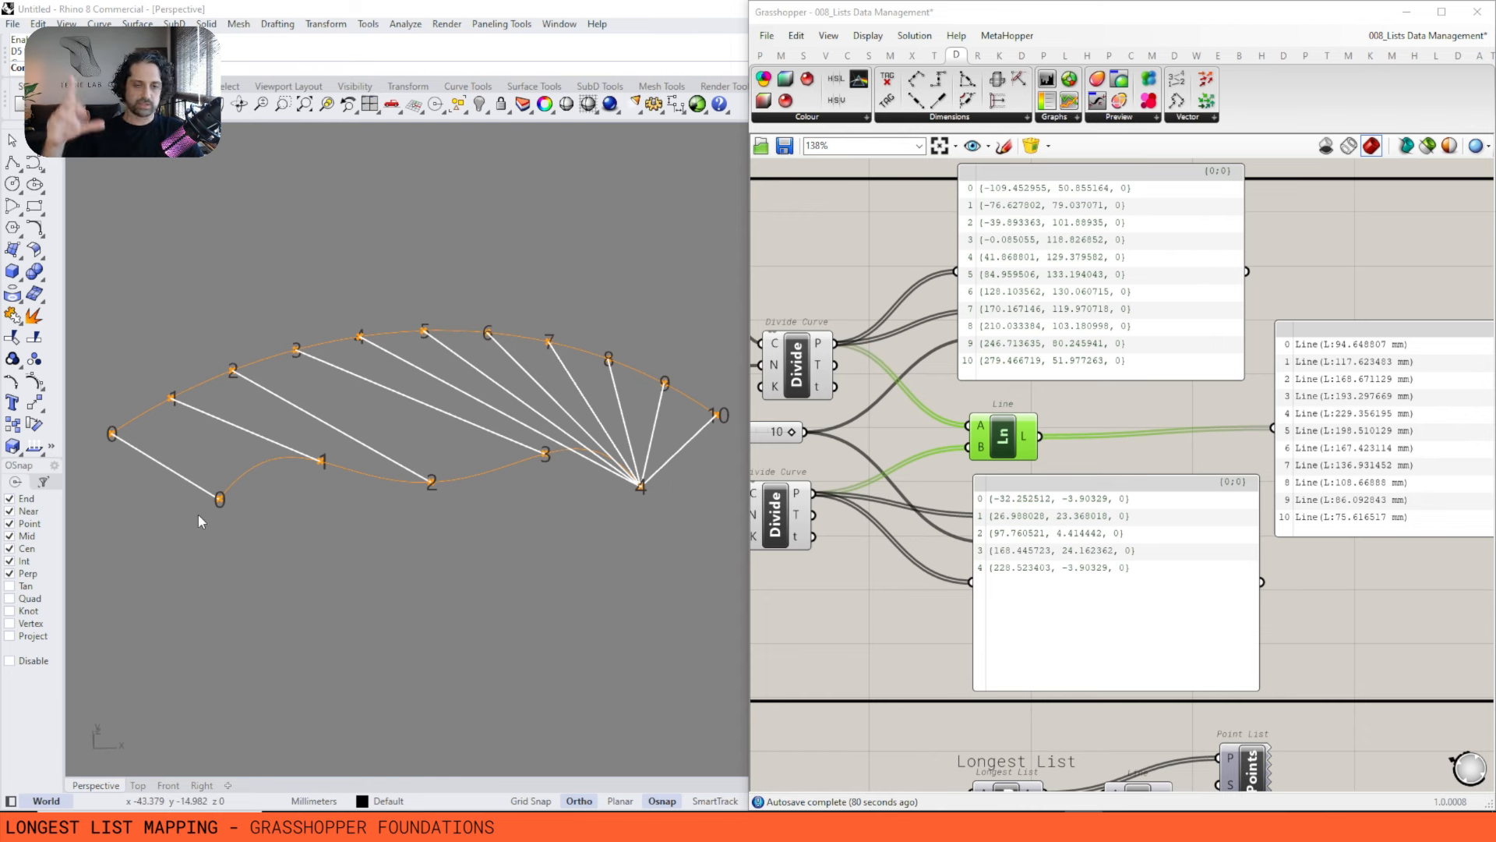
pyautogui.moveTo(583, 510); pyautogui.dragTo(573, 531, button='right')
# Compare the last item in the lower coordinate panel with point 4 on the lower curve in the viewport.
pyautogui.moveTo(1045, 404); pyautogui.dragTo(1066, 411, button='right')
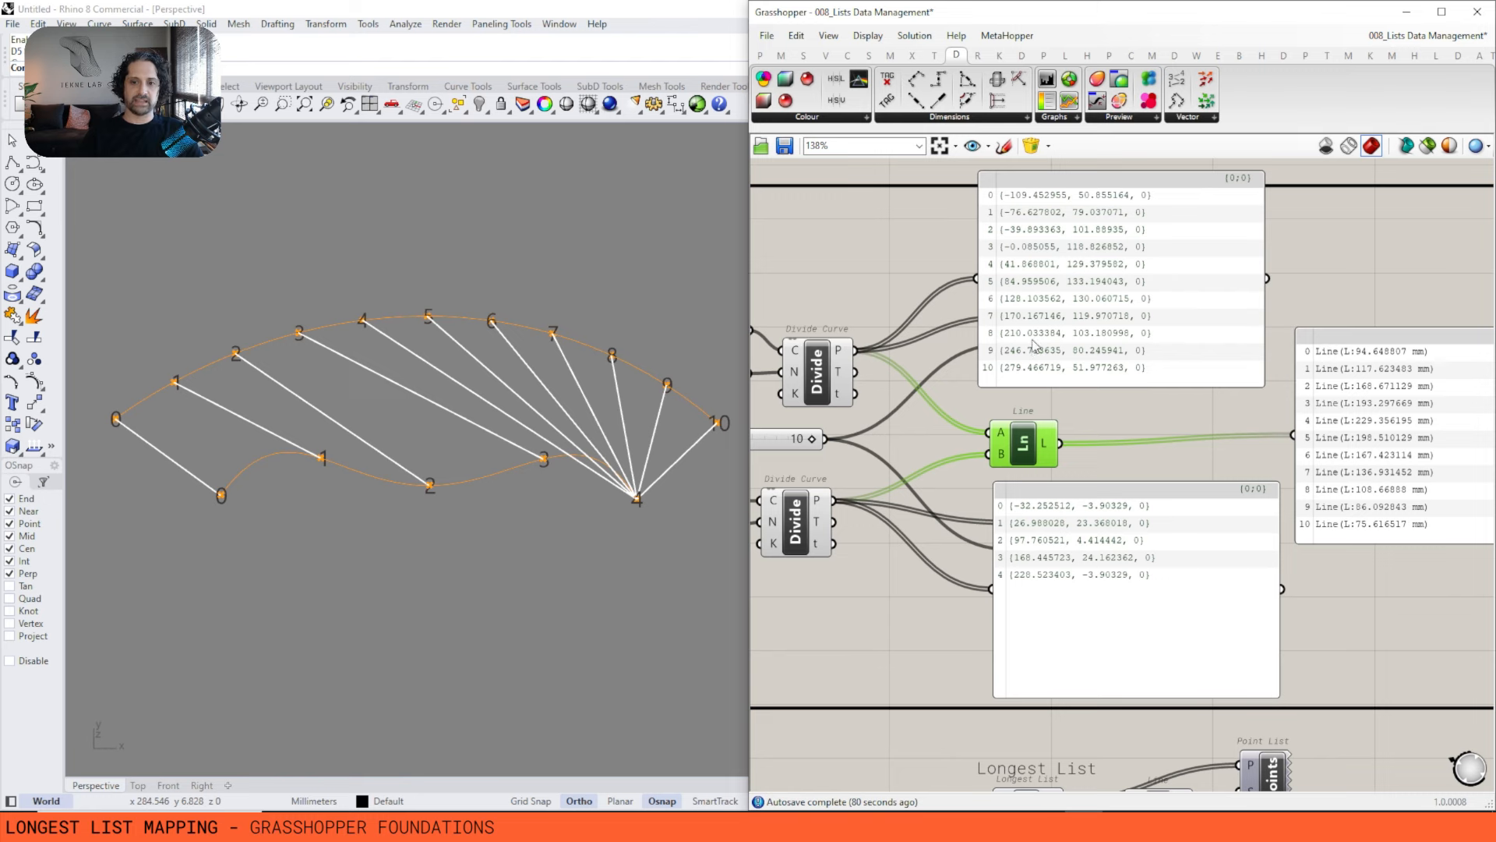
pyautogui.moveTo(1027, 347); pyautogui.dragTo(1024, 357, button='right')
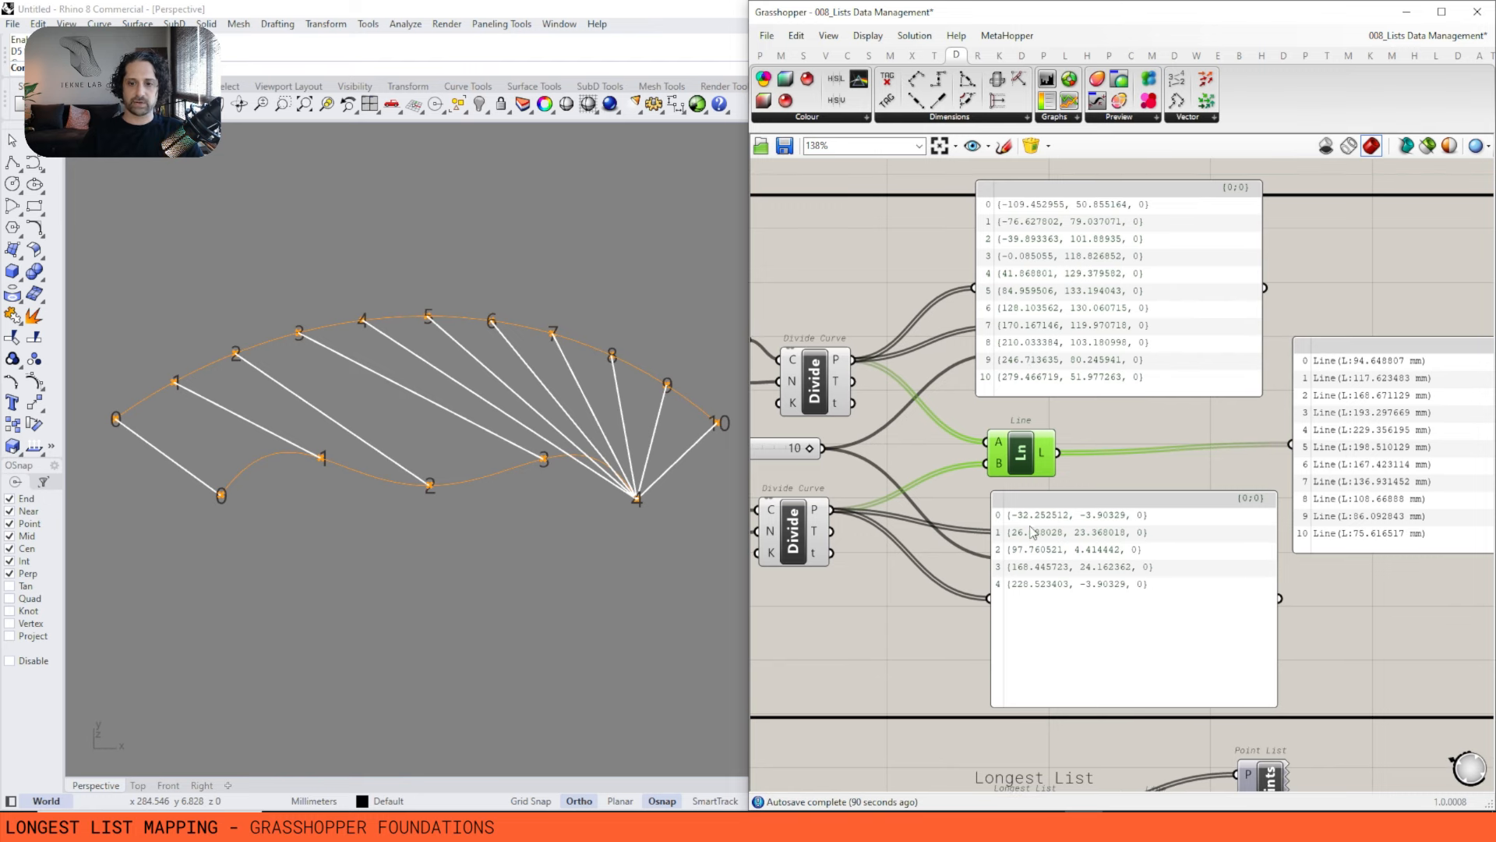
pyautogui.scroll(3, 1007, 592)
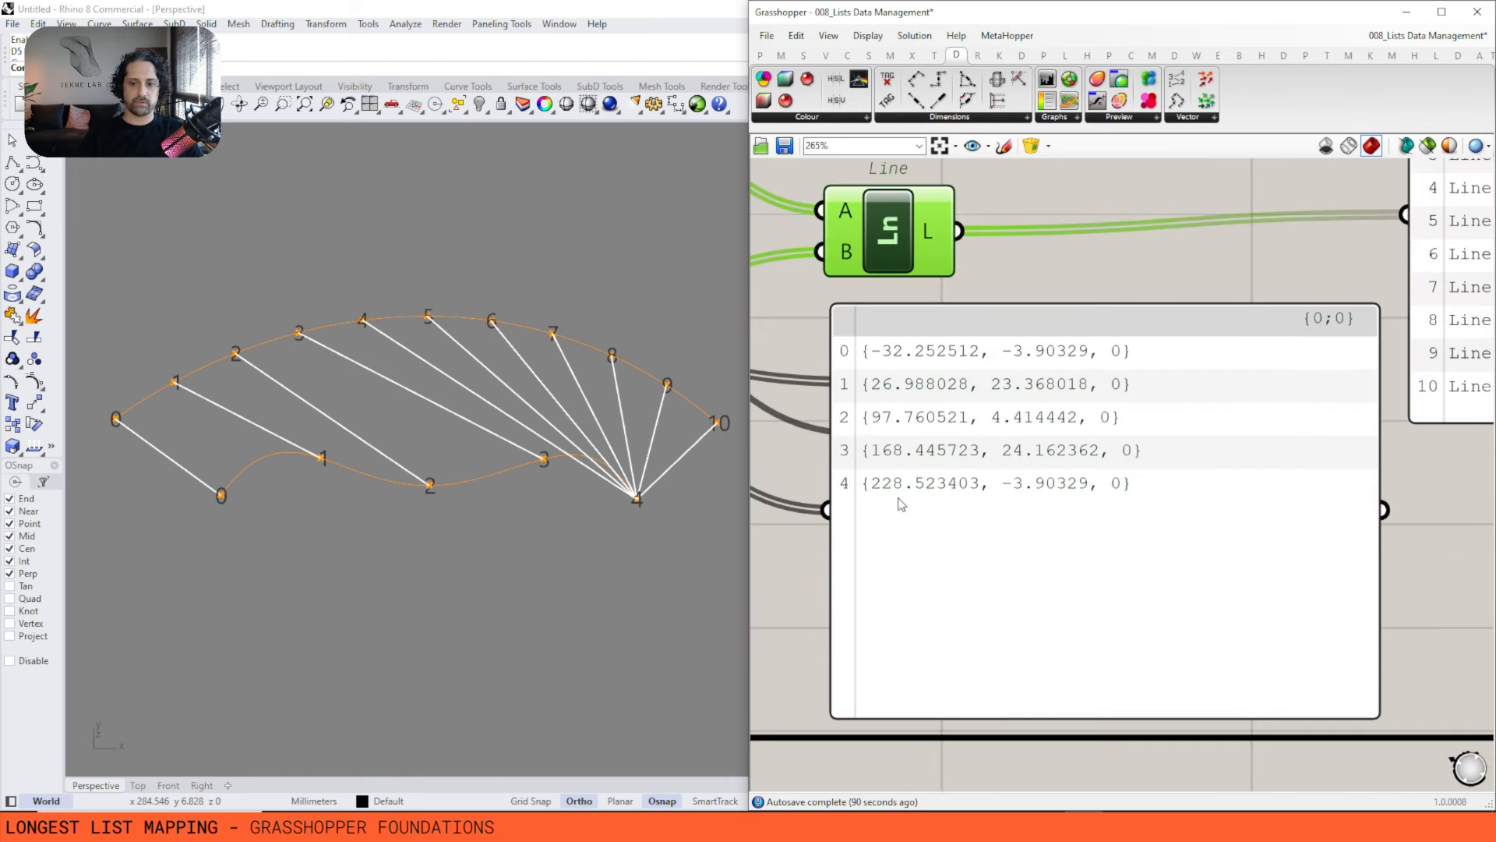
pyautogui.scroll(3, 901, 504)
pyautogui.scroll(3, 659, 511)
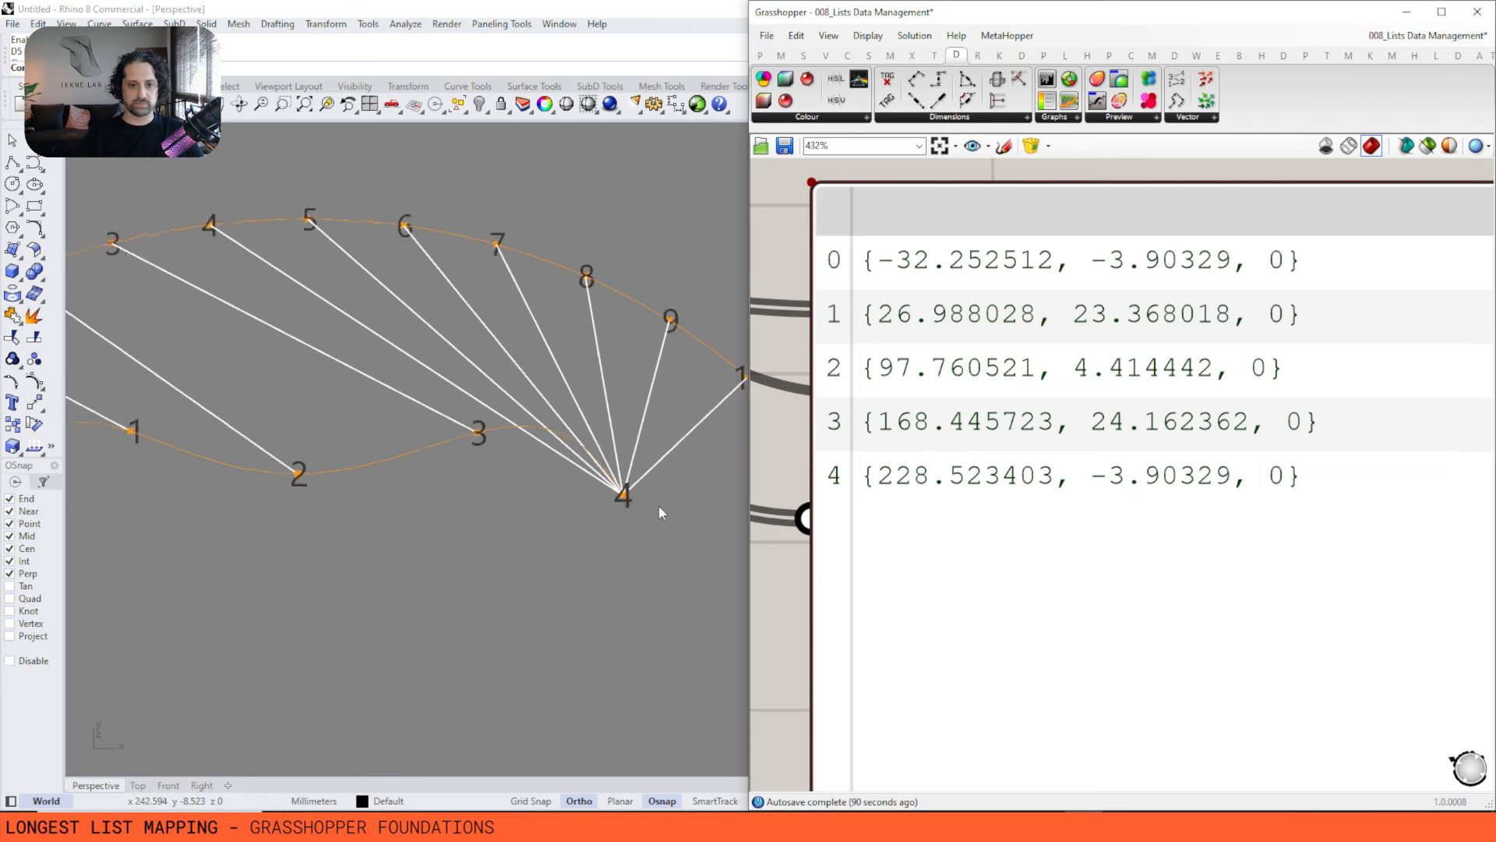
pyautogui.scroll(3, 659, 512)
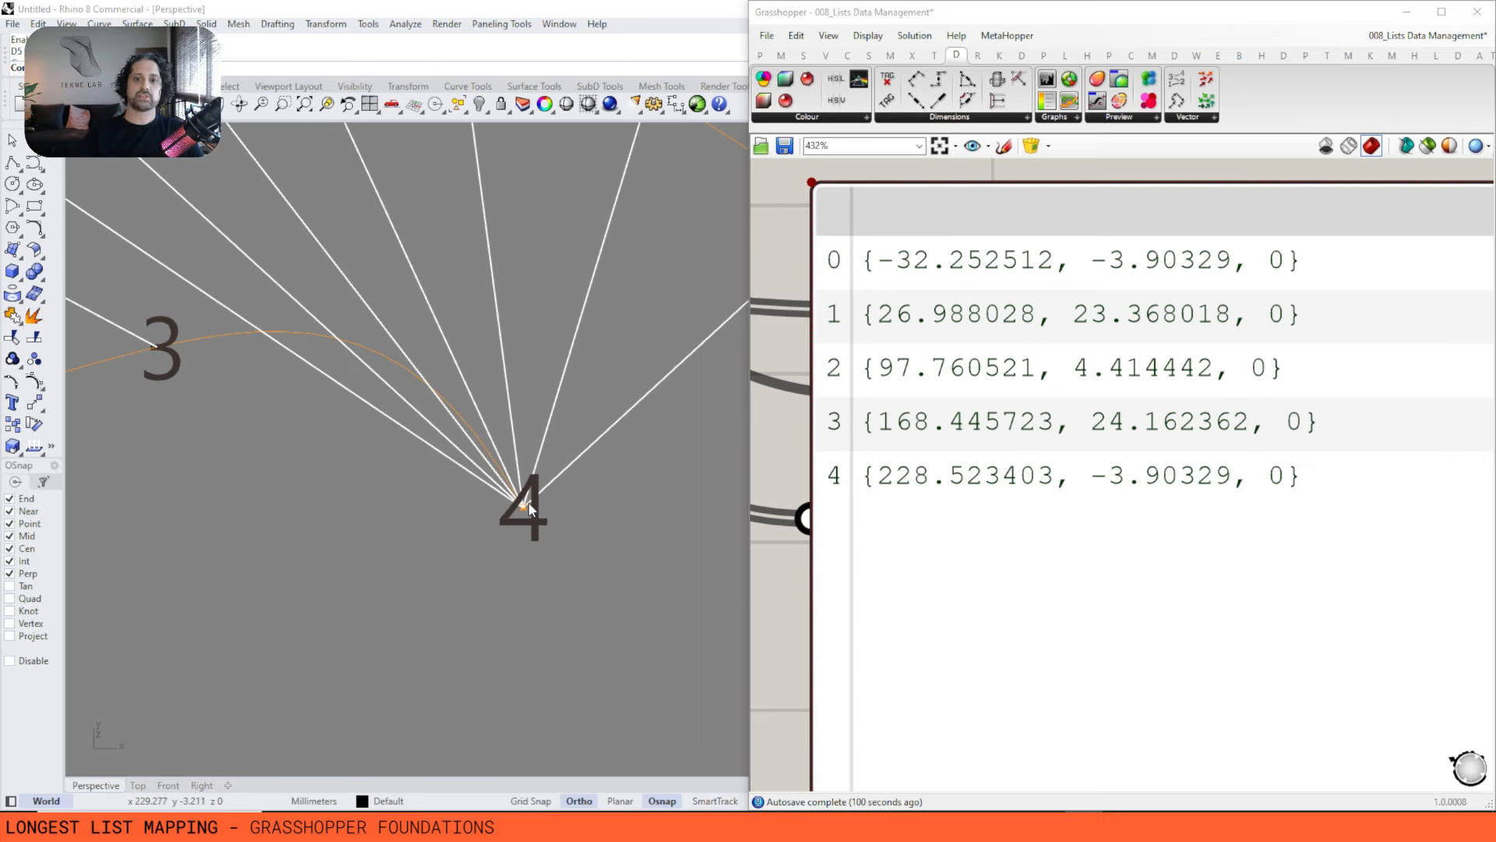
pyautogui.scroll(-5, 596, 497)
# Add a Longest List component between the Divide Curve components and the Line component.
pyautogui.click(1074, 421)
pyautogui.scroll(-5, 999, 416)
pyautogui.moveTo(997, 390); pyautogui.dragTo(1051, 616, button='right')
pyautogui.scroll(-3, 1432, 277)
pyautogui.click(1068, 391)
pyautogui.moveTo(1068, 391); pyautogui.dragTo(1052, 305, button='right')
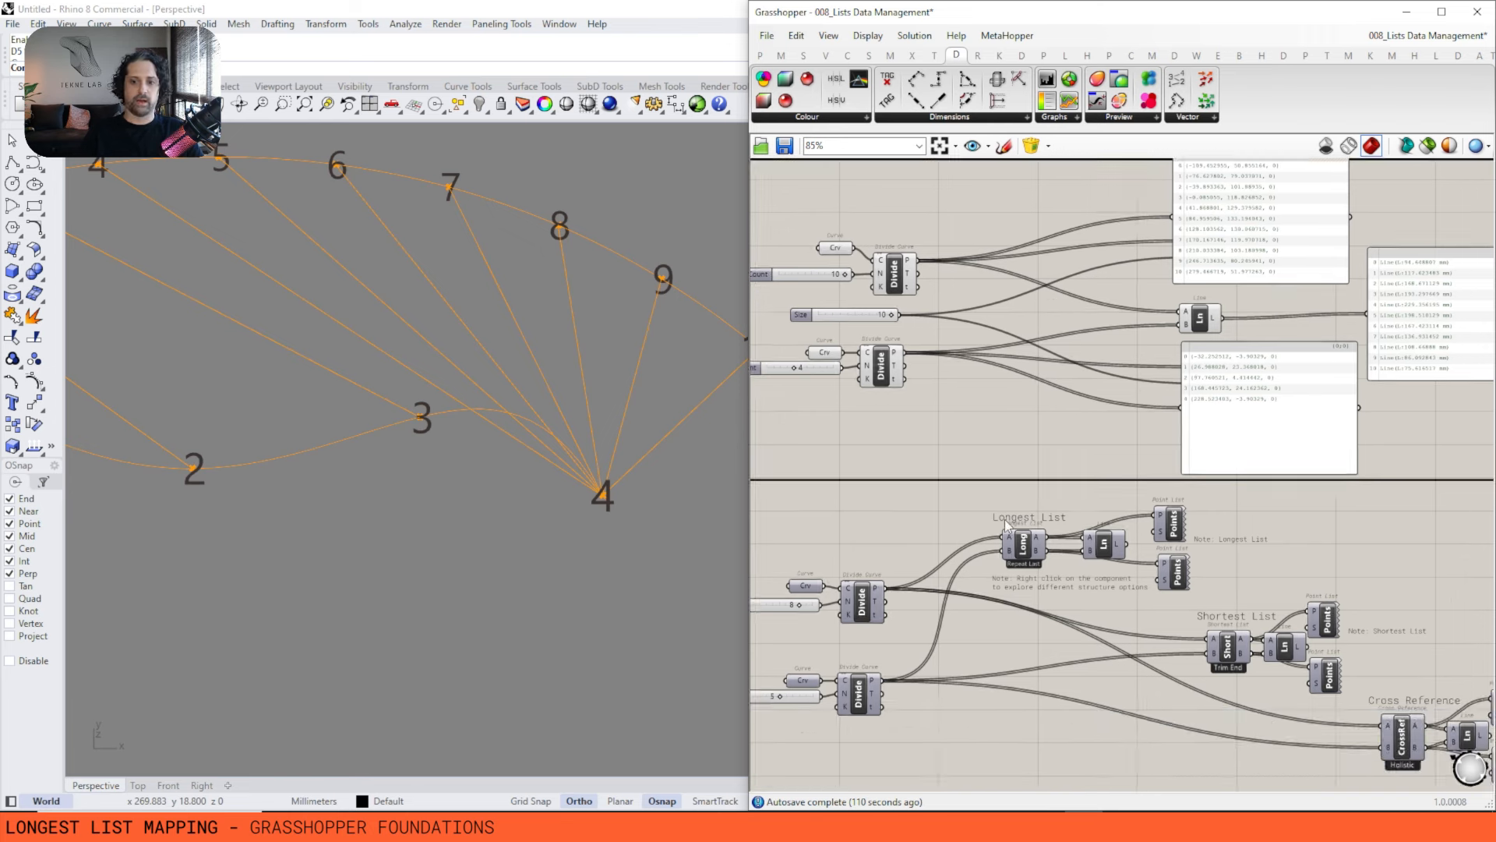
pyautogui.moveTo(1055, 403); pyautogui.dragTo(1049, 522, button='right')
pyautogui.scroll(3, 1028, 403)
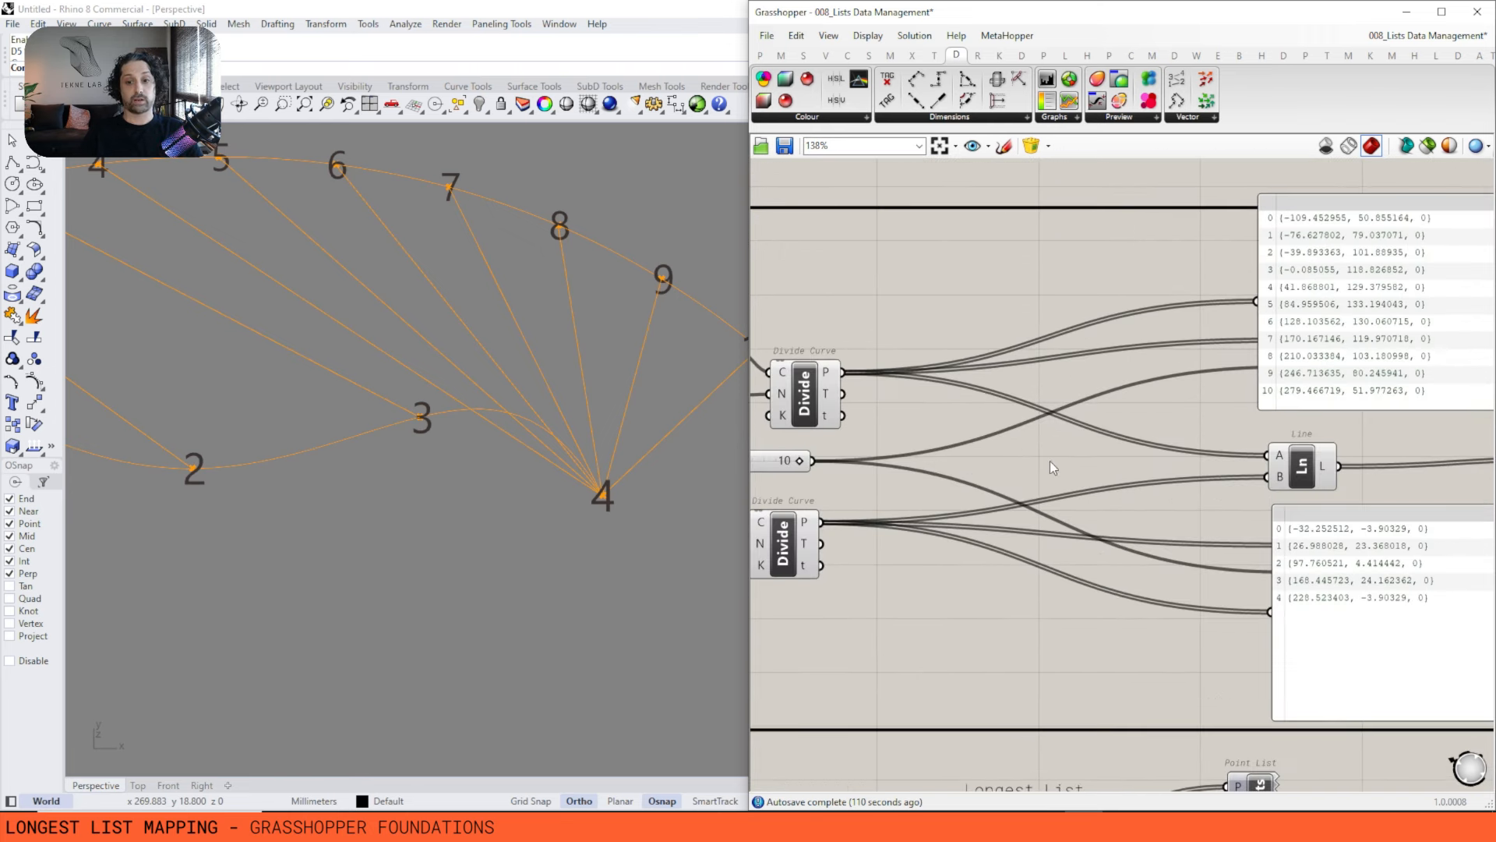
pyautogui.doubleClick(1042, 475)
pyautogui.write('longest')
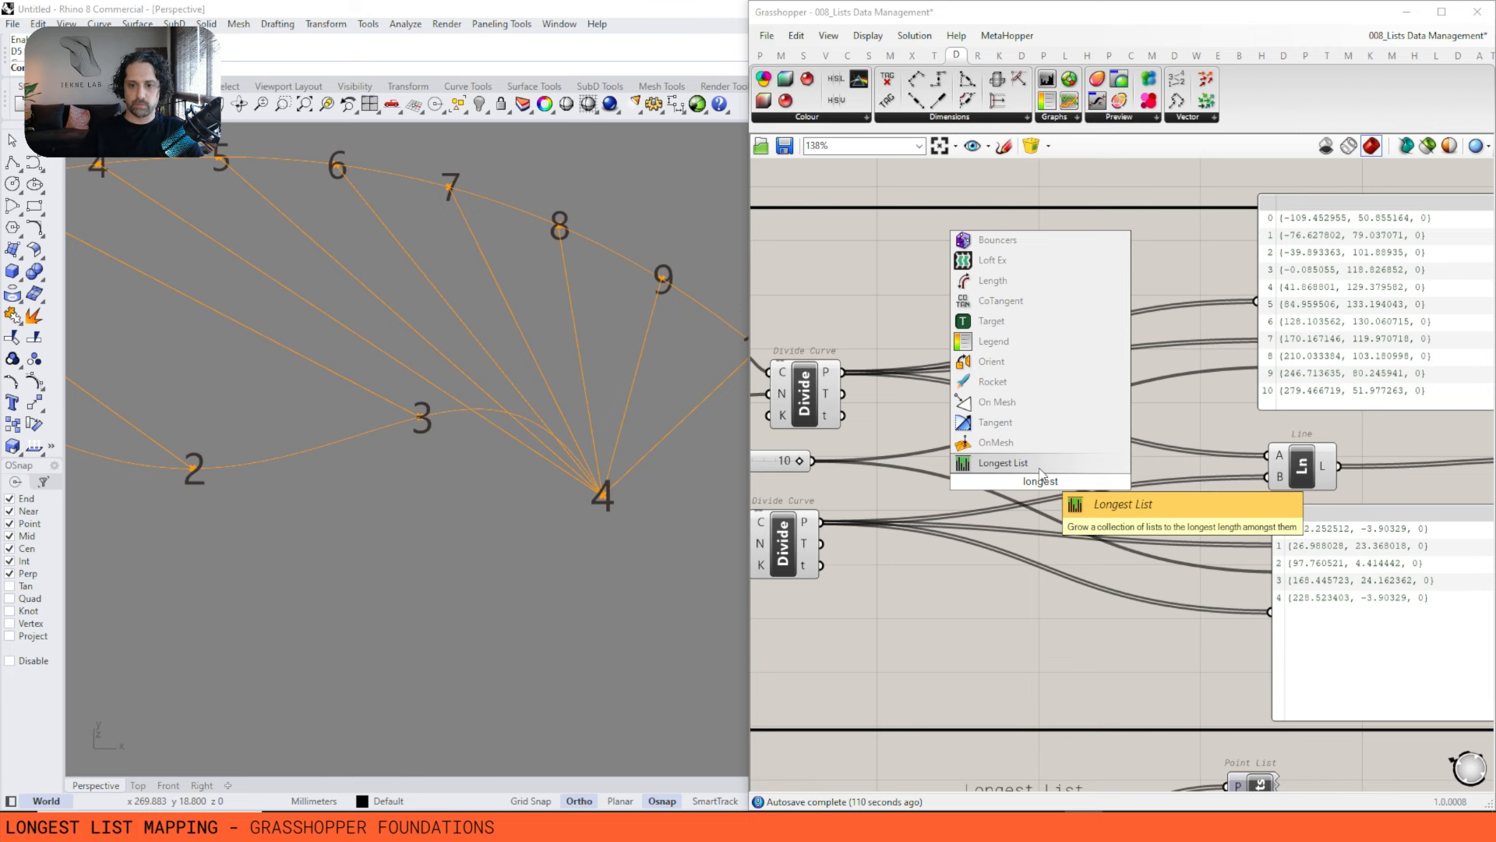
pyautogui.press('Return')
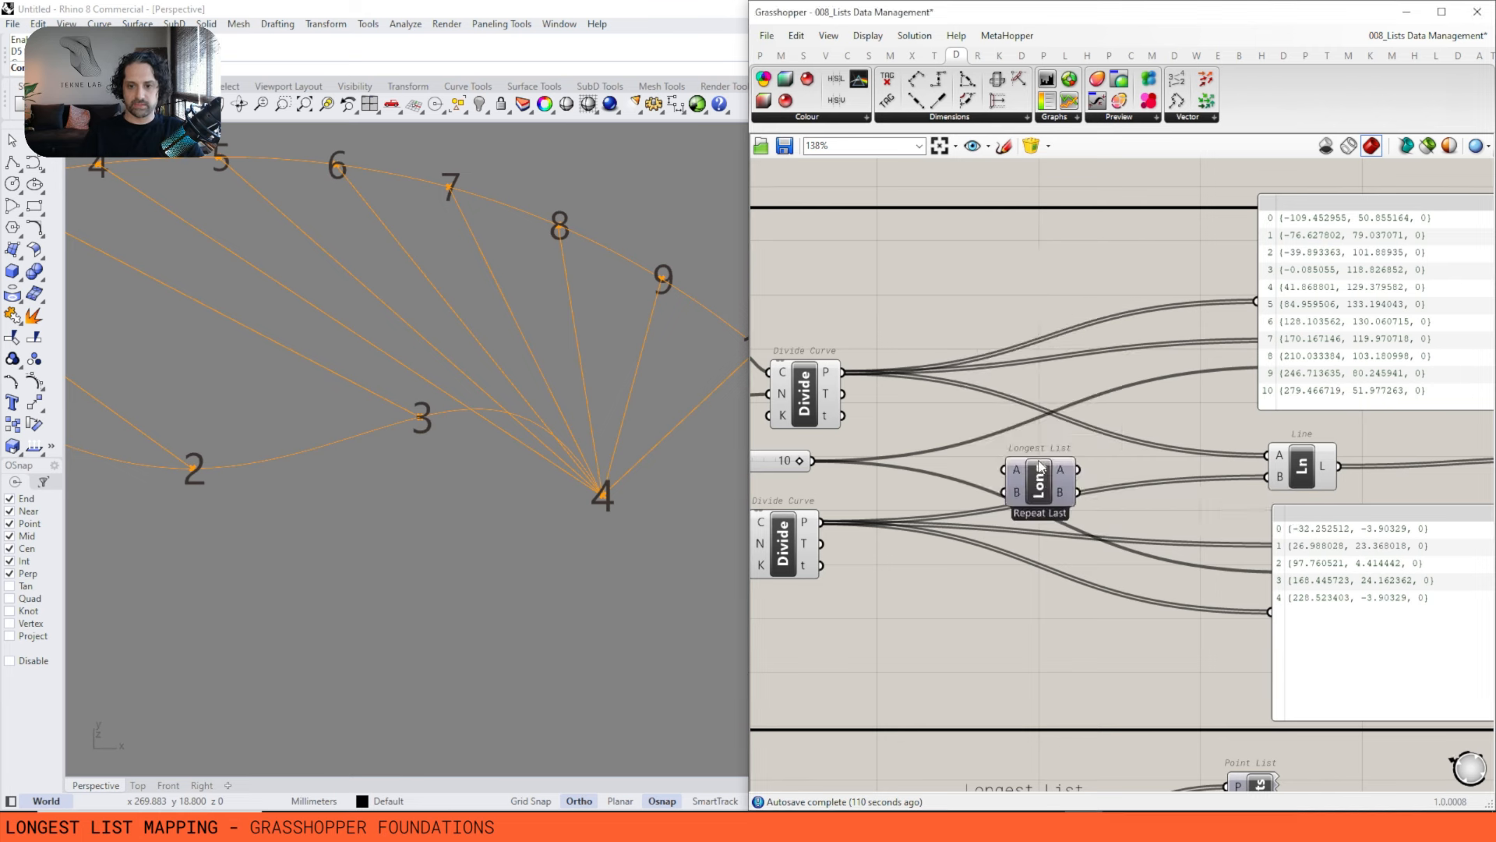
pyautogui.moveTo(1067, 481); pyautogui.dragTo(1054, 484)
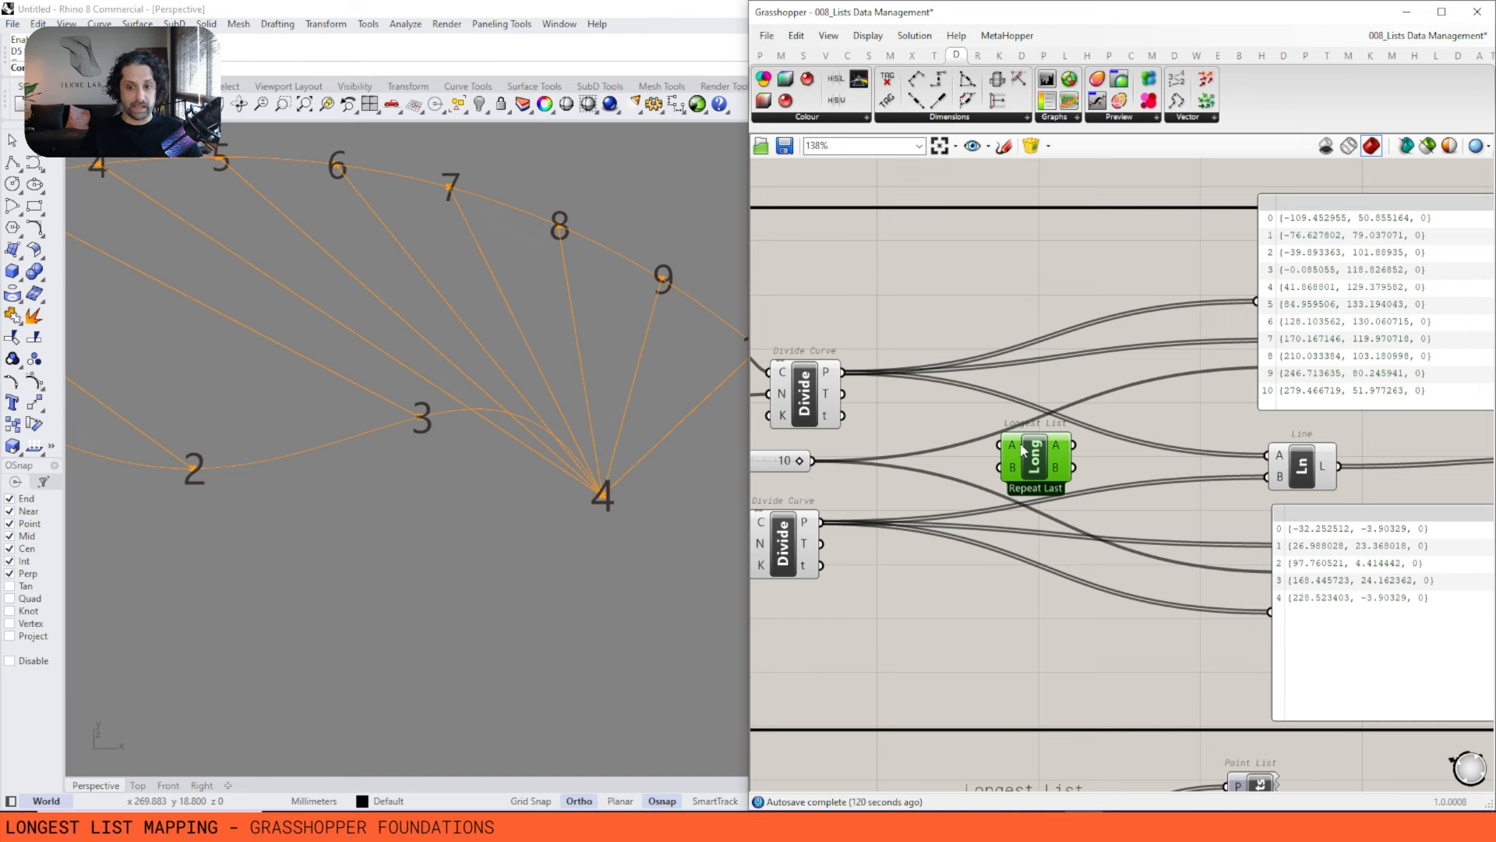
# Reroute both Divide Curve point outputs through Longest List, the upper via A and the lower via B, to their existing recipients.
pyautogui.moveTo(844, 371)
pyautogui.keyDown('ctrl'); pyautogui.keyDown('shift'); pyautogui.mouseDown()
pyautogui.moveTo(1073, 445)
pyautogui.moveTo(835, 372)
pyautogui.mouseUp(); pyautogui.keyUp('shift'); pyautogui.keyUp('ctrl')
pyautogui.moveTo(1000, 445); pyautogui.dragTo(842, 372)
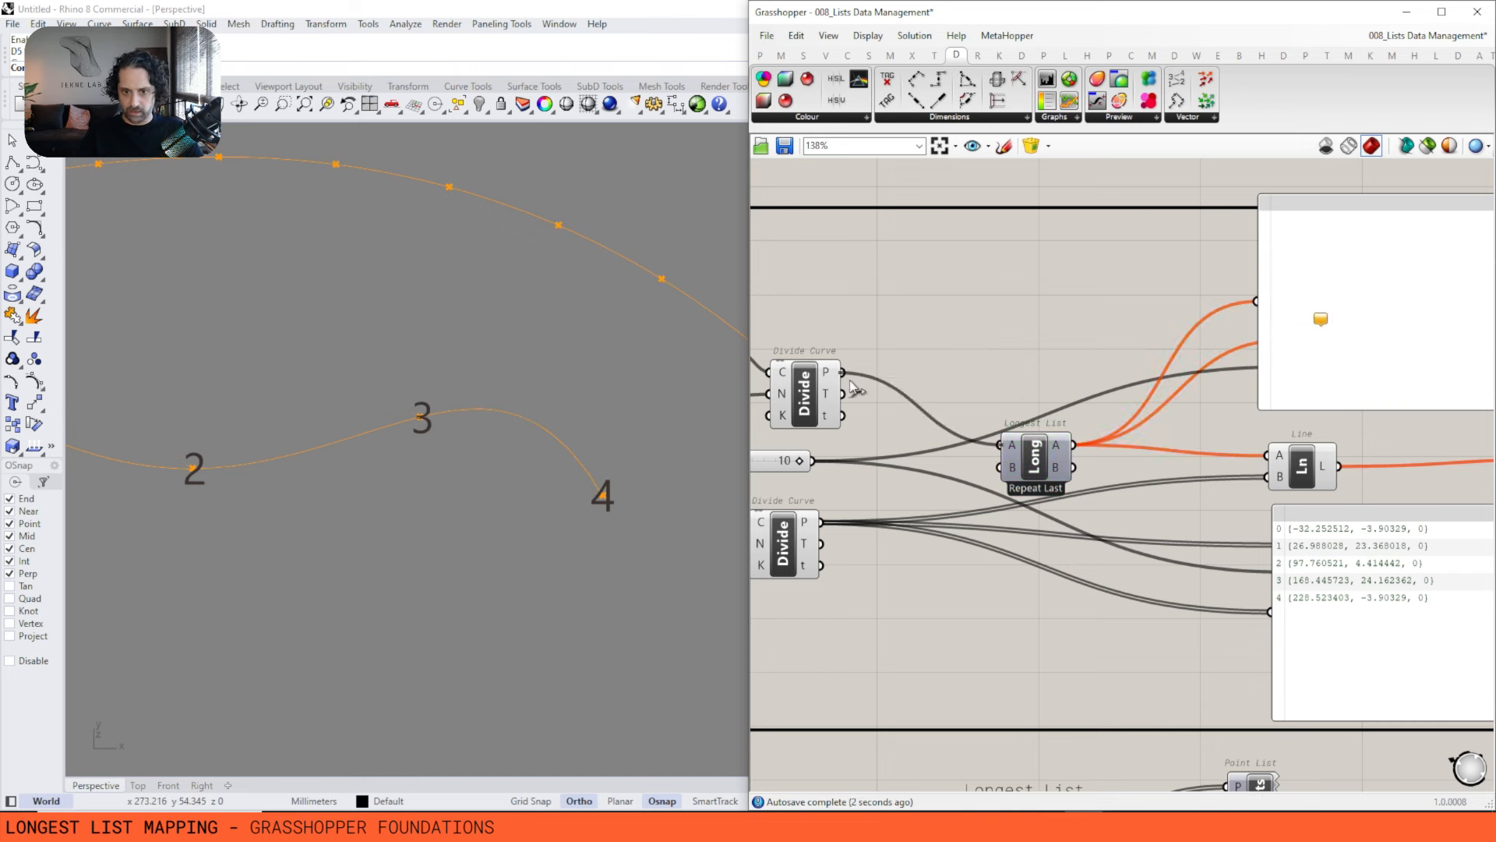
pyautogui.moveTo(822, 523)
pyautogui.keyDown('ctrl'); pyautogui.keyDown('shift'); pyautogui.mouseDown()
pyautogui.moveTo(1073, 467)
pyautogui.moveTo(842, 516)
pyautogui.mouseUp(); pyautogui.keyUp('shift'); pyautogui.keyUp('ctrl')
pyautogui.scroll(-2, 928, 394)
pyautogui.moveTo(1007, 441); pyautogui.dragTo(962, 451)
pyautogui.scroll(4, 963, 450)
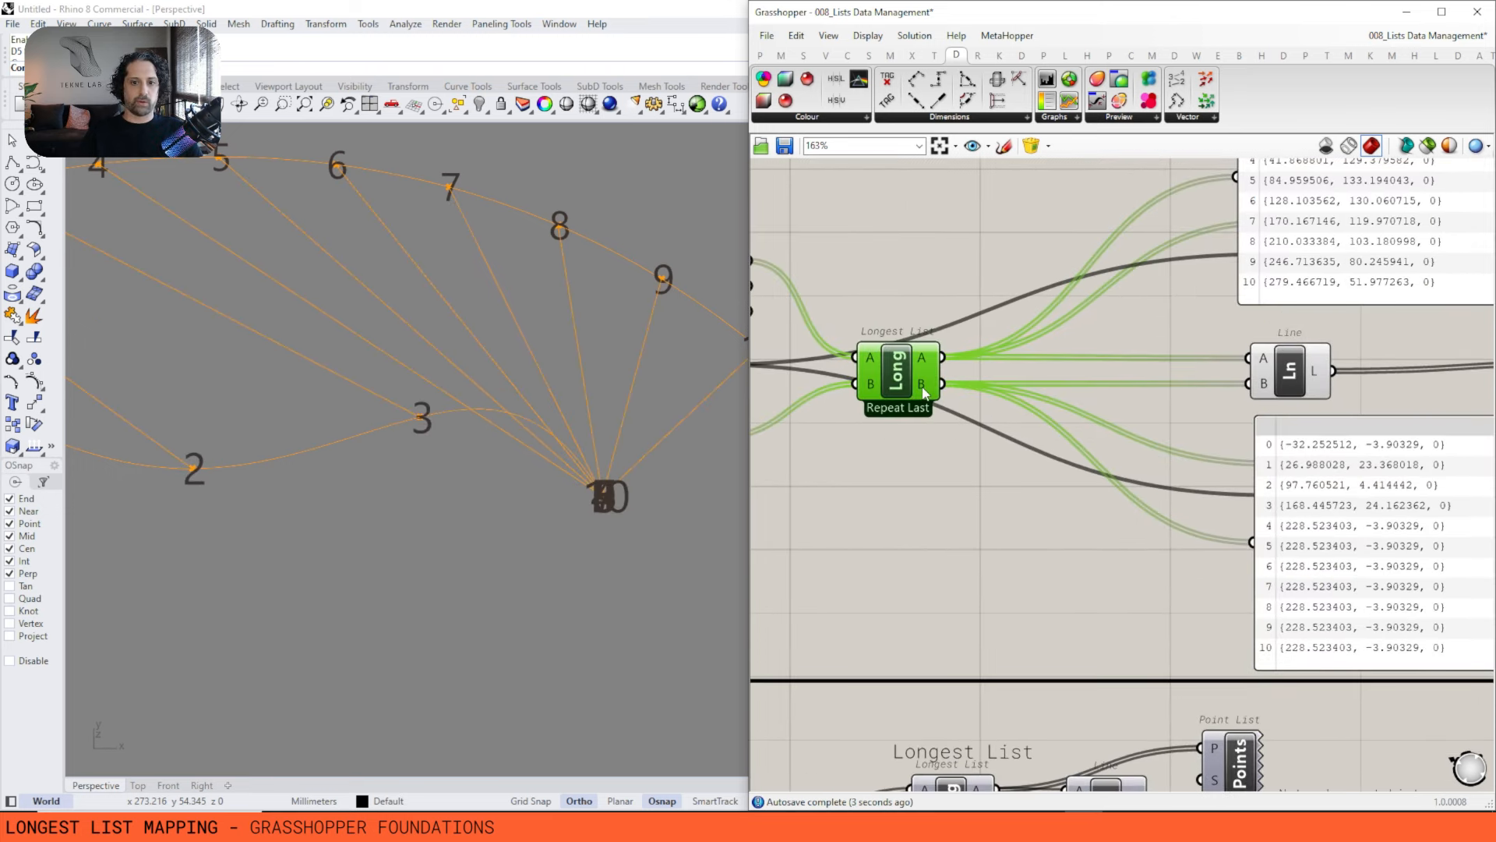
# Inspect the lower Divide Curve component and the adjusted list at Longest List's A output.
pyautogui.scroll(2, 1019, 374)
pyautogui.click(849, 502)
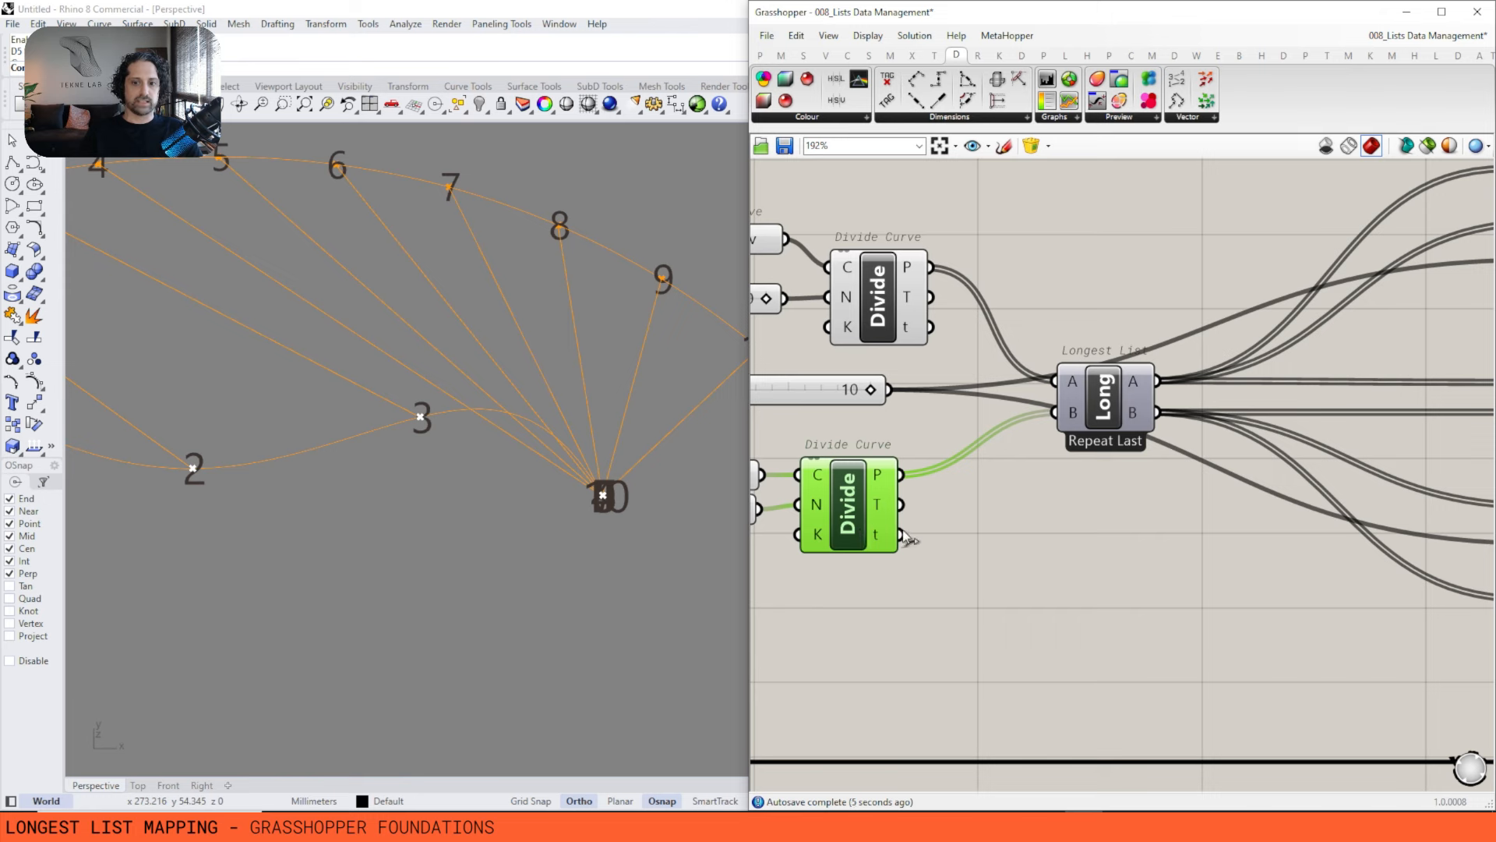
pyautogui.moveTo(845, 505); pyautogui.dragTo(877, 505)
pyautogui.moveTo(876, 505); pyautogui.dragTo(849, 519, button='right')
pyautogui.moveTo(1093, 405); pyautogui.dragTo(1134, 402)
pyautogui.moveTo(1134, 402); pyautogui.dragTo(1055, 409, button='right')
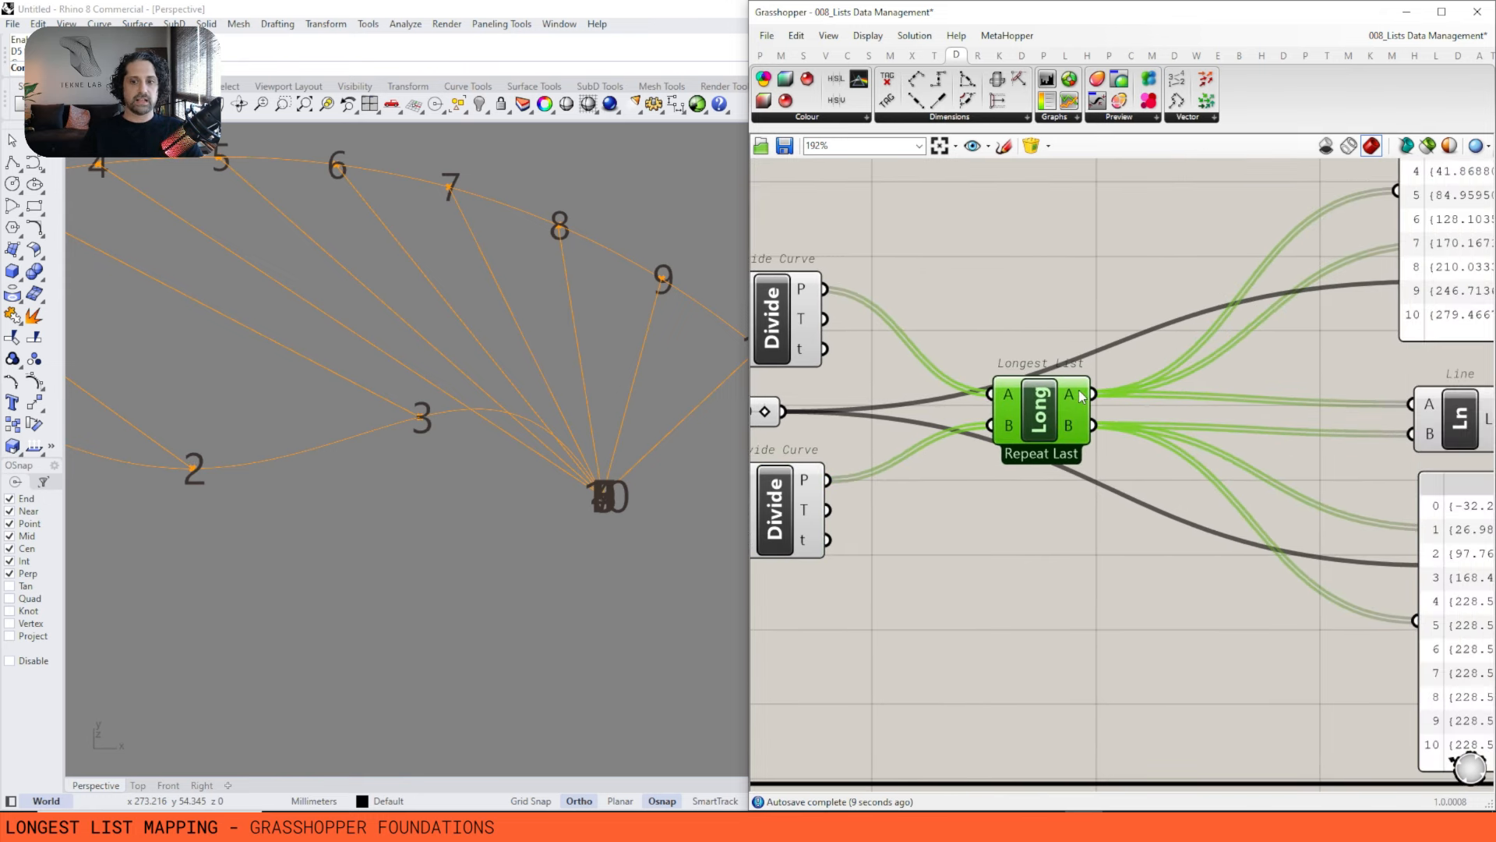
pyautogui.moveTo(1081, 396)
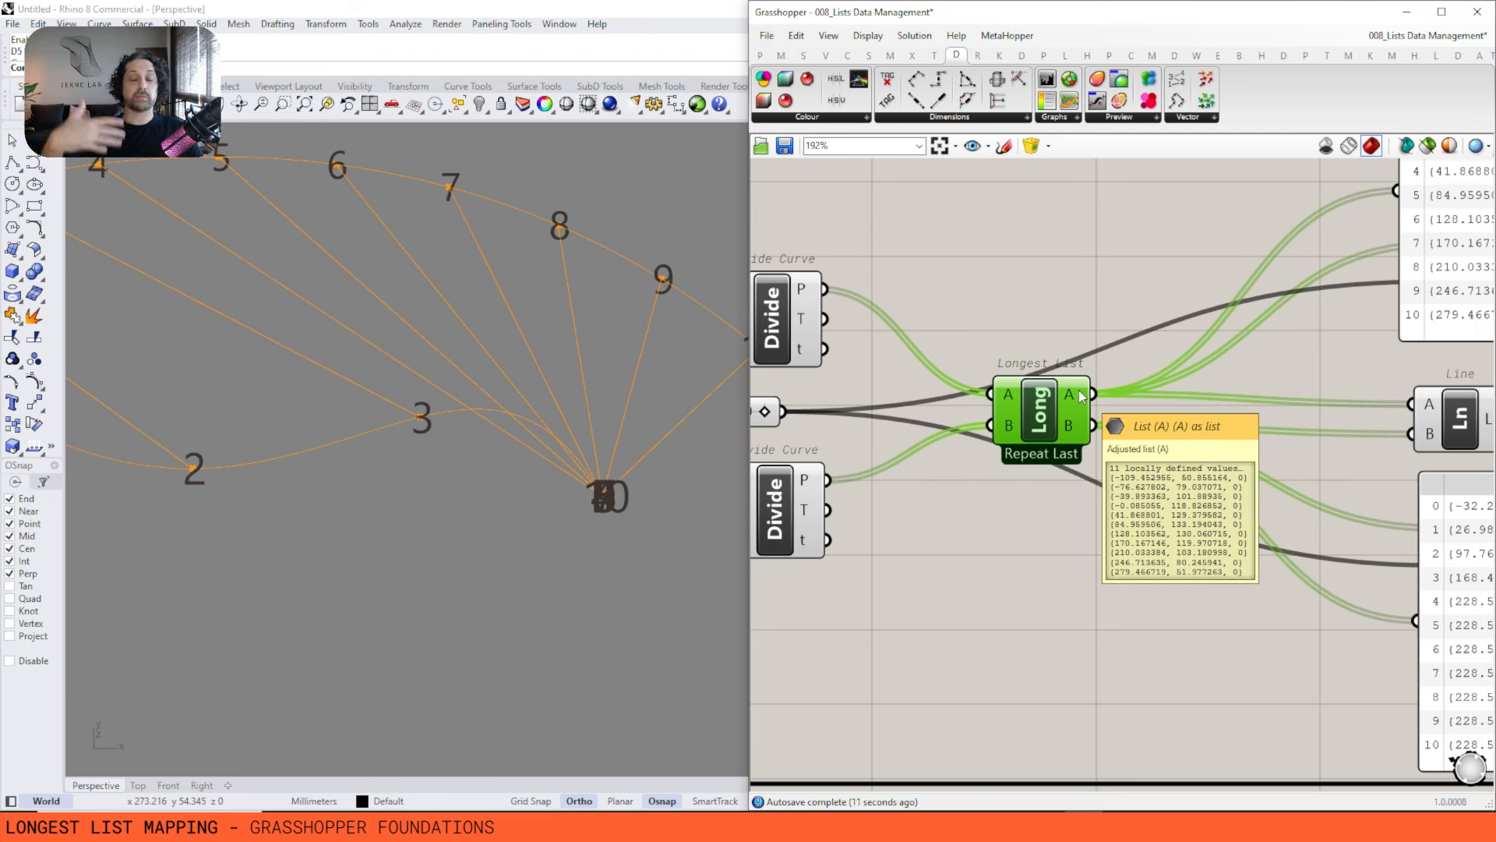
# Move the two coordinate panels side by side above the Line component, aligning their rows.
pyautogui.moveTo(966, 368)
pyautogui.mouseDown(button='right')
pyautogui.moveTo(955, 406)
pyautogui.moveTo(840, 396)
pyautogui.moveTo(944, 383)
pyautogui.mouseUp(button='right')
pyautogui.moveTo(1242, 292); pyautogui.dragTo(1047, 276)
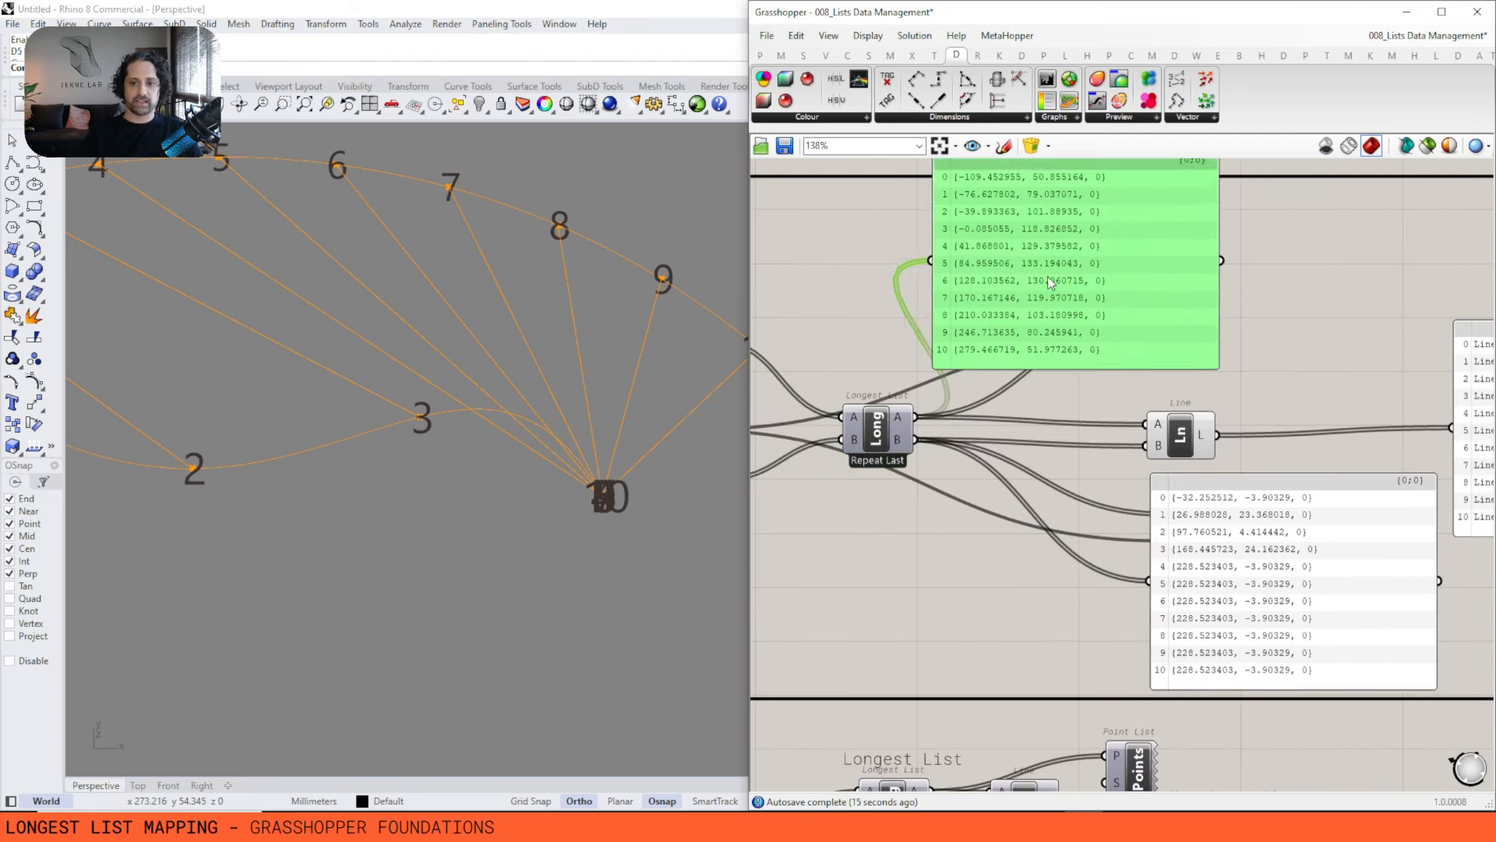
pyautogui.moveTo(1335, 584); pyautogui.dragTo(1122, 499)
pyautogui.moveTo(1122, 498); pyautogui.dragTo(1064, 539, button='right')
pyautogui.moveTo(1063, 540); pyautogui.dragTo(1250, 314)
pyautogui.scroll(2, 1044, 375)
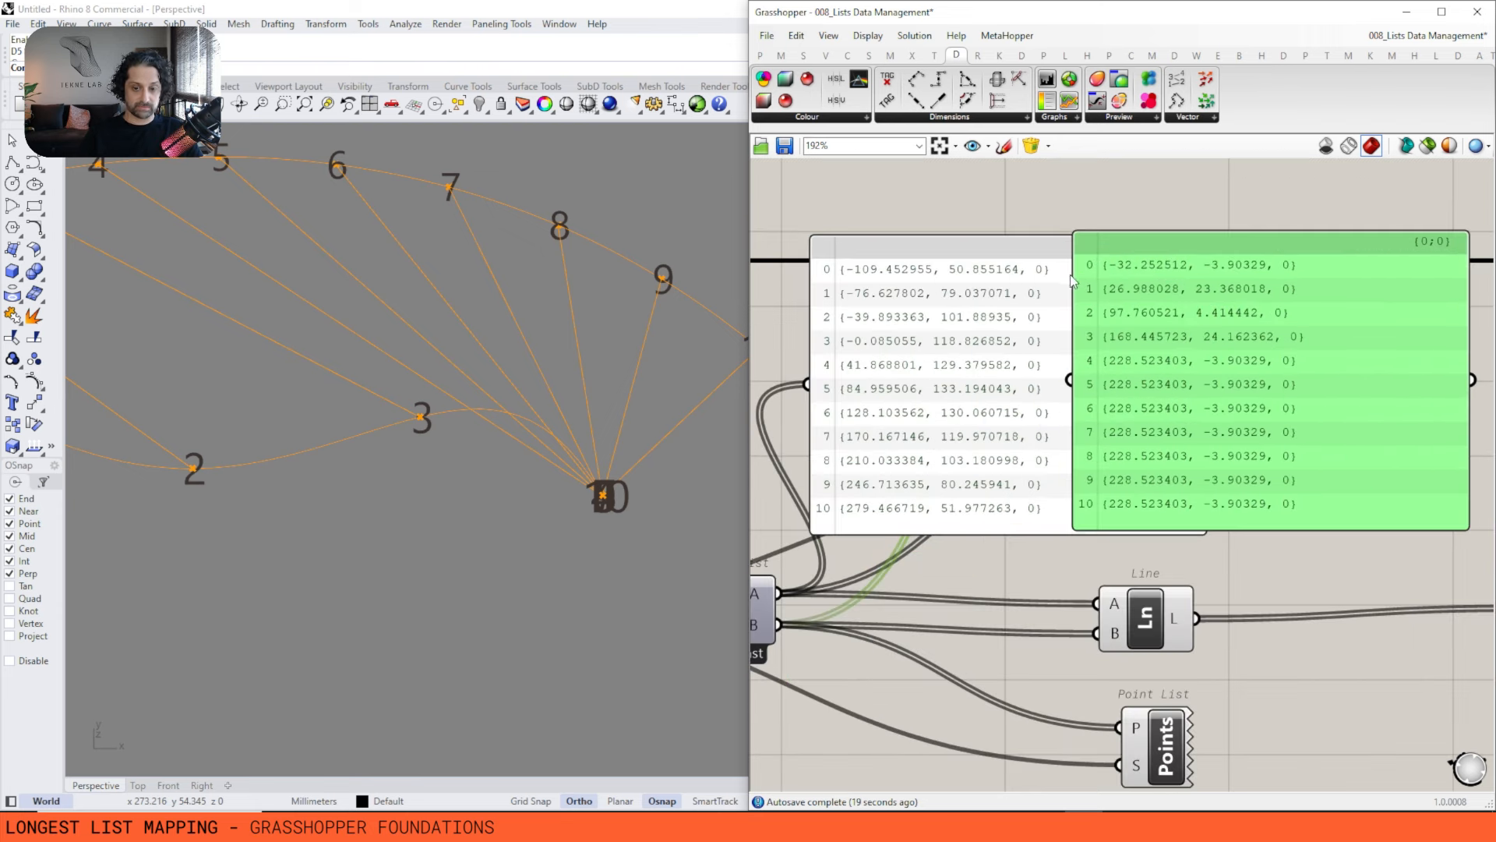
pyautogui.scroll(1, 1059, 467)
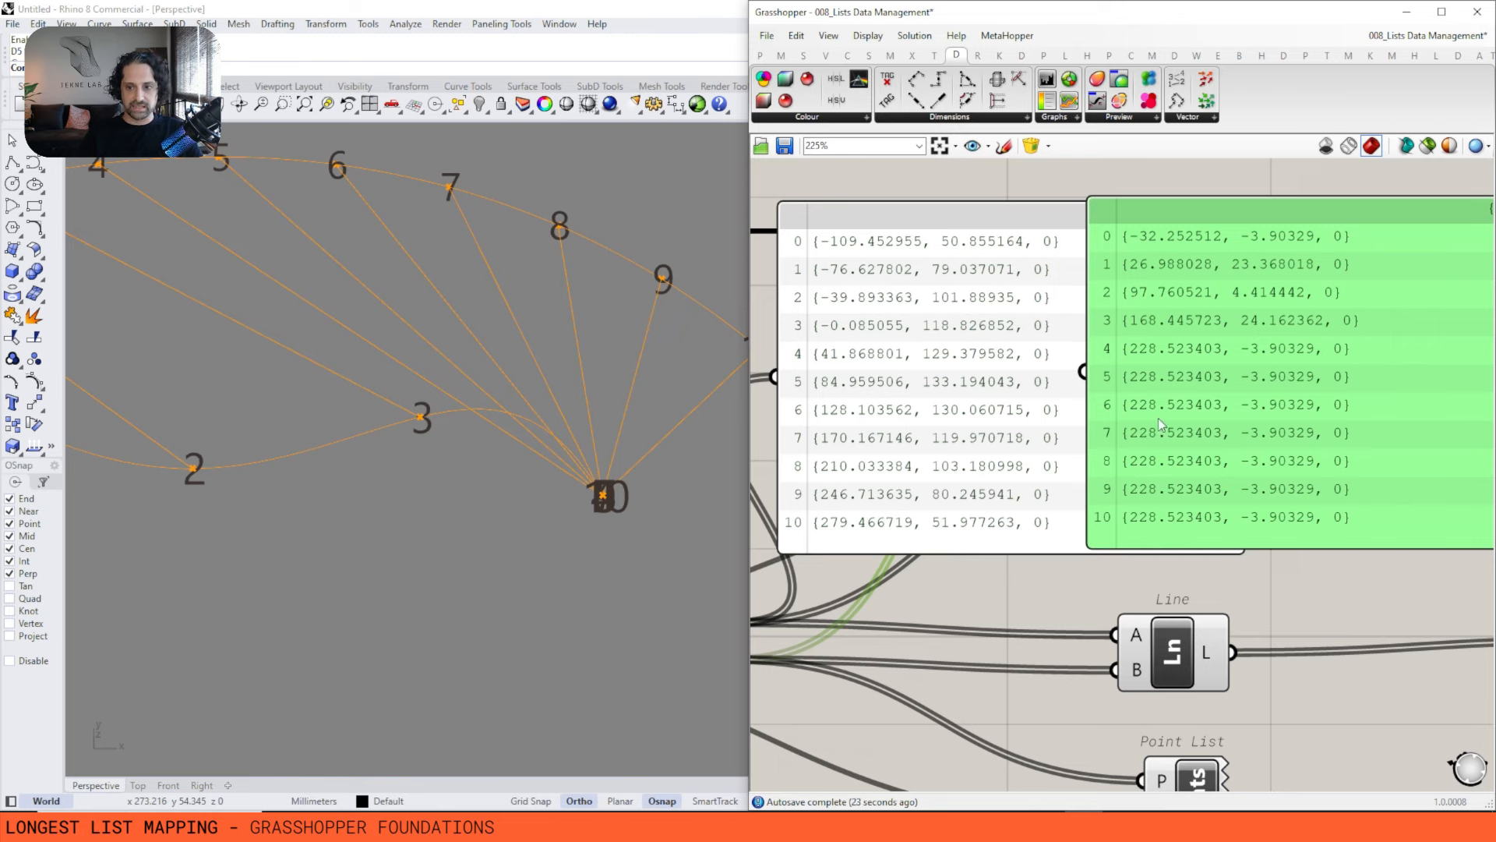
pyautogui.scroll(-3, 1158, 418)
pyautogui.moveTo(1215, 425); pyautogui.dragTo(1183, 402)
# Compare the items of both coordinate panels with the numbered points and connecting lines in the viewport.
pyautogui.scroll(5, 1183, 402)
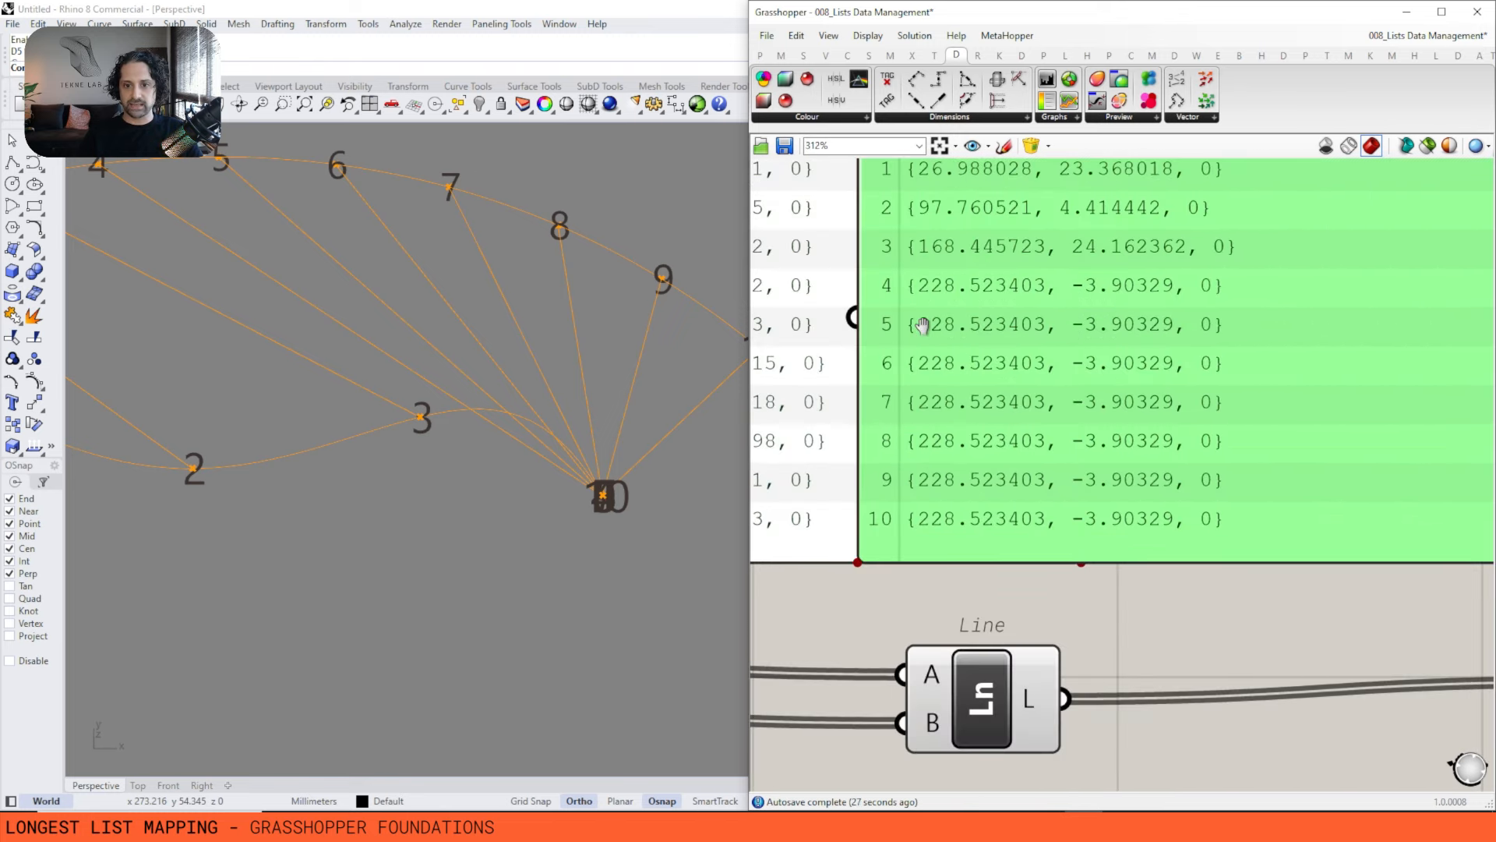
pyautogui.scroll(2, 920, 326)
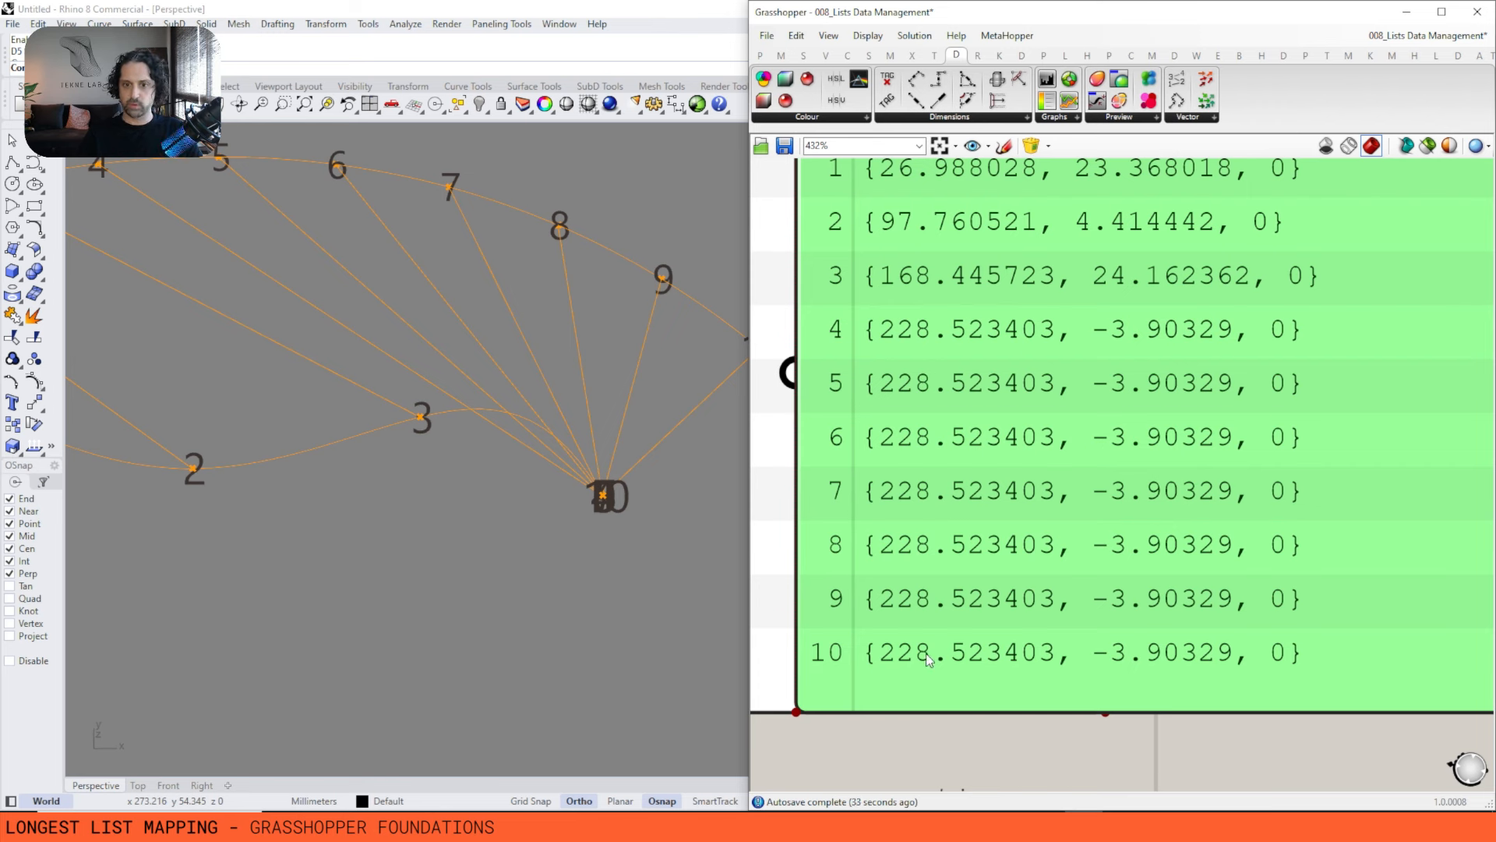
pyautogui.scroll(-3, 922, 387)
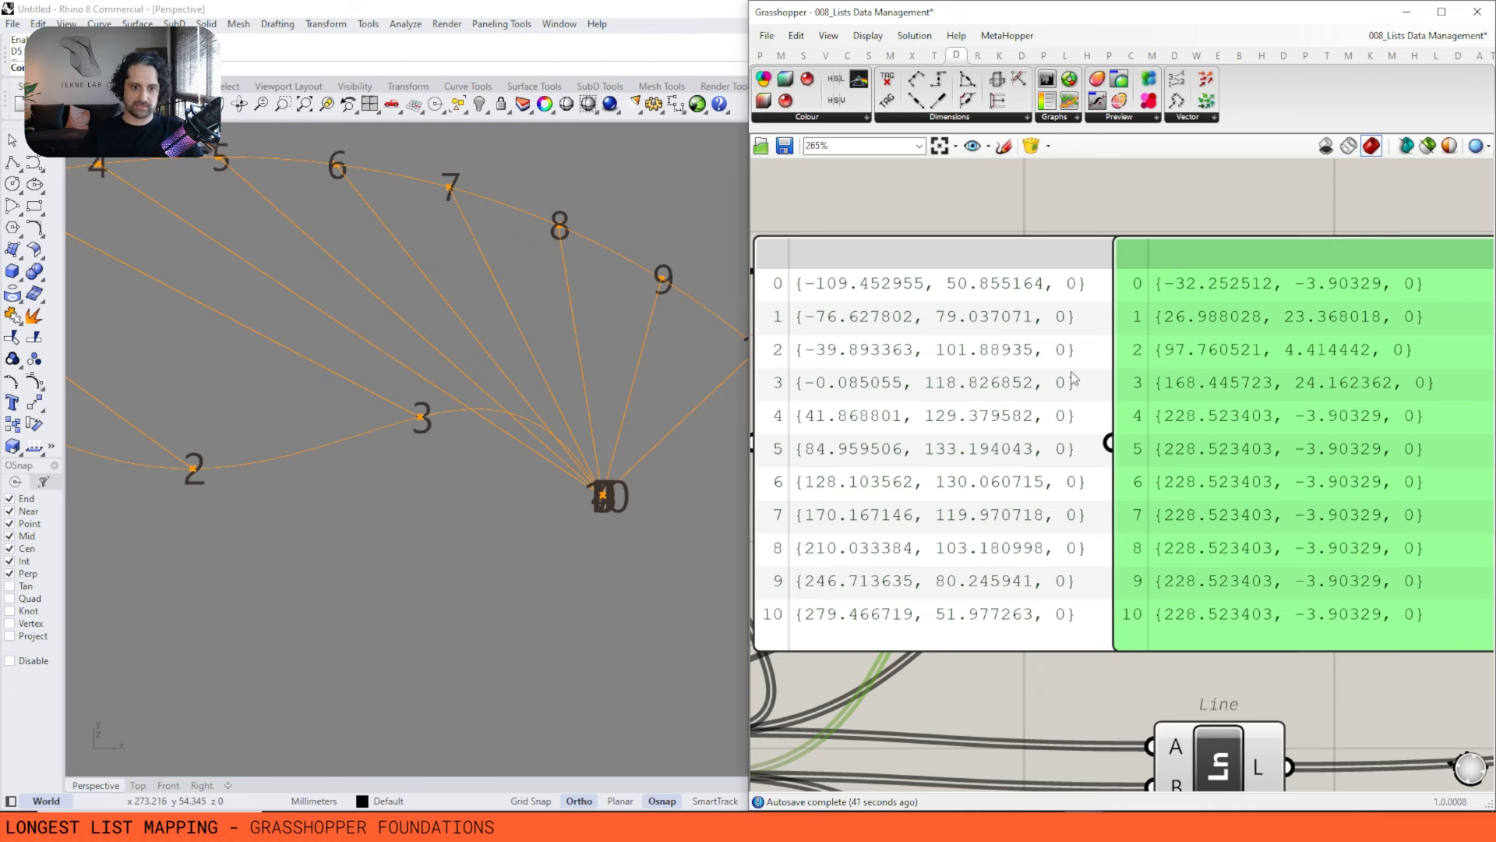
pyautogui.scroll(-4, 512, 420)
pyautogui.keyDown('shift'); pyautogui.moveTo(500, 393); pyautogui.dragTo(591, 411, button='right'); pyautogui.keyUp('shift')
pyautogui.scroll(-2, 615, 410)
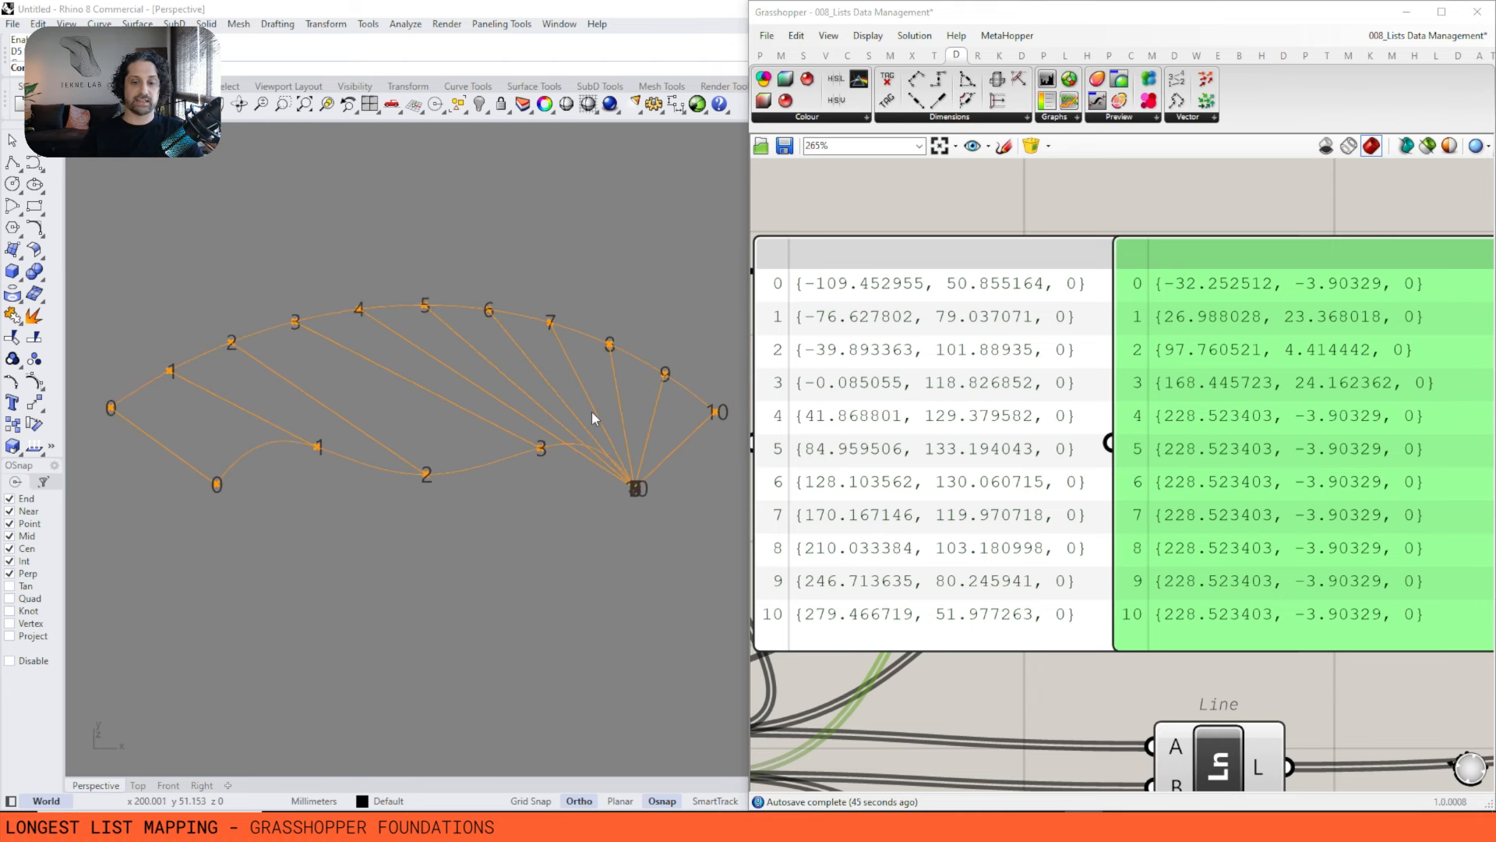
pyautogui.scroll(-3, 1209, 410)
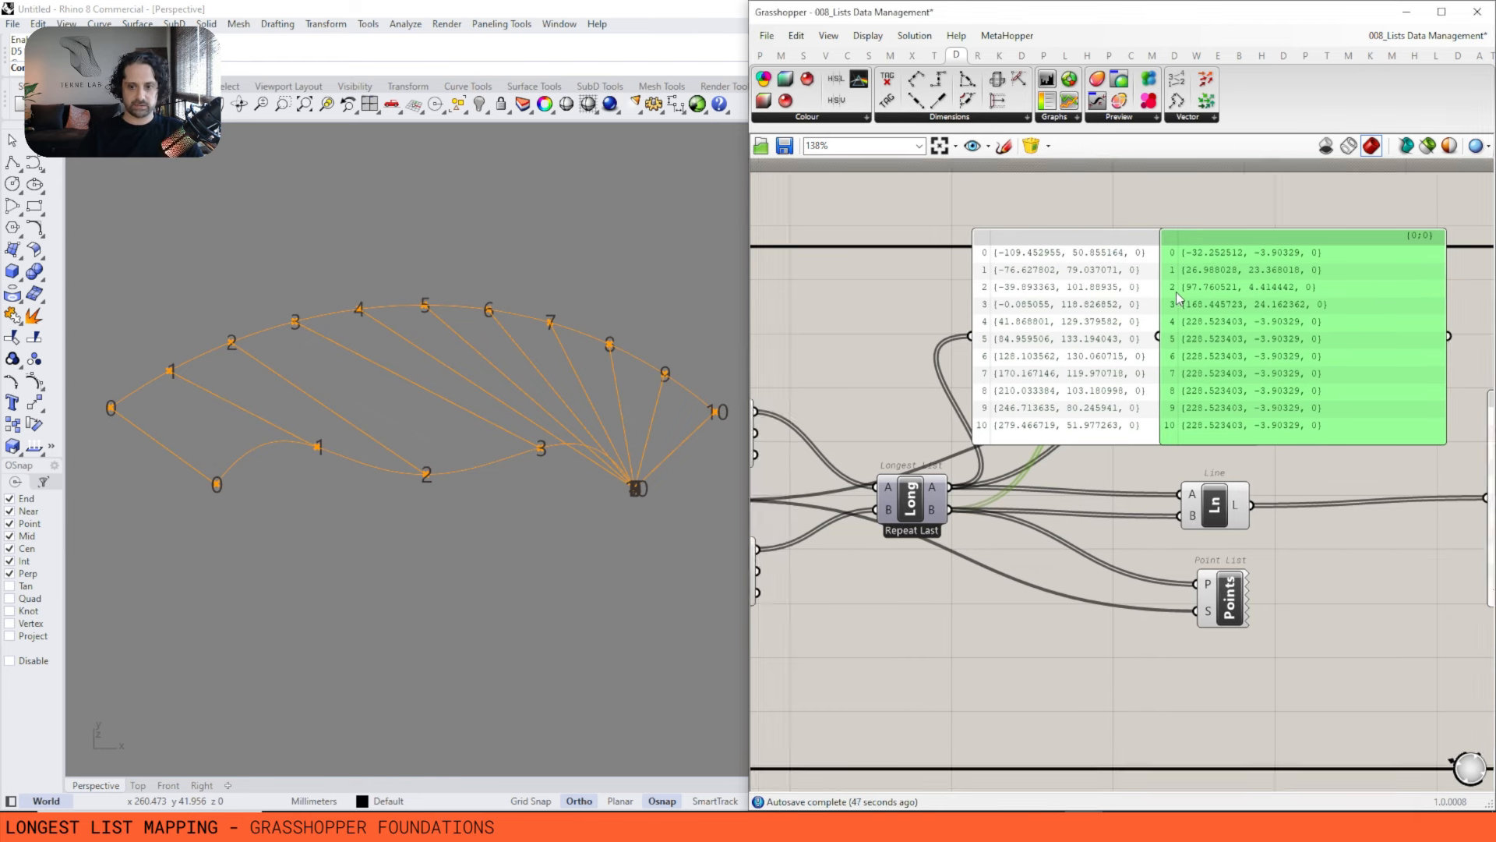
pyautogui.scroll(3, 1035, 505)
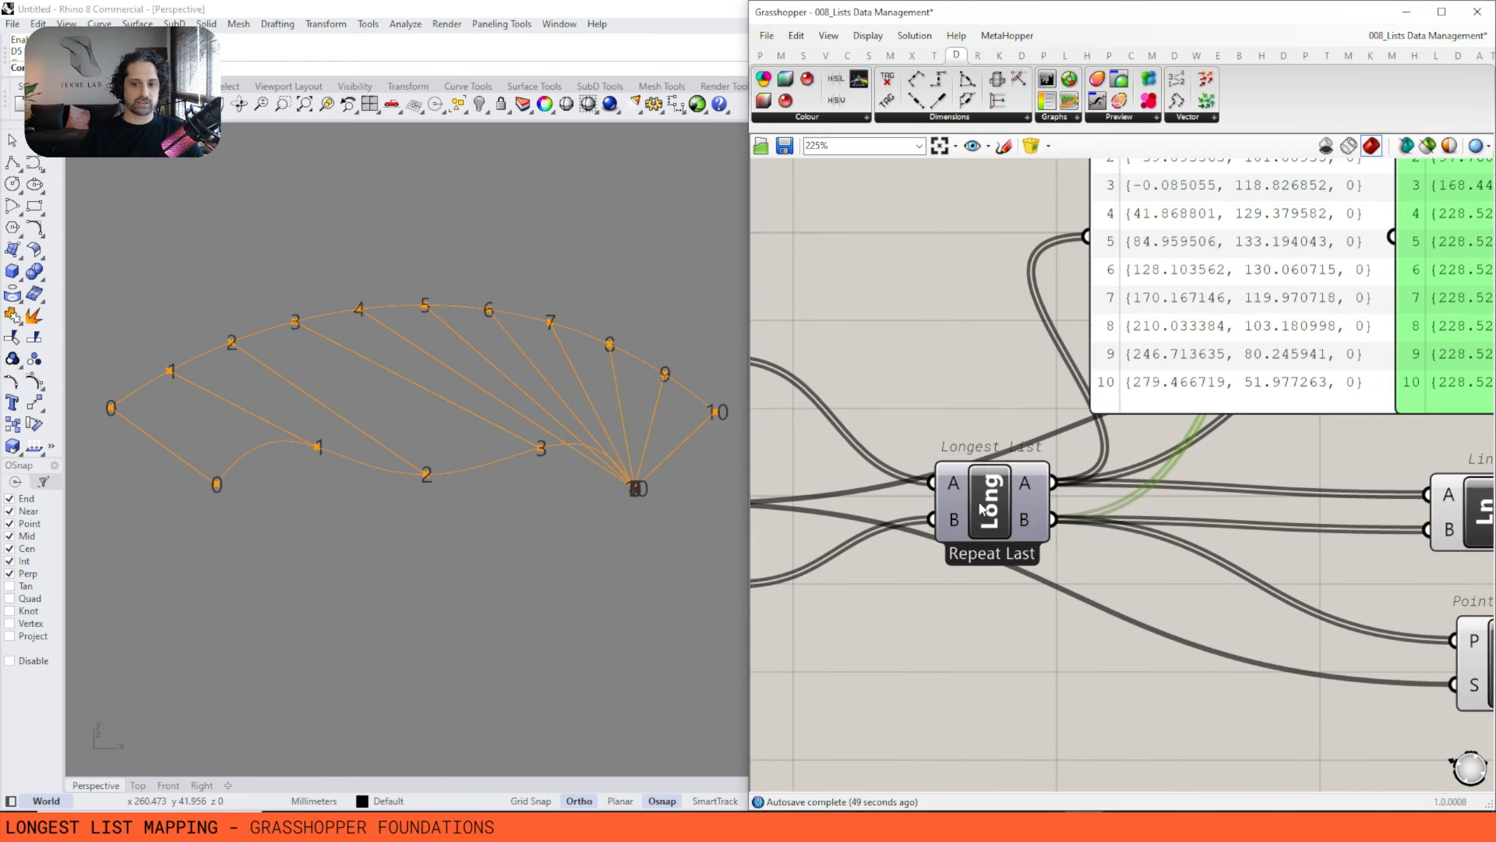
# Switch Longest List to Repeat First and examine the matched items in both coordinate panels.
pyautogui.moveTo(984, 508); pyautogui.dragTo(1047, 513)
pyautogui.scroll(-2, 975, 512)
pyautogui.moveTo(1039, 521); pyautogui.dragTo(1030, 460, button='right')
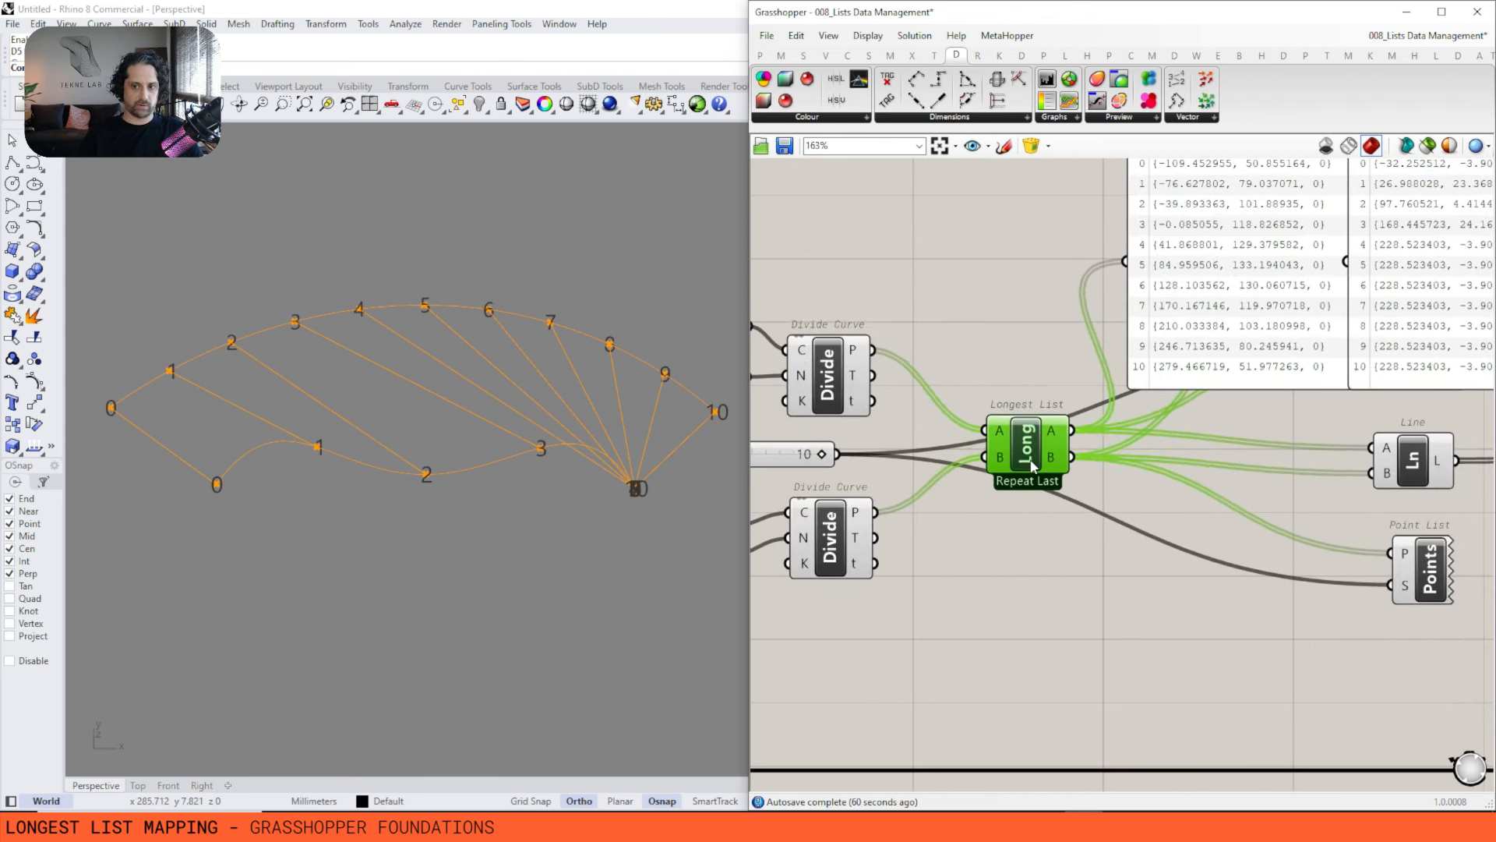
pyautogui.scroll(1, 1013, 468)
pyautogui.scroll(1, 974, 481)
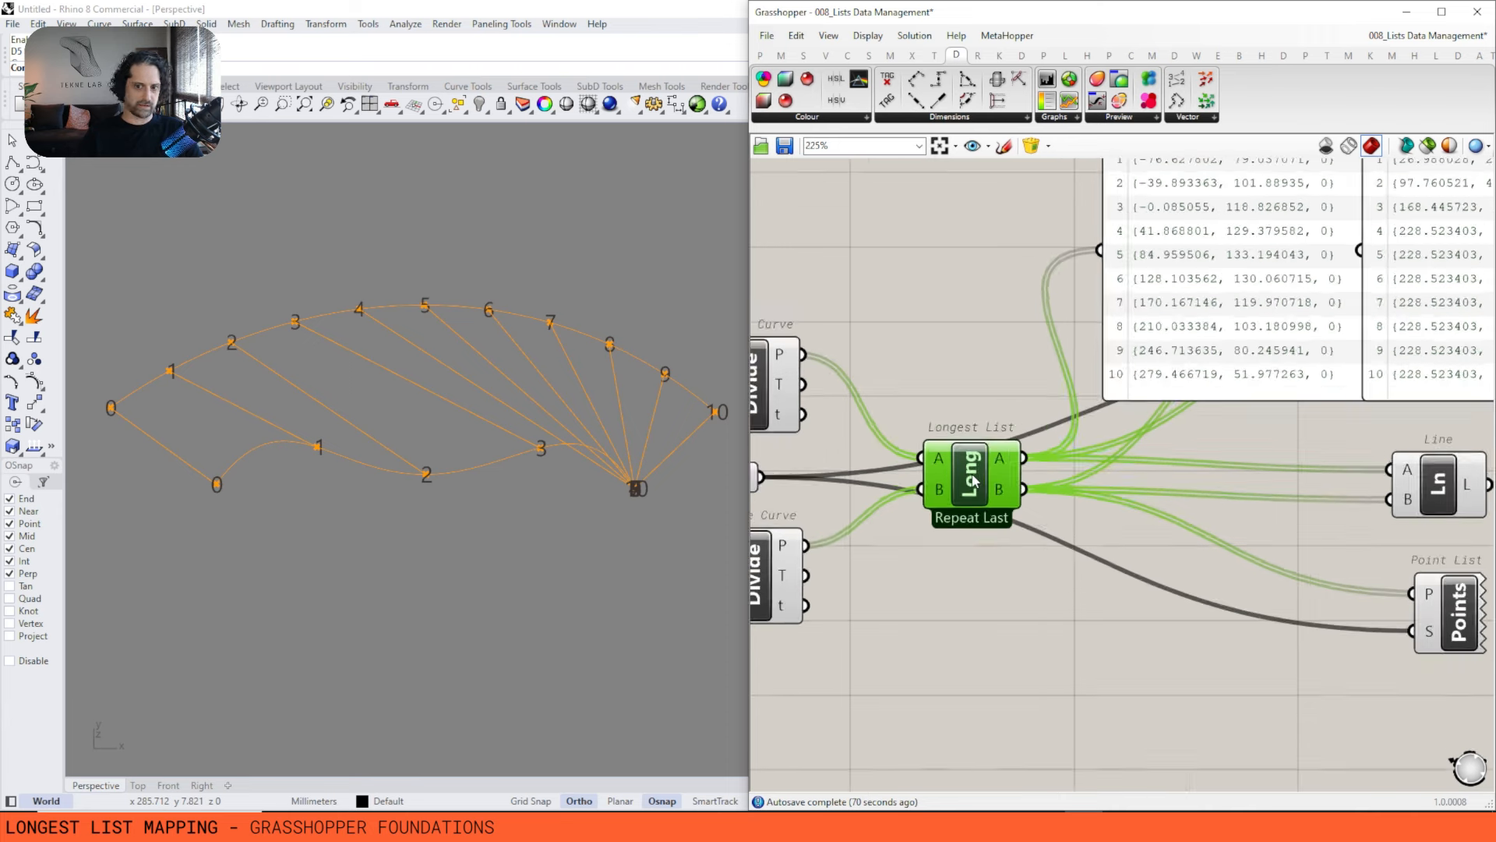
pyautogui.scroll(2, 974, 480)
pyautogui.rightClick(969, 471)
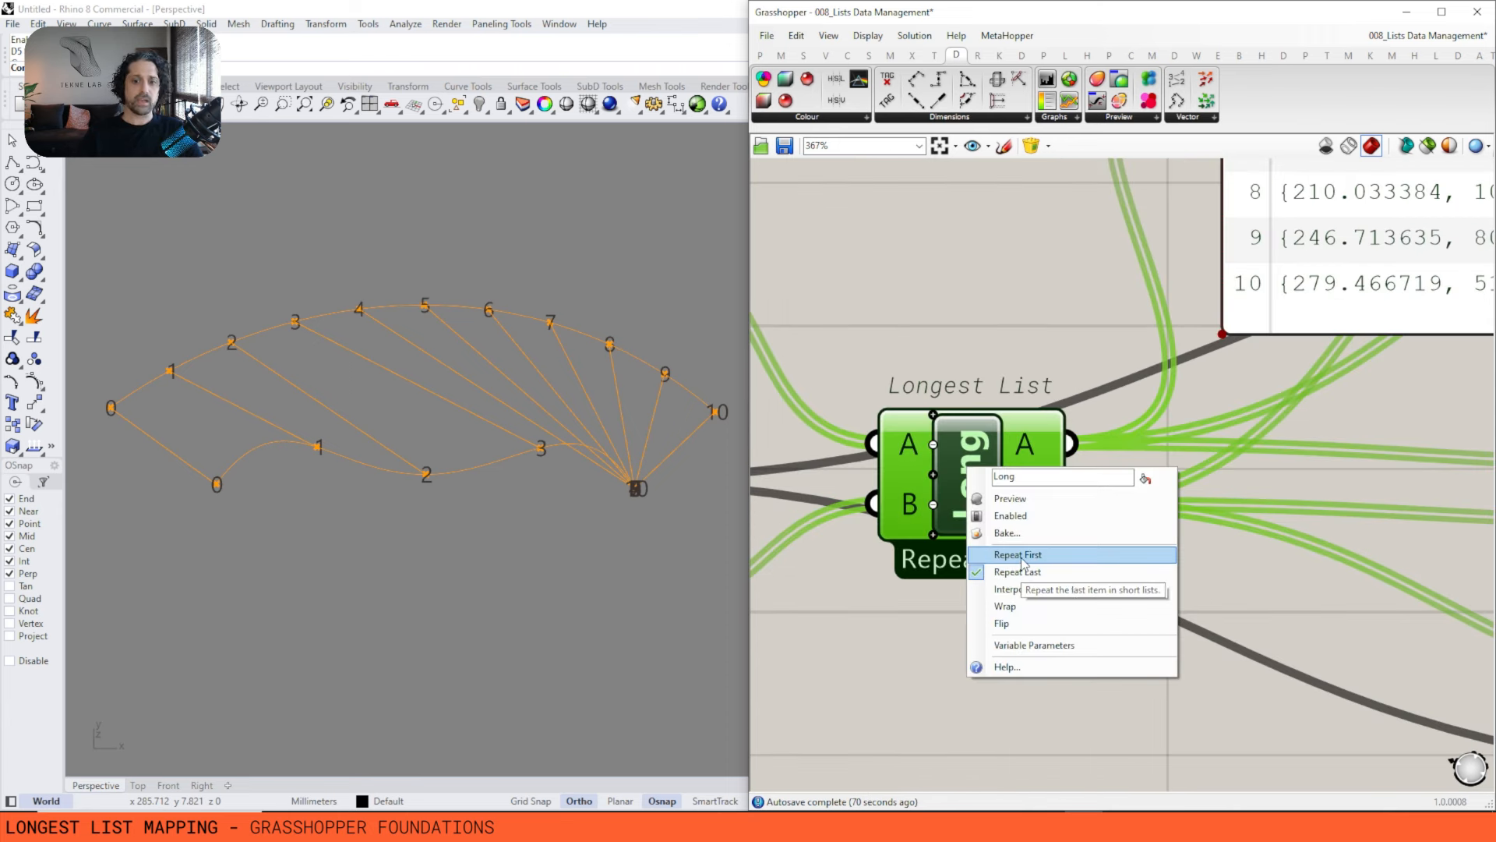
pyautogui.click(1021, 557)
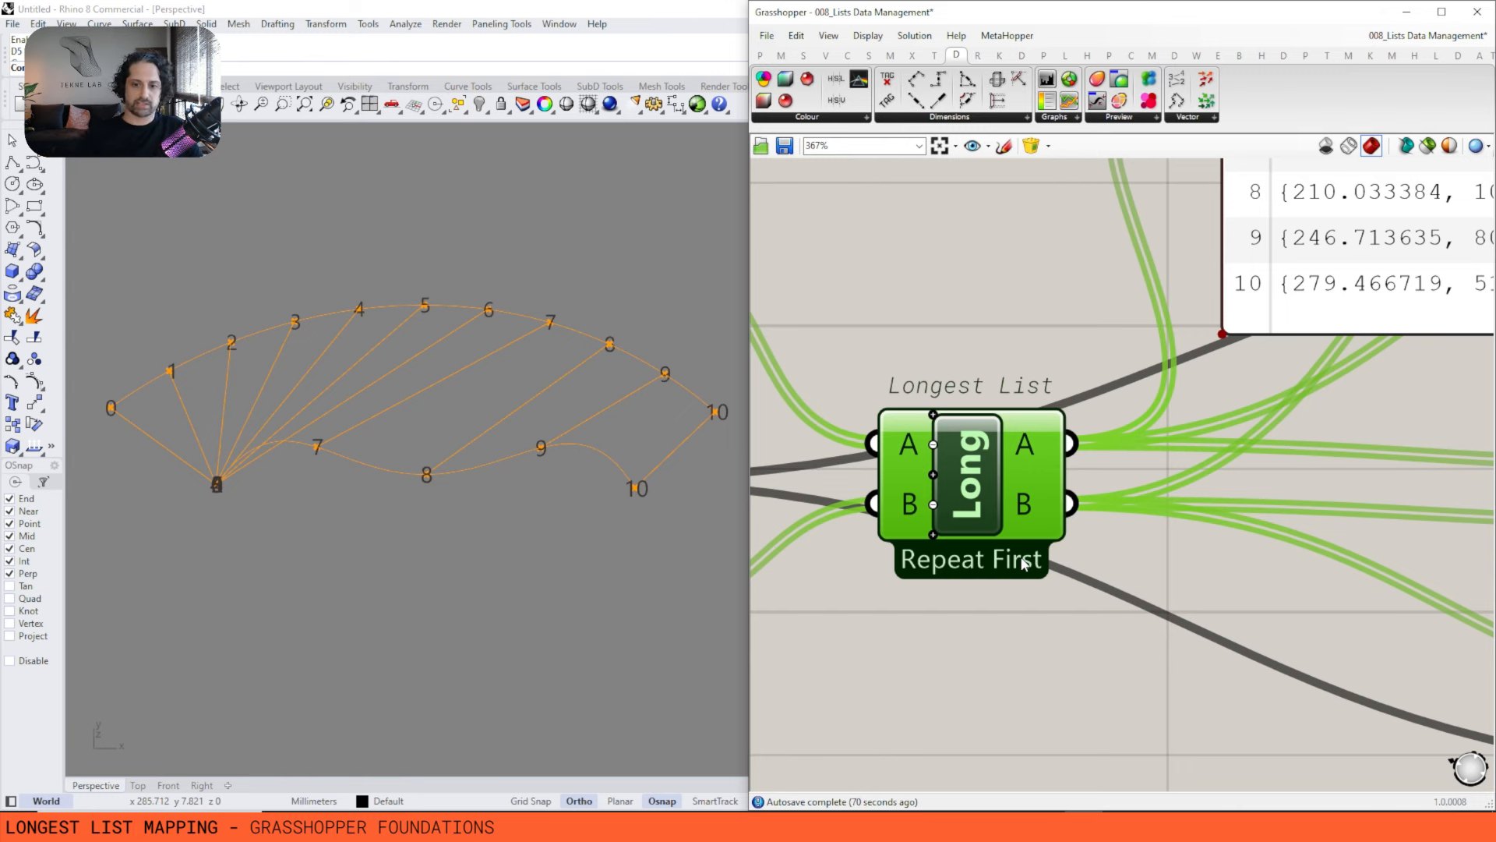
pyautogui.scroll(-3, 1027, 562)
pyautogui.moveTo(895, 427); pyautogui.dragTo(920, 431, button='right')
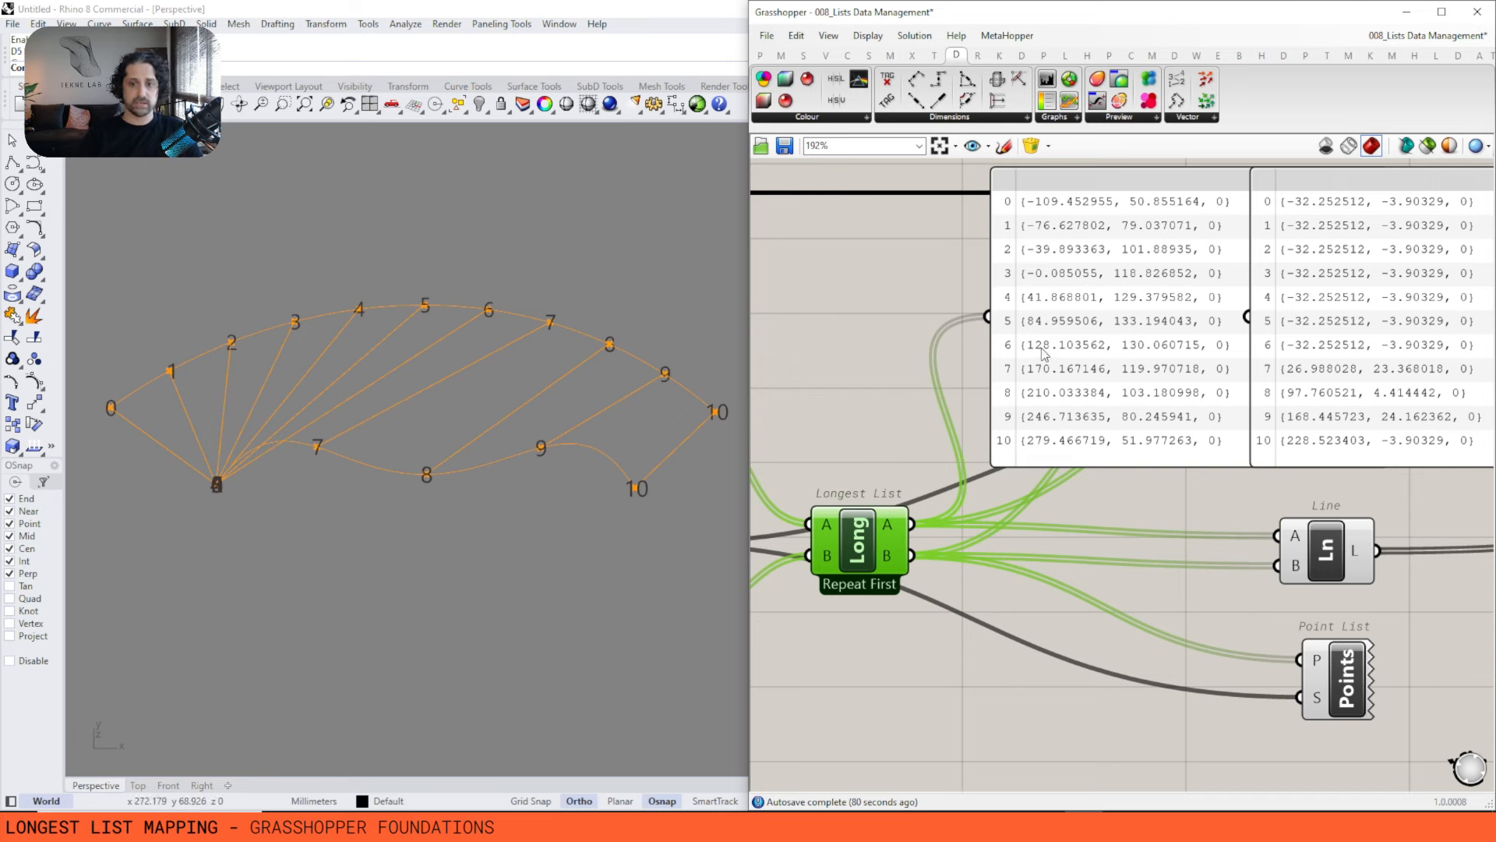
pyautogui.scroll(2, 1044, 352)
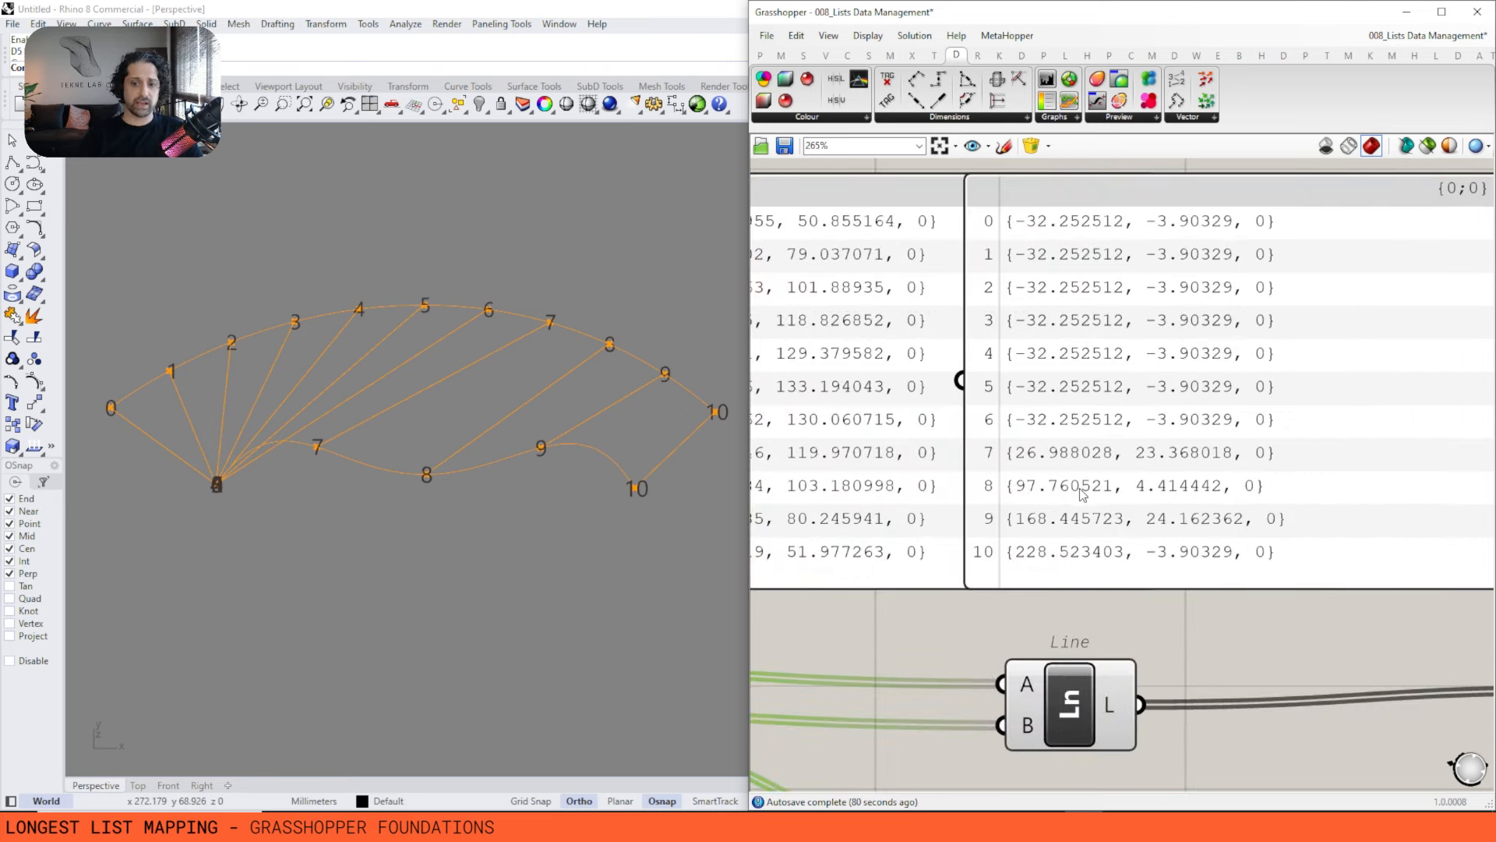
pyautogui.scroll(-1, 1036, 466)
pyautogui.scroll(-3, 1036, 466)
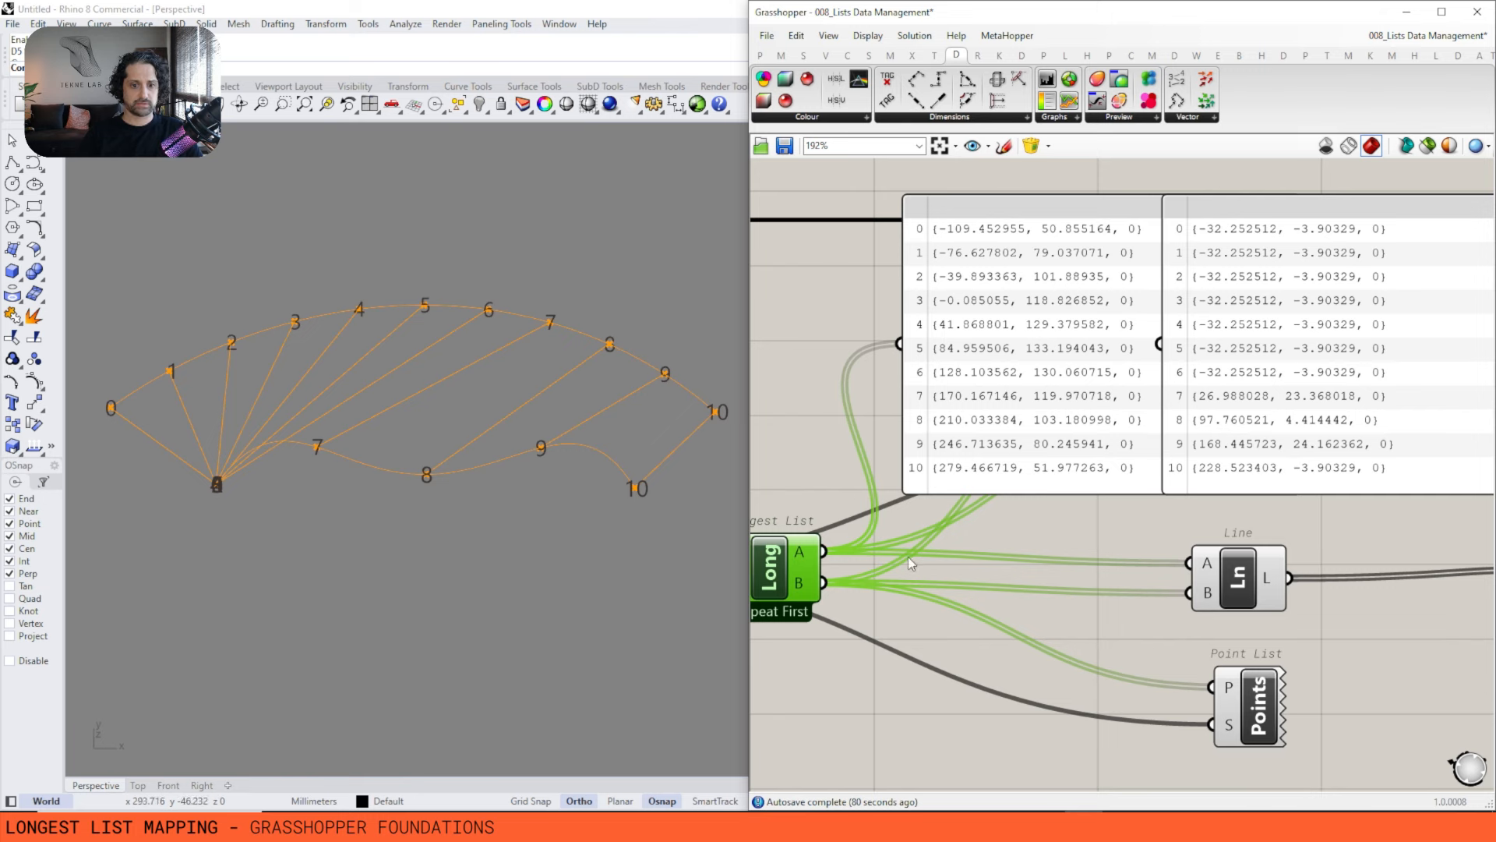
# Switch Longest List to Interpolate and compare the coordinate panels with the point pairing in the viewport.
pyautogui.scroll(3, 1108, 436)
pyautogui.scroll(2, 1108, 436)
pyautogui.rightClick(1158, 398)
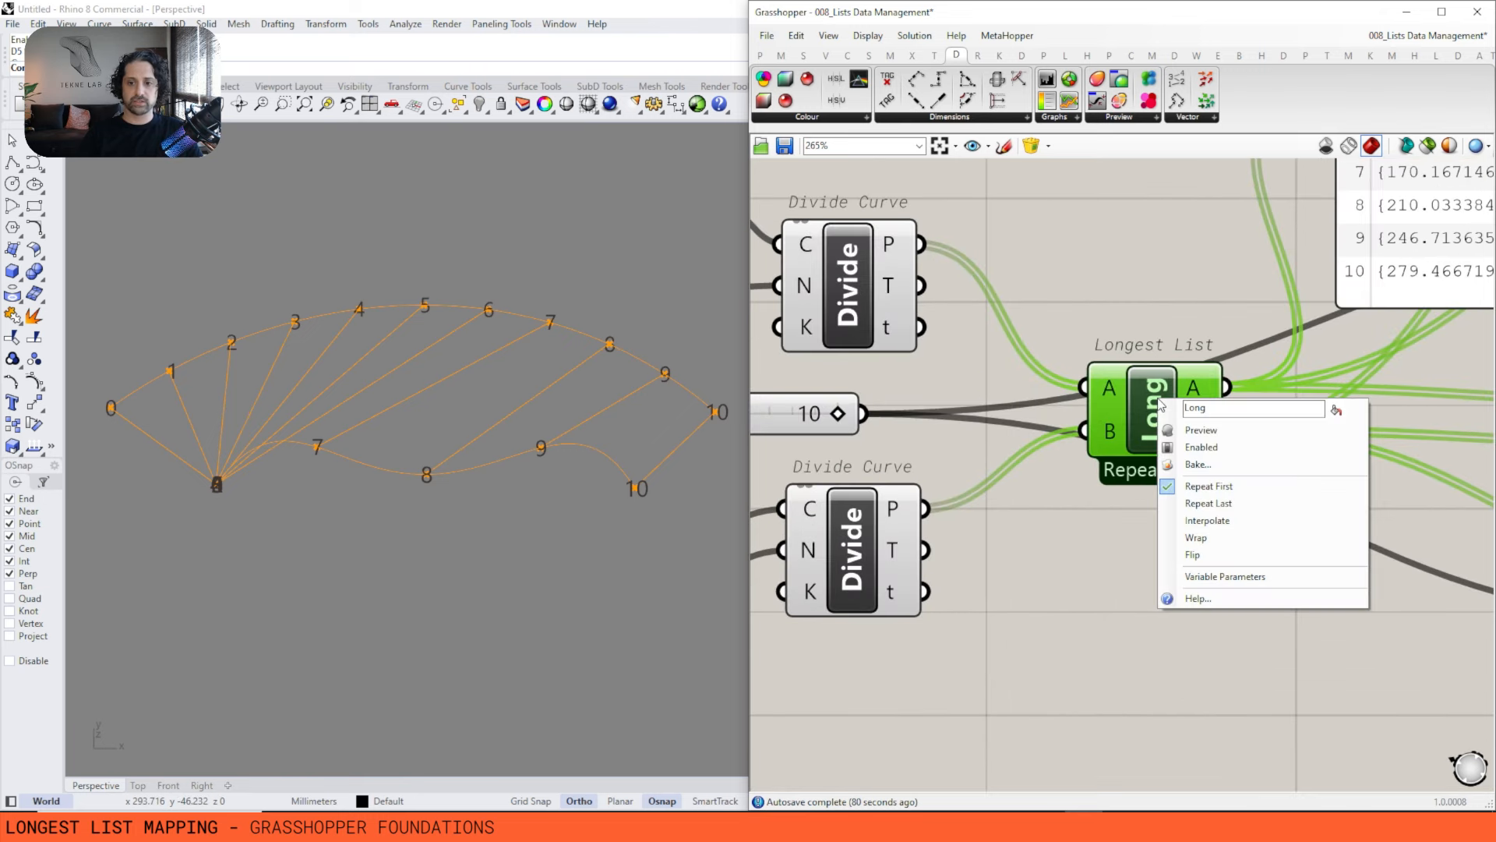
pyautogui.click(1240, 521)
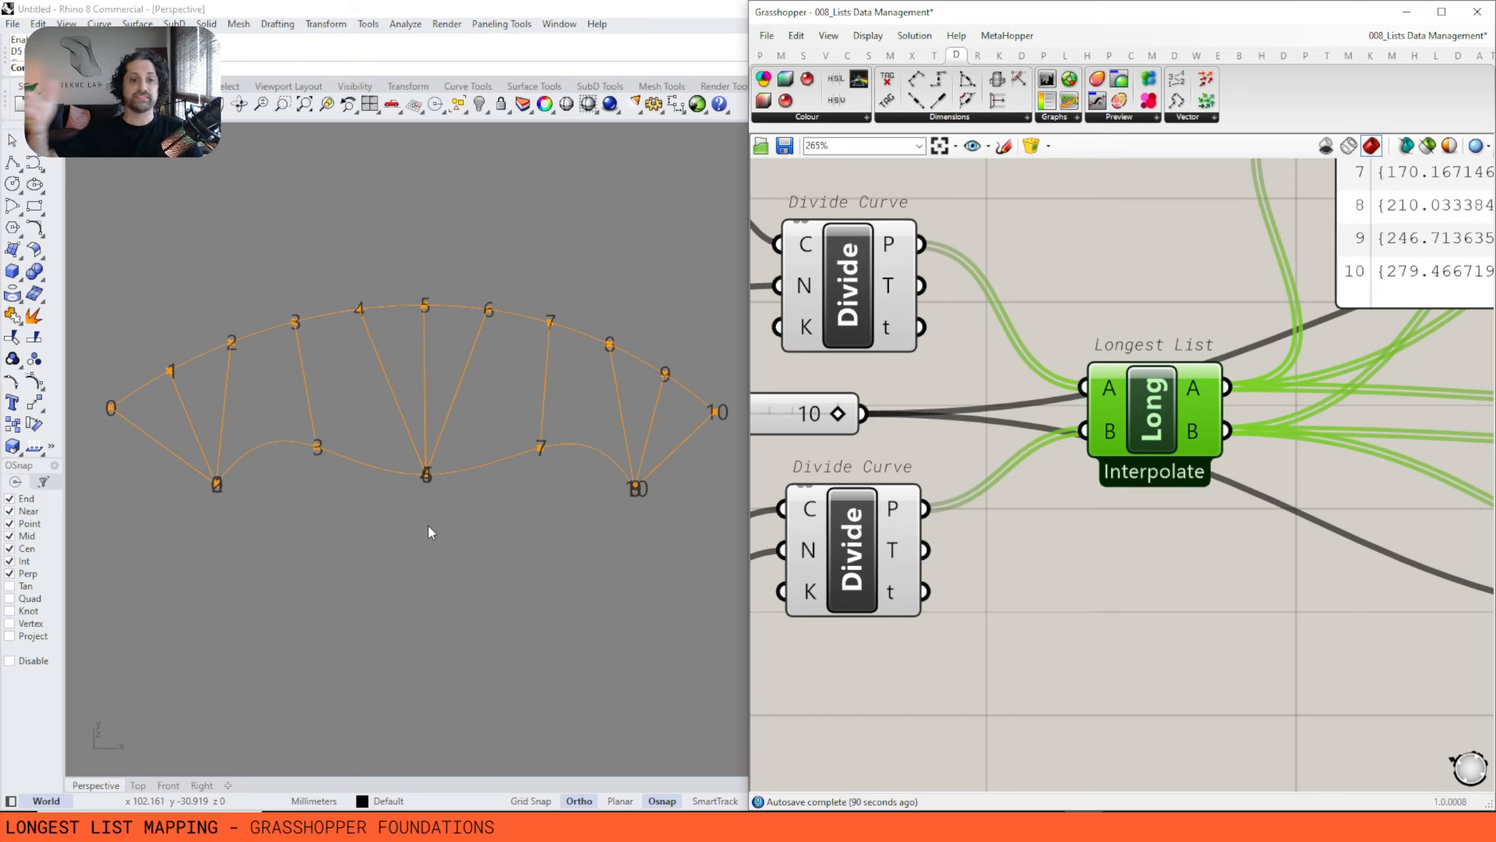
pyautogui.moveTo(1215, 342); pyautogui.dragTo(998, 466, button='right')
pyautogui.scroll(-2, 999, 465)
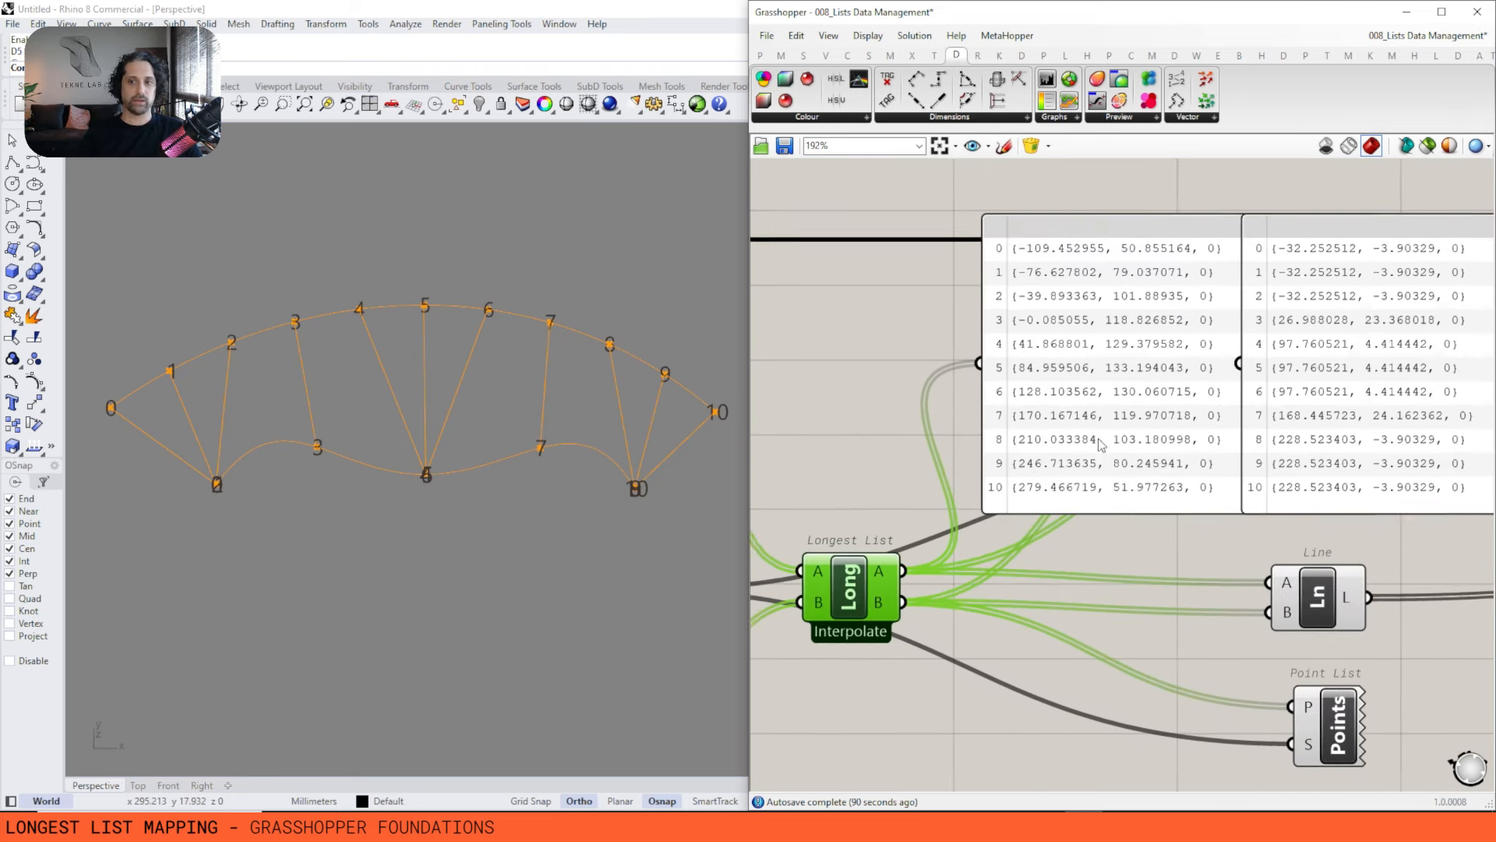
pyautogui.moveTo(1406, 263); pyautogui.dragTo(1303, 269, button='right')
pyautogui.scroll(1, 1317, 302)
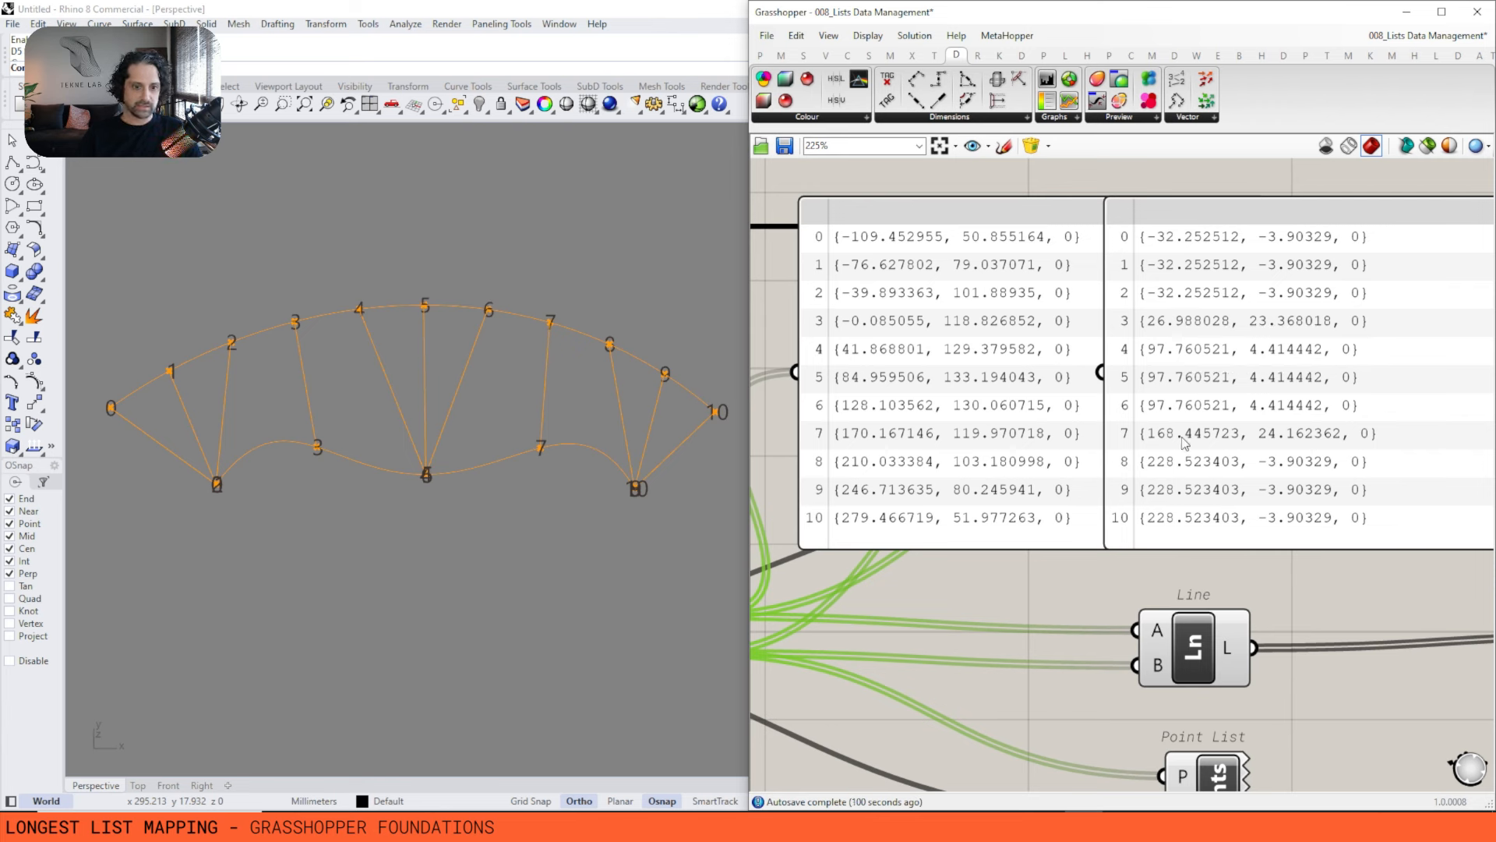
pyautogui.scroll(-2, 1183, 443)
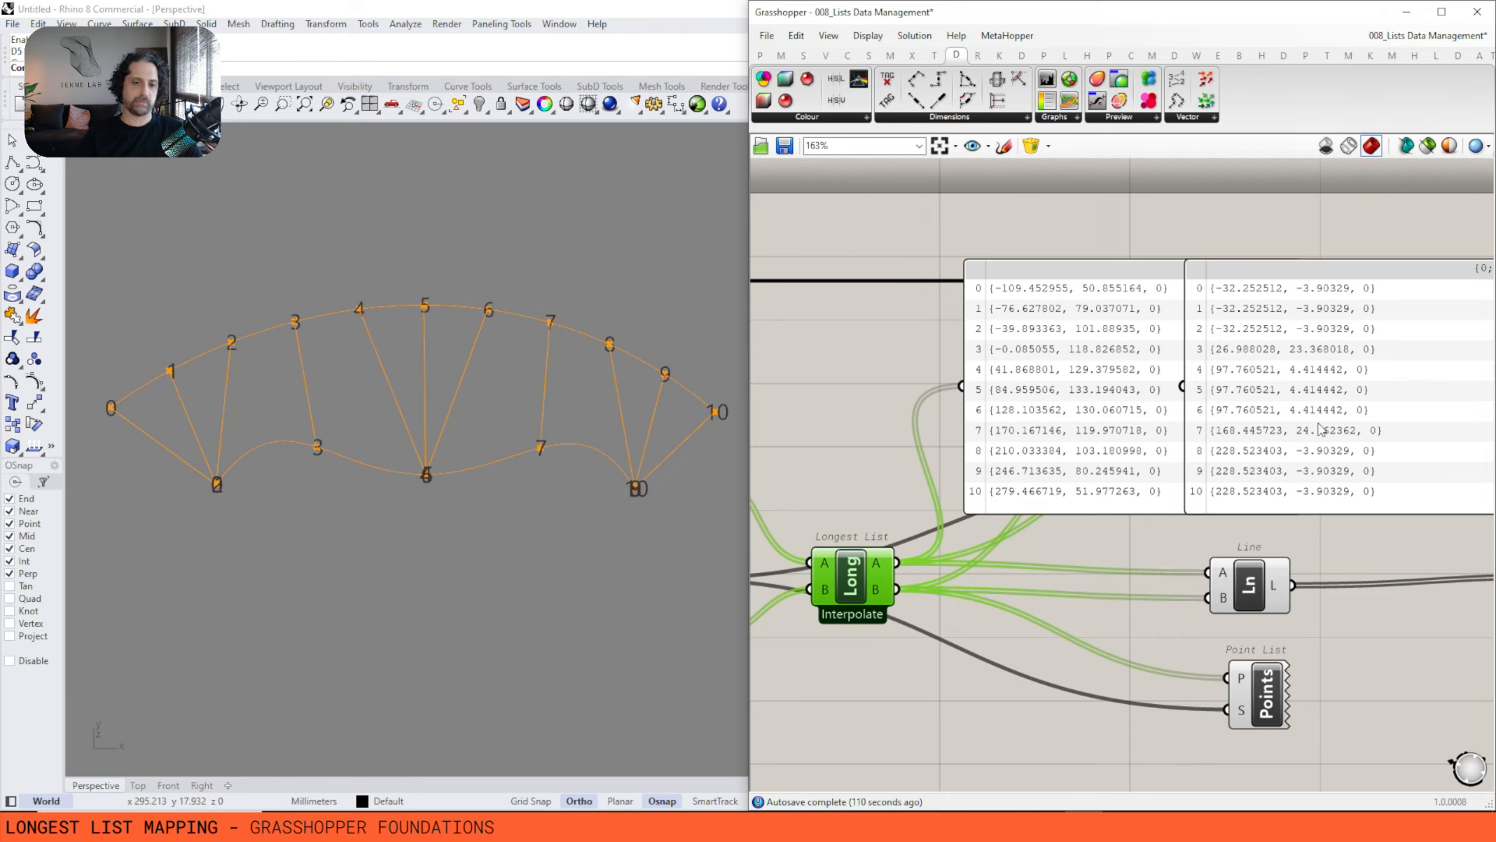
# Raise the lower curve's division Count first to 5 and finally to 10.
pyautogui.moveTo(965, 510); pyautogui.dragTo(1172, 424, button='right')
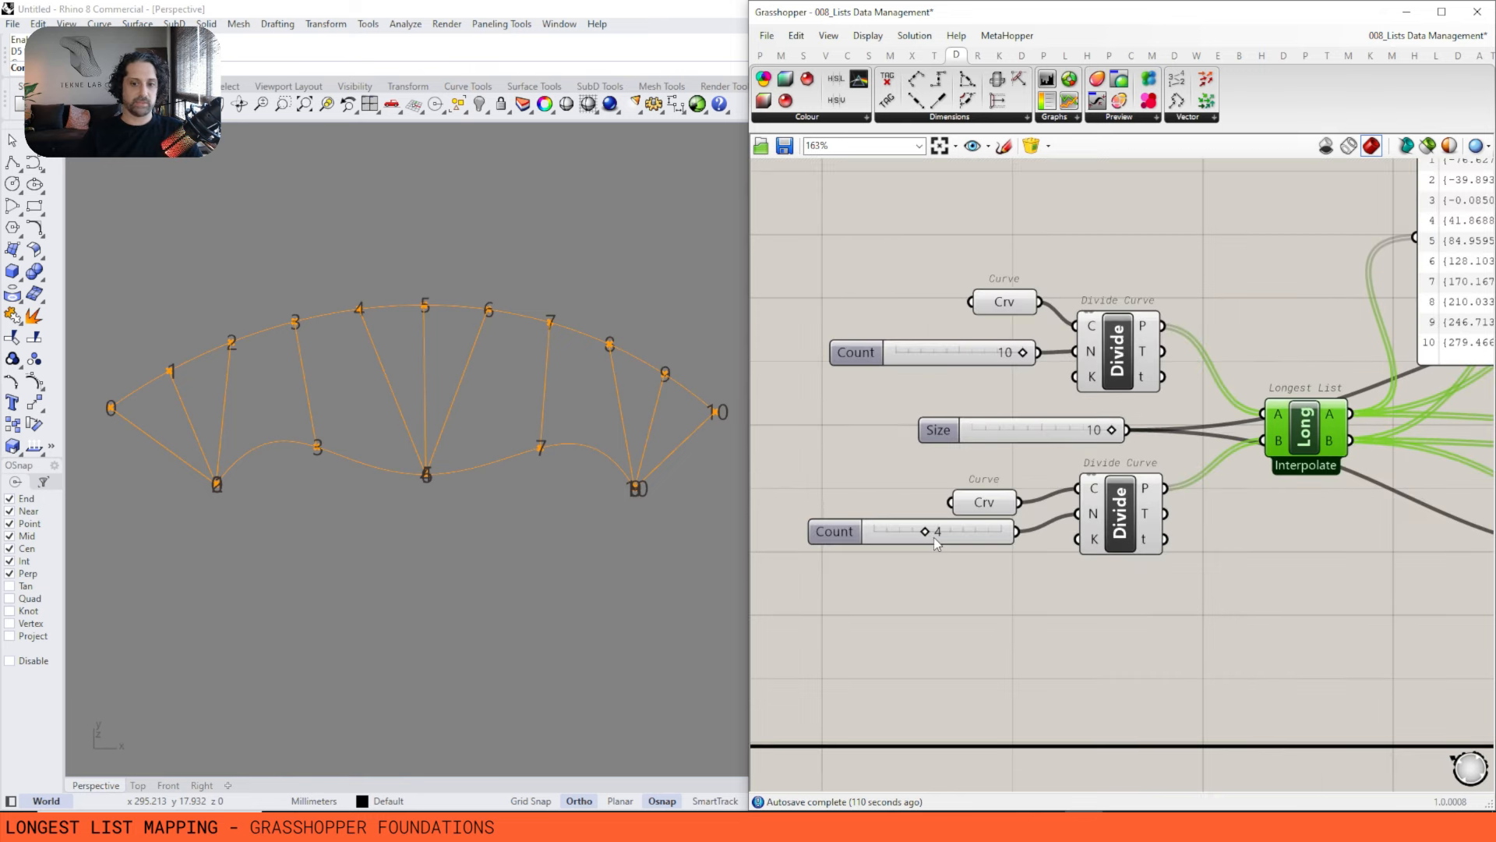
pyautogui.moveTo(927, 535)
pyautogui.mouseDown()
pyautogui.moveTo(889, 534)
pyautogui.moveTo(980, 537)
pyautogui.moveTo(938, 543)
pyautogui.mouseUp()
pyautogui.press('F4')
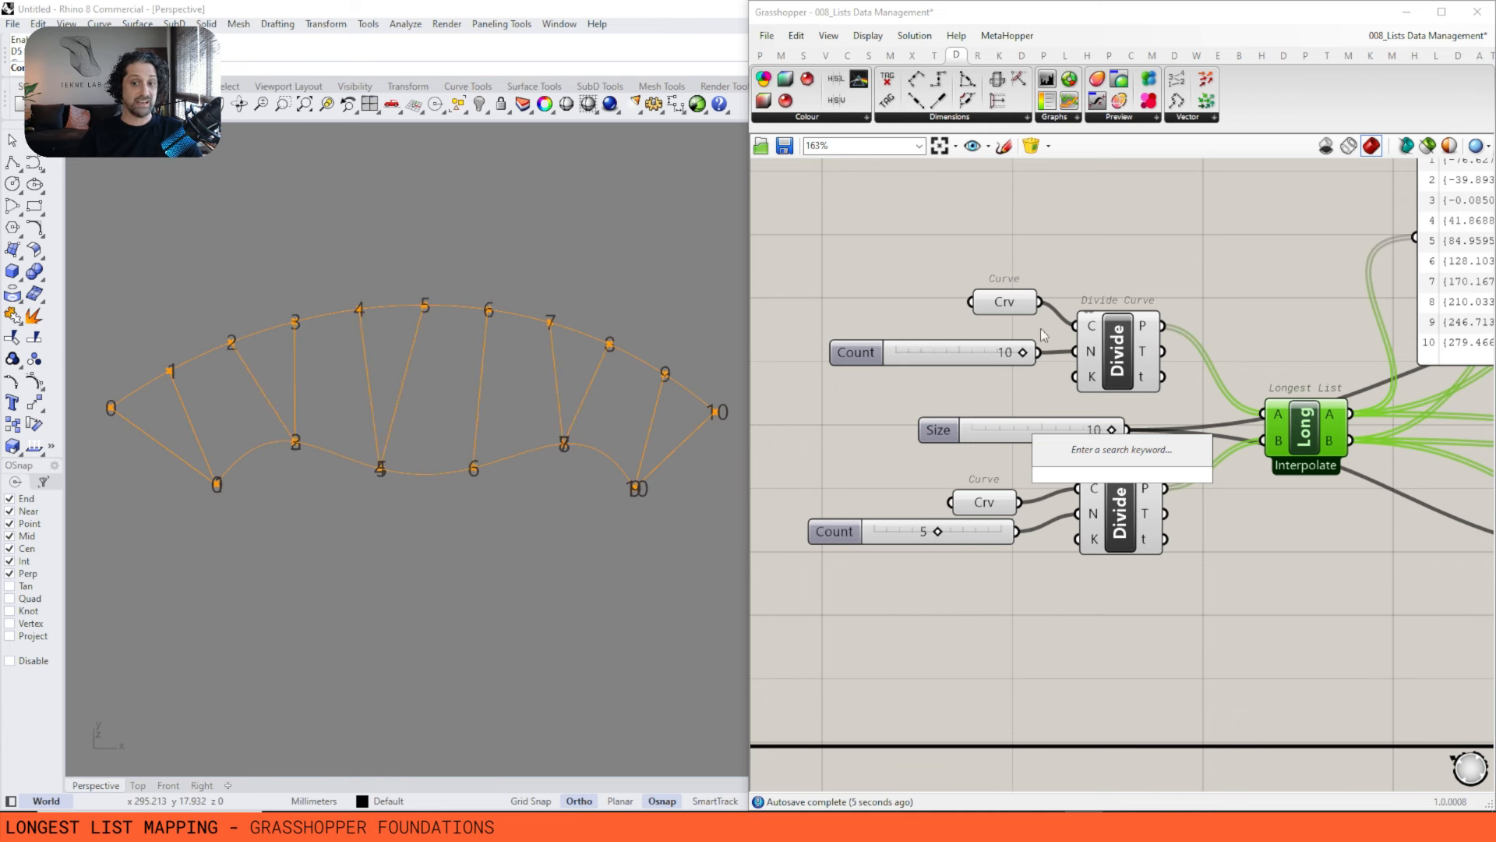
pyautogui.moveTo(1024, 354); pyautogui.dragTo(1057, 367)
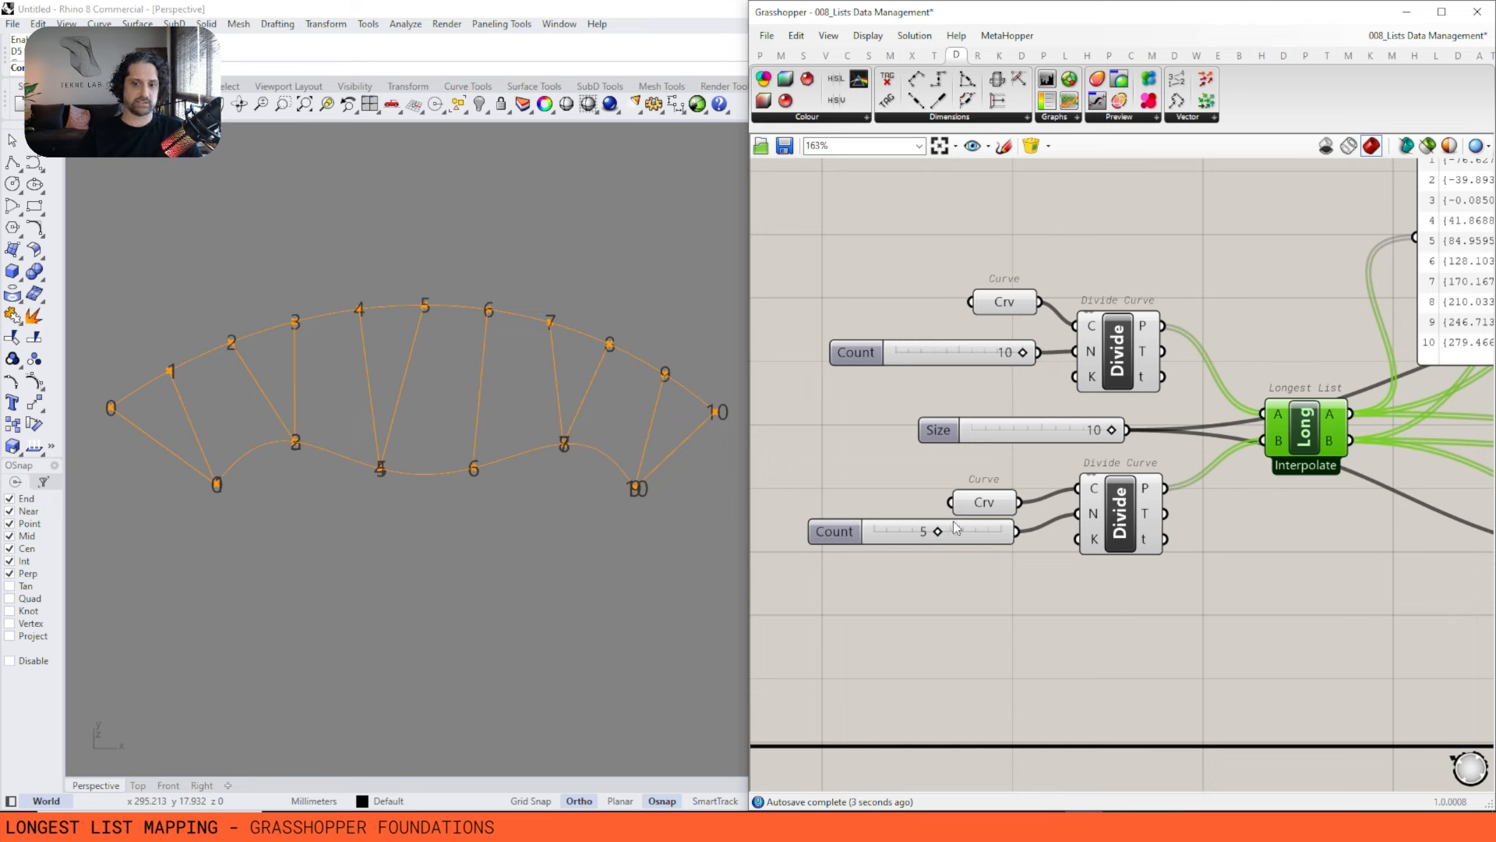
pyautogui.moveTo(940, 537); pyautogui.dragTo(866, 561, button='right')
pyautogui.moveTo(866, 561); pyautogui.dragTo(964, 555)
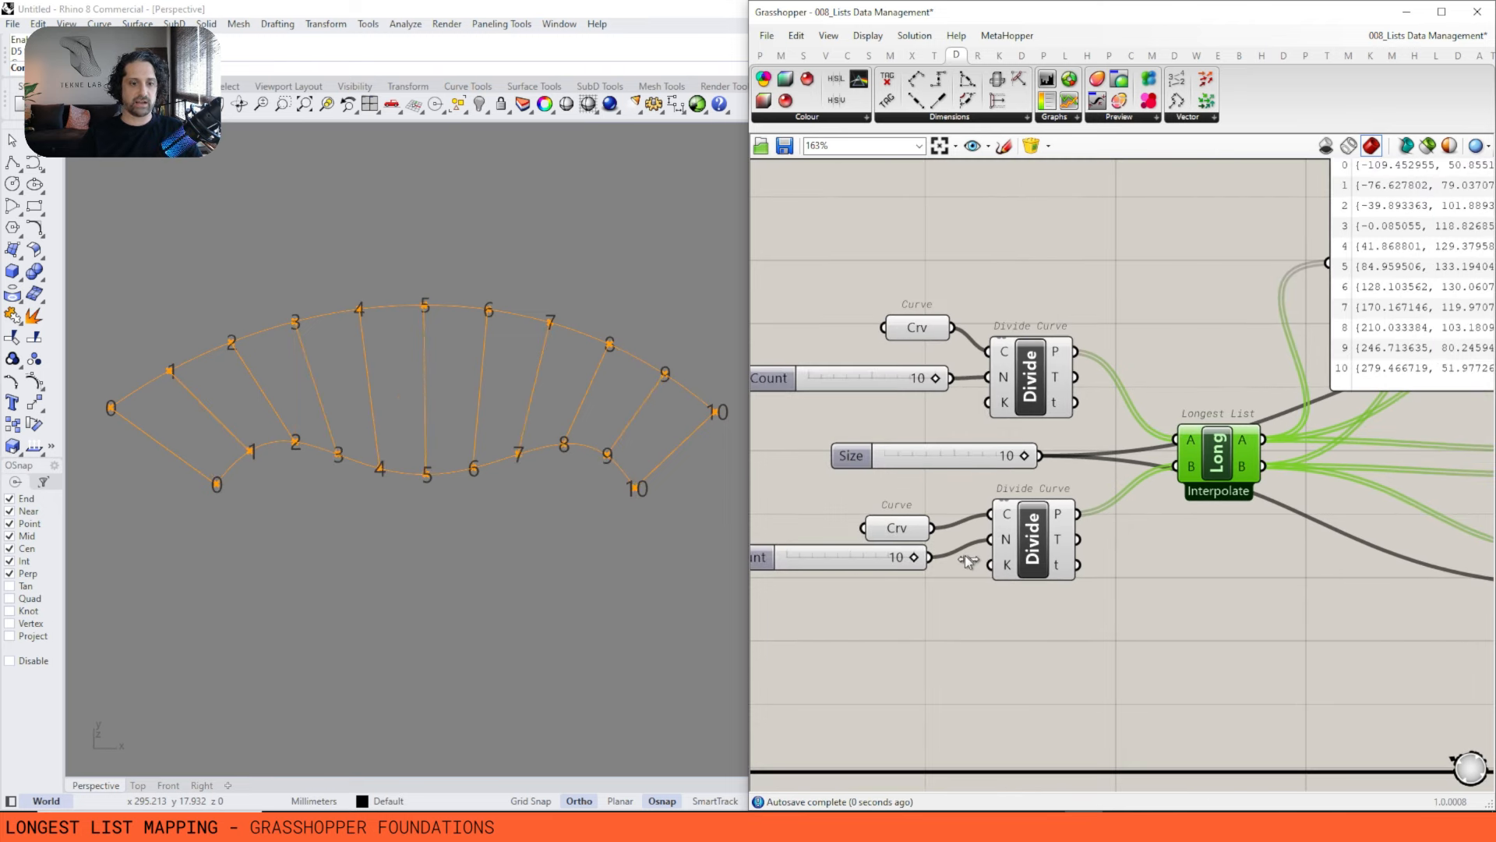
# Lower the lower curve's division Count first to 5 and finally to 4.
pyautogui.scroll(-2, 1108, 432)
pyautogui.scroll(3, 1287, 384)
pyautogui.moveTo(805, 611); pyautogui.dragTo(954, 515, button='right')
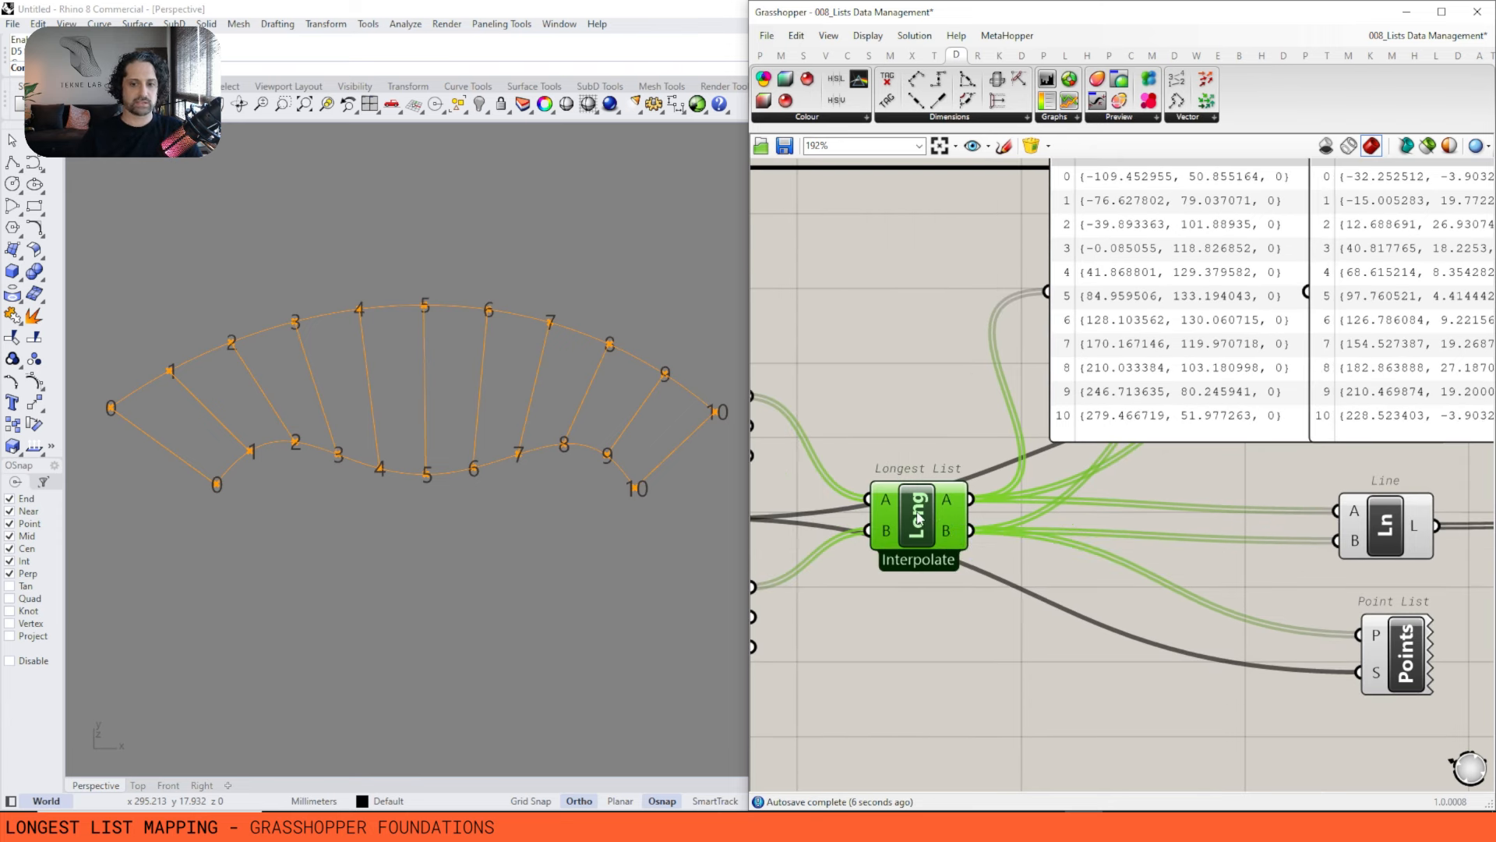
pyautogui.scroll(-2, 923, 523)
pyautogui.moveTo(1006, 480); pyautogui.dragTo(1245, 411, button='right')
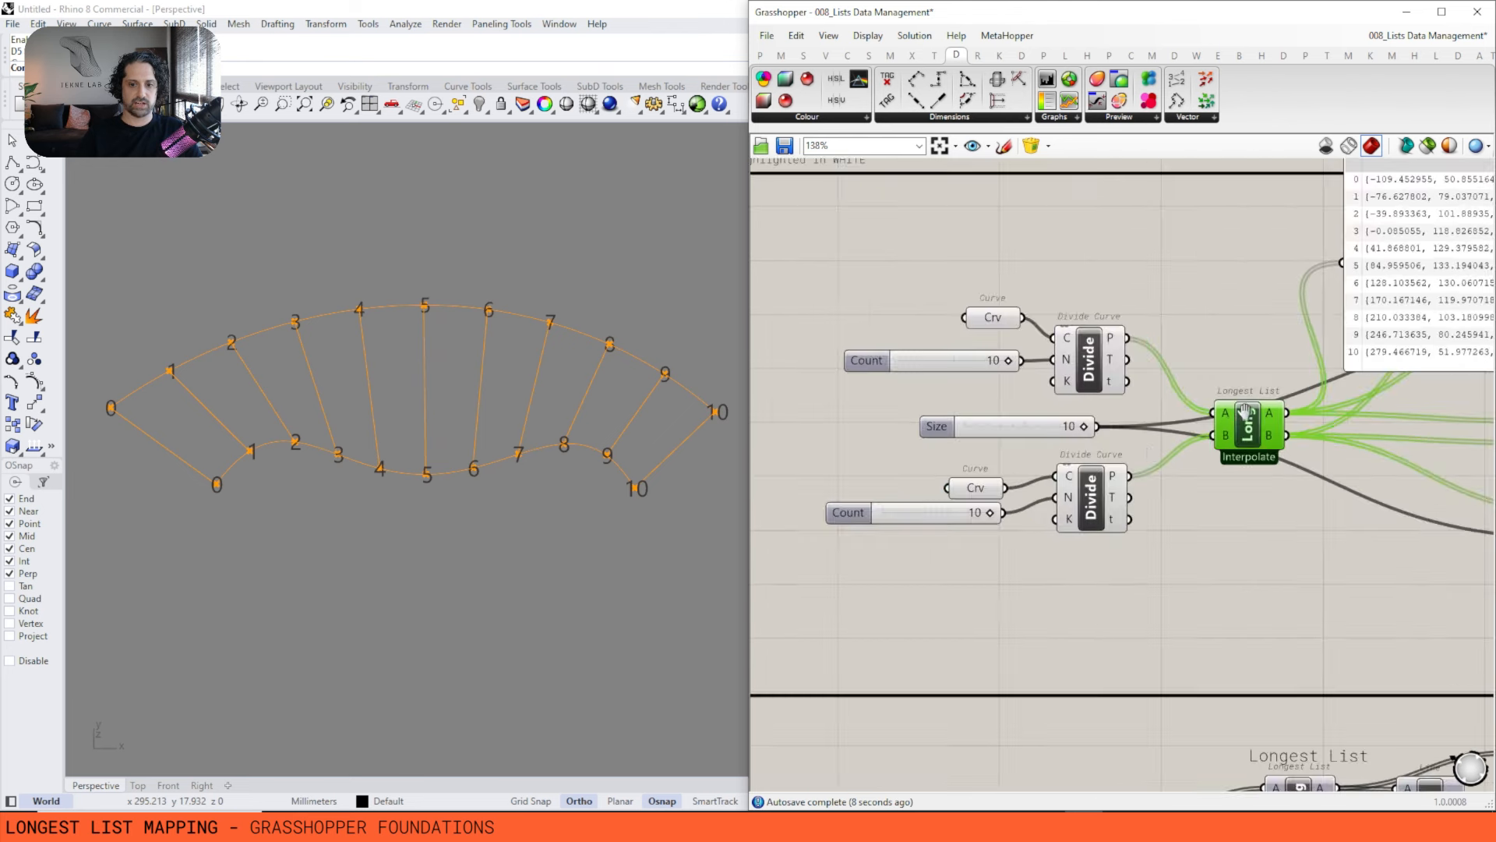
pyautogui.moveTo(989, 514); pyautogui.dragTo(935, 516)
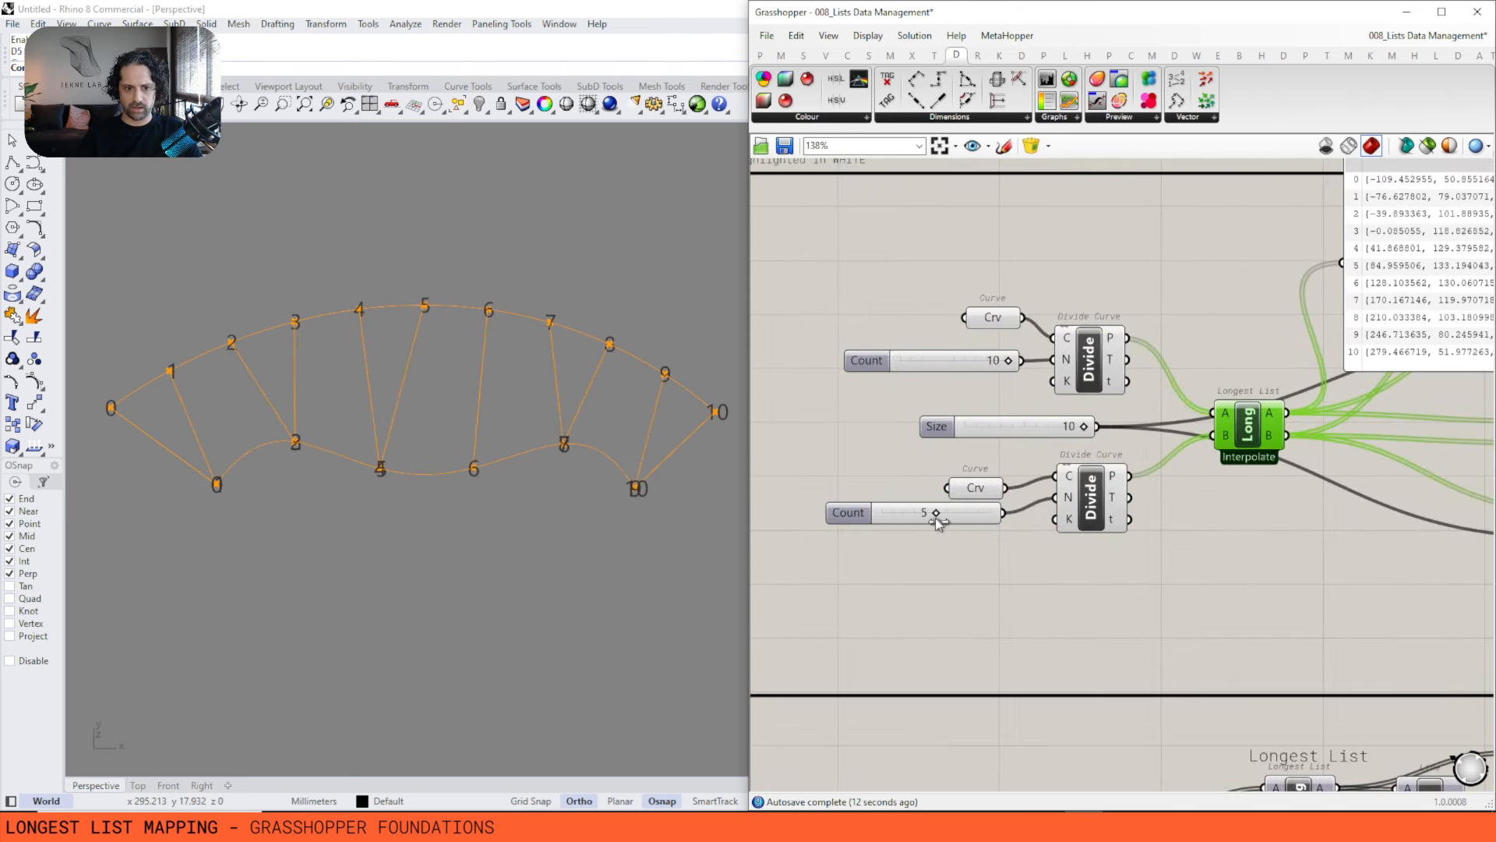
pyautogui.scroll(3, 927, 514)
pyautogui.moveTo(945, 517); pyautogui.dragTo(932, 519)
# Try Longest List's Wrap mode and then its Flip mode, comparing the point pairing in the viewport.
pyautogui.moveTo(1364, 366); pyautogui.dragTo(927, 422, button='right')
pyautogui.scroll(-1, 935, 421)
pyautogui.scroll(2, 1012, 424)
pyautogui.rightClick(1013, 420)
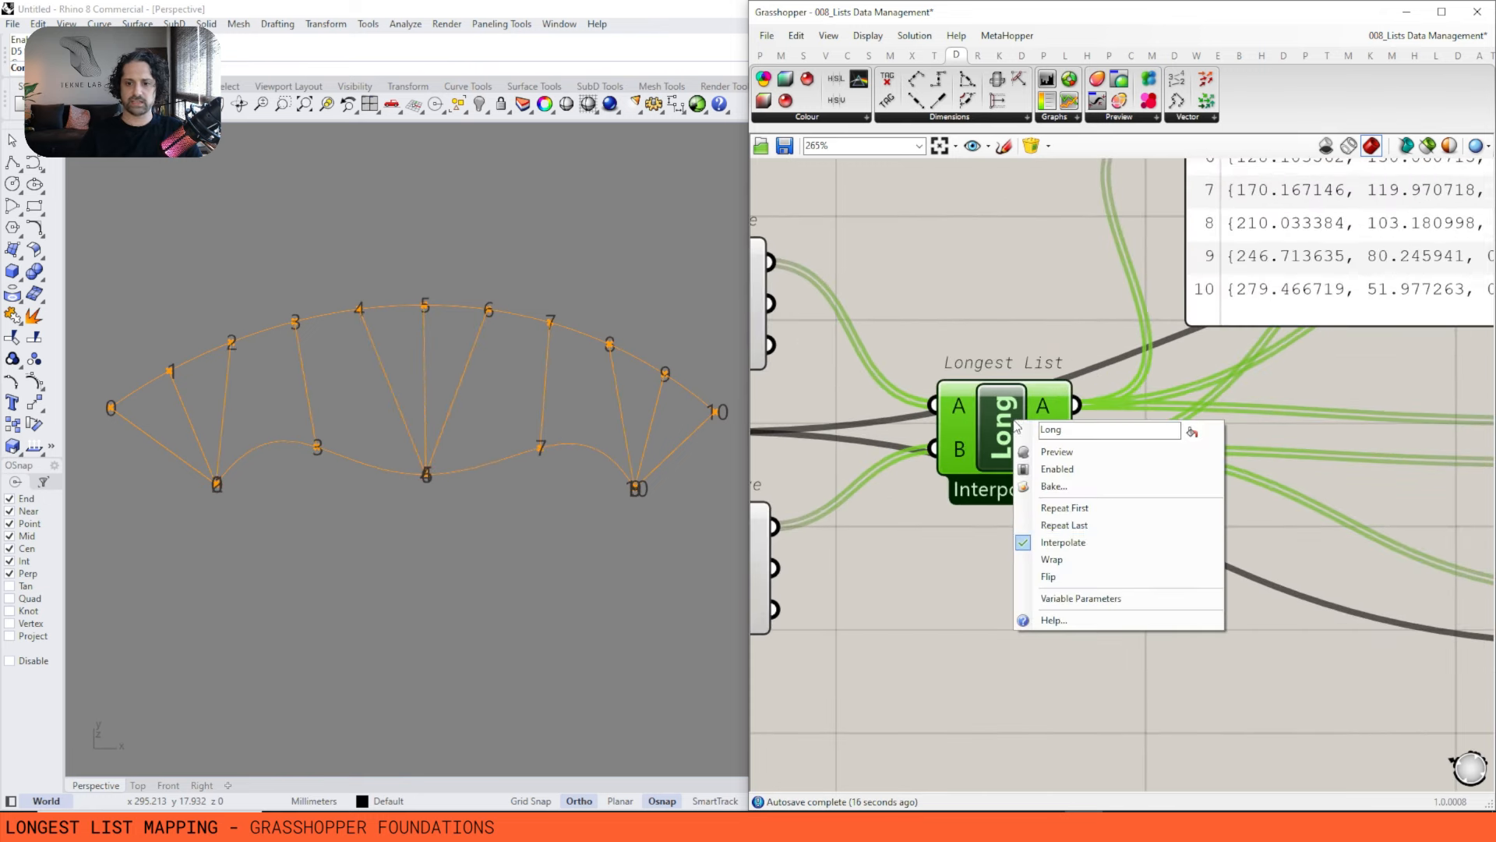
pyautogui.click(1081, 559)
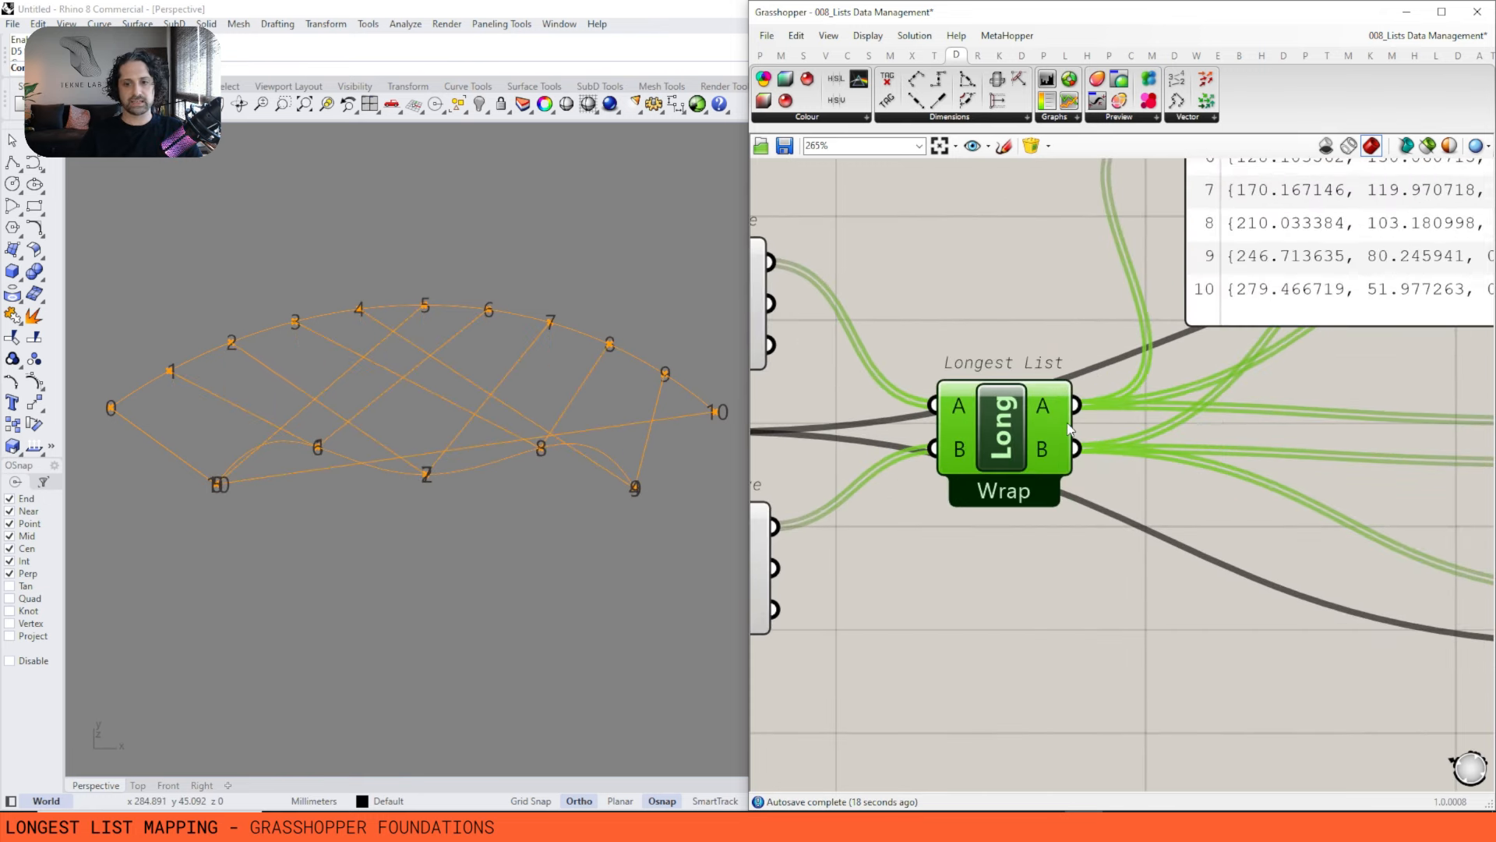
pyautogui.rightClick(1013, 425)
pyautogui.click(1055, 582)
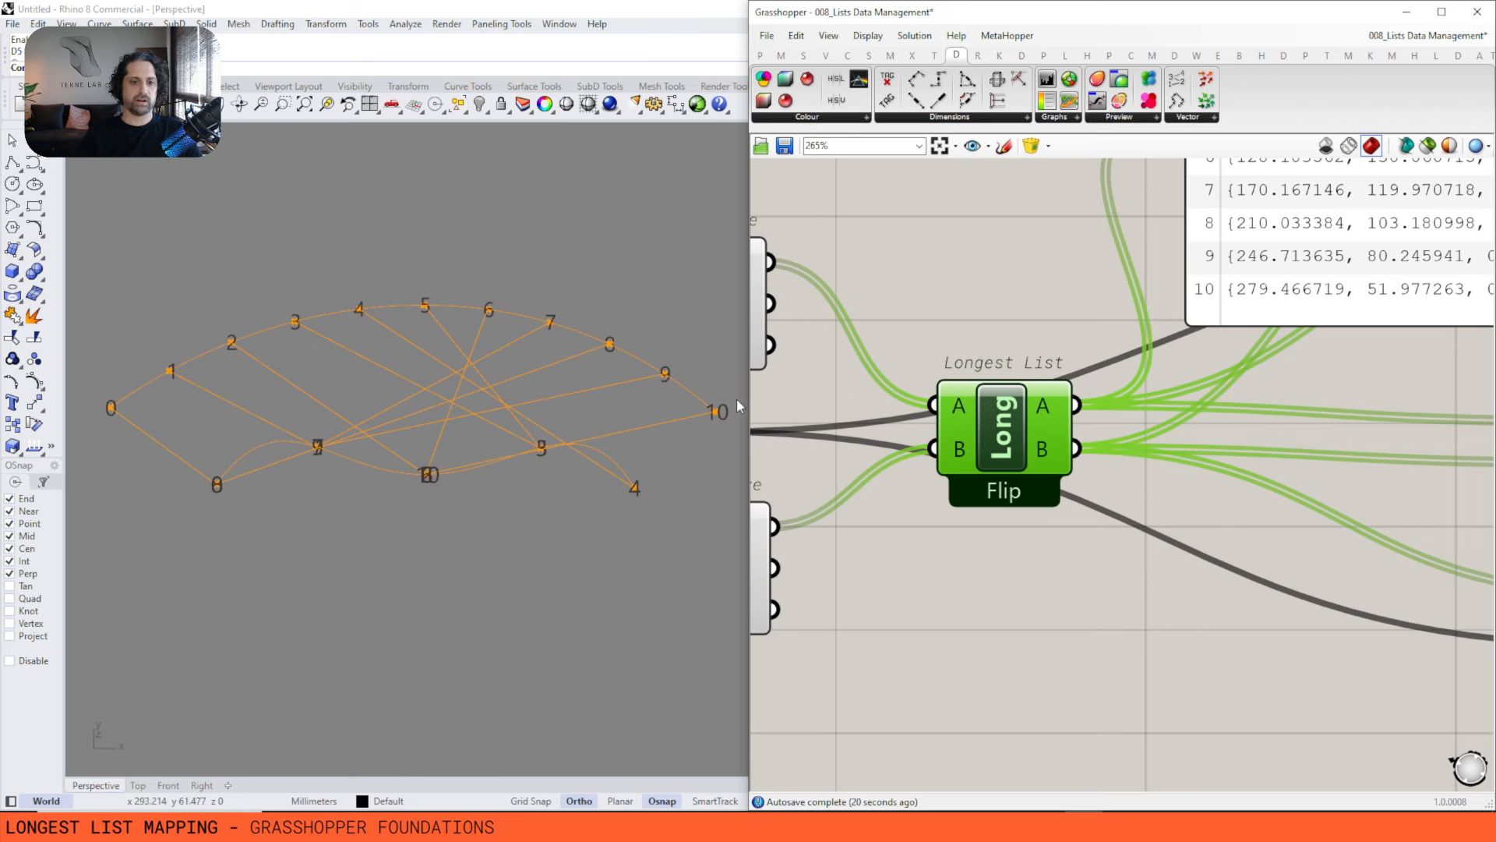
# Switch Longest List to Repeat First and raise the lower curve's division Count to 10.
pyautogui.rightClick(1011, 430)
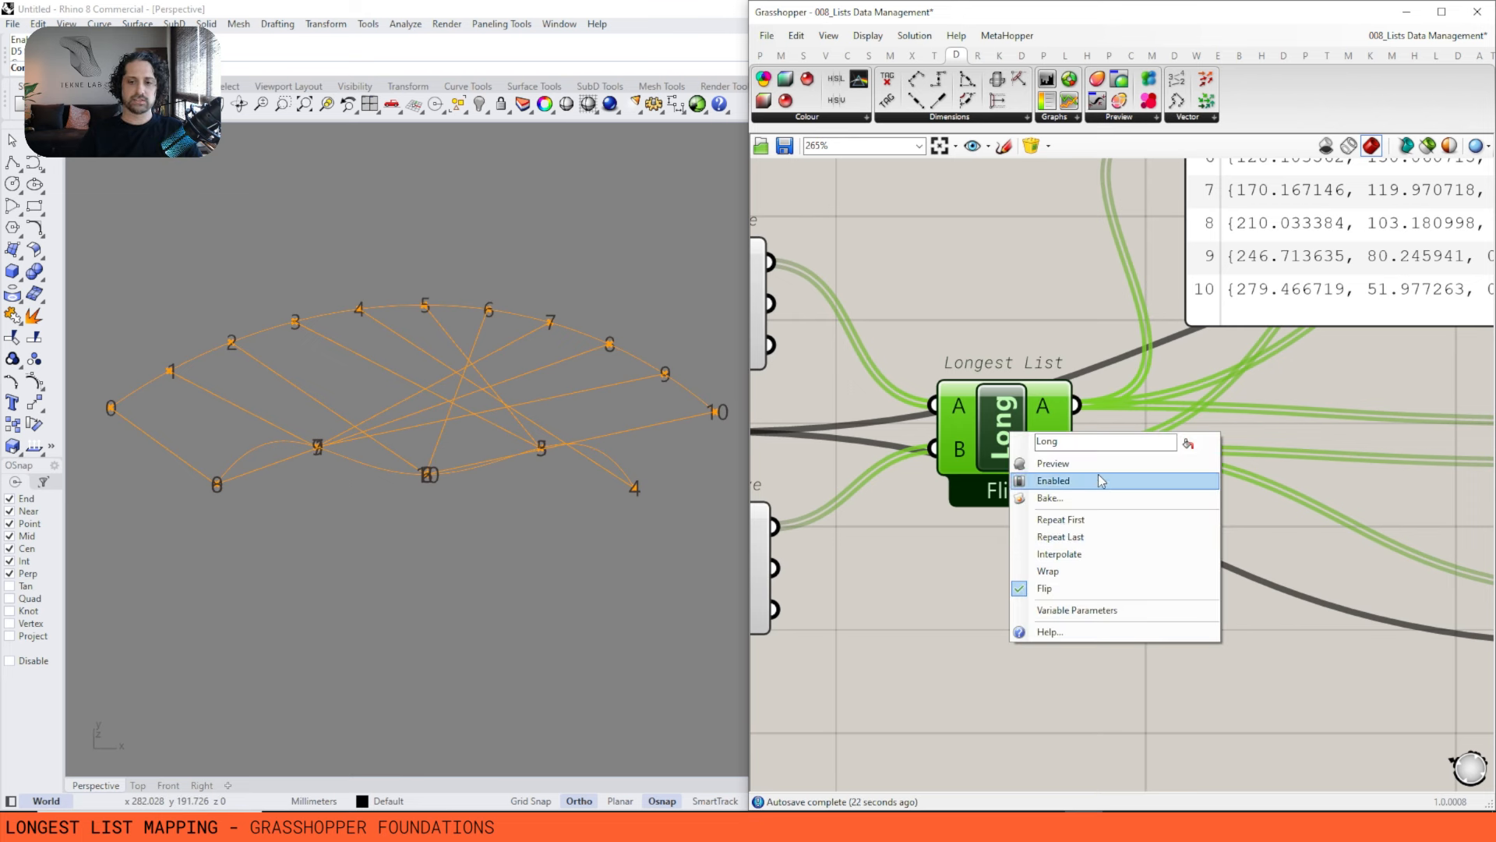
pyautogui.click(1081, 520)
pyautogui.scroll(-4, 1080, 521)
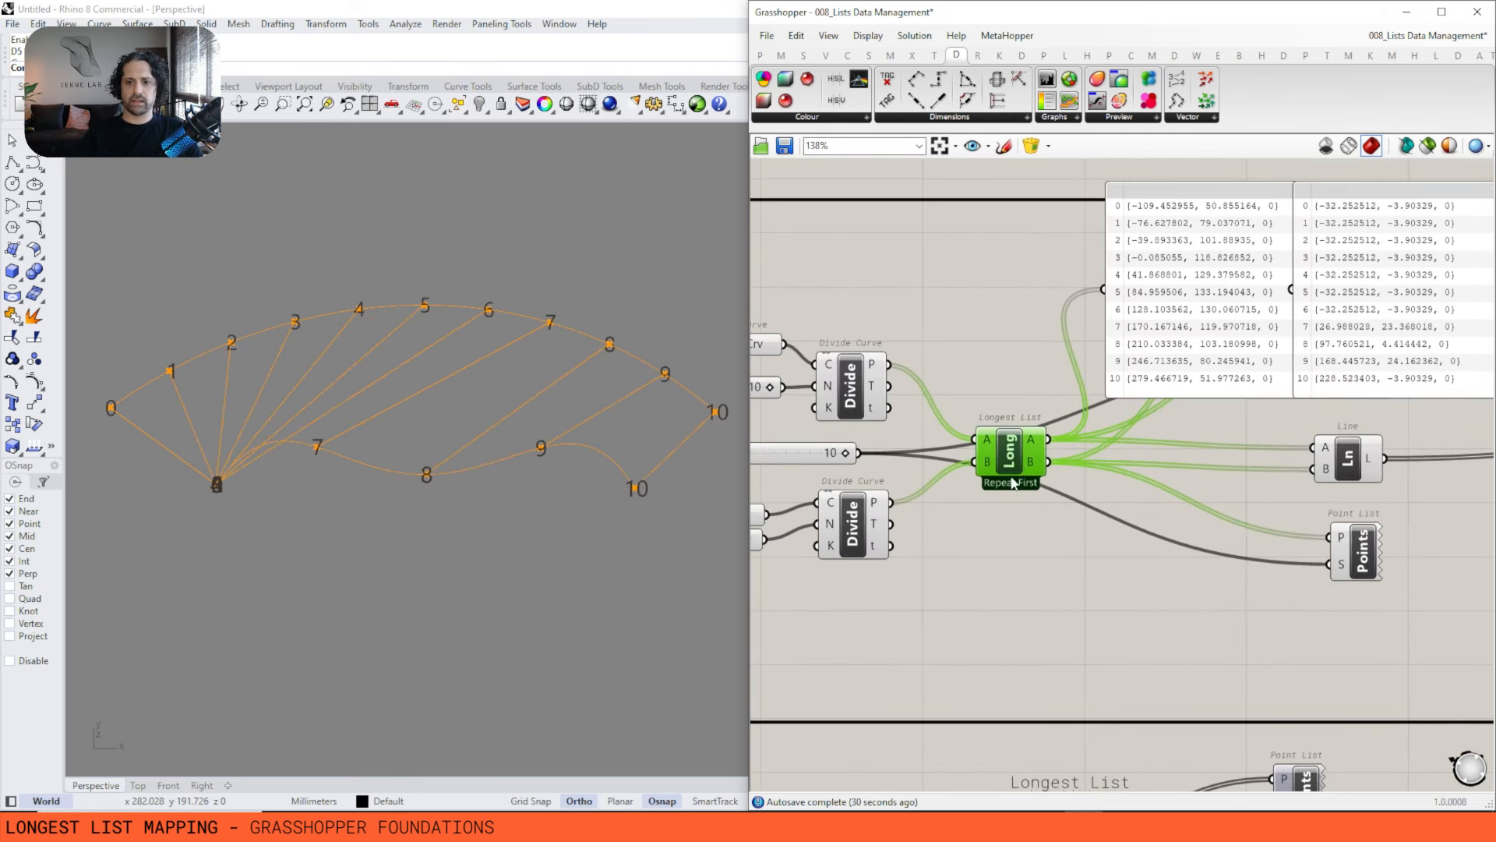
pyautogui.moveTo(790, 524); pyautogui.dragTo(867, 510, button='right')
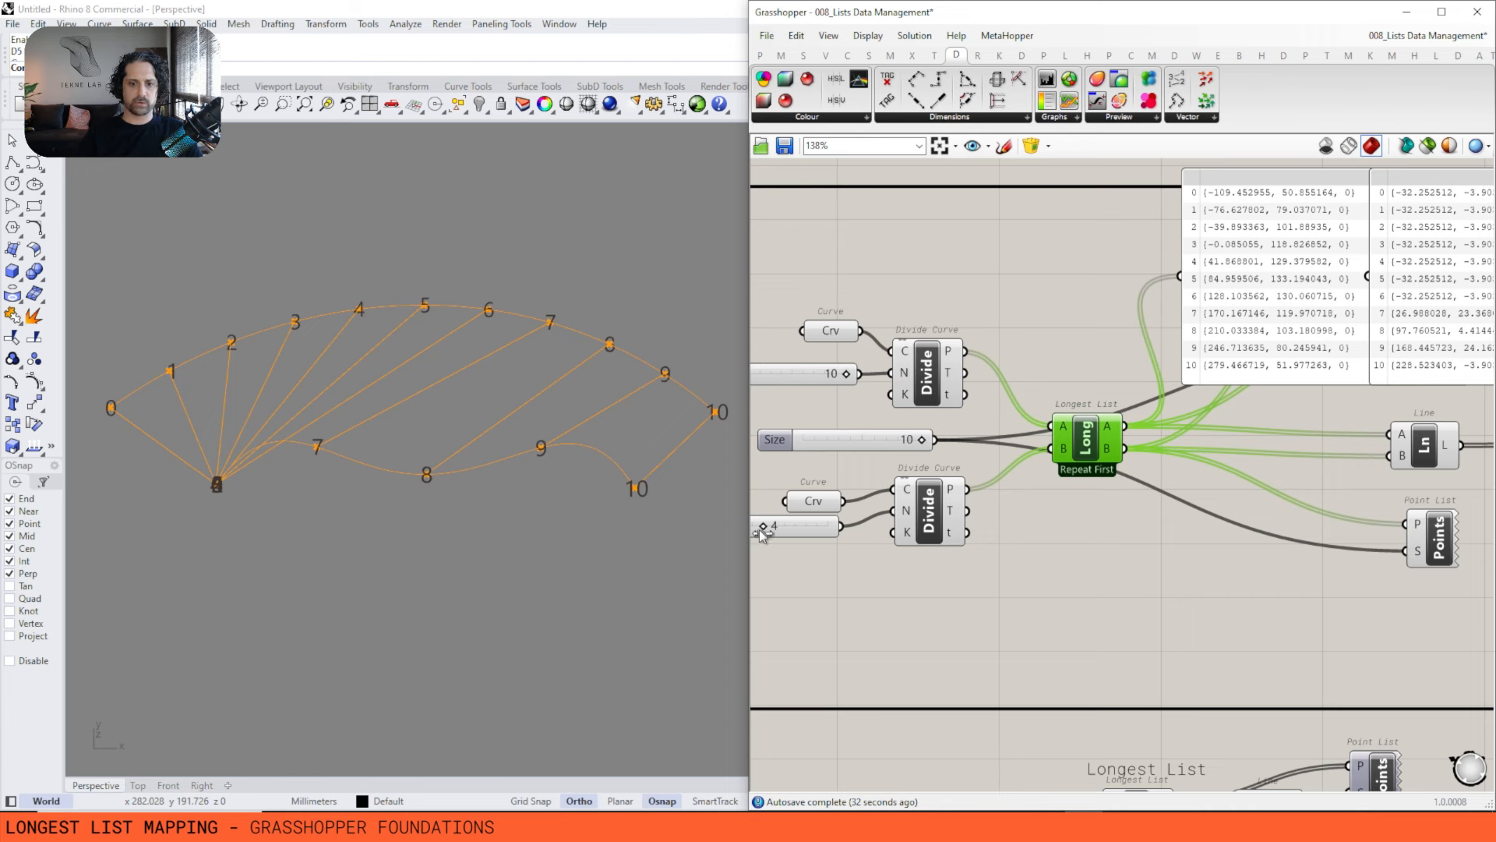
pyautogui.moveTo(762, 532); pyautogui.dragTo(822, 531)
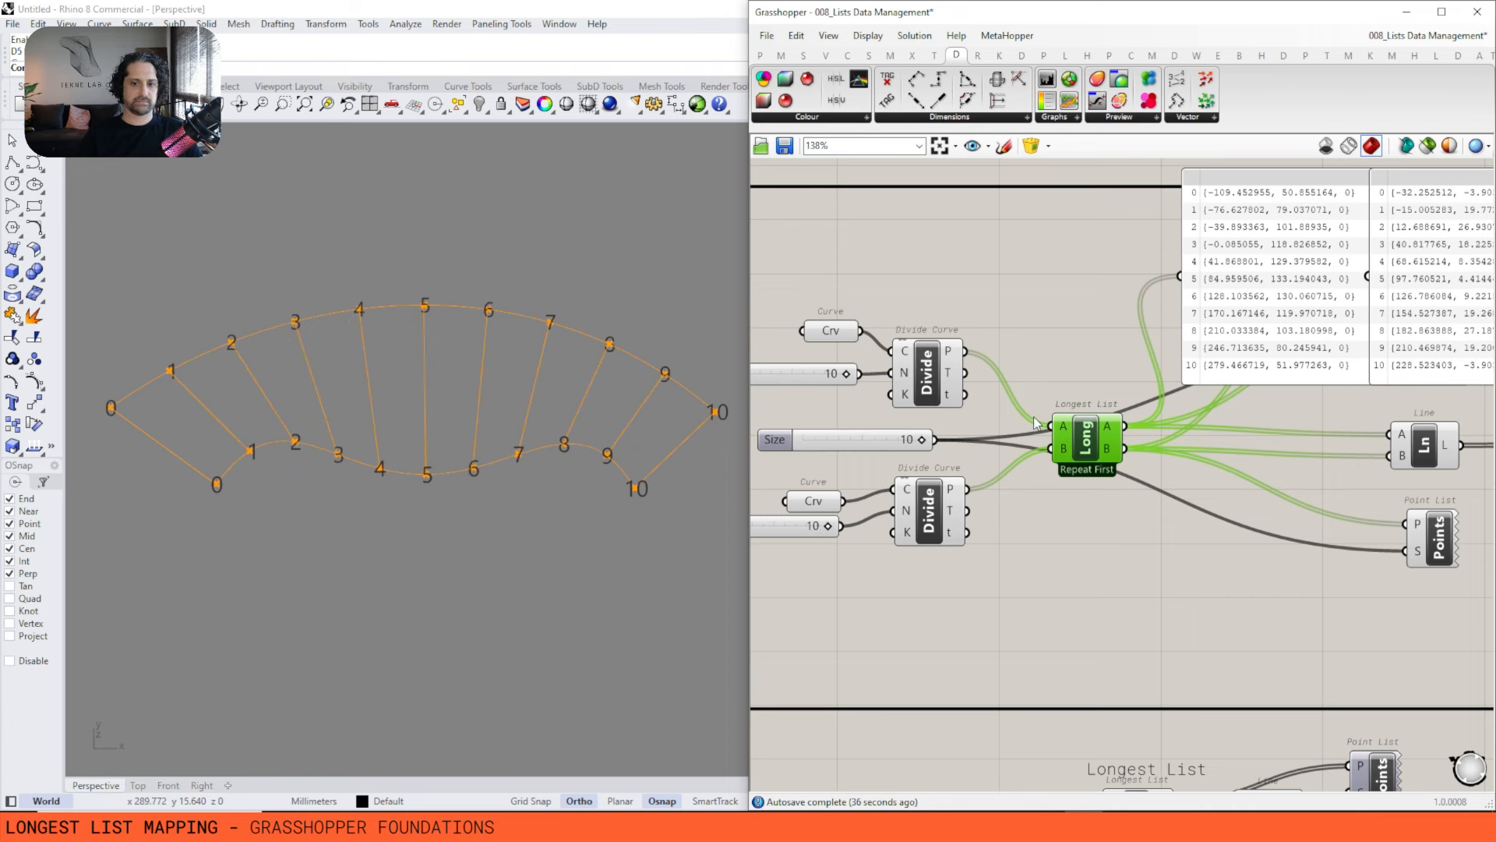
# Delete the coordinate panel attached to Longest List's A output and undo the deletion.
pyautogui.moveTo(1033, 424); pyautogui.dragTo(850, 488, button='right')
pyautogui.click(1107, 409)
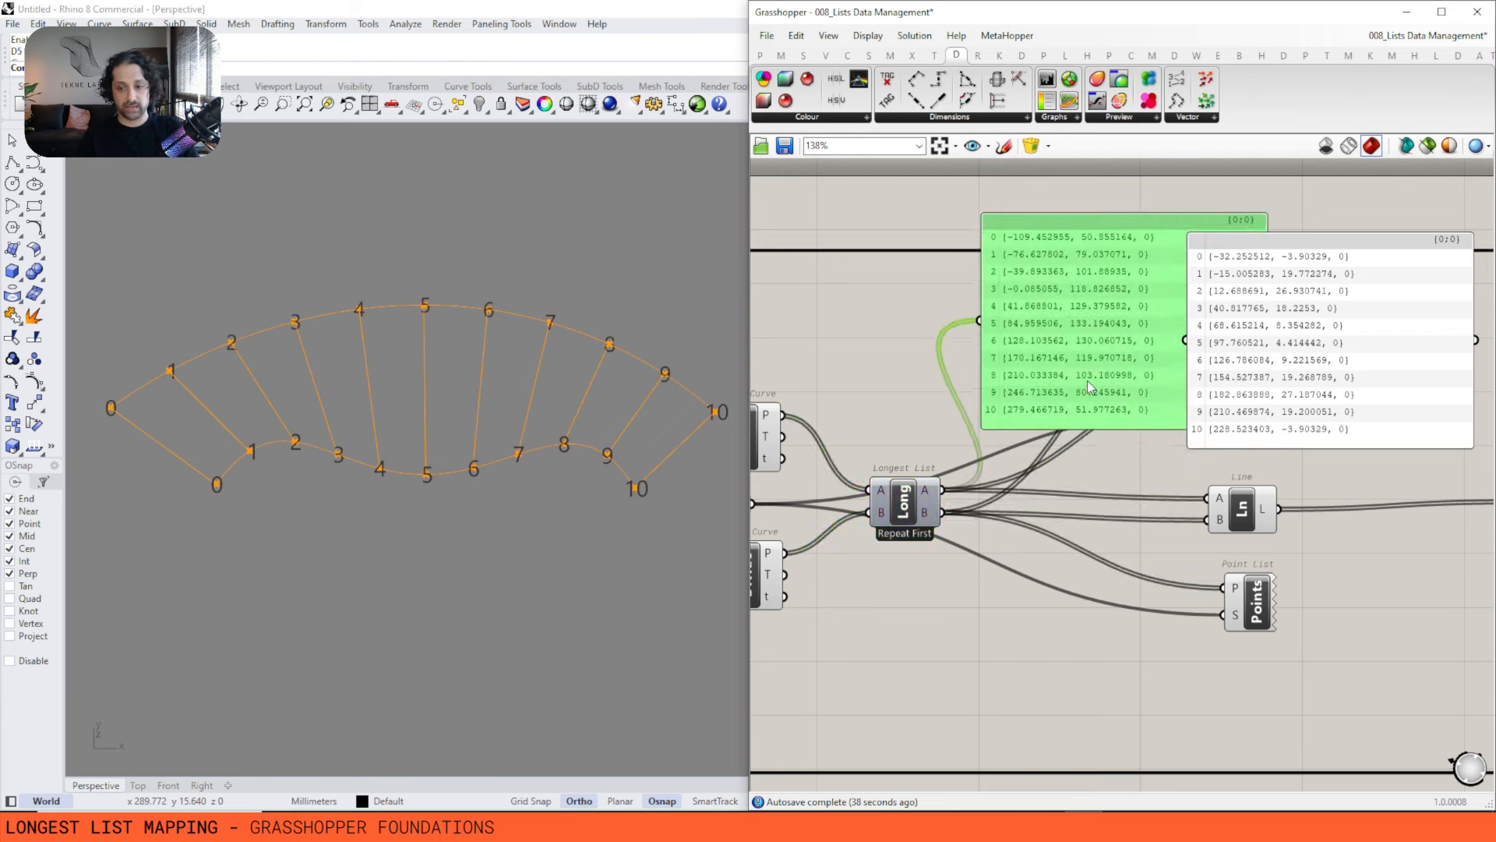
pyautogui.scroll(2, 1097, 404)
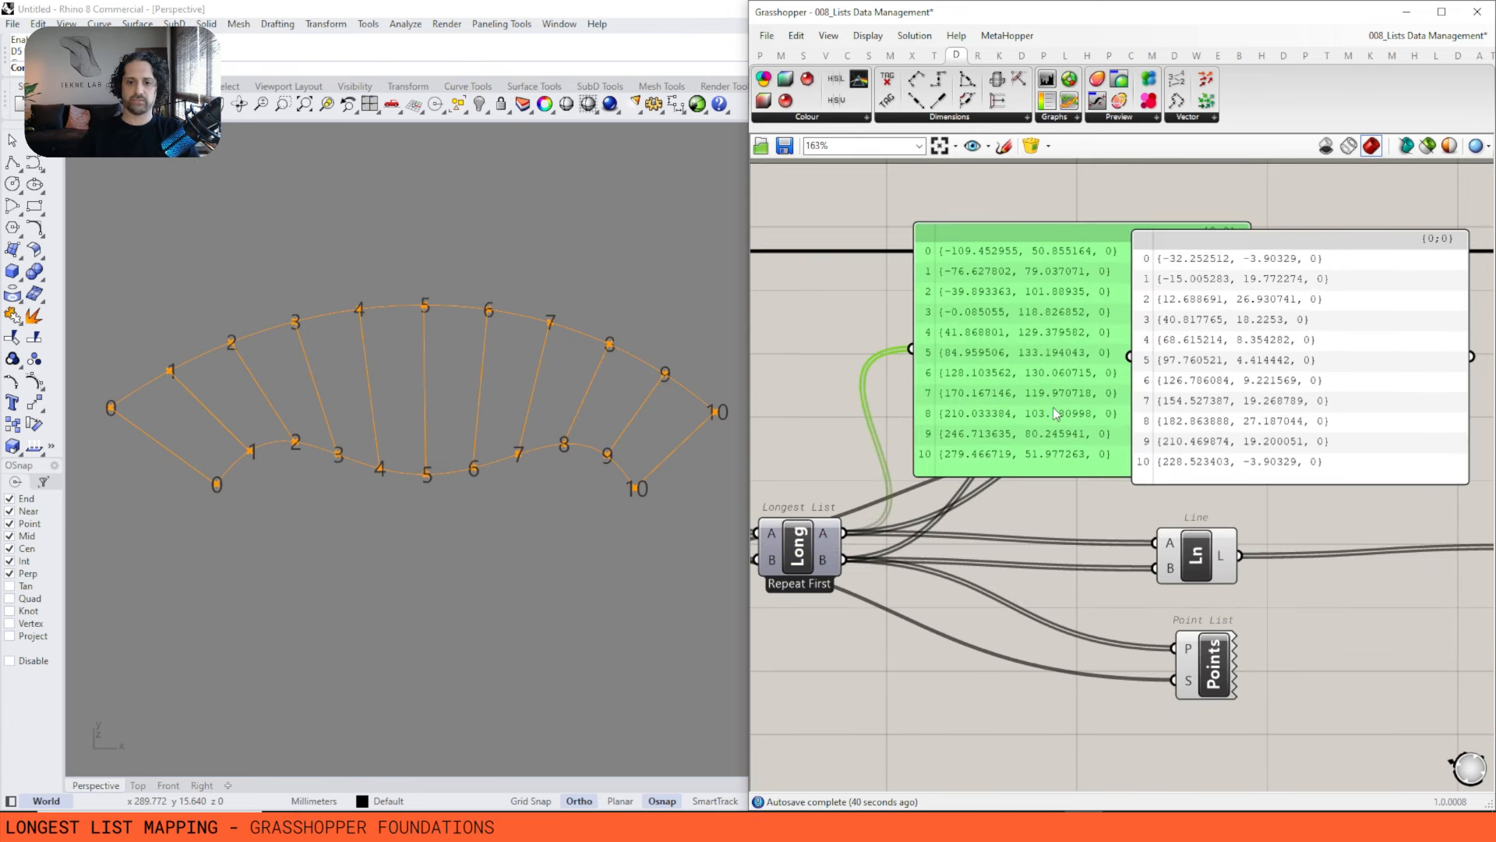
pyautogui.scroll(-2, 1053, 407)
pyautogui.press('Delete')
pyautogui.hotkey('ctrl', 'z')
# Examine both coordinate panels together with the A and B outputs of Longest List.
pyautogui.scroll(-2, 1142, 378)
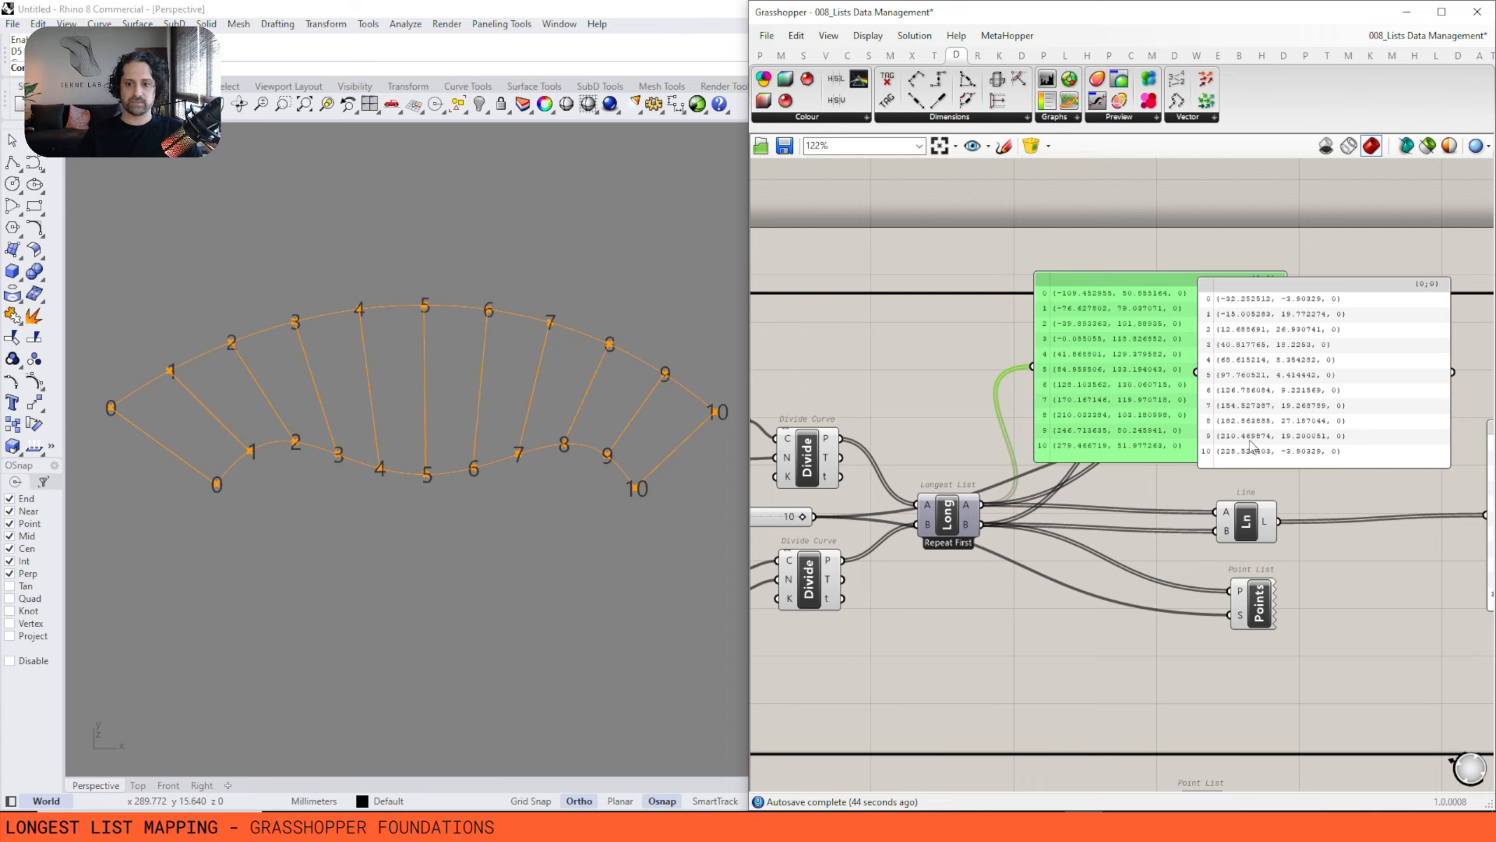
pyautogui.scroll(4, 1251, 444)
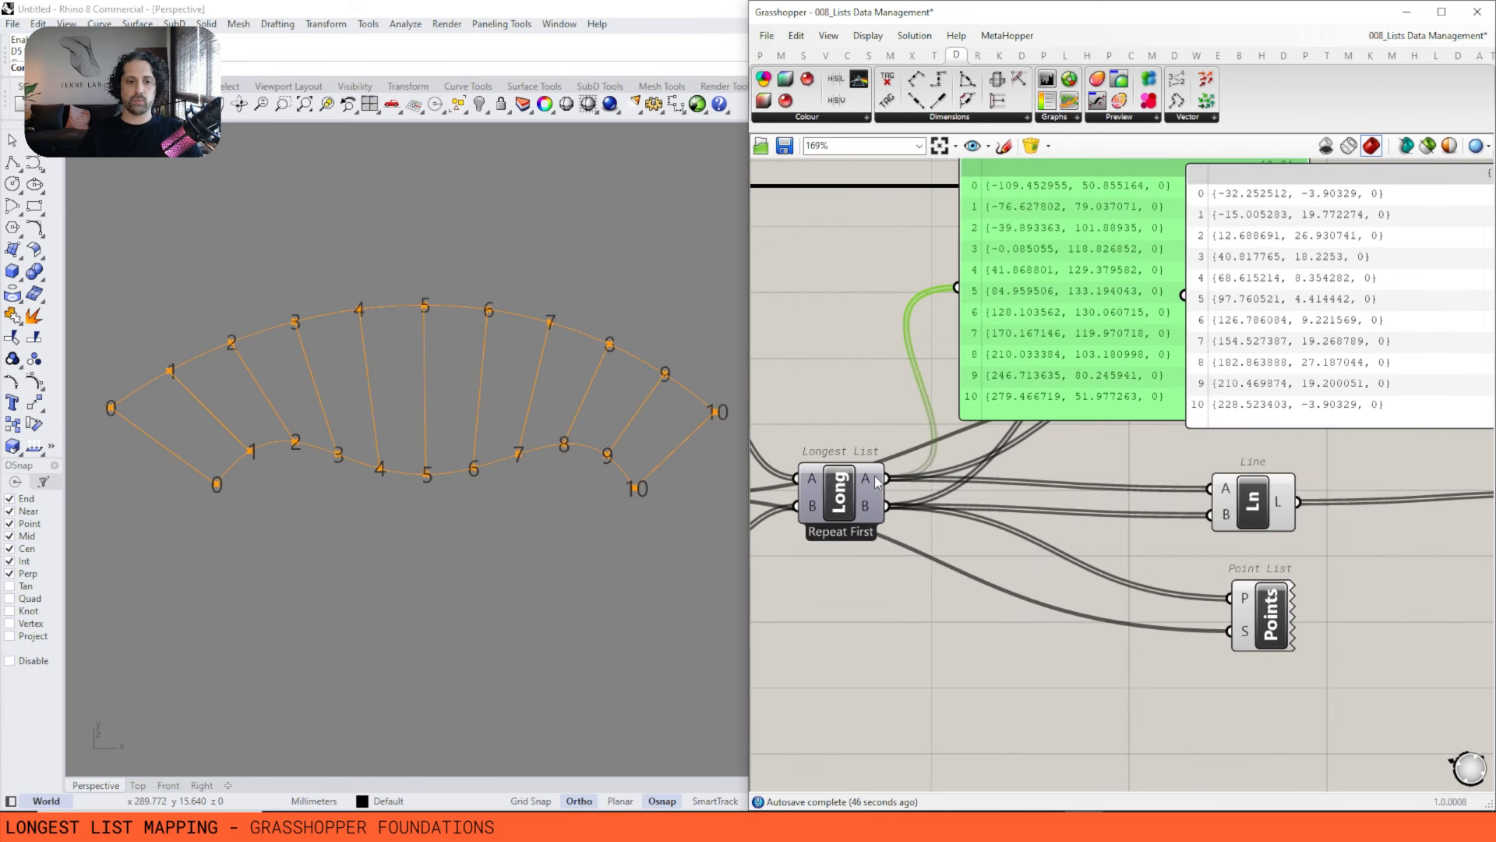
pyautogui.moveTo(867, 478)
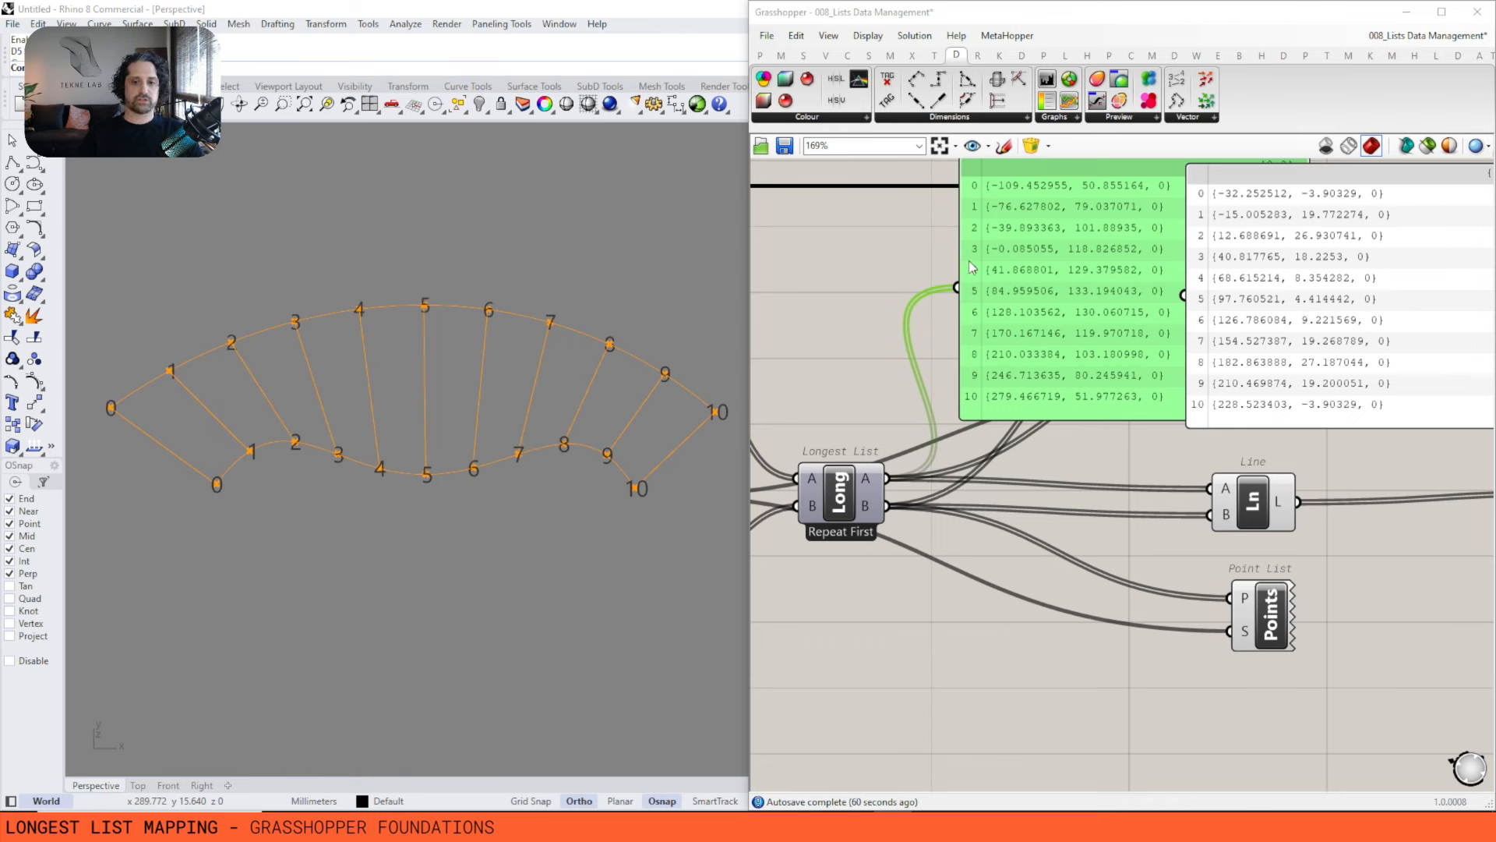
pyautogui.moveTo(974, 366); pyautogui.dragTo(939, 383, button='right')
pyautogui.moveTo(835, 507); pyautogui.dragTo(1103, 474, button='right')
# Shift Longest List slightly toward the Divide Curve components and graft the P output of the upper Divide Curve.
pyautogui.moveTo(1059, 478); pyautogui.dragTo(1035, 478)
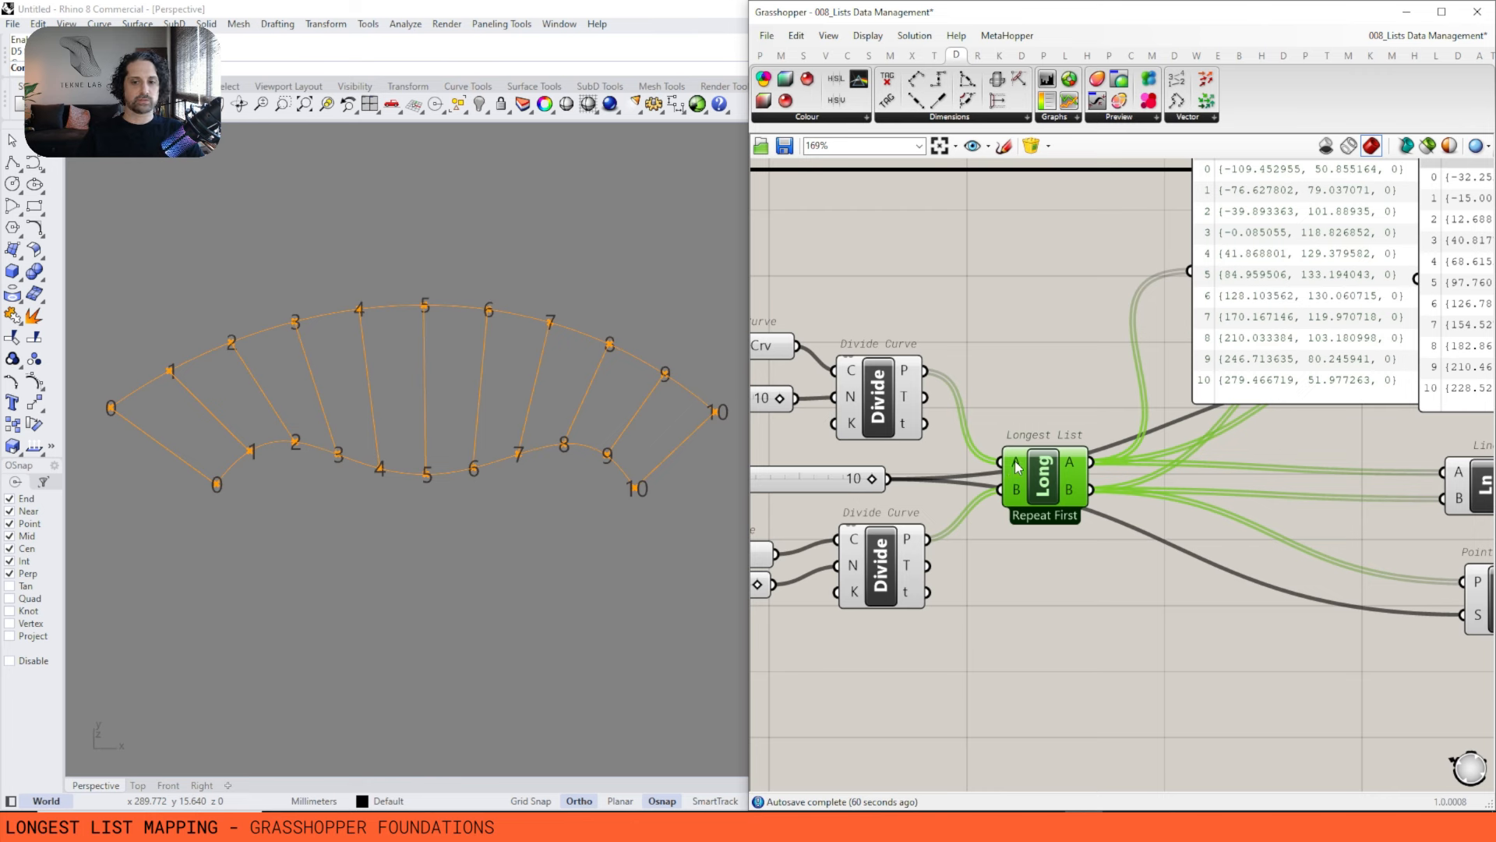
pyautogui.rightClick(1017, 466)
pyautogui.moveTo(906, 376); pyautogui.dragTo(941, 375, button='right')
pyautogui.rightClick(943, 374)
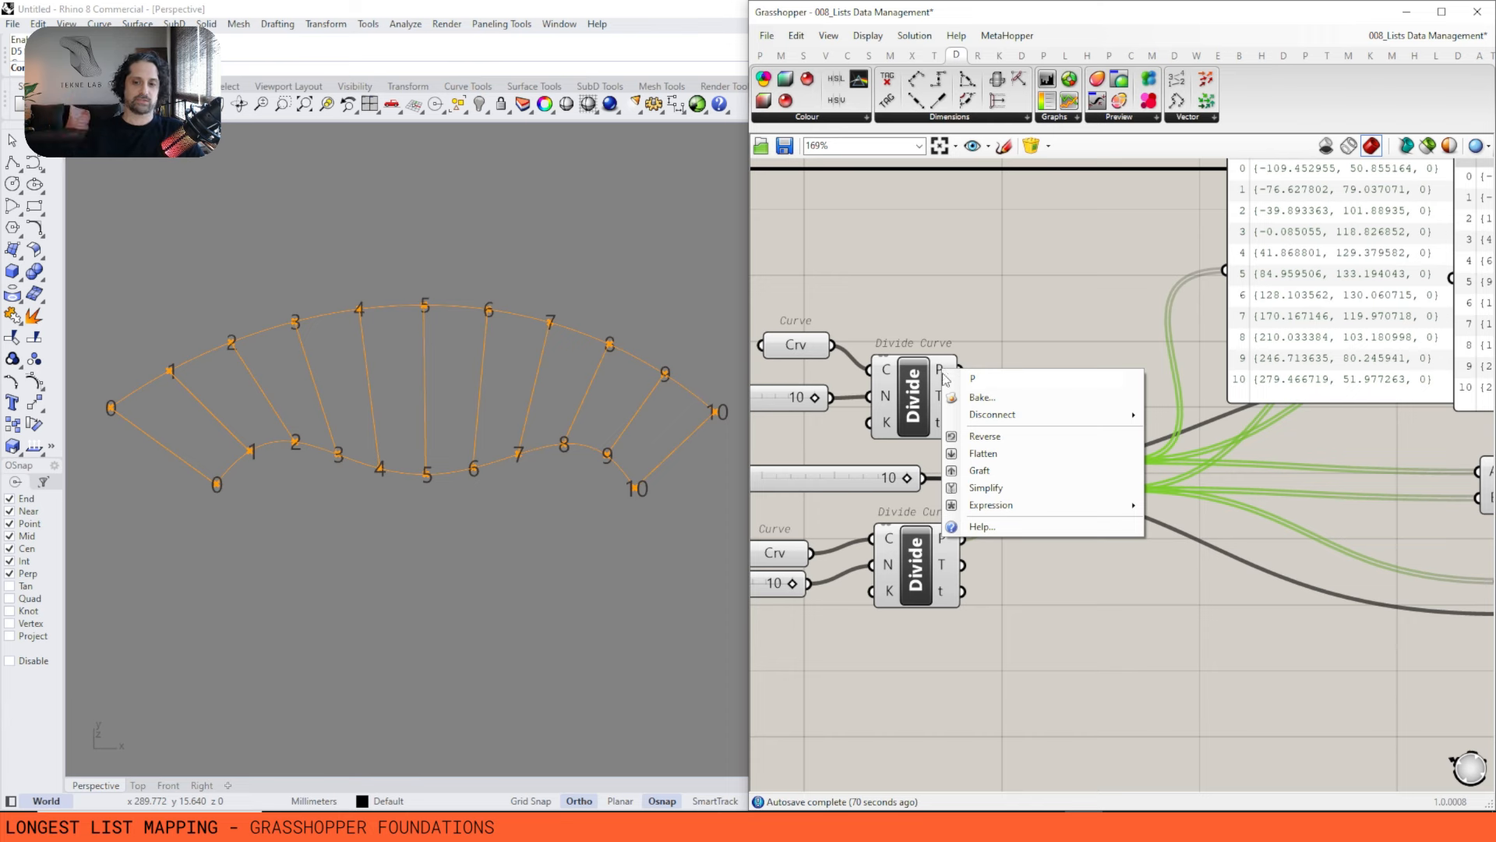
pyautogui.click(979, 470)
pyautogui.scroll(-2, 963, 339)
pyautogui.moveTo(963, 340); pyautogui.dragTo(994, 380, button='right')
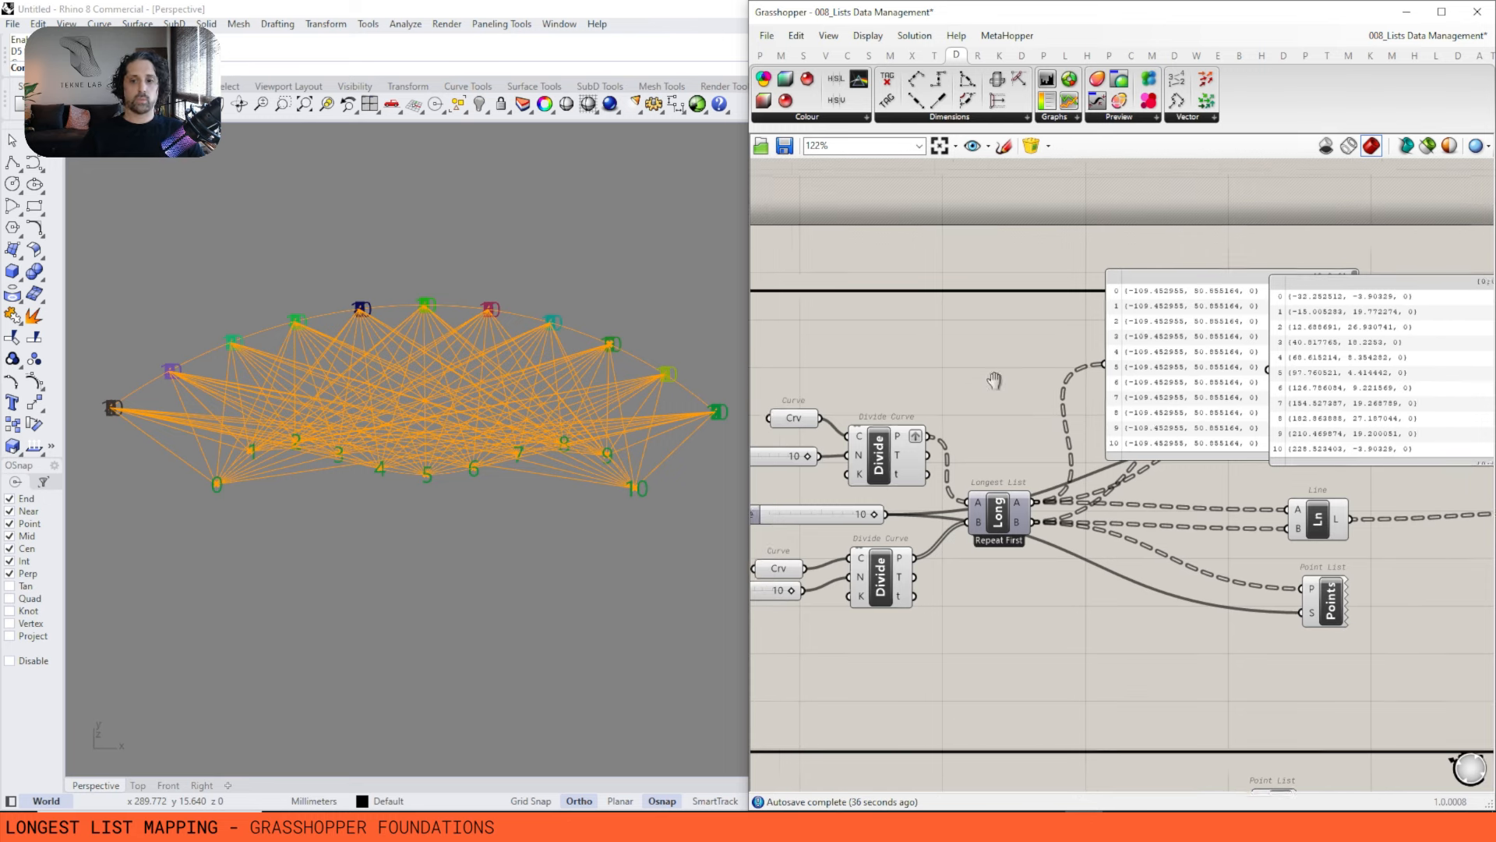
pyautogui.scroll(2, 946, 420)
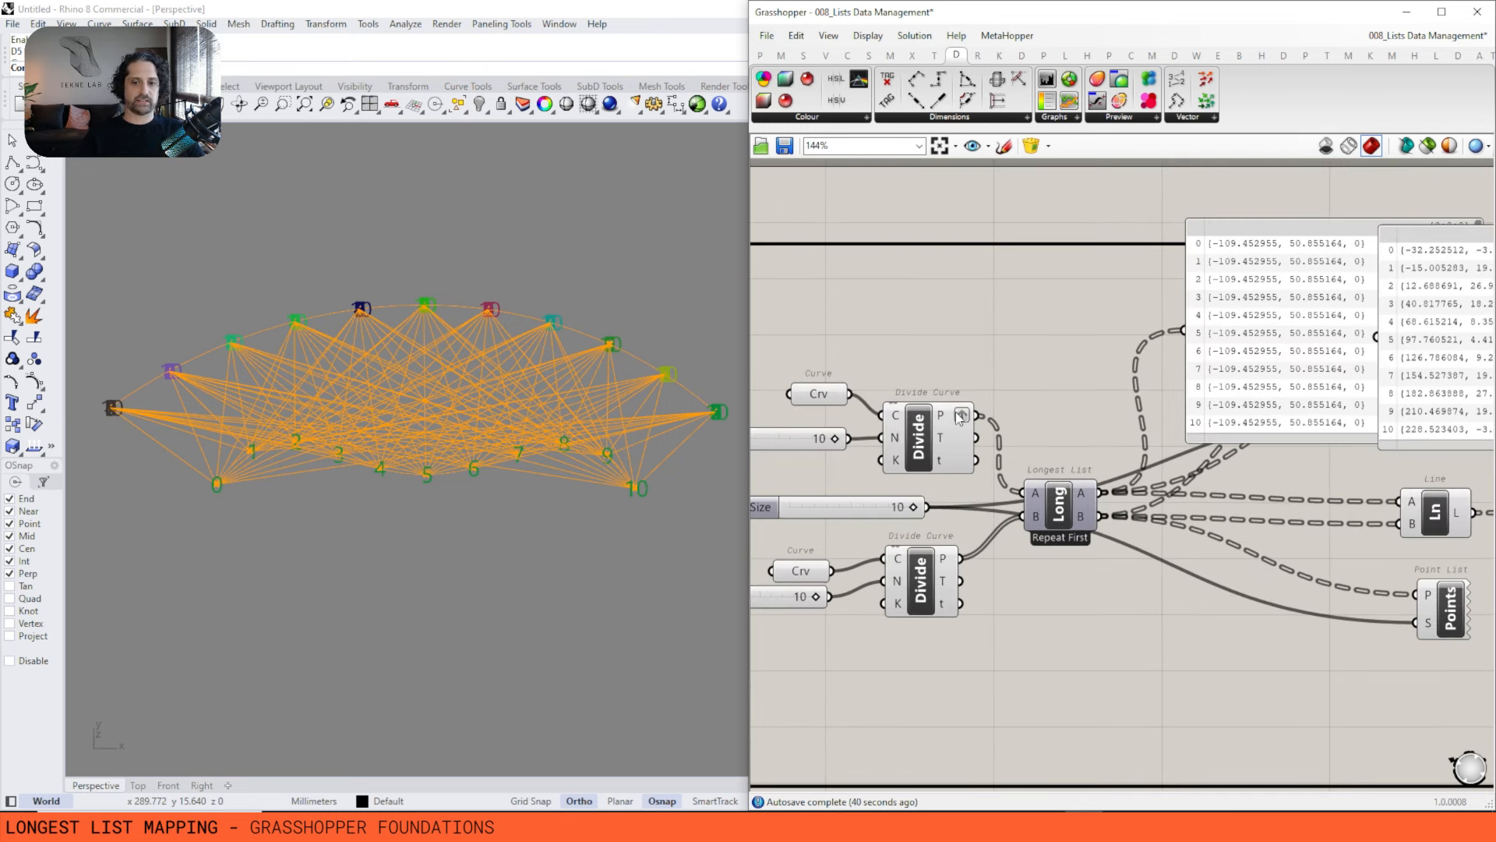
# Connect the two coordinate panels to the P outputs of the upper and lower Divide Curve, then stack and resize them beside those components.
pyautogui.moveTo(1186, 333); pyautogui.dragTo(977, 415)
pyautogui.scroll(-2, 1122, 468)
pyautogui.moveTo(1434, 234); pyautogui.dragTo(1005, 520)
pyautogui.moveTo(1013, 342); pyautogui.dragTo(1036, 187)
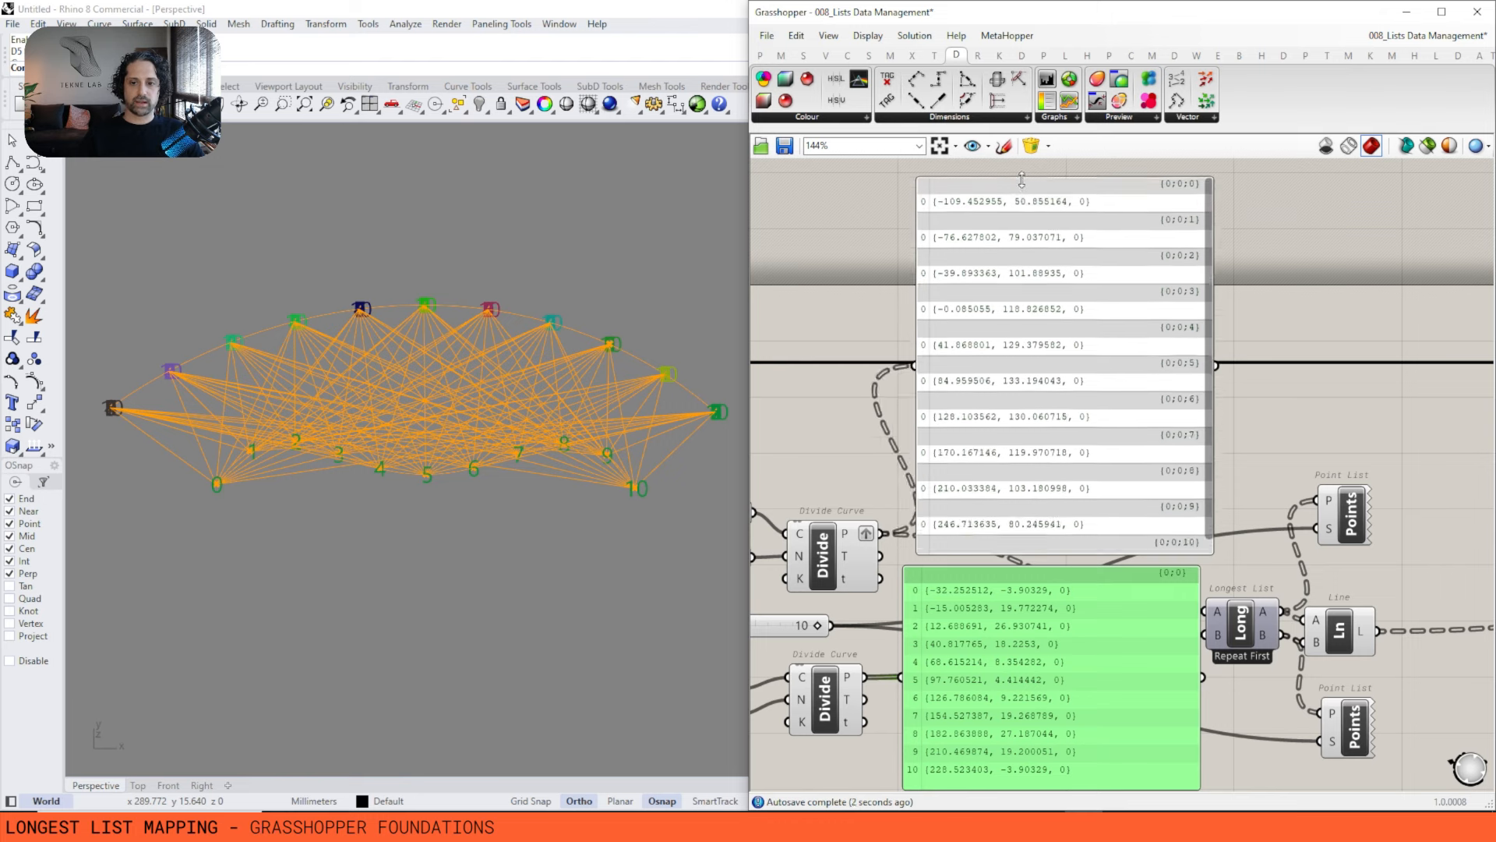
pyautogui.moveTo(1027, 499); pyautogui.dragTo(1056, 365)
pyautogui.moveTo(1059, 302); pyautogui.dragTo(1057, 430)
# Compare the grafted panel with the flat one and select the lower Divide Curve to locate its points in the viewport.
pyautogui.scroll(3, 1022, 582)
pyautogui.moveTo(1018, 528); pyautogui.dragTo(1027, 515, button='right')
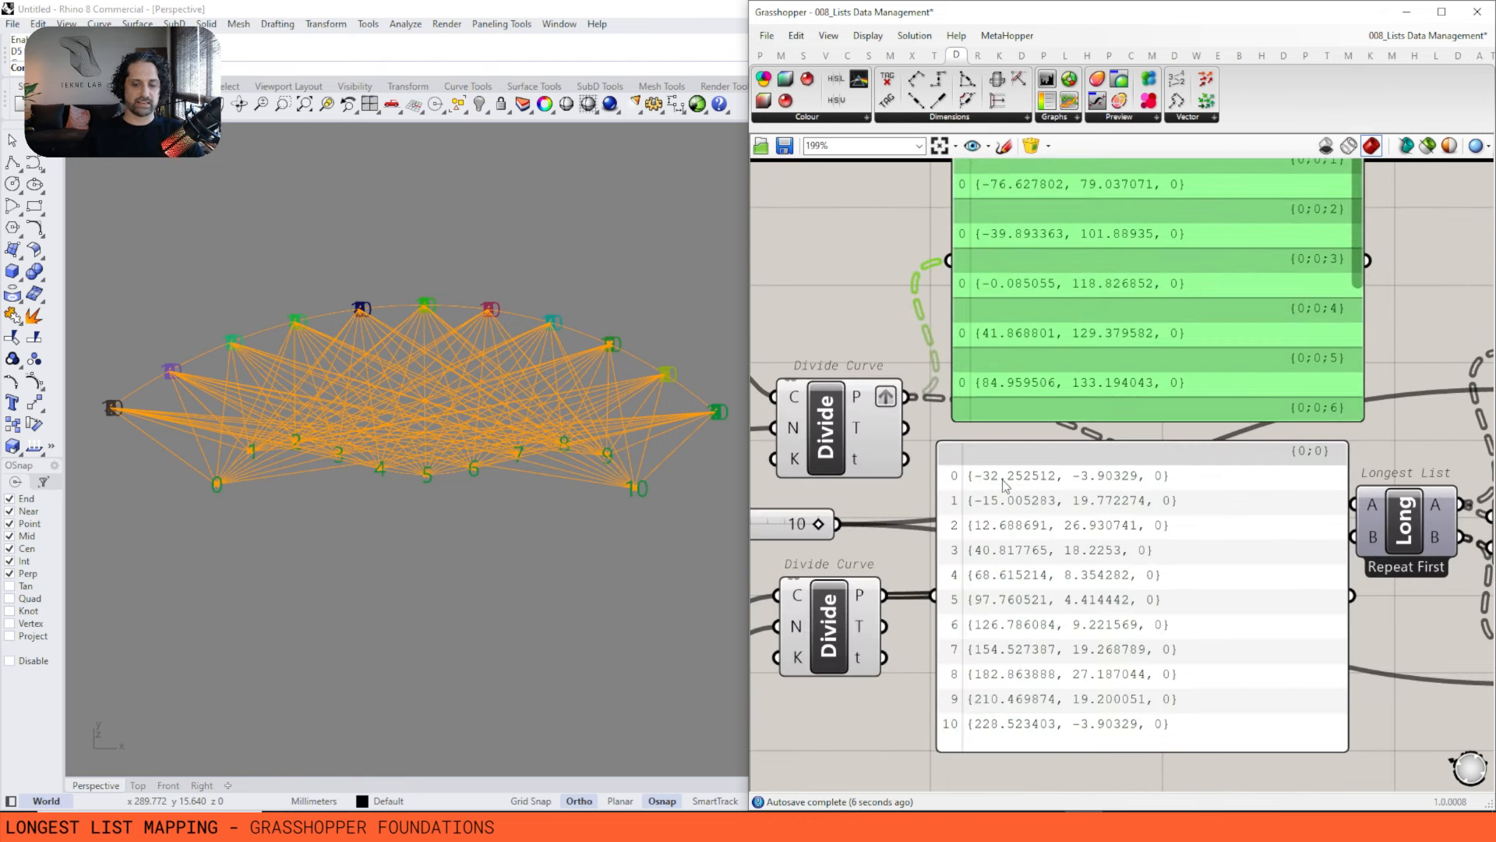
pyautogui.scroll(-3, 1027, 554)
pyautogui.scroll(3, 1027, 554)
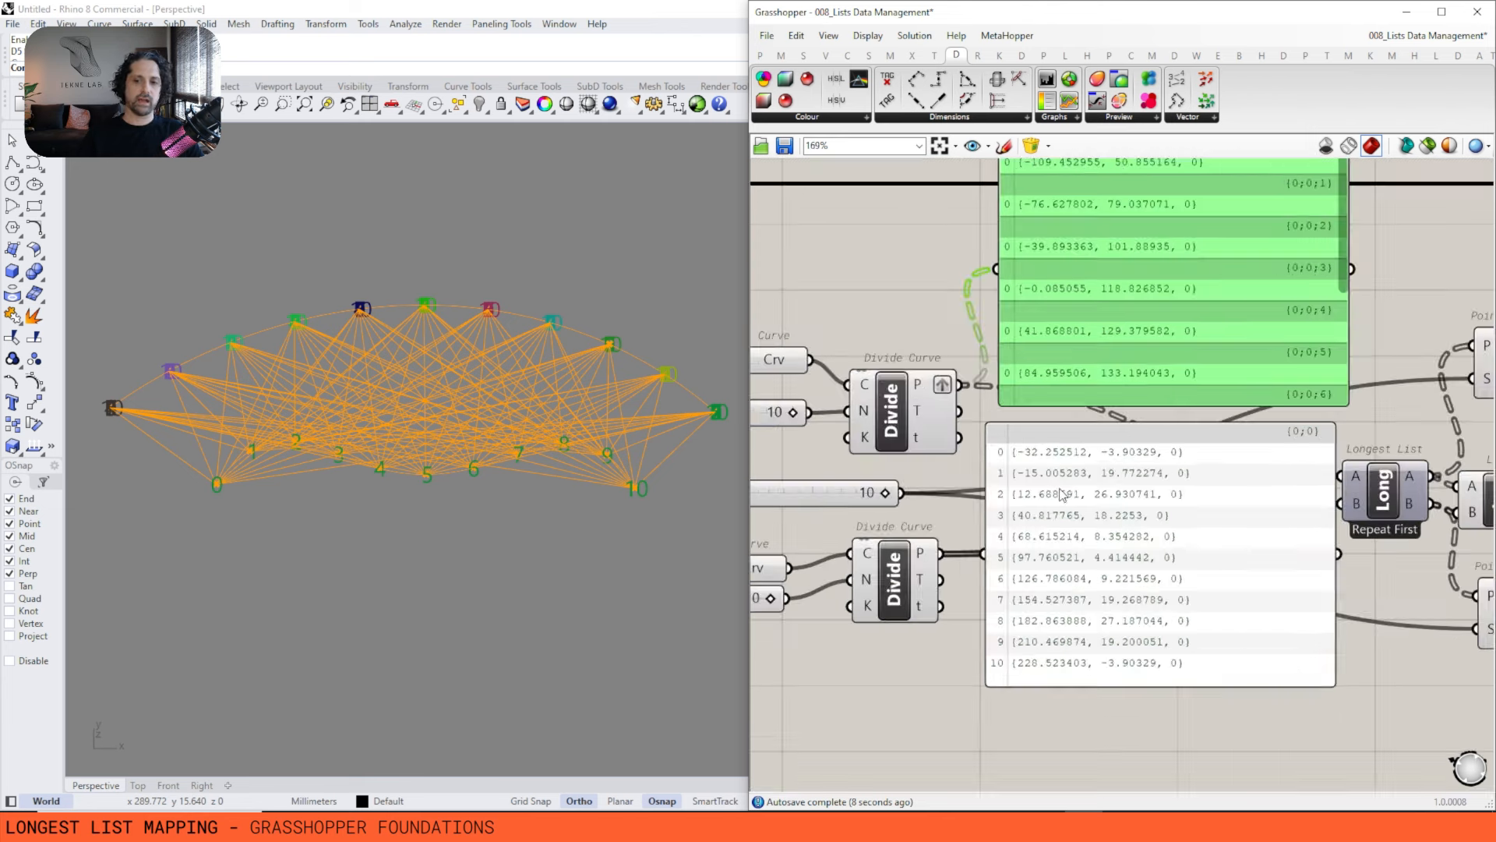
pyautogui.click(959, 565)
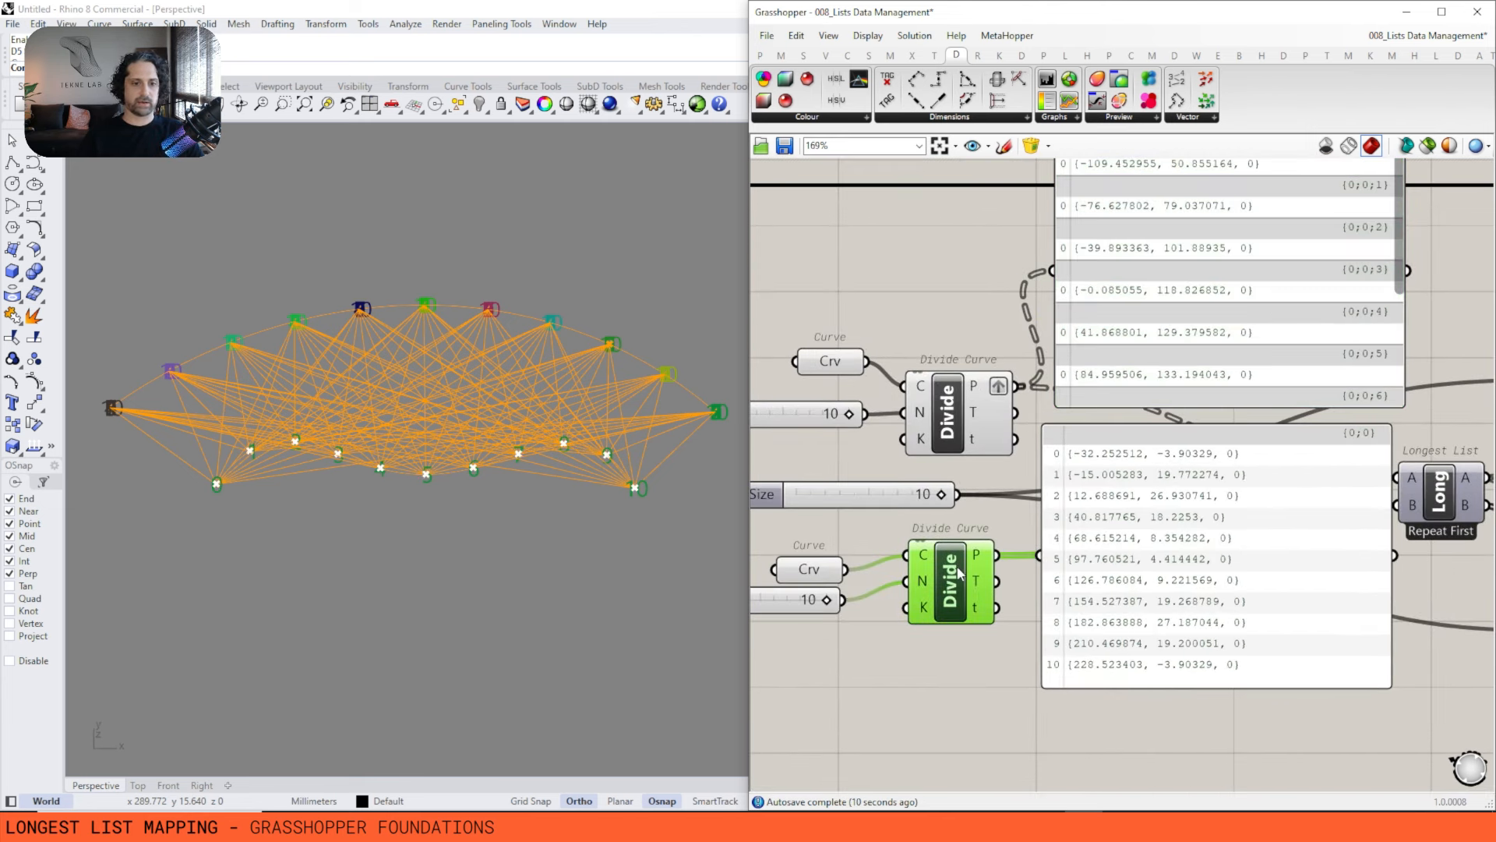
pyautogui.keyDown('shift'); pyautogui.moveTo(483, 436); pyautogui.dragTo(474, 467, button='right'); pyautogui.keyUp('shift')
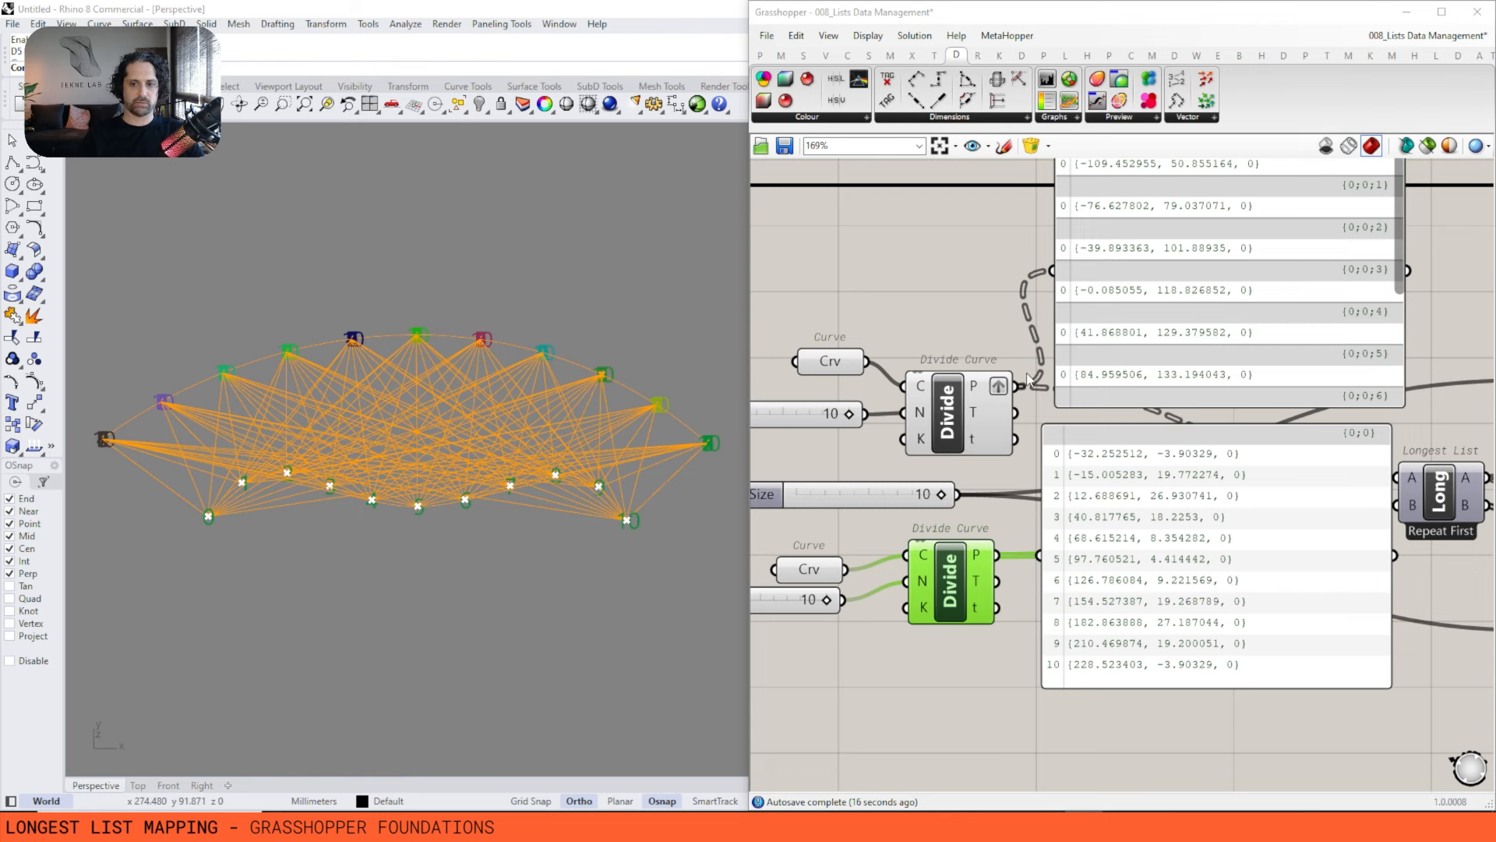
# Examine the grafted panel's branches from {0;0;0} onward beside the single {0;0} list.
pyautogui.scroll(-2, 1236, 395)
pyautogui.moveTo(1236, 394); pyautogui.dragTo(1148, 388, button='right')
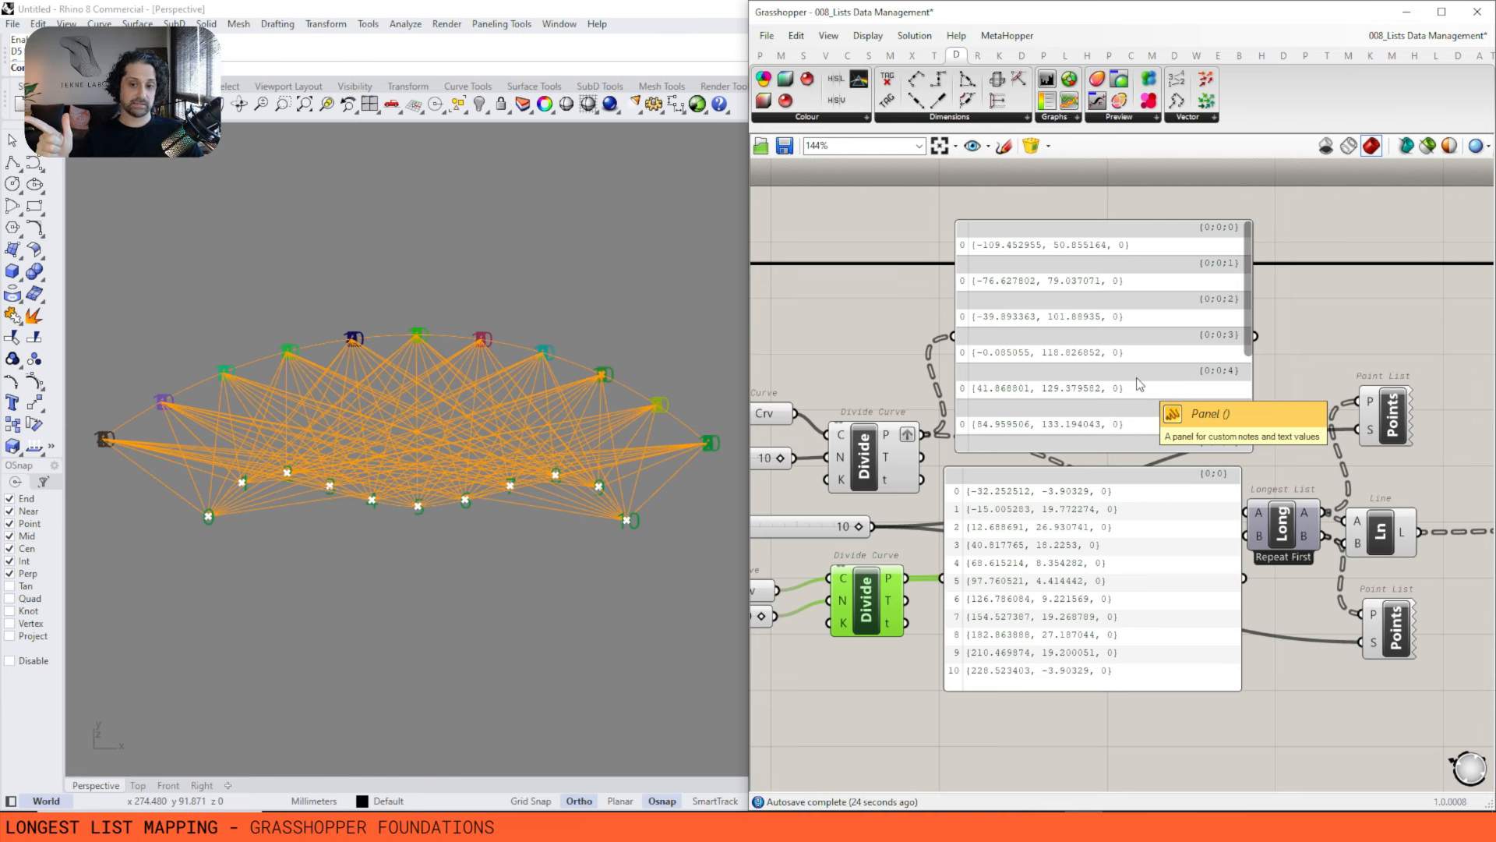
pyautogui.scroll(2, 924, 265)
pyautogui.moveTo(924, 259); pyautogui.dragTo(1026, 240, button='right')
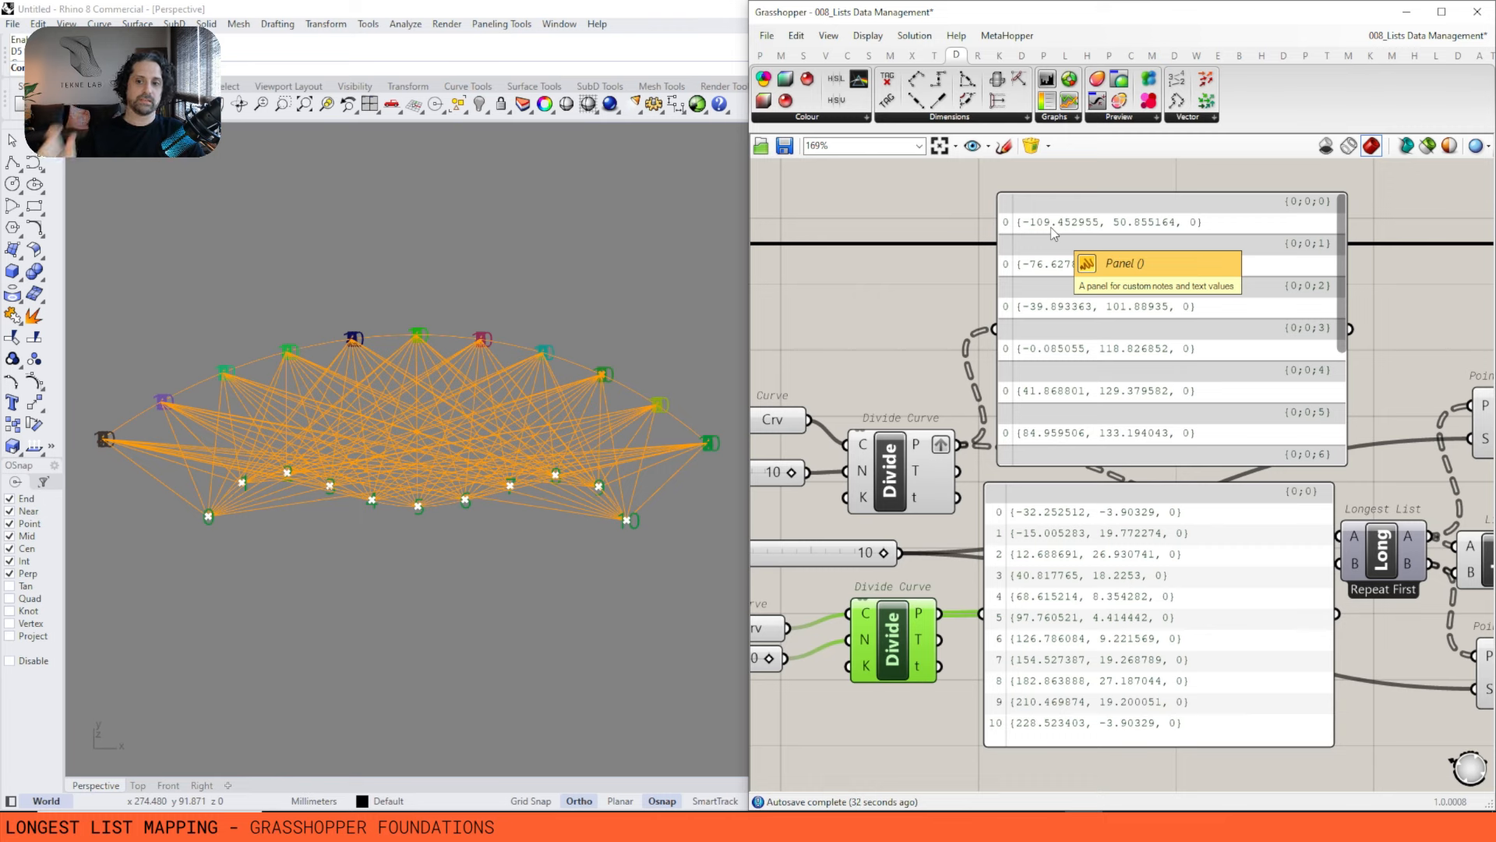
# Nudge the lower coordinate panel beneath the grafted panel and examine its items 0 to 10.
pyautogui.moveTo(1093, 651); pyautogui.dragTo(1108, 648)
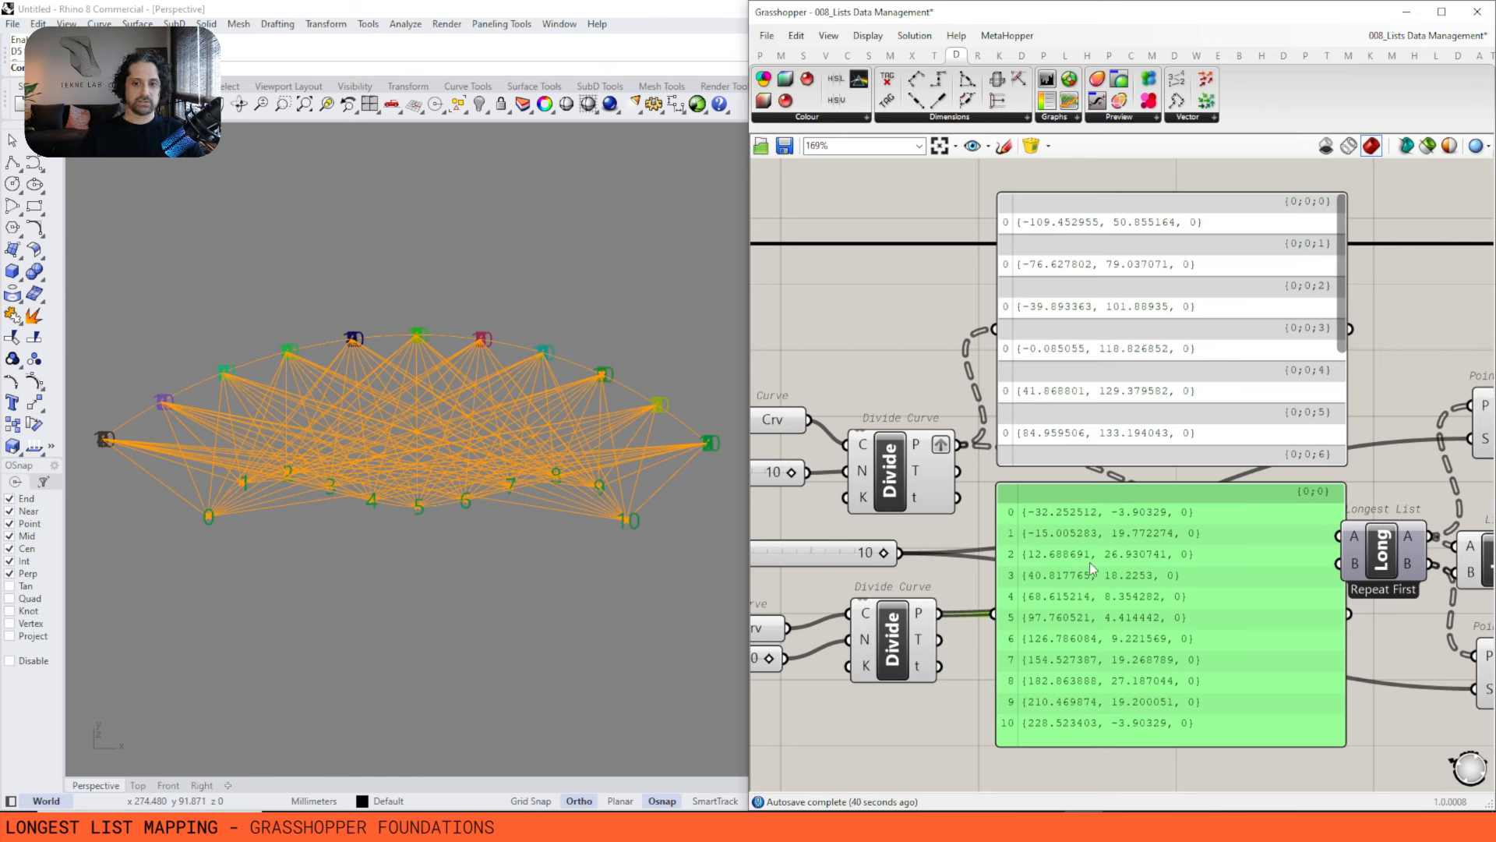
pyautogui.moveTo(1081, 572); pyautogui.dragTo(1084, 566)
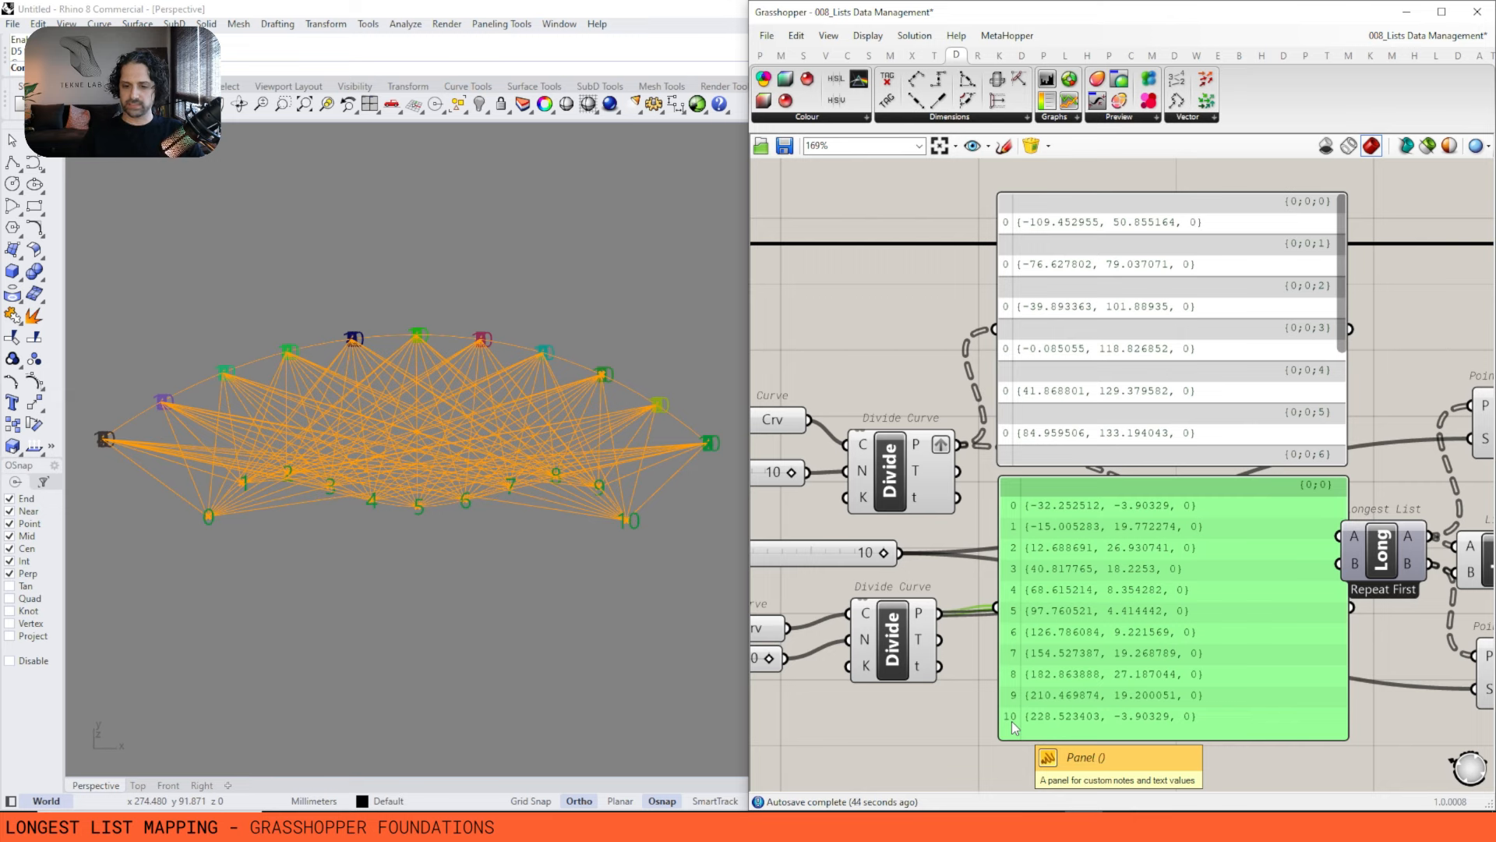
pyautogui.scroll(3, 1012, 721)
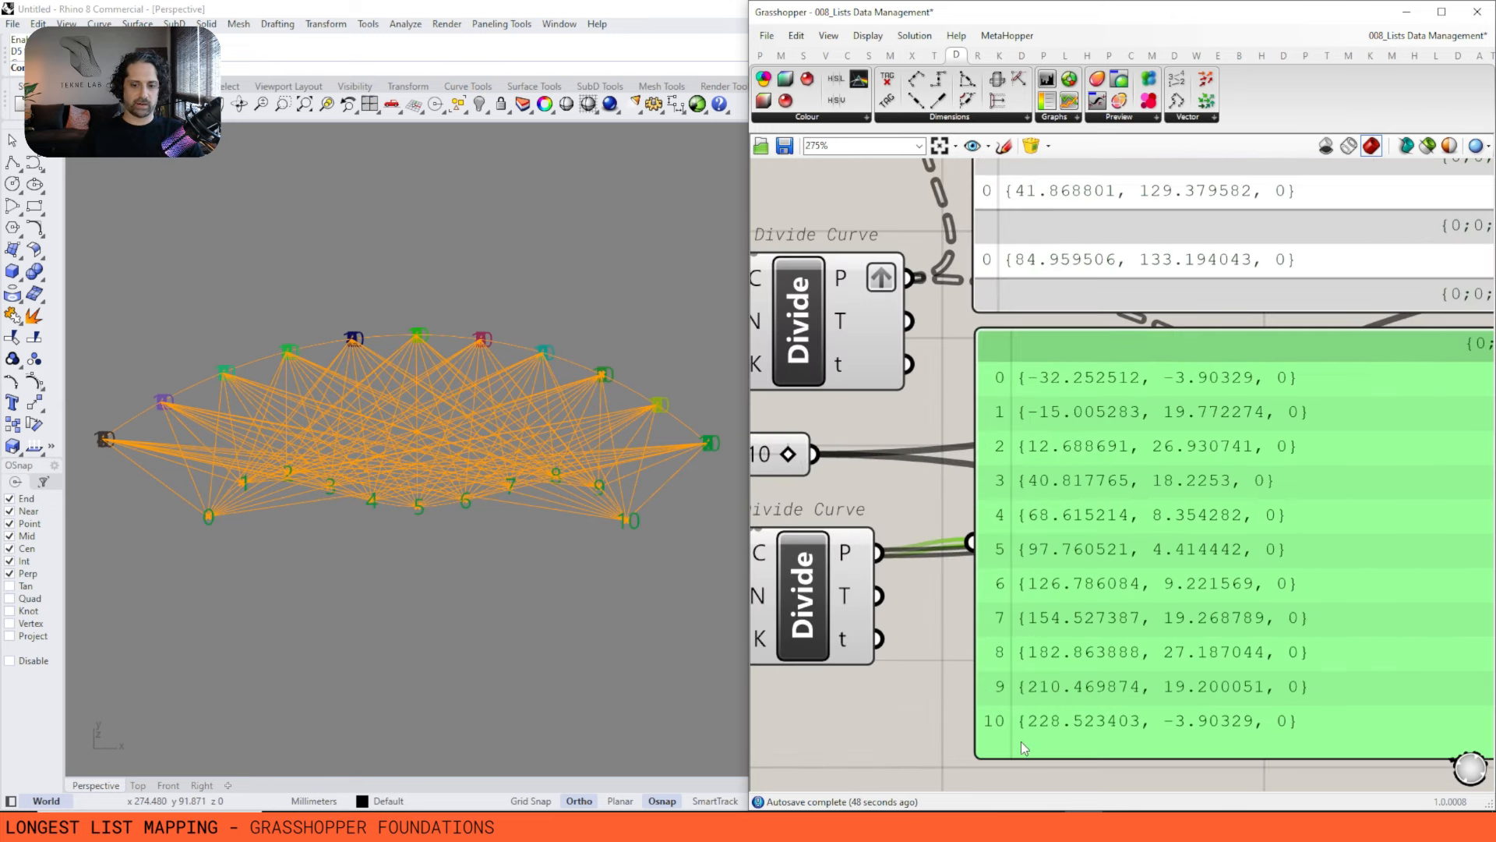
pyautogui.scroll(-4, 1069, 569)
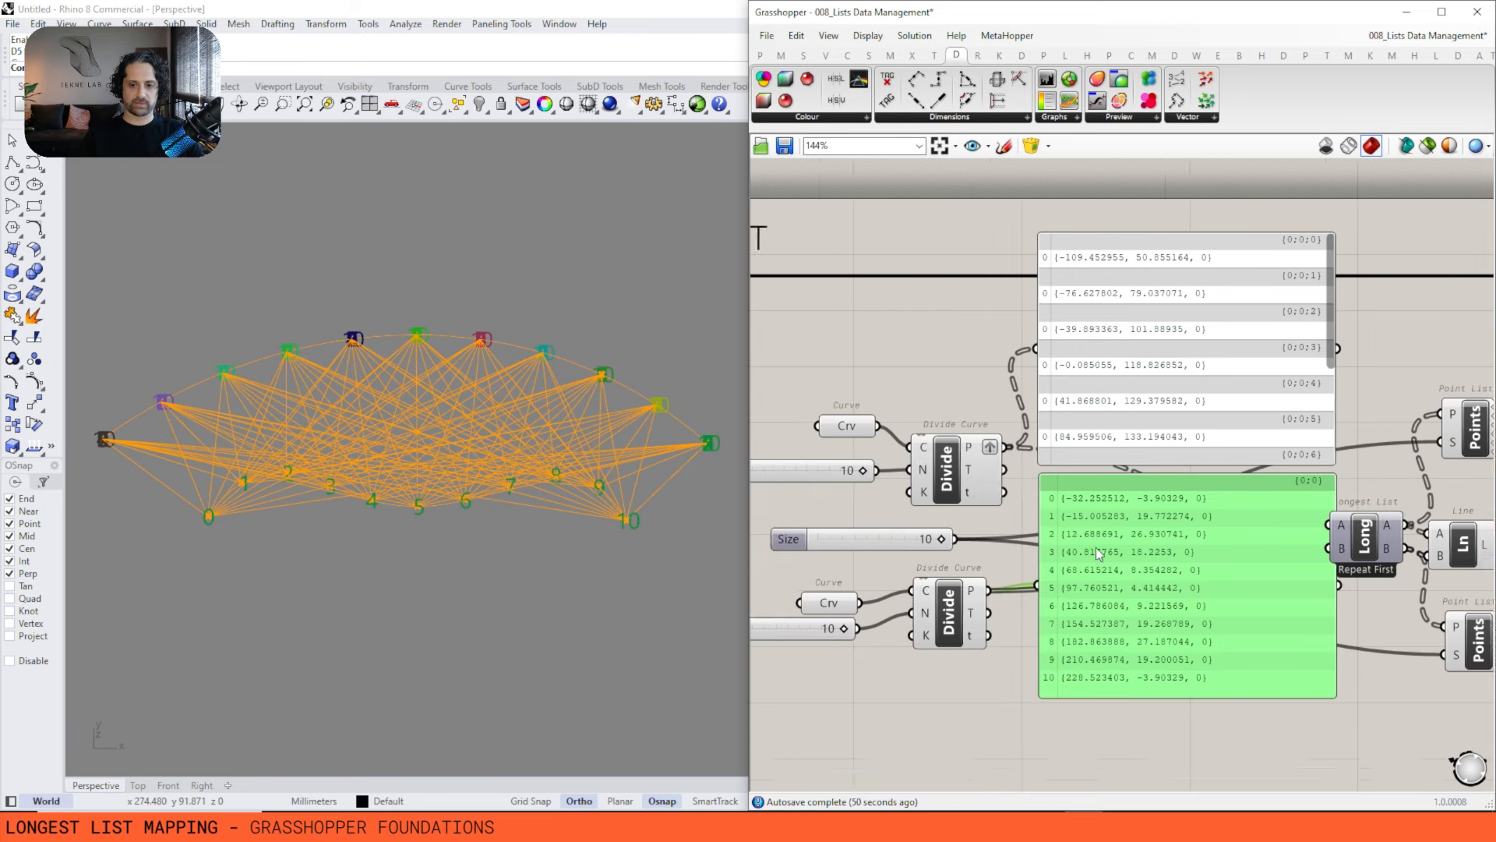
pyautogui.scroll(1, 1083, 566)
pyautogui.moveTo(1148, 572); pyautogui.dragTo(1050, 554, button='right')
pyautogui.scroll(-1, 1059, 584)
pyautogui.scroll(2, 1052, 576)
pyautogui.scroll(-1, 1034, 541)
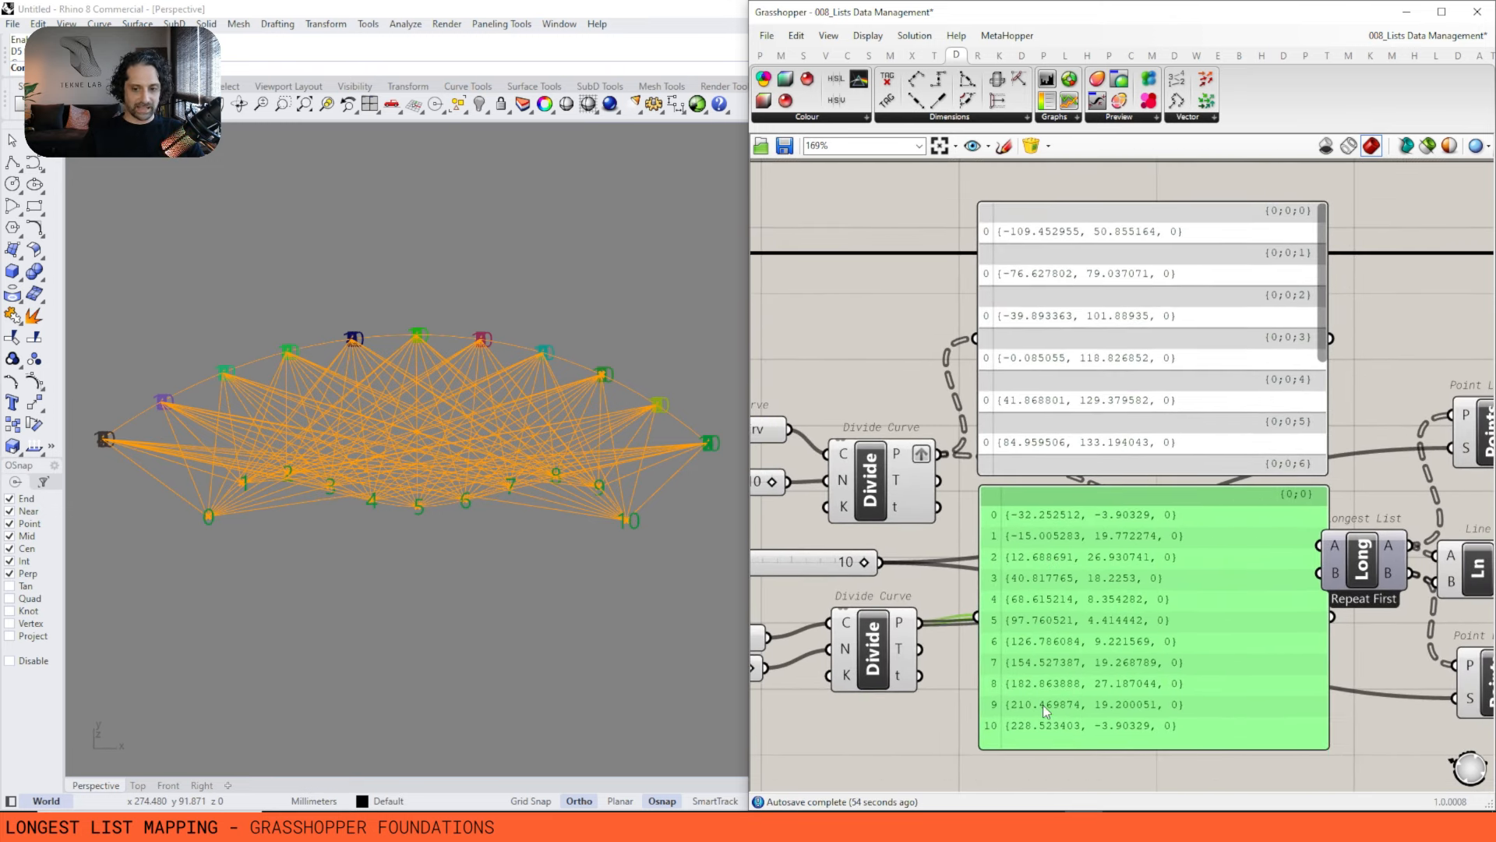
pyautogui.moveTo(1089, 489); pyautogui.dragTo(1082, 492)
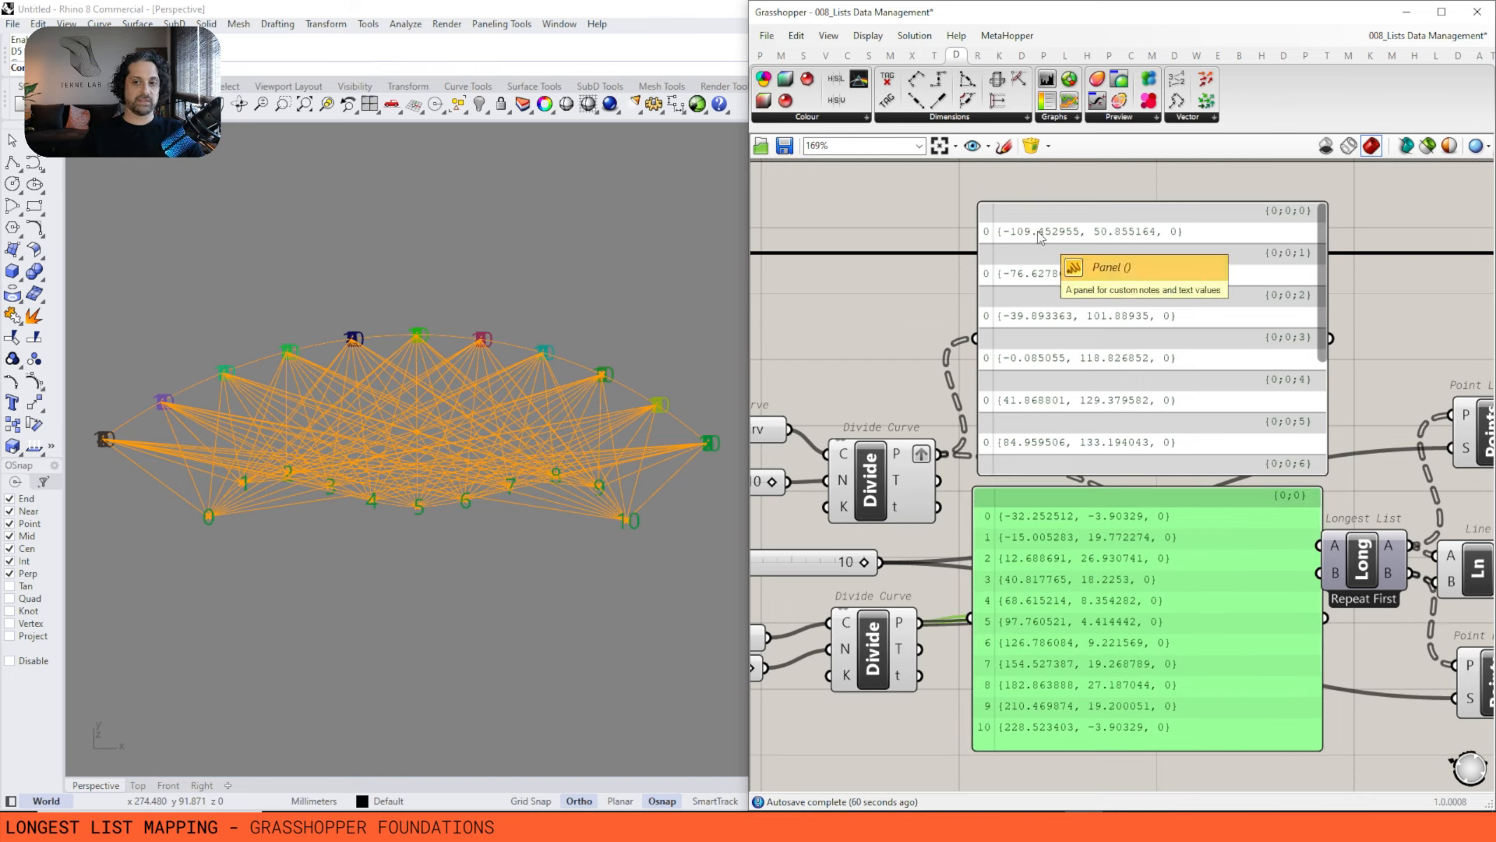
# Inspect the grafted panel's branch paths and the item in each branch against the flat list below.
pyautogui.click(1093, 293)
pyautogui.click(1144, 545)
pyautogui.moveTo(1092, 278); pyautogui.dragTo(1086, 277, button='right')
pyautogui.scroll(3, 1038, 179)
pyautogui.moveTo(1039, 179); pyautogui.dragTo(979, 198, button='right')
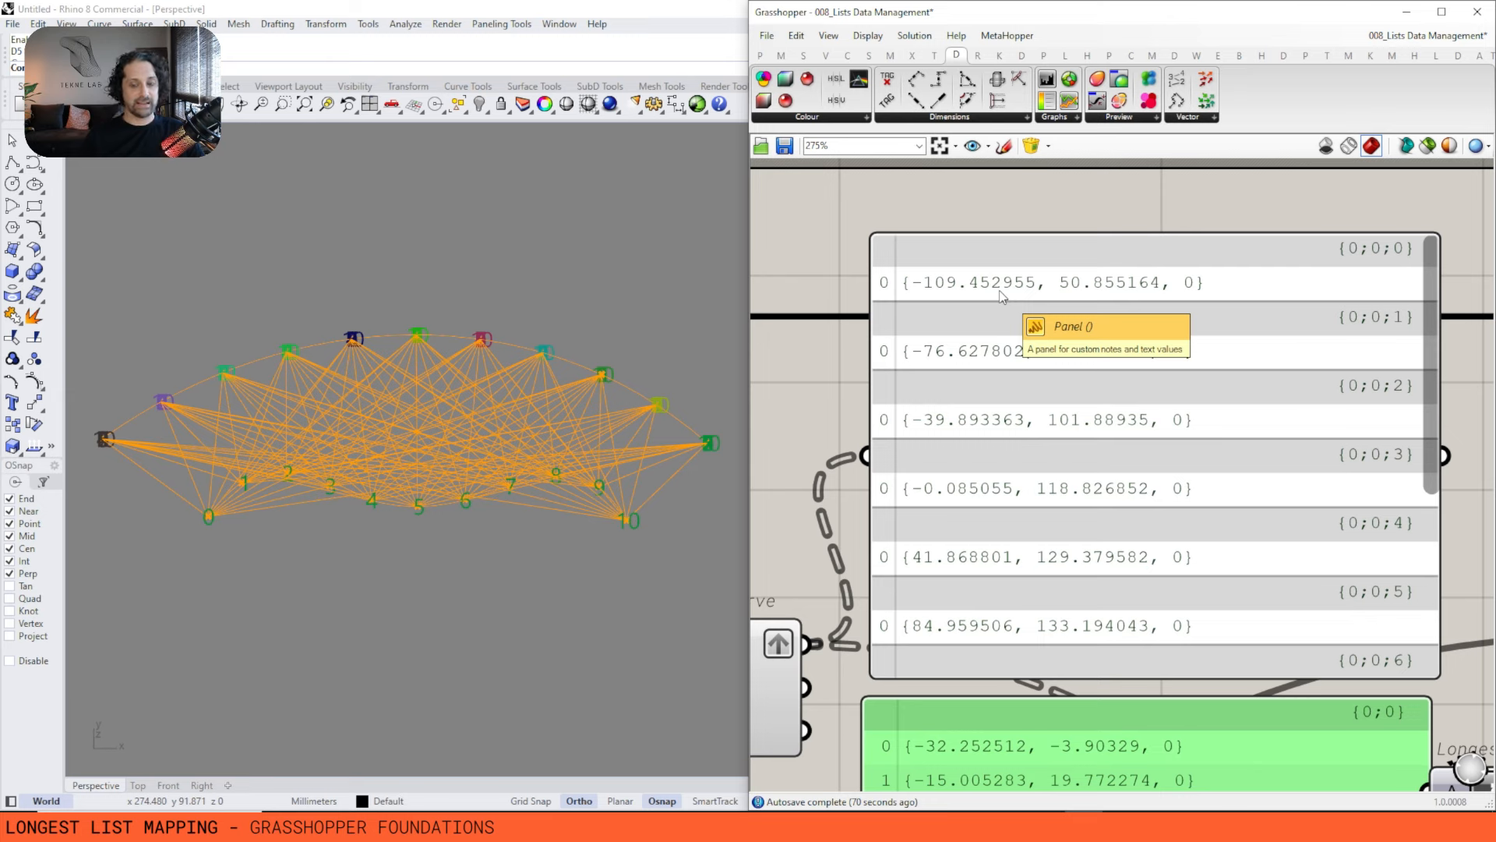
pyautogui.scroll(-2, 984, 296)
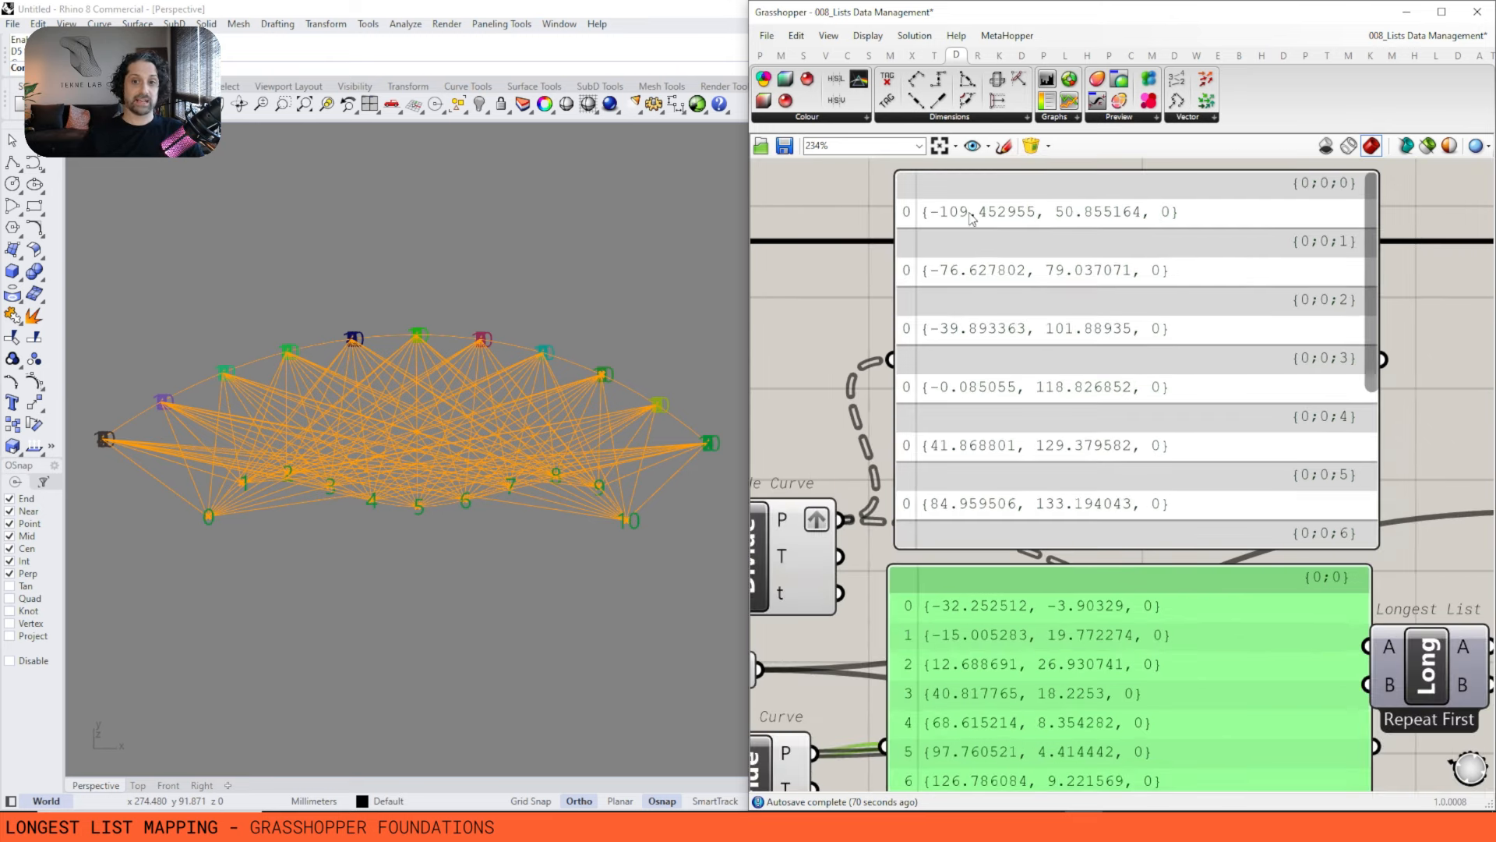
pyautogui.scroll(-1, 999, 215)
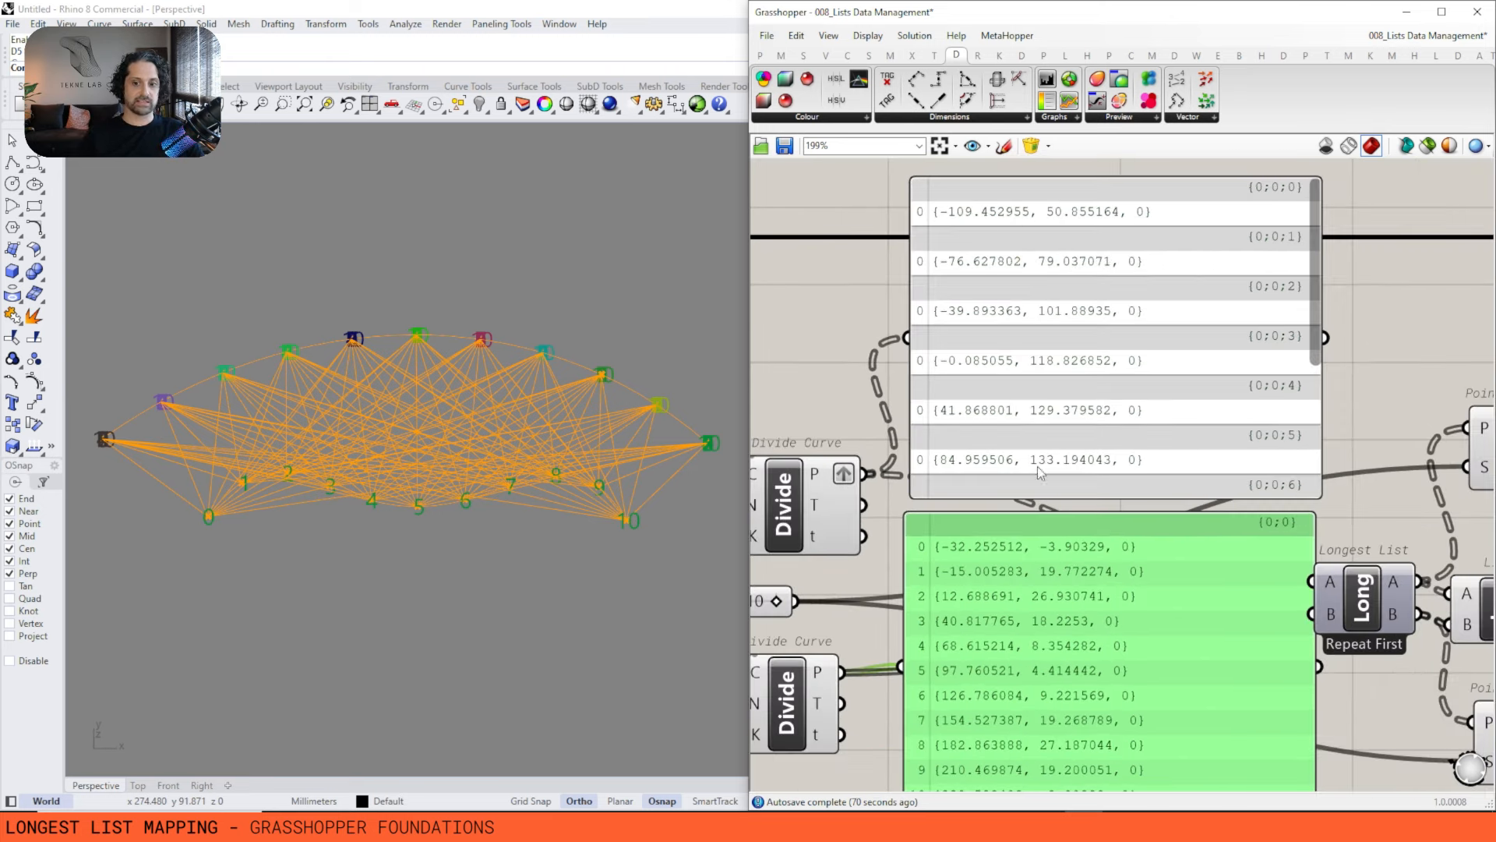
# Move both coordinate panels past the Longest List and connect them to its A and B outputs.
pyautogui.moveTo(1005, 581); pyautogui.dragTo(1005, 345, button='right')
pyautogui.scroll(1, 1003, 345)
pyautogui.moveTo(962, 392); pyautogui.dragTo(970, 407)
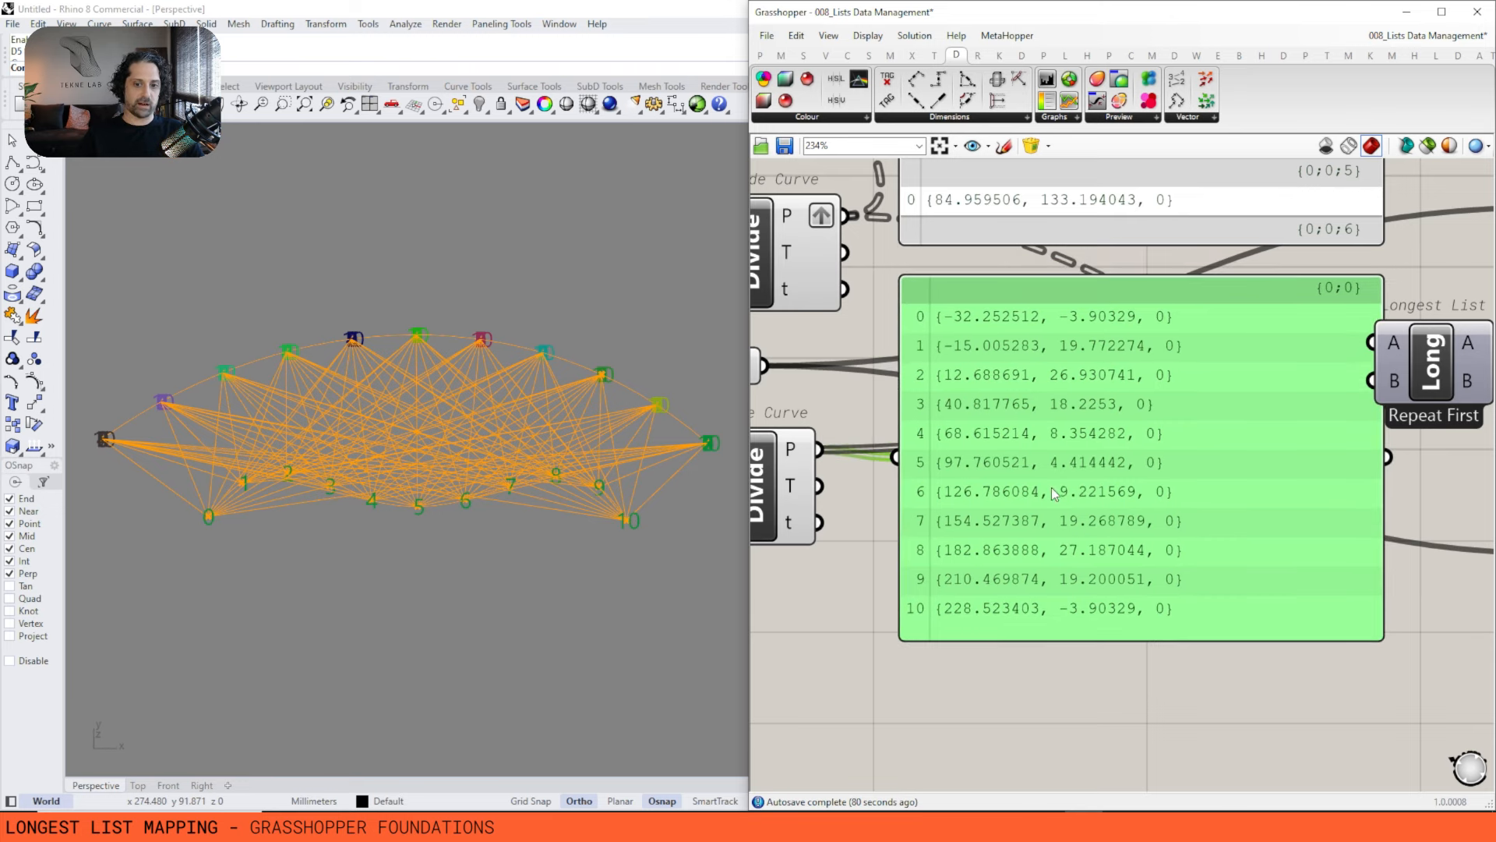
pyautogui.scroll(-3, 1050, 485)
pyautogui.moveTo(1232, 464); pyautogui.dragTo(981, 448)
pyautogui.moveTo(1047, 508); pyautogui.dragTo(1286, 425)
pyautogui.moveTo(1013, 233); pyautogui.dragTo(1168, 234)
pyautogui.moveTo(1037, 430); pyautogui.dragTo(1072, 270)
pyautogui.moveTo(1284, 419); pyautogui.dragTo(1229, 549)
pyautogui.moveTo(1038, 454); pyautogui.dragTo(1095, 558)
pyautogui.scroll(2, 1130, 327)
pyautogui.moveTo(1130, 327); pyautogui.dragTo(1006, 423, button='right')
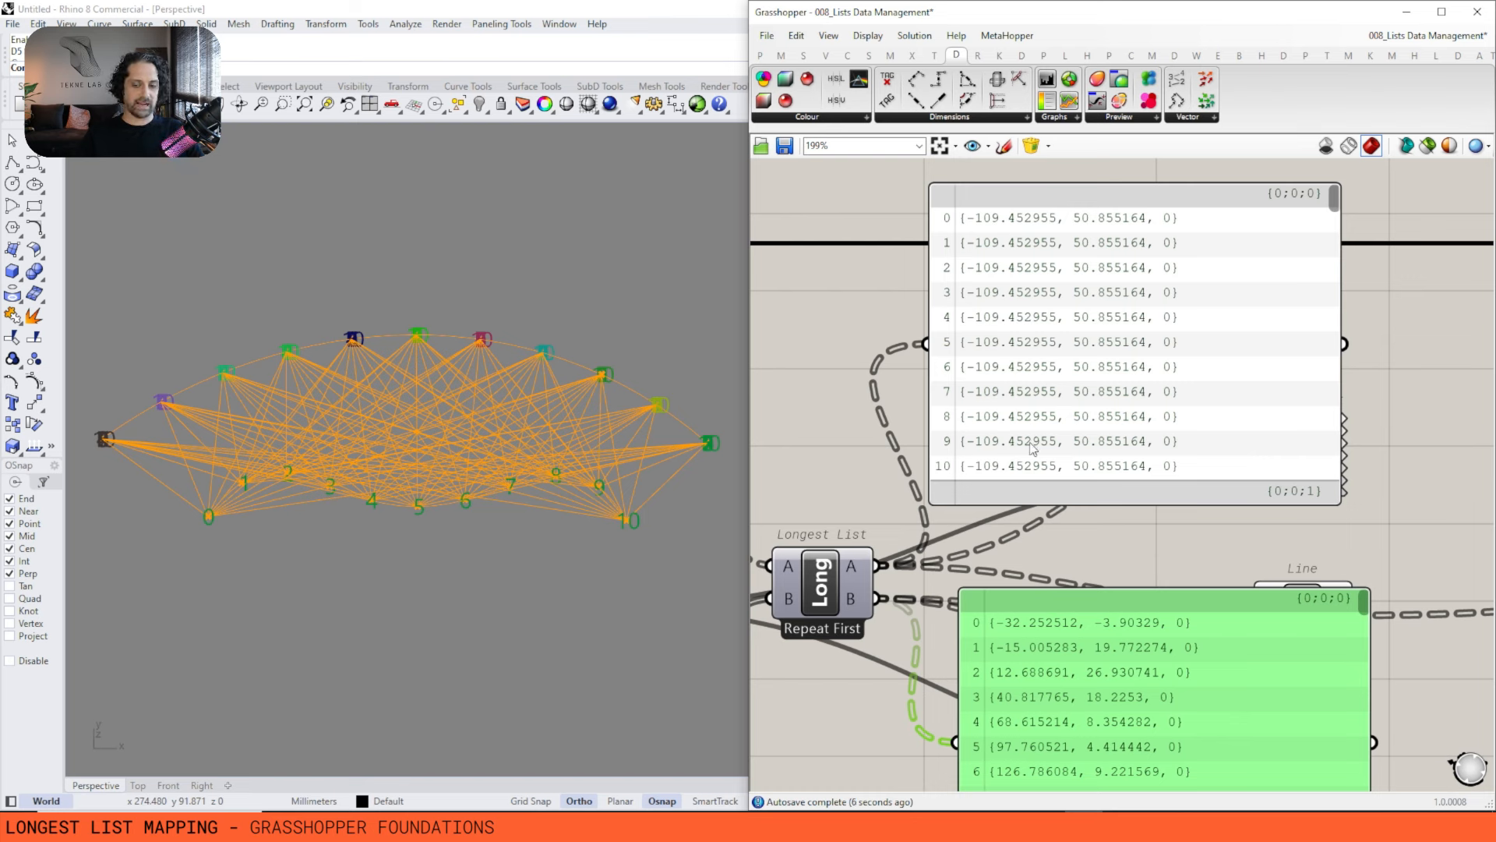
# Set the Longest List between the grafted and flat lists to Repeat Last and review the branches in its output panels.
pyautogui.moveTo(1339, 196); pyautogui.dragTo(1340, 195)
pyautogui.moveTo(1153, 545); pyautogui.dragTo(1223, 307, button='right')
pyautogui.moveTo(1161, 374); pyautogui.dragTo(1129, 349)
pyautogui.moveTo(890, 352); pyautogui.dragTo(858, 349)
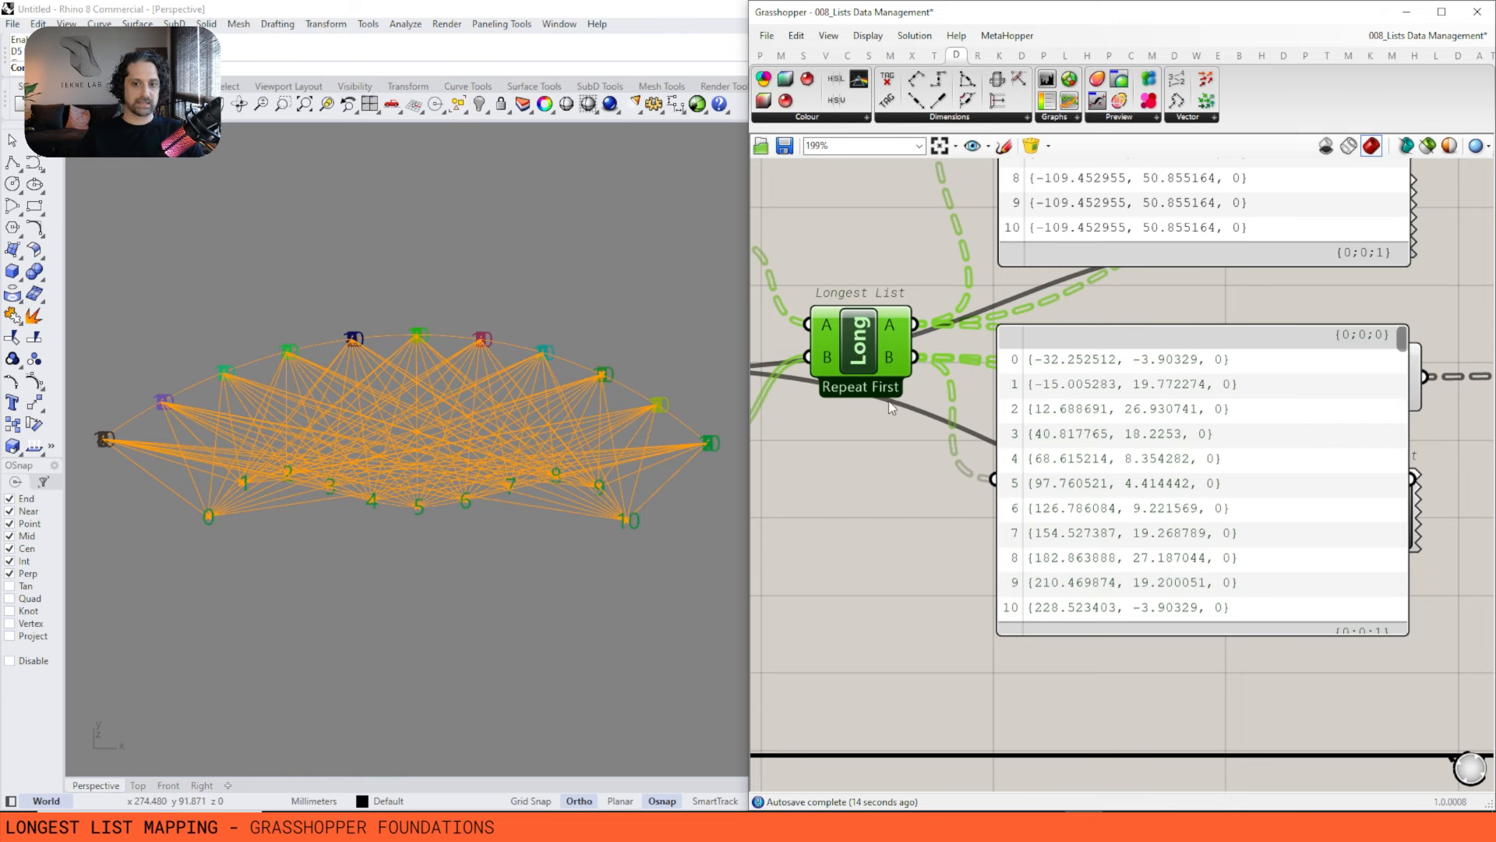
pyautogui.rightClick(867, 334)
pyautogui.click(932, 428)
pyautogui.moveTo(894, 356); pyautogui.dragTo(899, 367, button='right')
pyautogui.moveTo(900, 367)
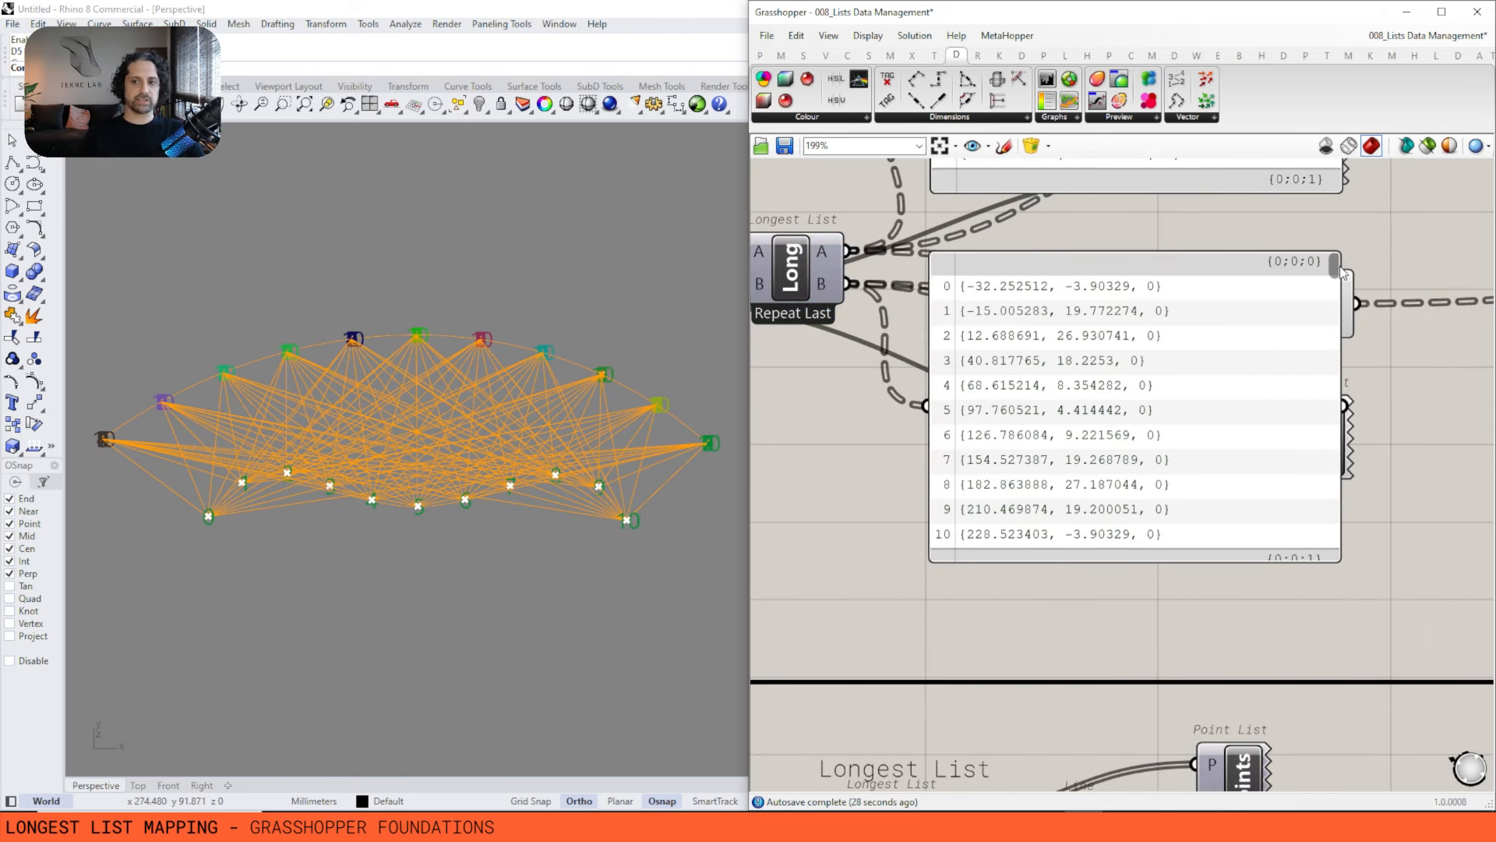
pyautogui.moveTo(1335, 267)
pyautogui.mouseDown()
pyautogui.moveTo(1349, 322)
pyautogui.moveTo(1352, 273)
pyautogui.mouseUp()
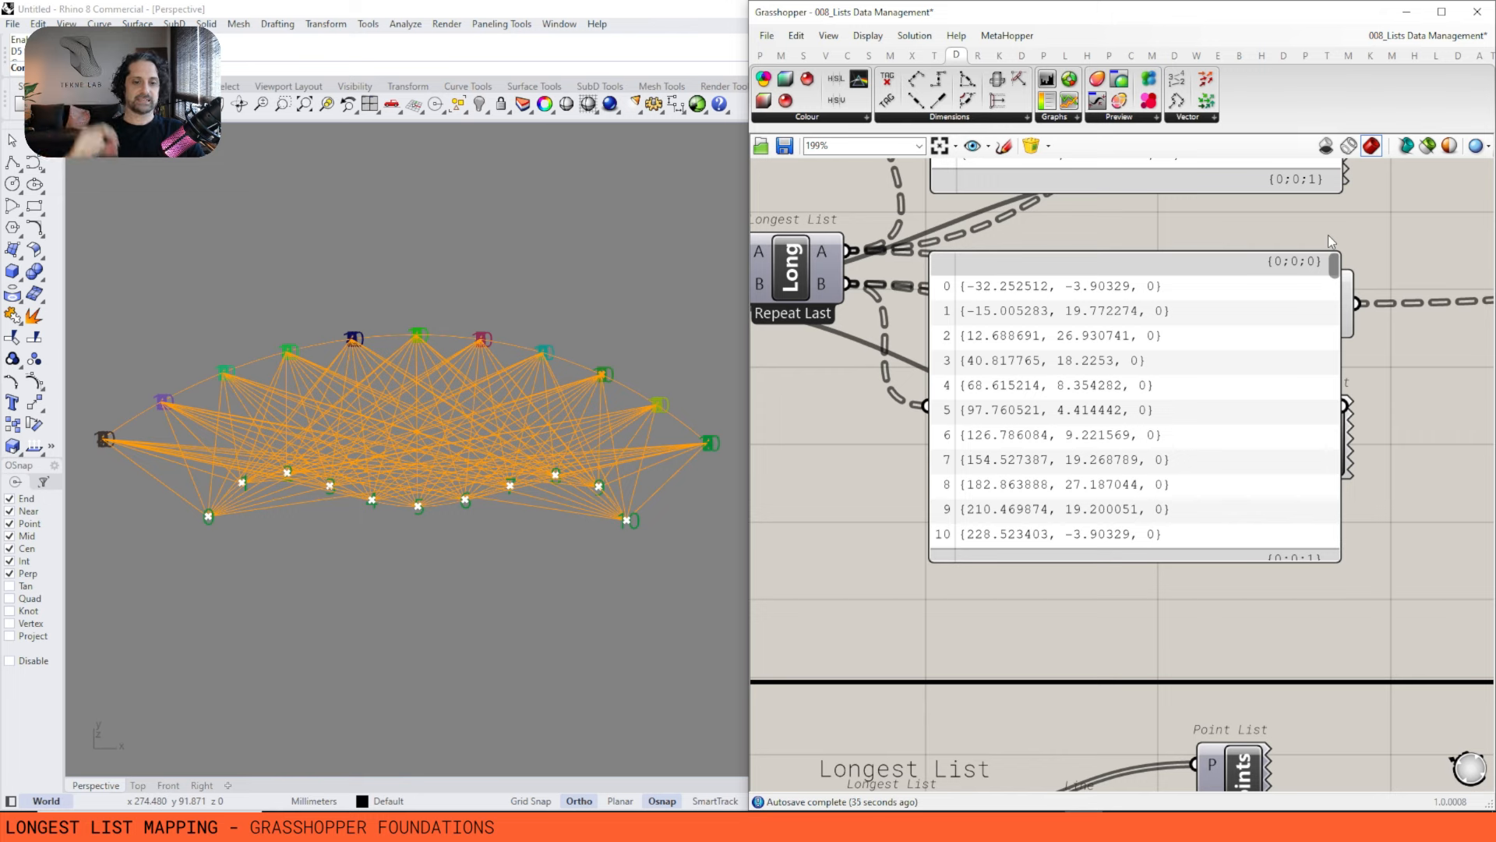
# Shift the lower output panel down and place the Line component between the two panels.
pyautogui.scroll(-2, 1068, 394)
pyautogui.moveTo(1065, 391); pyautogui.dragTo(1202, 518, button='right')
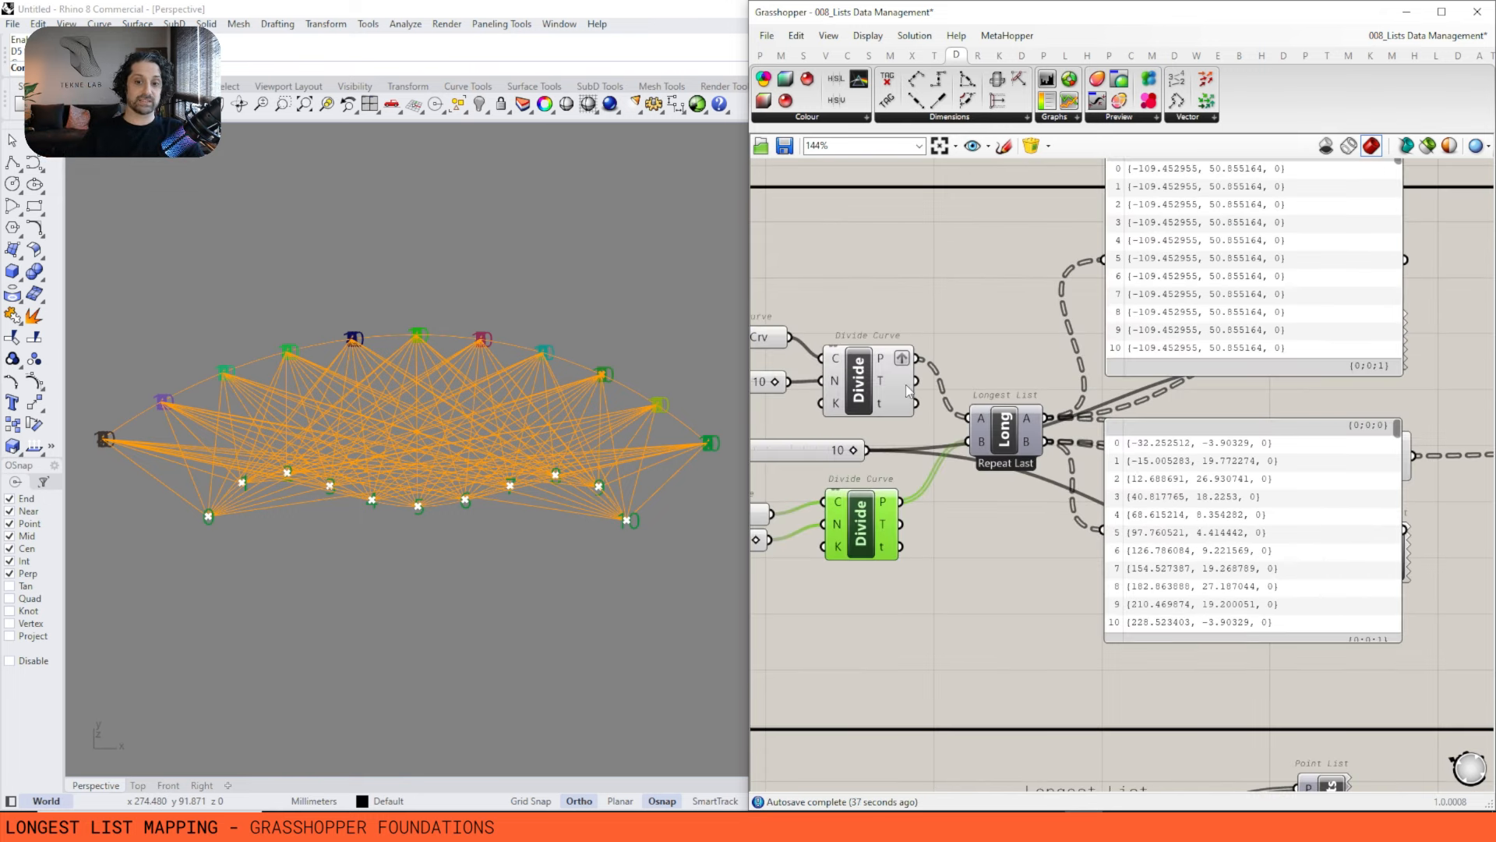
pyautogui.click(881, 357)
pyautogui.scroll(-1, 1013, 389)
pyautogui.moveTo(1013, 390); pyautogui.dragTo(921, 394, button='right')
pyautogui.moveTo(1115, 508); pyautogui.dragTo(1126, 562)
pyautogui.moveTo(1235, 468); pyautogui.dragTo(1117, 444)
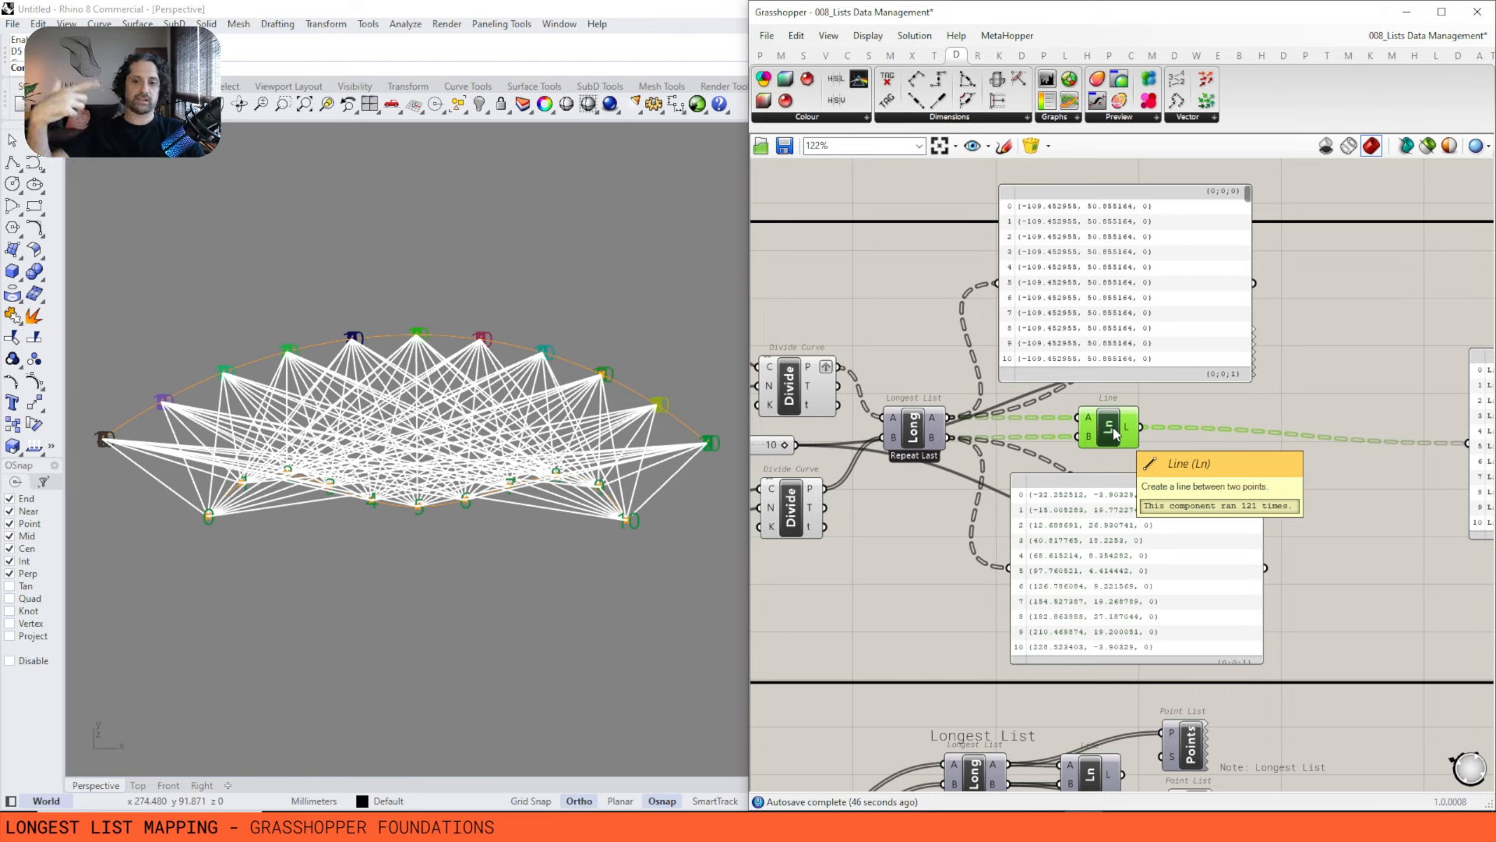
pyautogui.scroll(3, 1116, 434)
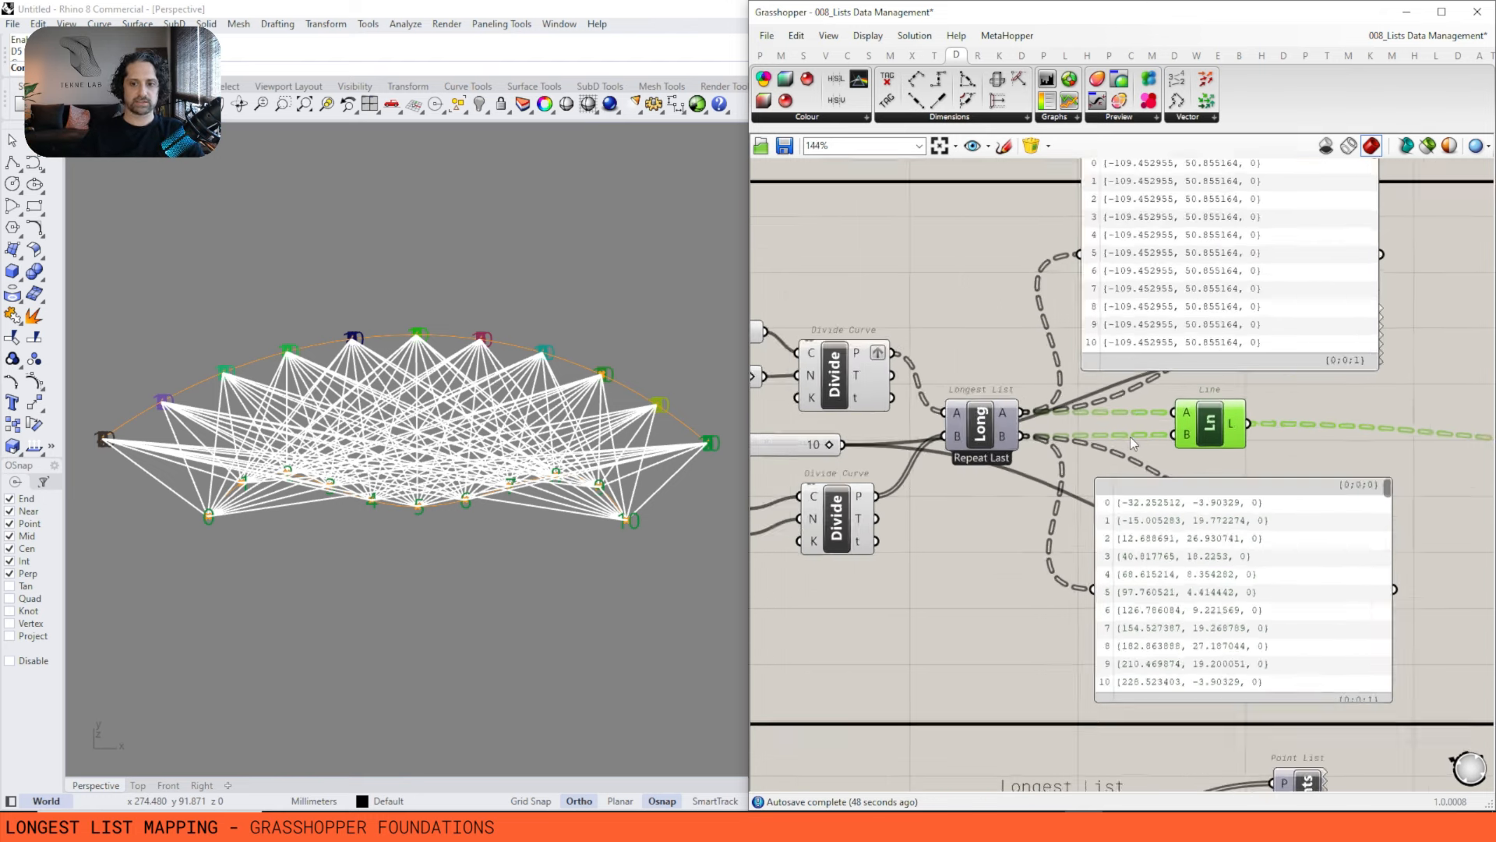
# Transfer the Longest List's output wires to the two Divide Curve P outputs and delete the Longest List.
pyautogui.keyDown('ctrl'); pyautogui.keyDown('shift'); pyautogui.moveTo(1072, 398); pyautogui.dragTo(925, 328); pyautogui.keyUp('shift'); pyautogui.keyUp('ctrl')
pyautogui.keyDown('ctrl'); pyautogui.keyDown('shift'); pyautogui.moveTo(1071, 425); pyautogui.dragTo(900, 496); pyautogui.keyUp('shift'); pyautogui.keyUp('ctrl')
pyautogui.click(1046, 425)
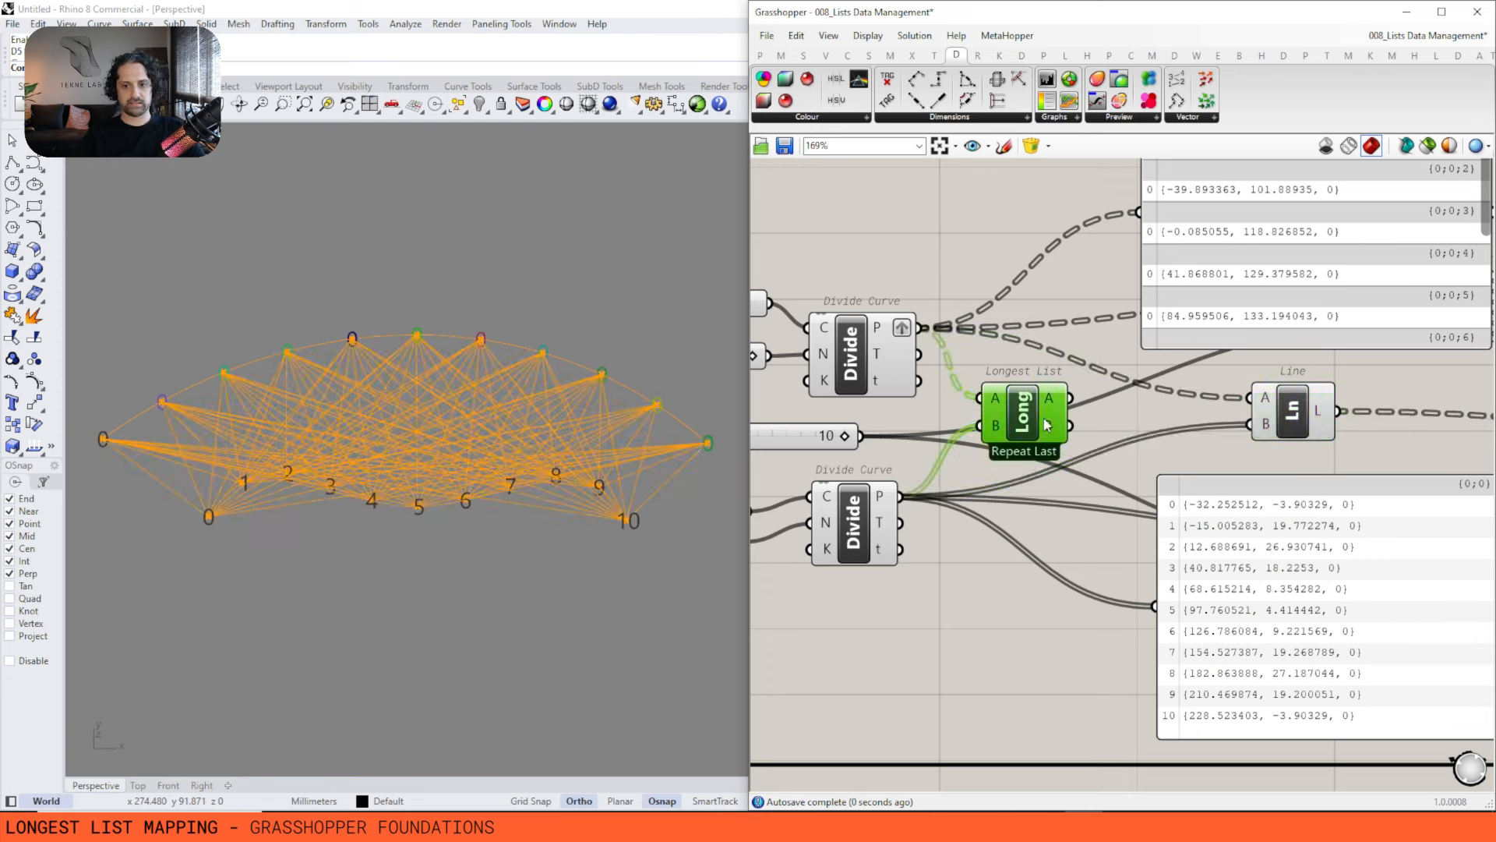
pyautogui.press('Delete')
# Reposition the two coordinate panels and the Line component closer to the Divide Curve components.
pyautogui.moveTo(1211, 409); pyautogui.dragTo(1119, 422, button='right')
pyautogui.scroll(-1, 1119, 401)
pyautogui.moveTo(1099, 297); pyautogui.dragTo(986, 257)
pyautogui.moveTo(1135, 587); pyautogui.dragTo(985, 654)
pyautogui.moveTo(1204, 425); pyautogui.dragTo(1149, 461)
pyautogui.moveTo(1089, 457); pyautogui.dragTo(1144, 458, button='right')
pyautogui.moveTo(1199, 471); pyautogui.dragTo(1164, 450)
# Place the flat list panel beside the grafted panel above the definition and compare their contents.
pyautogui.moveTo(1115, 654); pyautogui.dragTo(1342, 204)
pyautogui.moveTo(1342, 204); pyautogui.dragTo(1275, 362, button='right')
pyautogui.scroll(3, 1275, 361)
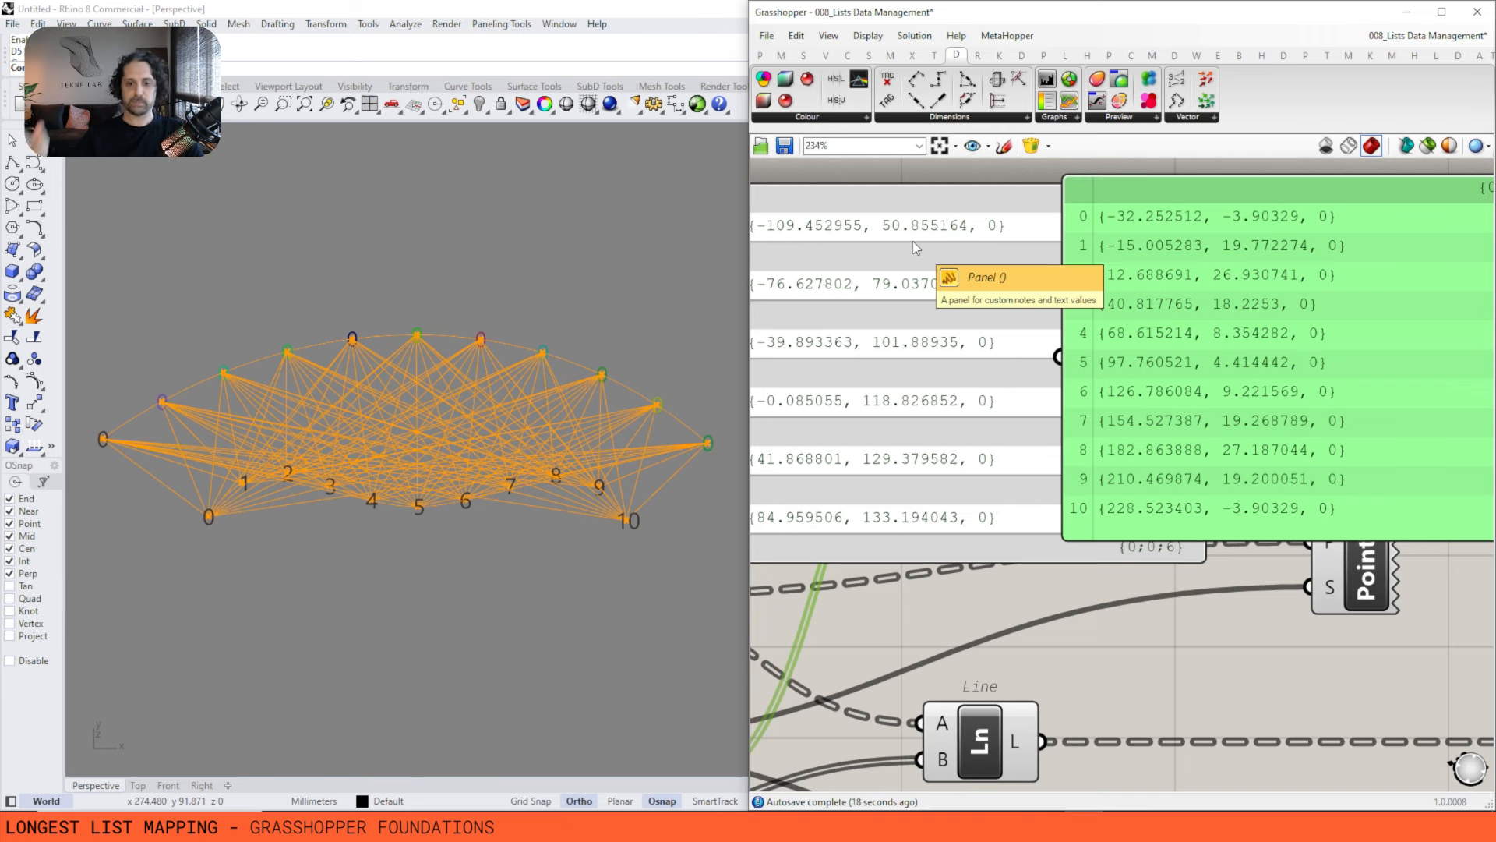
pyautogui.scroll(-3, 913, 241)
pyautogui.moveTo(1000, 424); pyautogui.dragTo(1073, 421, button='right')
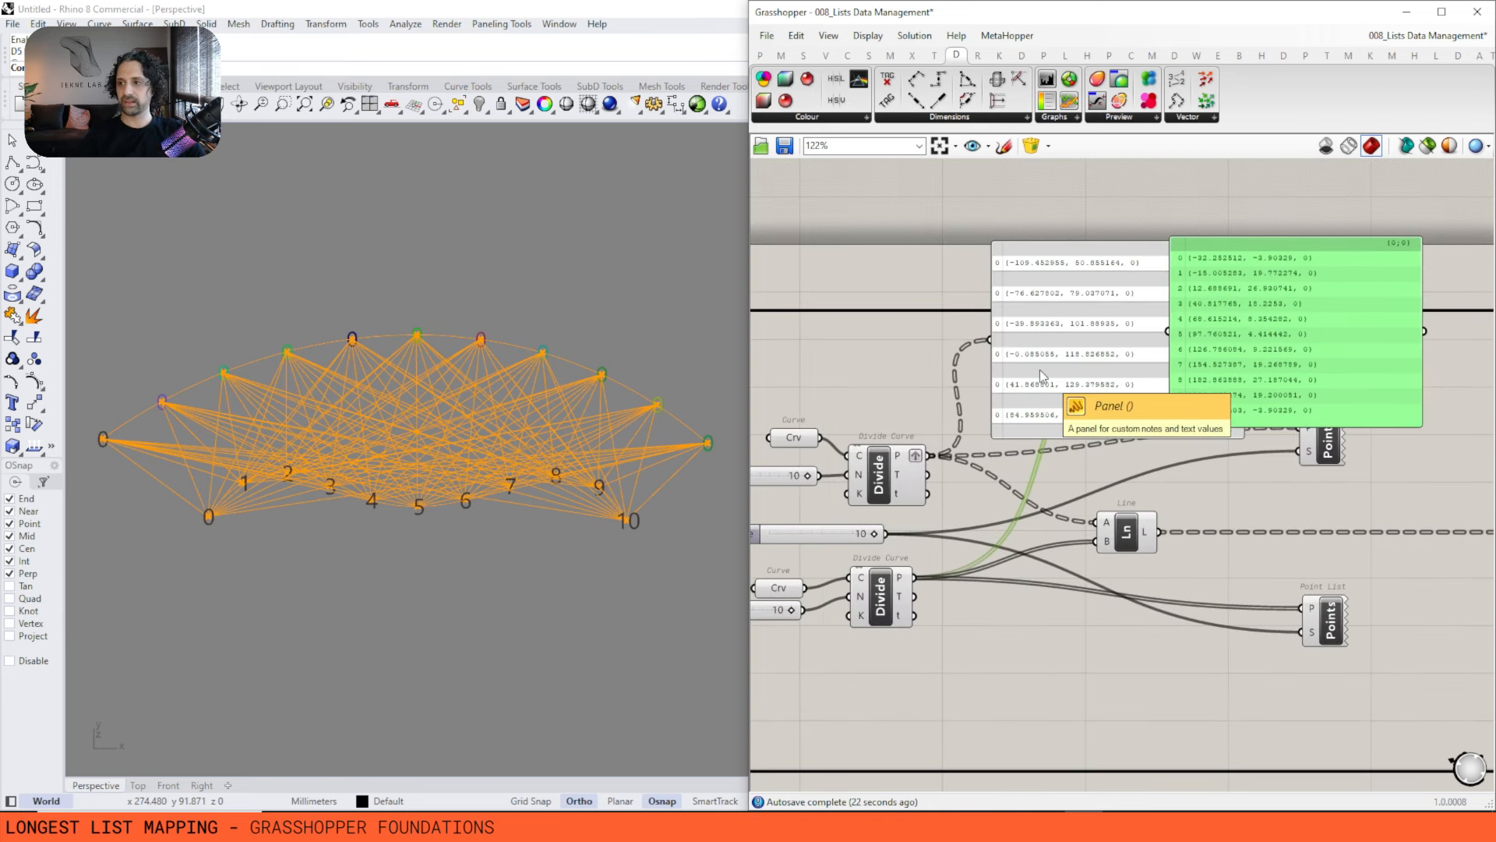
pyautogui.moveTo(1039, 370); pyautogui.dragTo(1056, 365, button='right')
pyautogui.moveTo(1244, 351); pyautogui.dragTo(1221, 358)
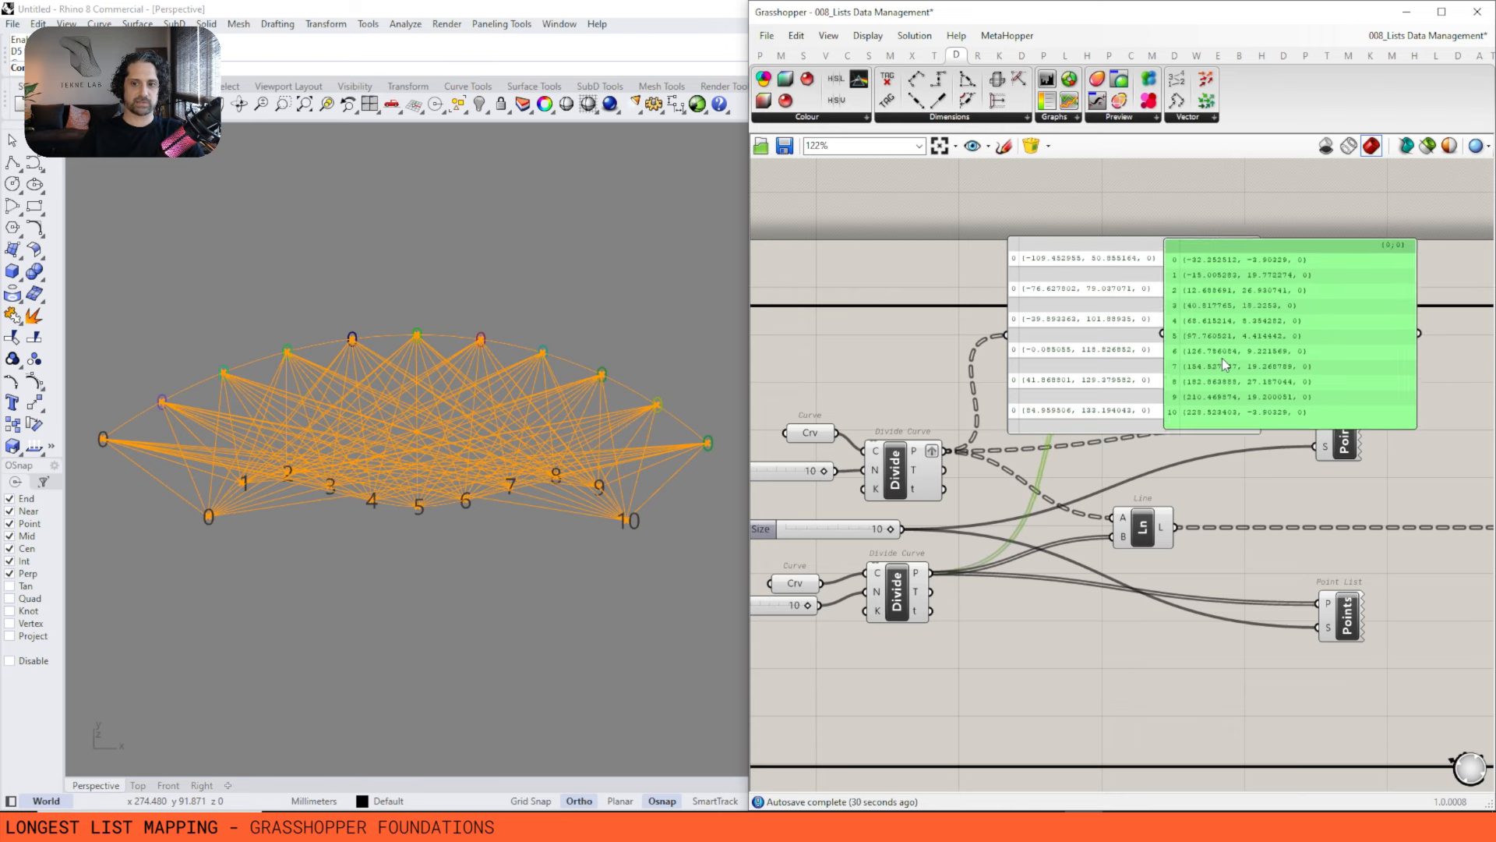
# Remove Graft from the upper Divide Curve's P output, select both panels and inspect the Line output.
pyautogui.rightClick(931, 452)
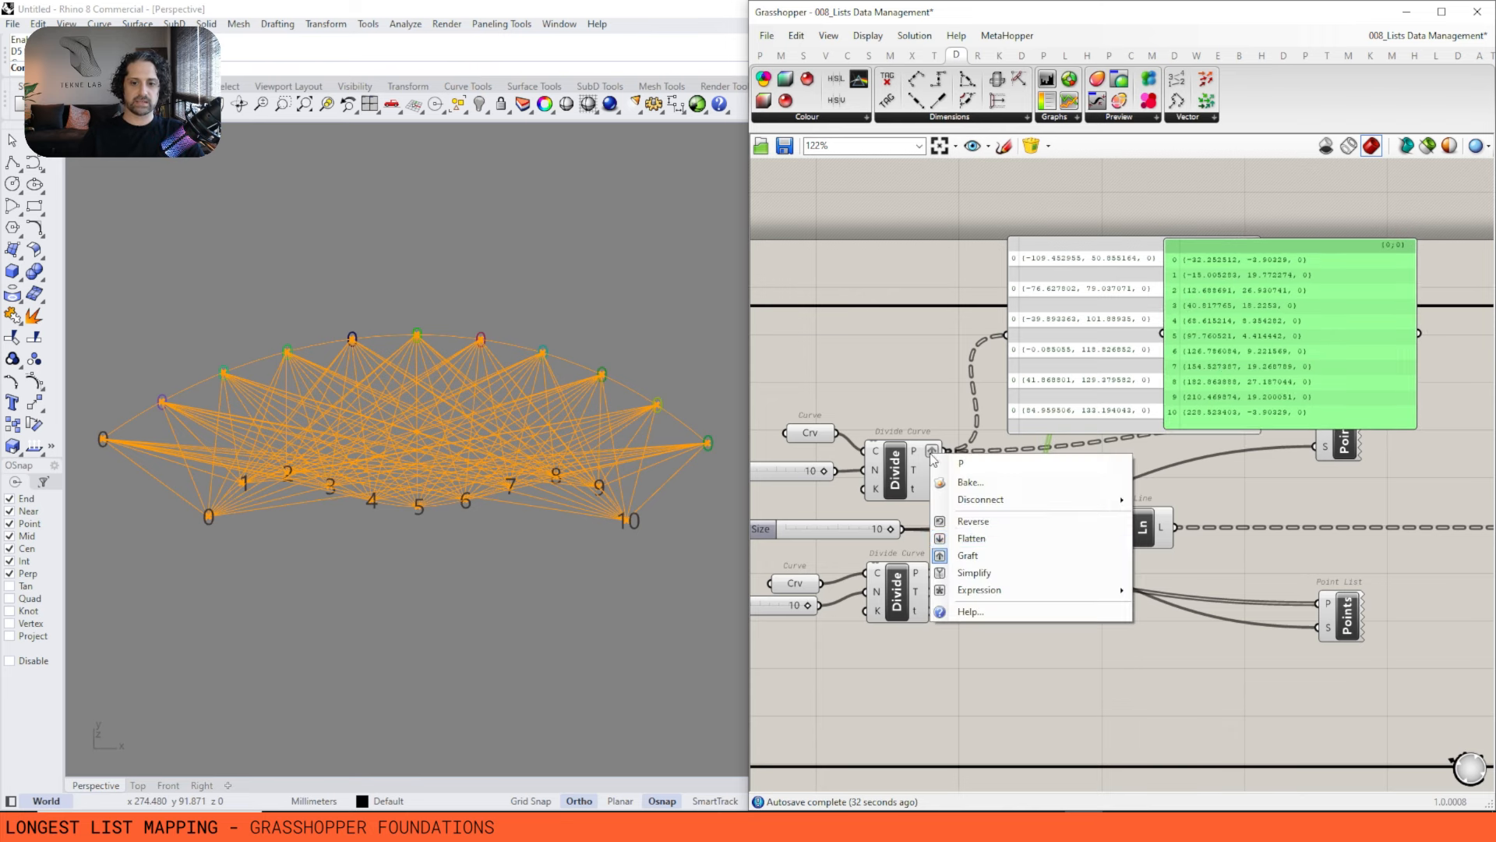
pyautogui.click(982, 557)
pyautogui.moveTo(1120, 503); pyautogui.dragTo(1120, 444, button='right')
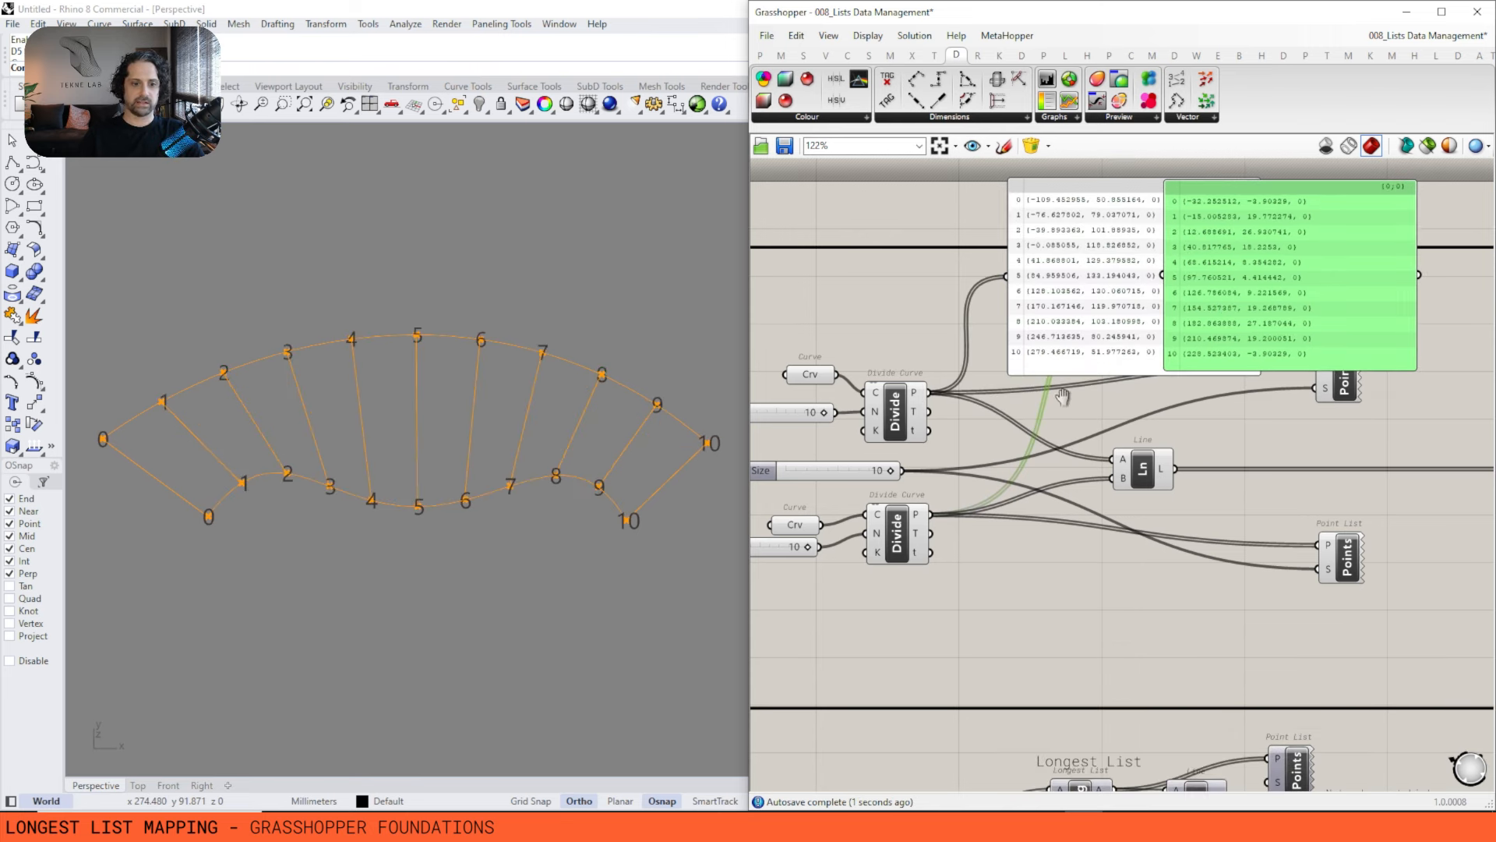
pyautogui.click(1091, 305)
pyautogui.keyDown('shift'); pyautogui.click(1261, 286); pyautogui.keyUp('shift')
pyautogui.moveTo(1165, 473)
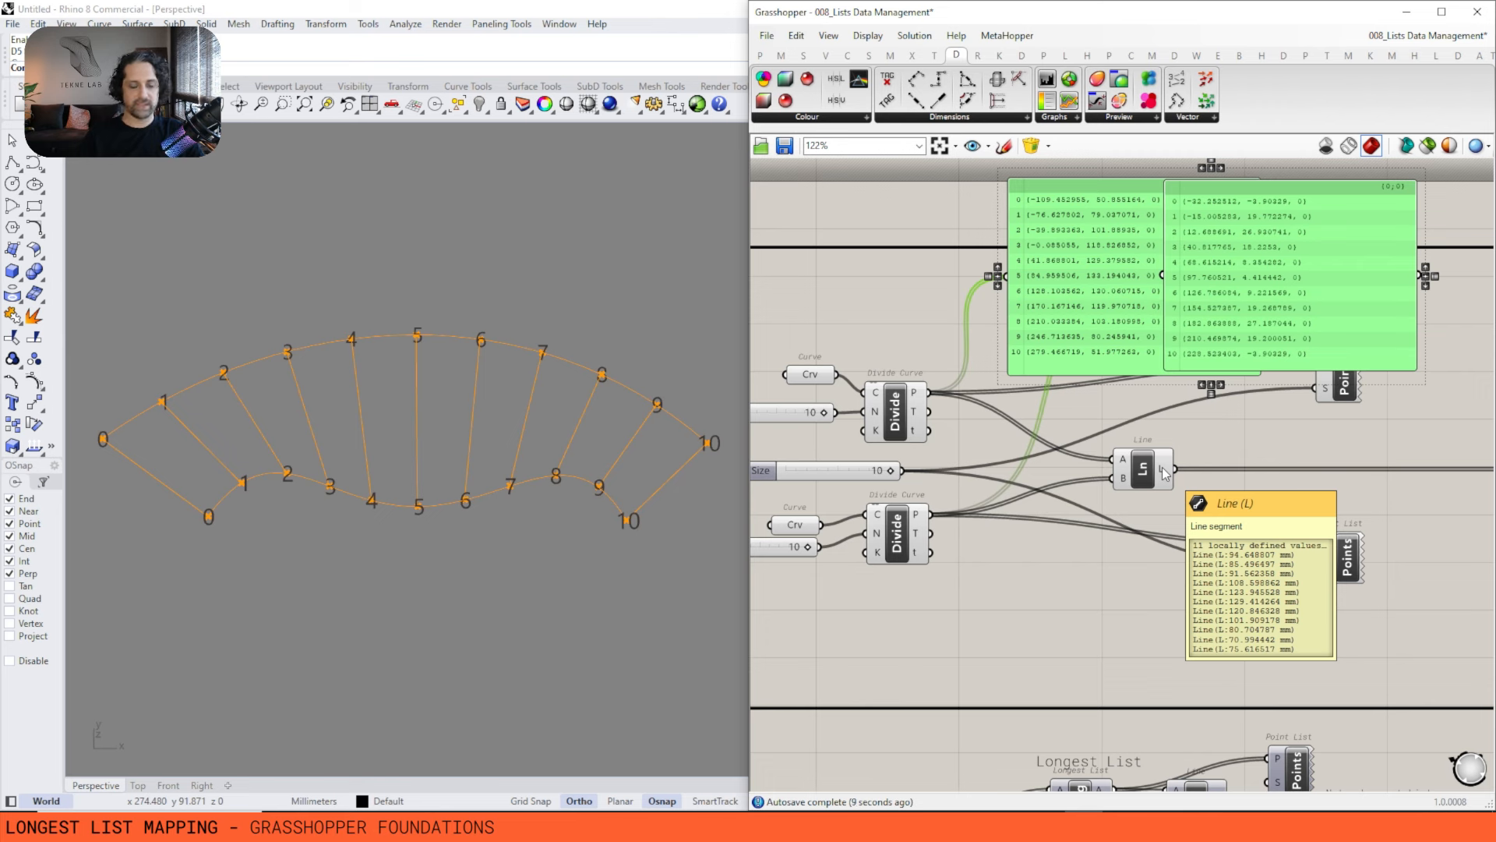
# Graft the upper Divide Curve's P output and inspect the branches in the Line component's output.
pyautogui.rightClick(917, 401)
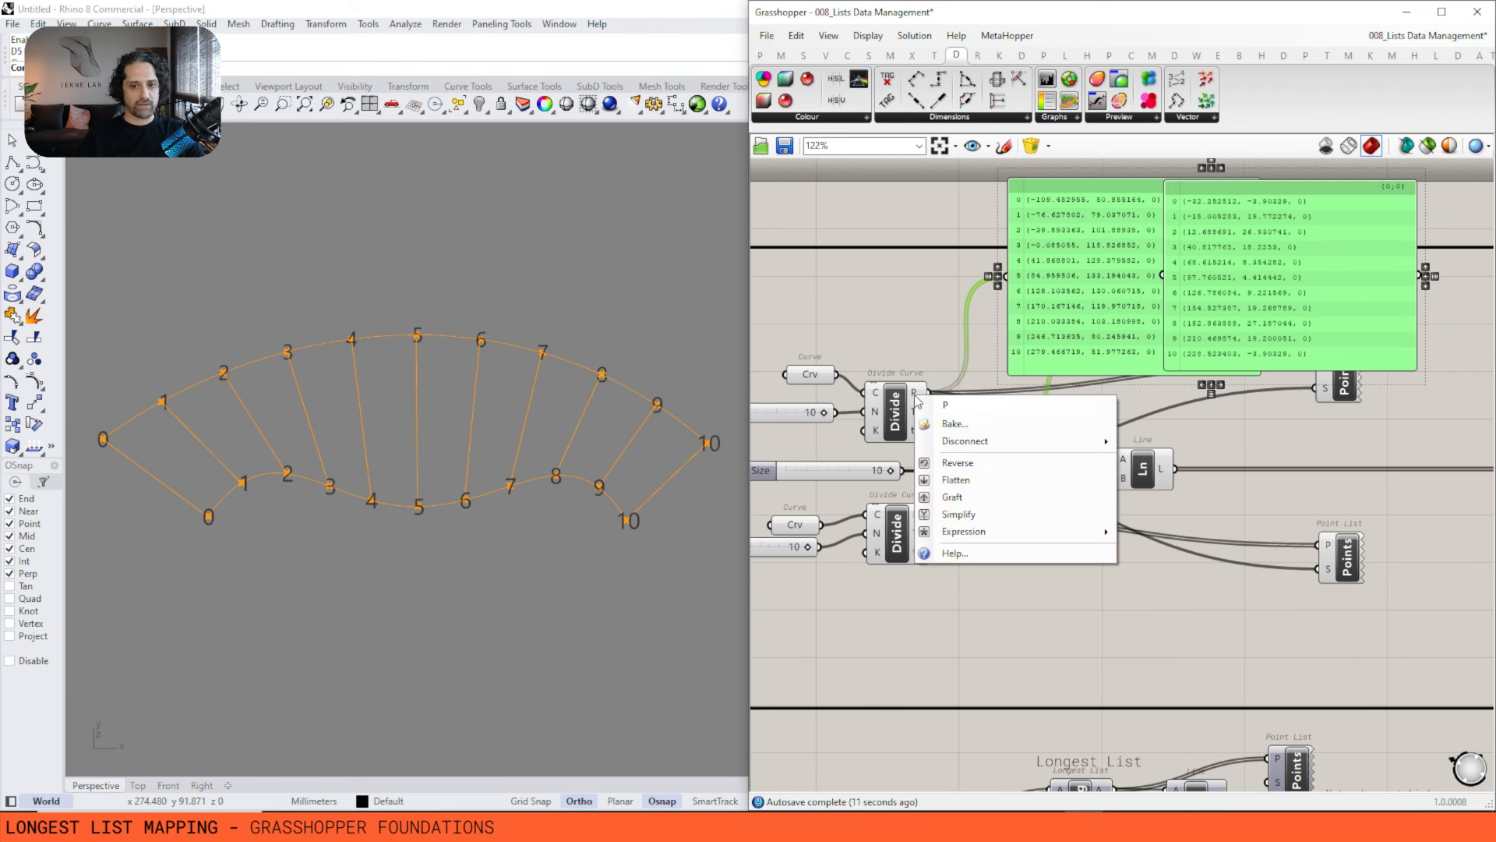
pyautogui.click(952, 497)
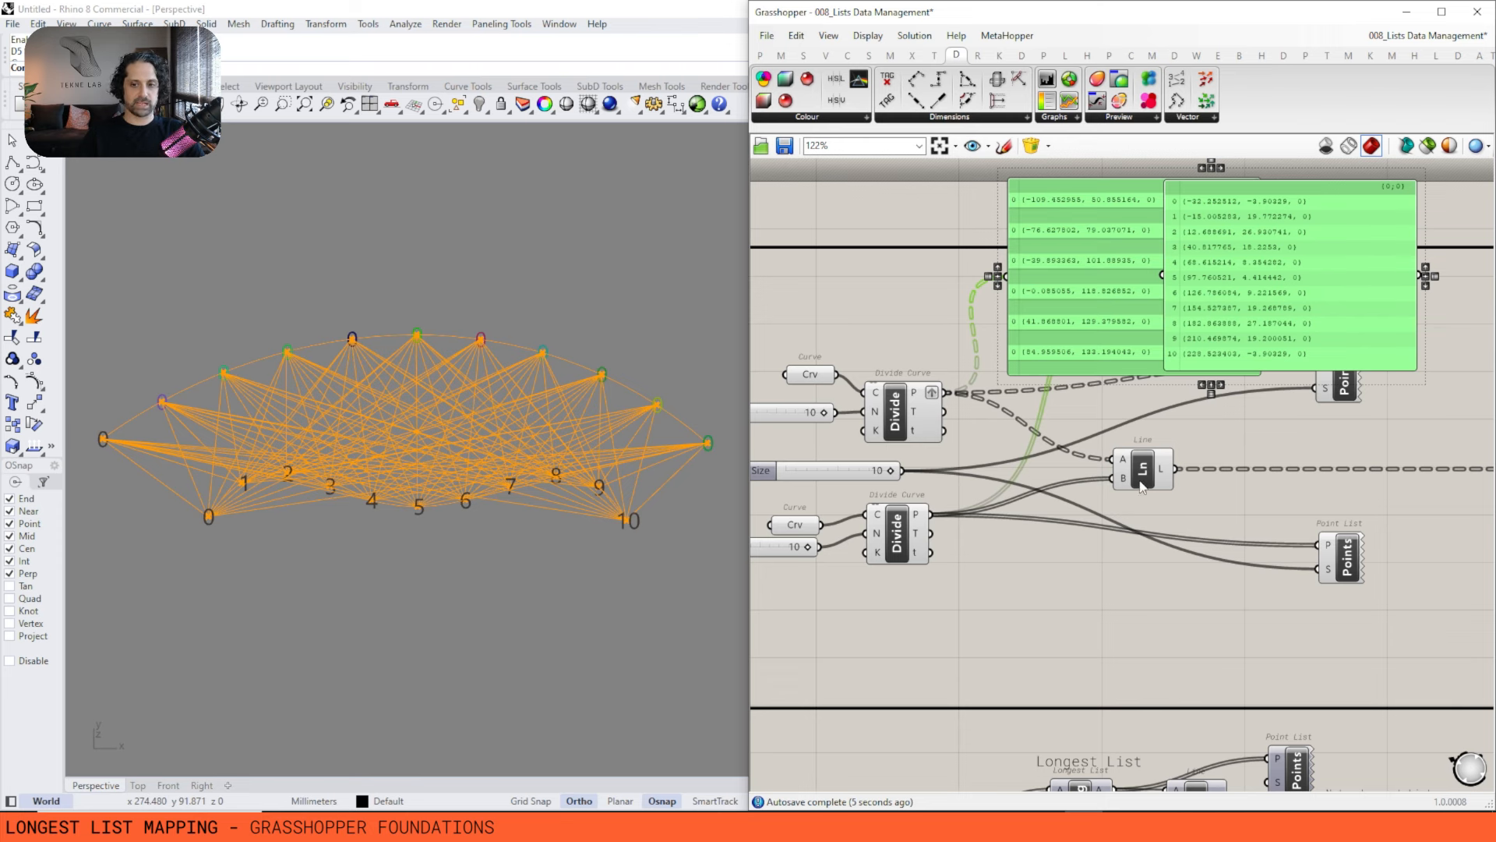
pyautogui.moveTo(1142, 487); pyautogui.dragTo(1068, 520, button='right')
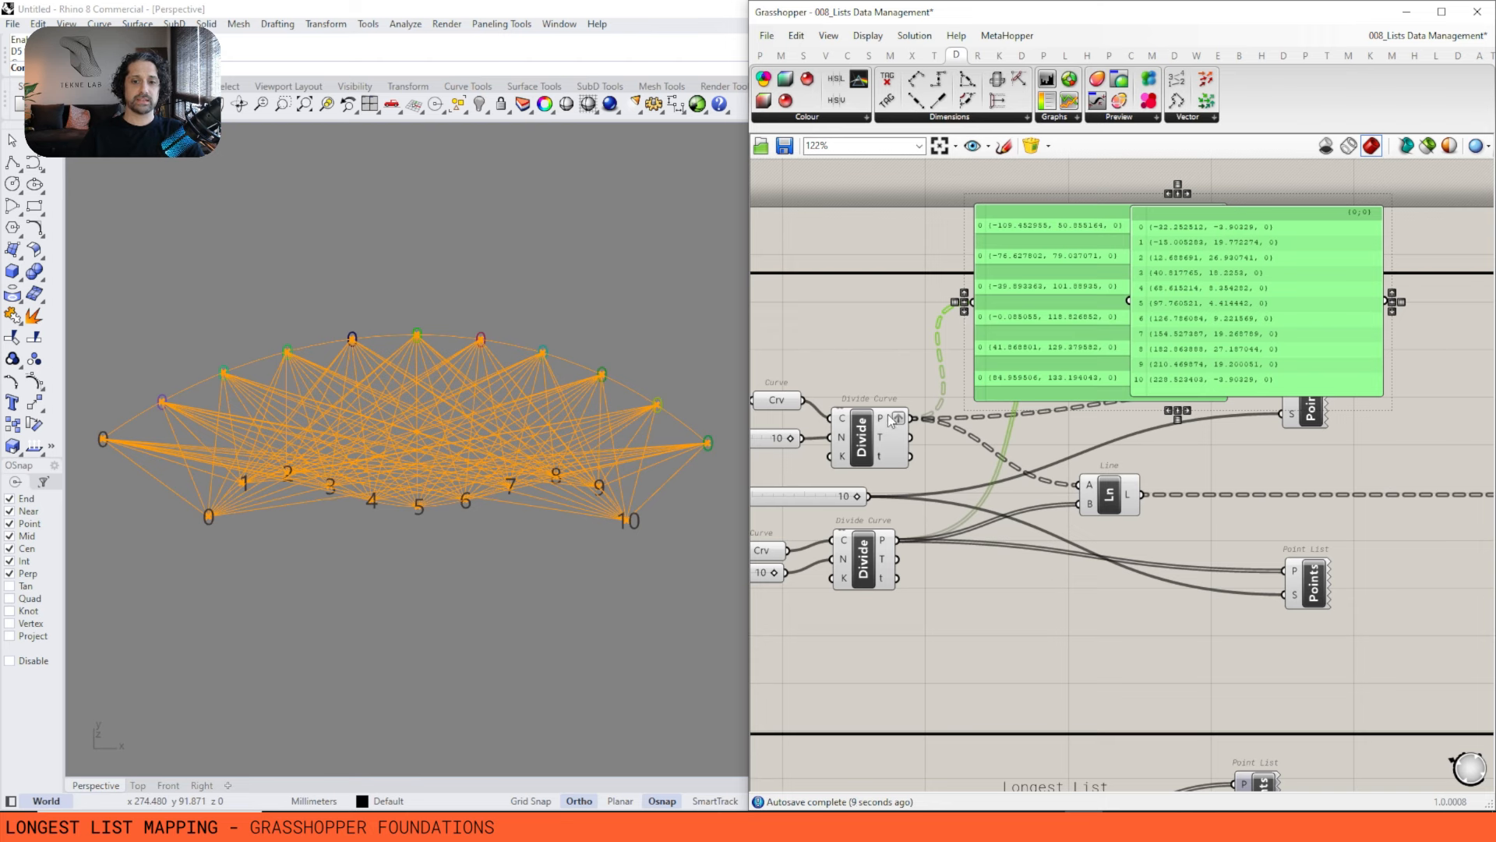
pyautogui.moveTo(891, 421); pyautogui.dragTo(947, 400, button='right')
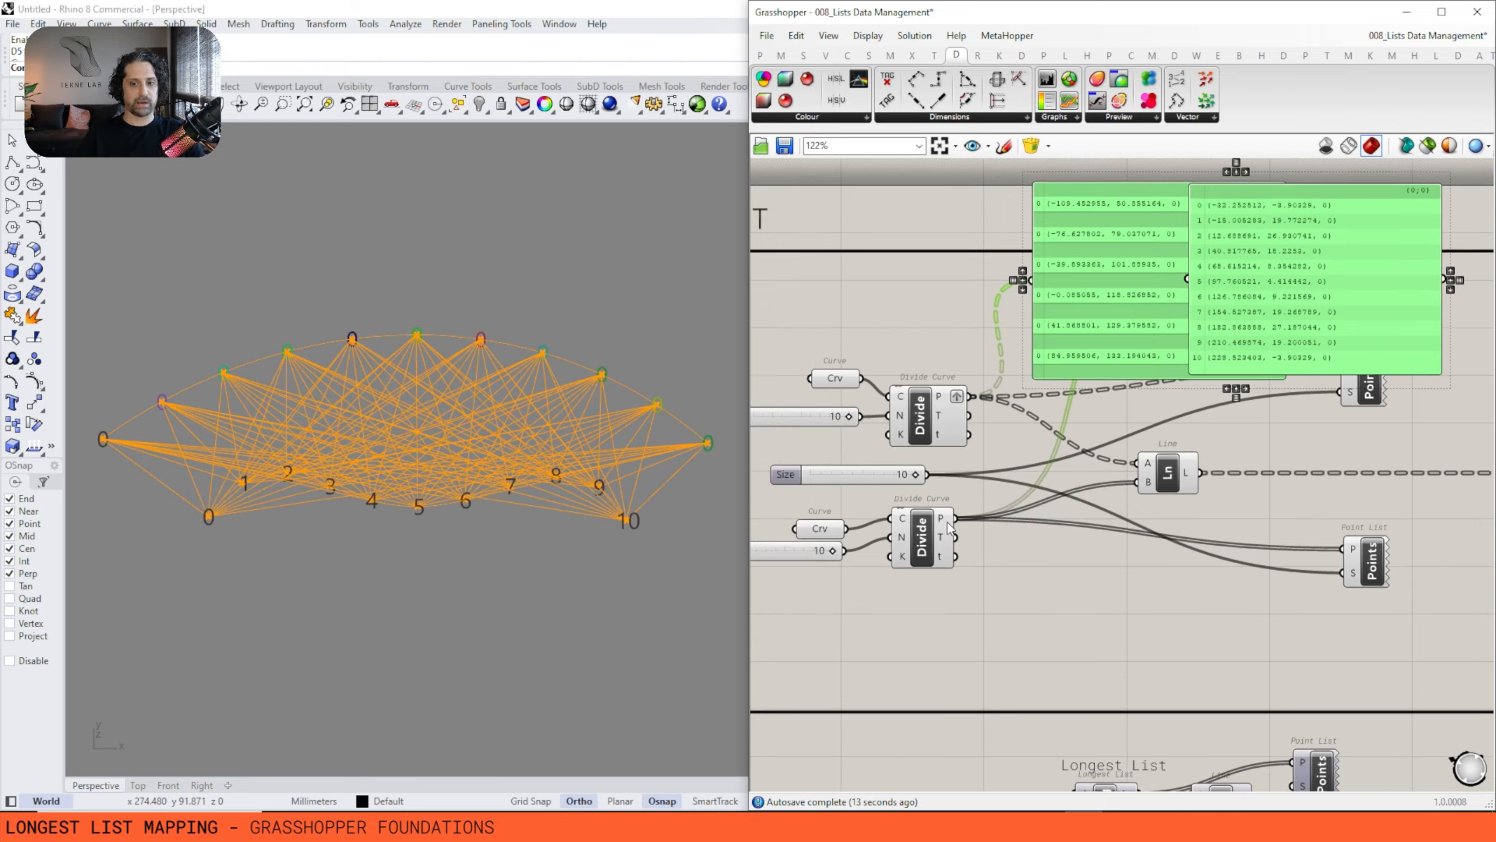
pyautogui.moveTo(949, 528)
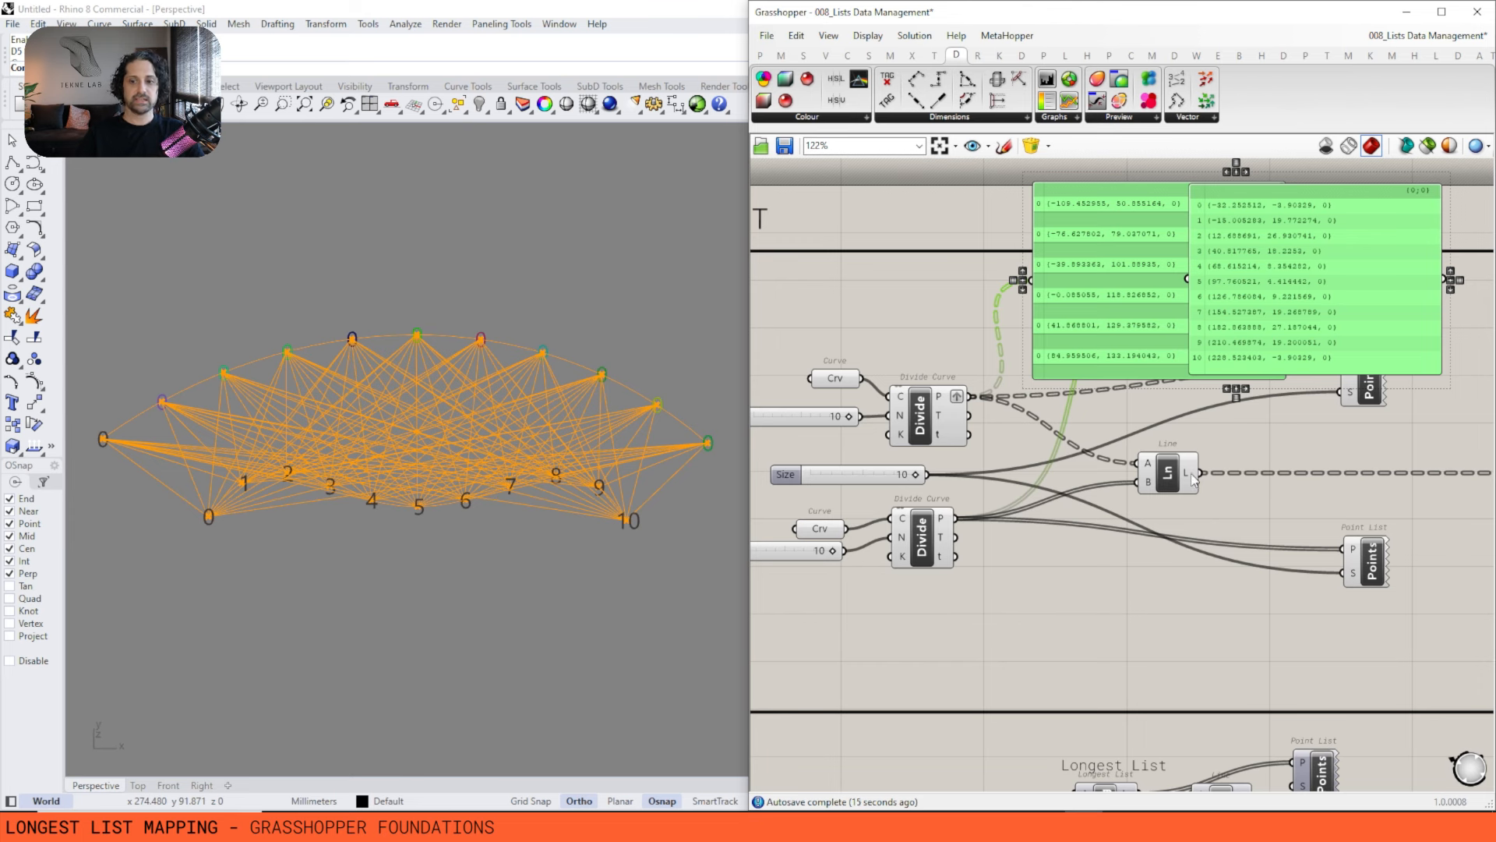
pyautogui.moveTo(1192, 477)
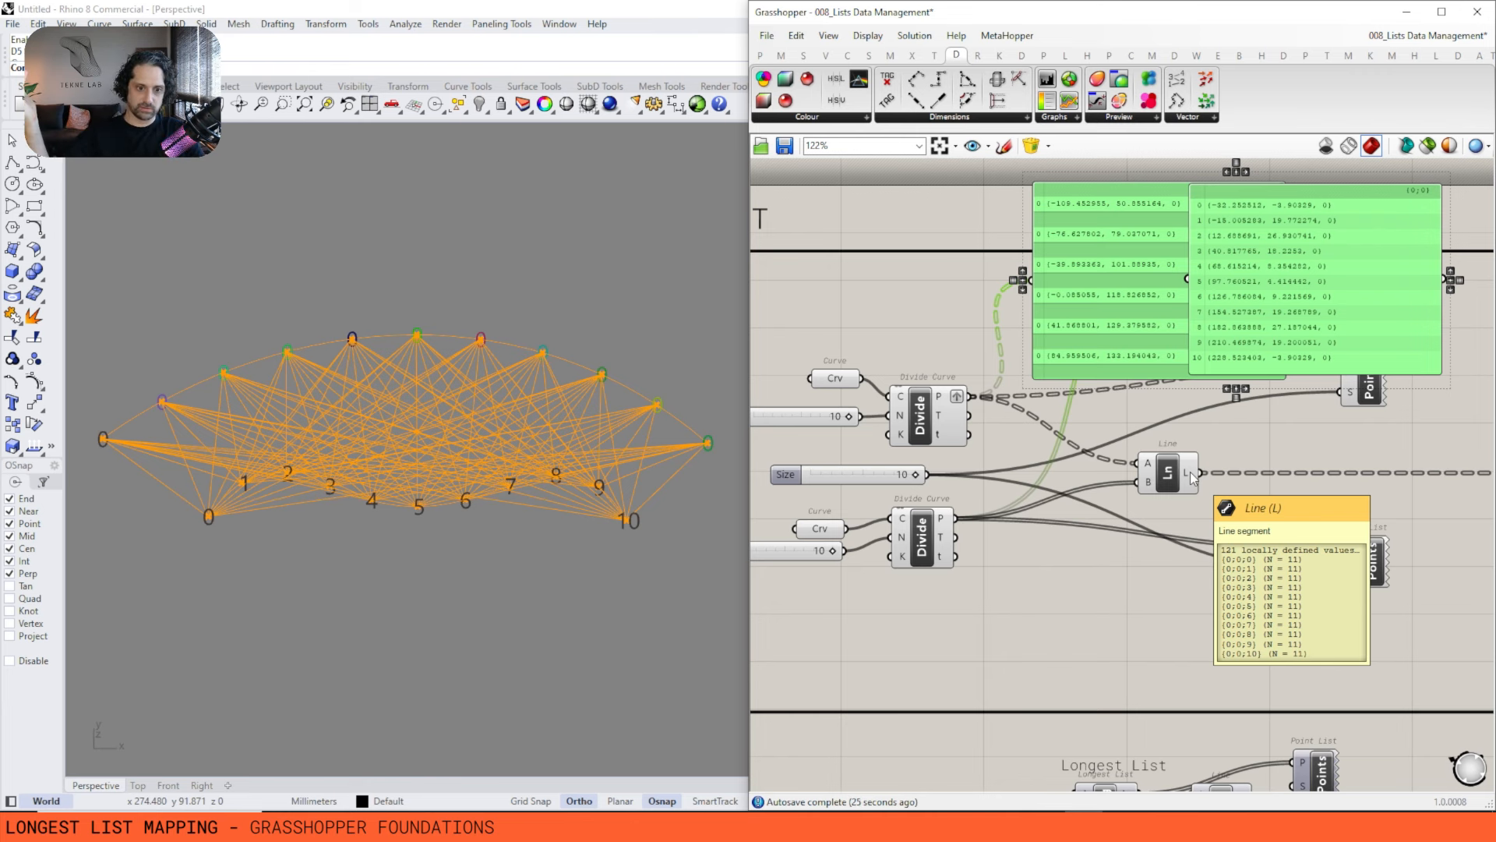
pyautogui.moveTo(1193, 477); pyautogui.dragTo(1209, 491, button='right')
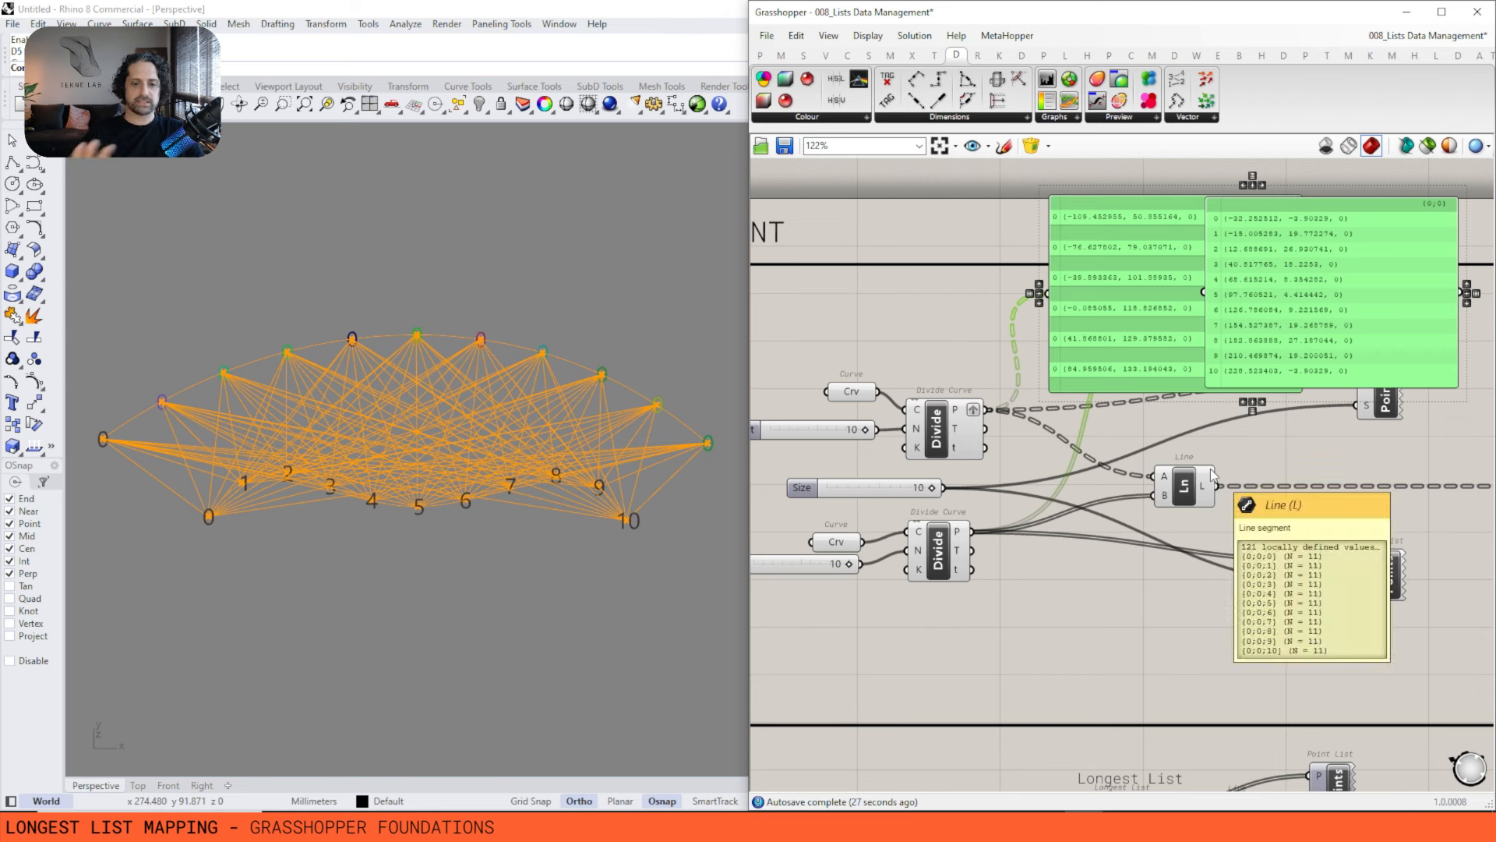
pyautogui.click(1199, 497)
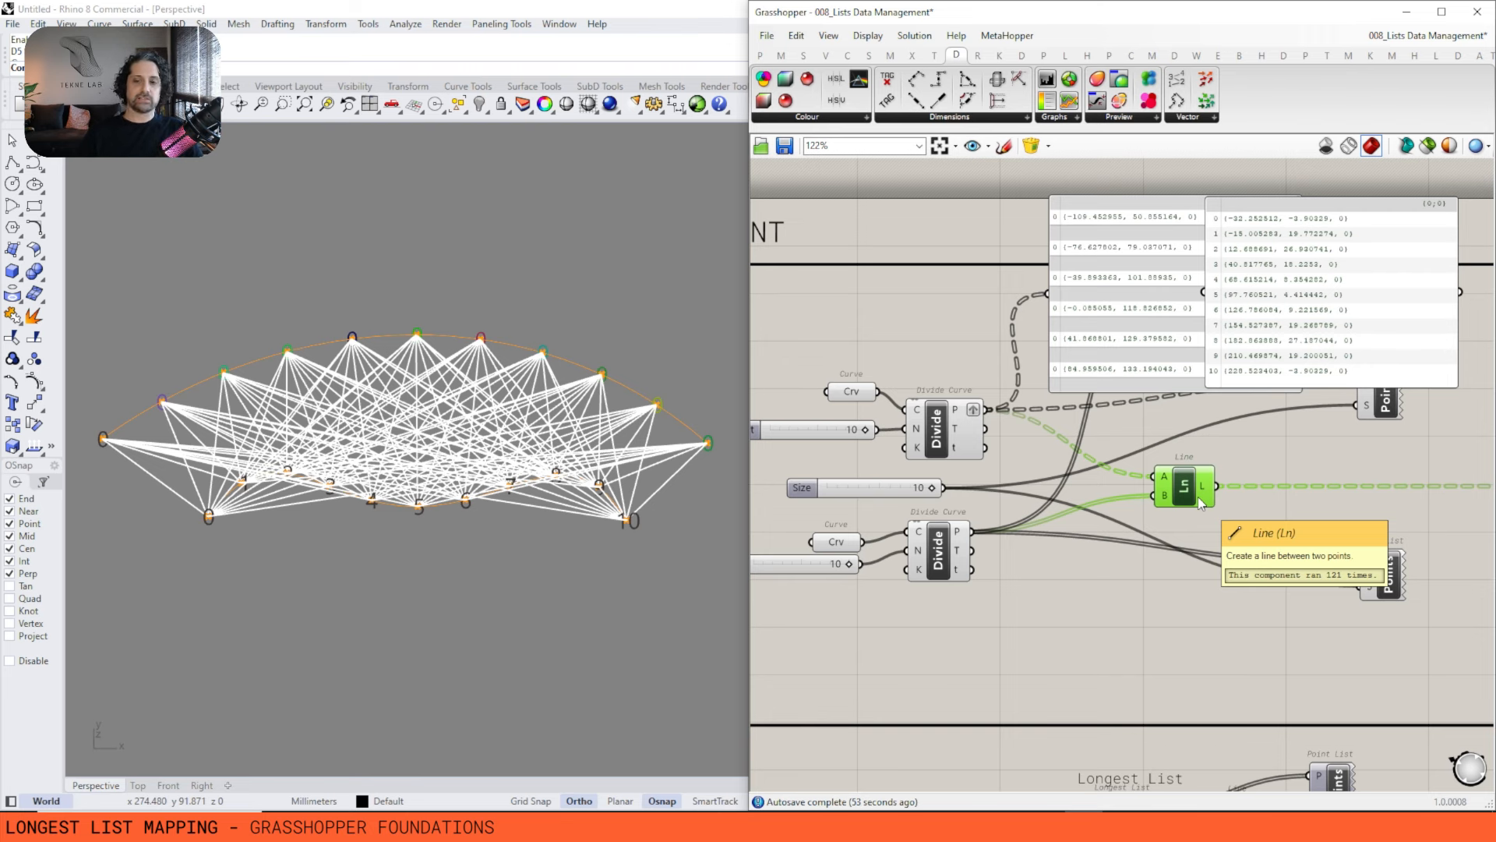
# Move the two Point List components above and below the Line component and select both coordinate panels.
pyautogui.moveTo(1200, 440); pyautogui.dragTo(1175, 437, button='right')
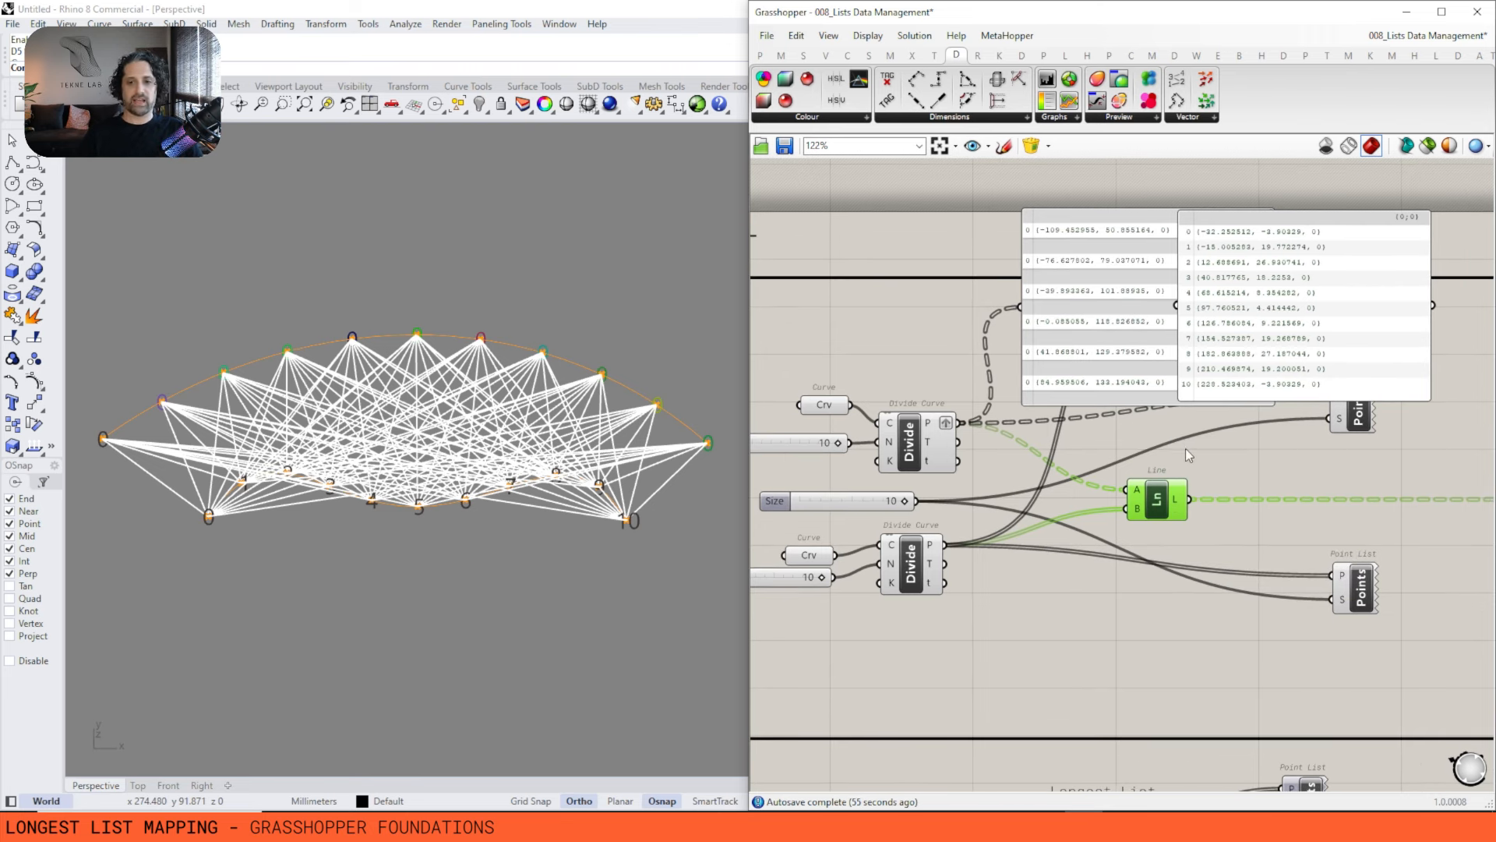
pyautogui.moveTo(1356, 420); pyautogui.dragTo(1174, 449)
pyautogui.moveTo(1360, 591); pyautogui.dragTo(1171, 576)
pyautogui.moveTo(1193, 571); pyautogui.dragTo(1238, 569, button='right')
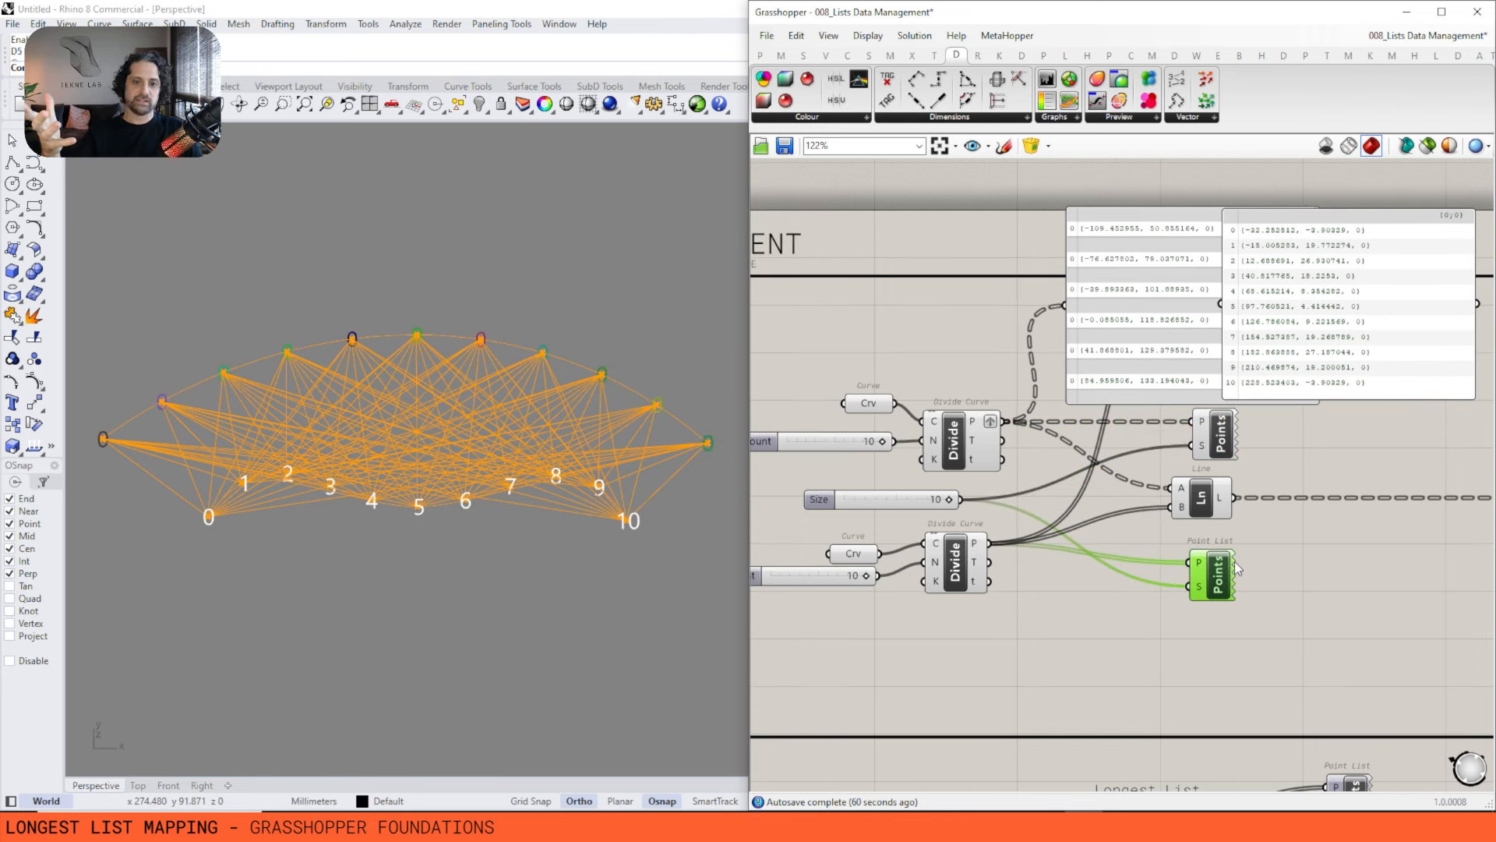
pyautogui.moveTo(1287, 281); pyautogui.dragTo(1296, 312, button='right')
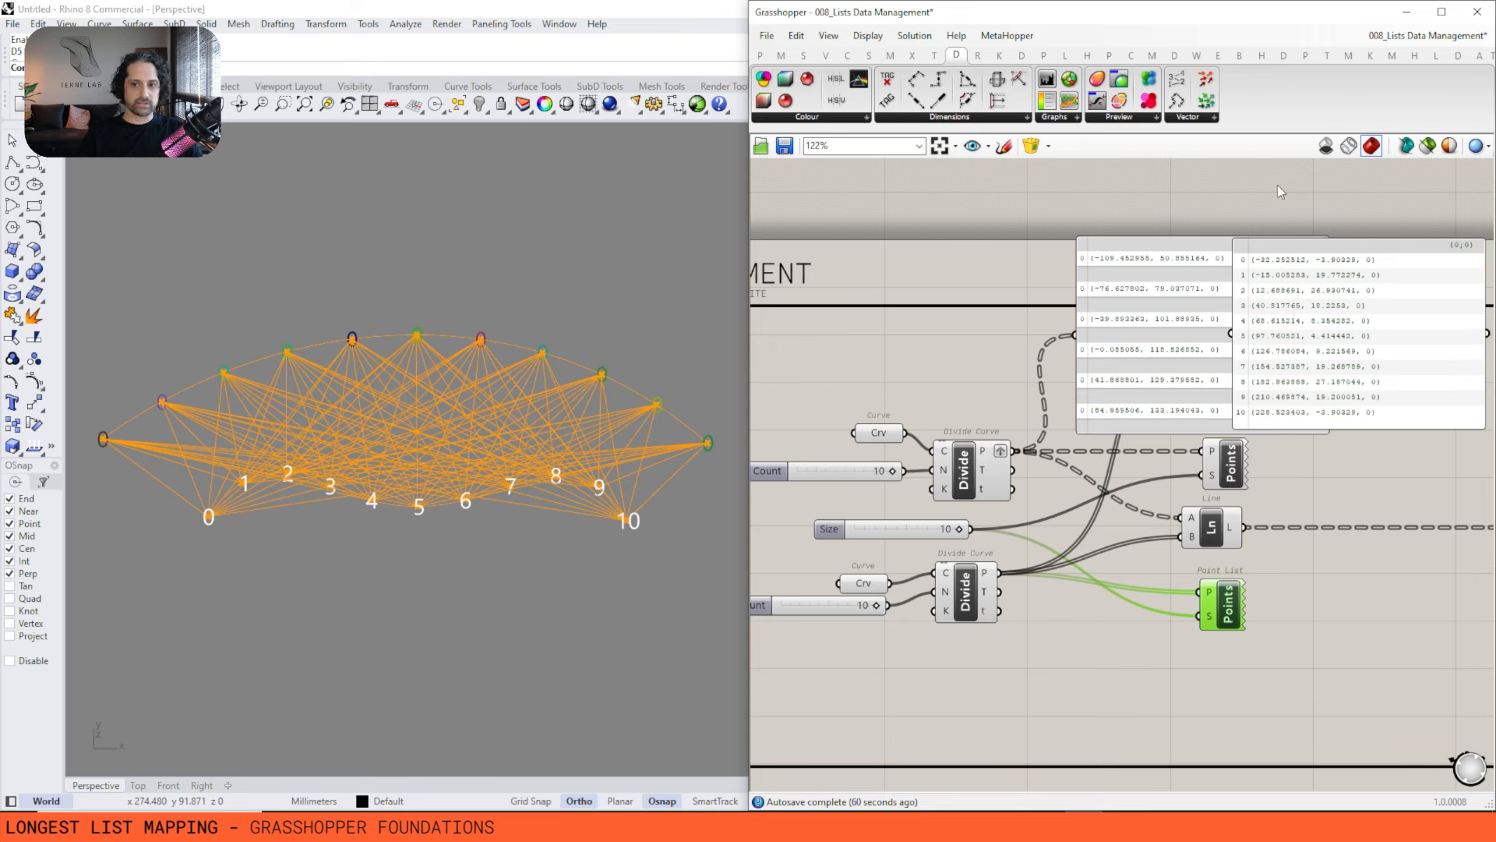
pyautogui.moveTo(1278, 184); pyautogui.dragTo(1173, 310)
pyautogui.moveTo(1315, 201); pyautogui.dragTo(1218, 287)
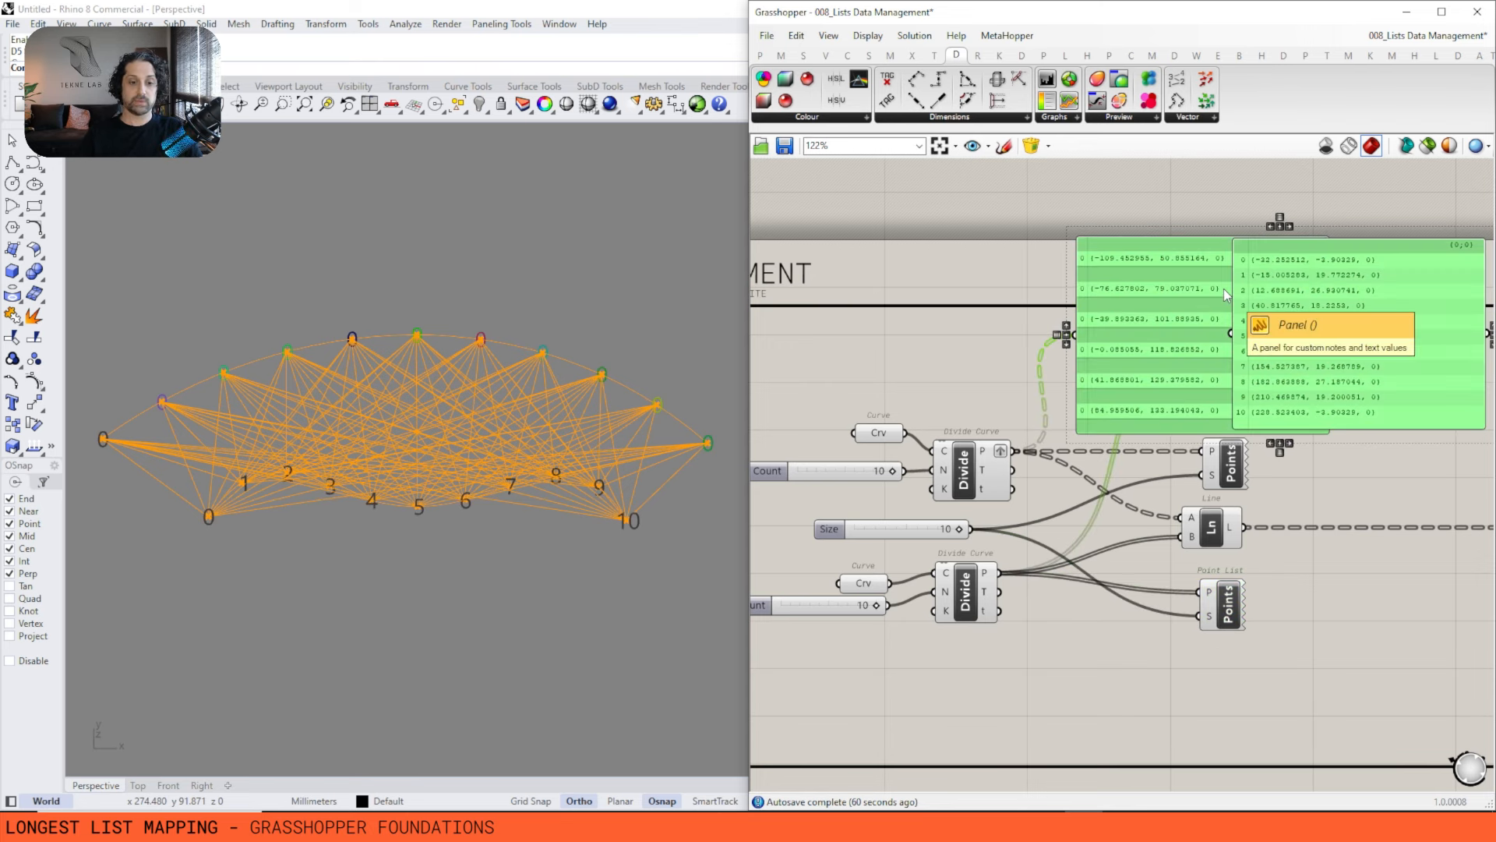
# Select the whole grafted line definition with its panels and turn its preview off.
pyautogui.moveTo(1230, 491); pyautogui.dragTo(1140, 332, button='right')
pyautogui.scroll(-2, 1264, 485)
pyautogui.moveTo(1246, 476); pyautogui.dragTo(871, 242)
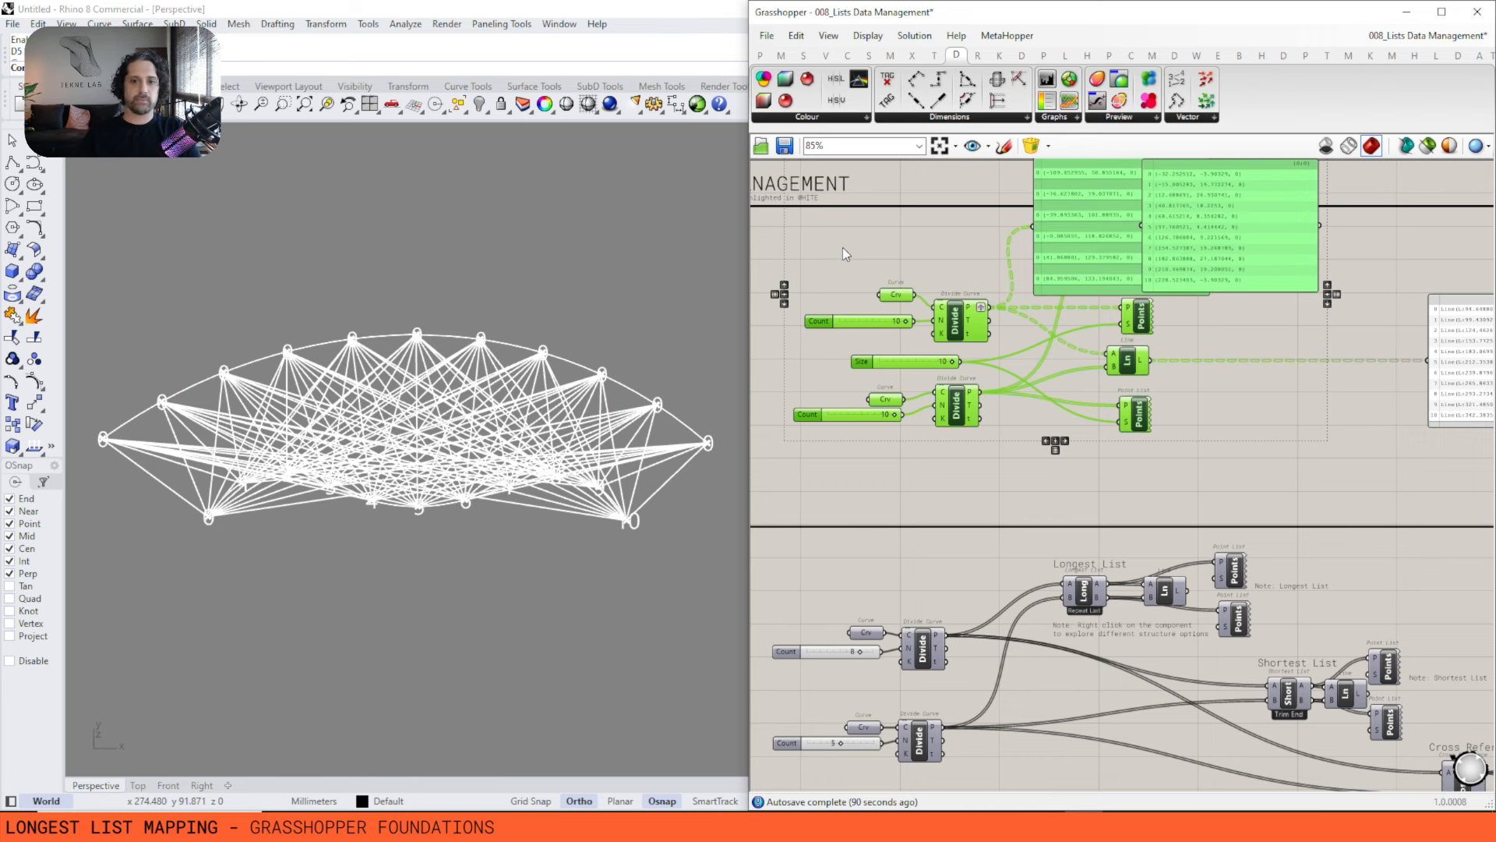
pyautogui.rightClick(846, 247)
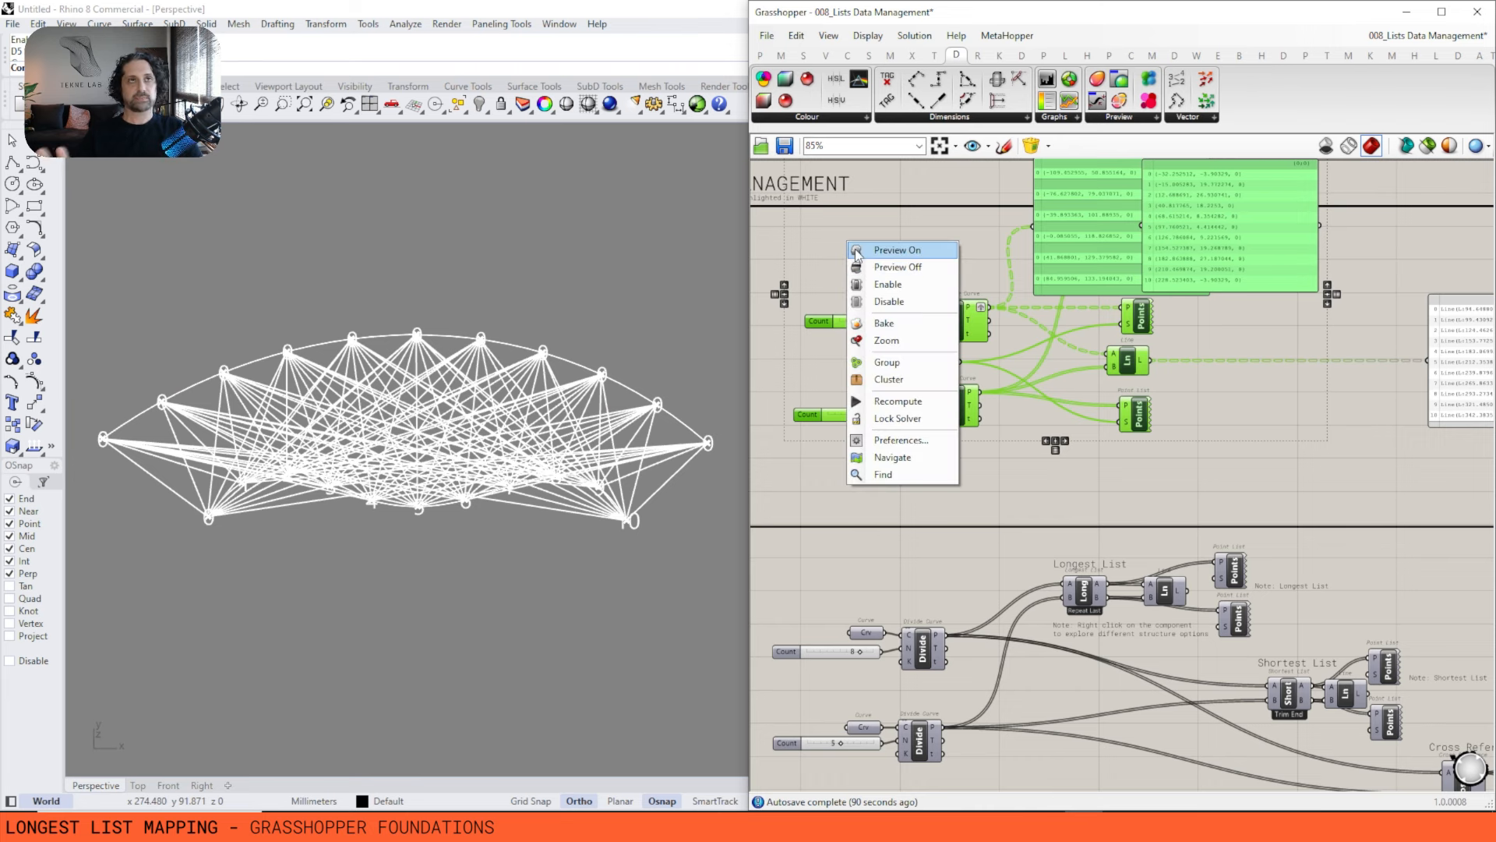
pyautogui.click(857, 252)
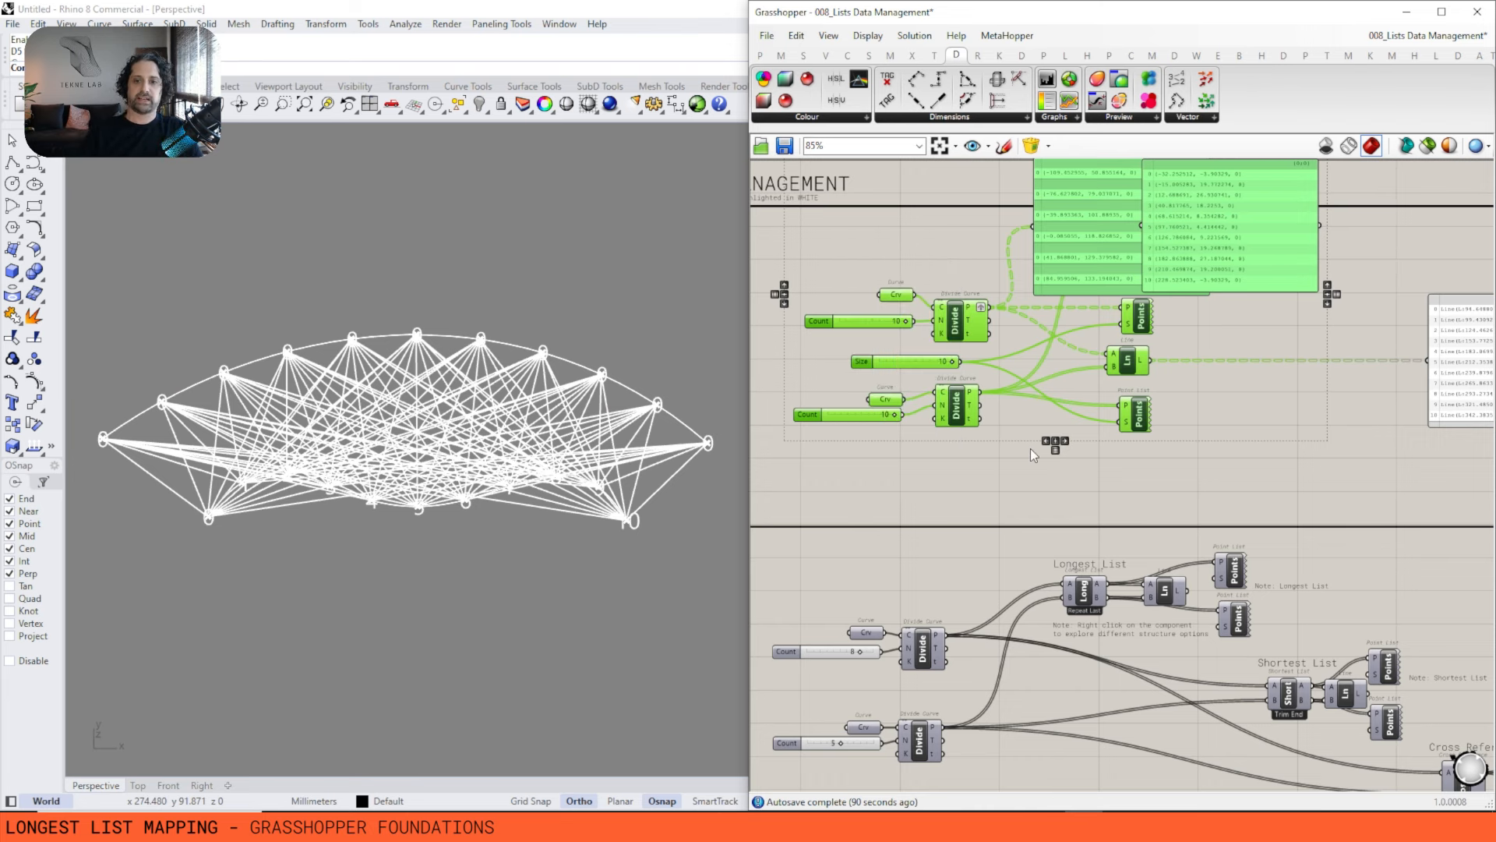
pyautogui.scroll(2, 1035, 518)
pyautogui.moveTo(1030, 414); pyautogui.dragTo(1039, 492, button='right')
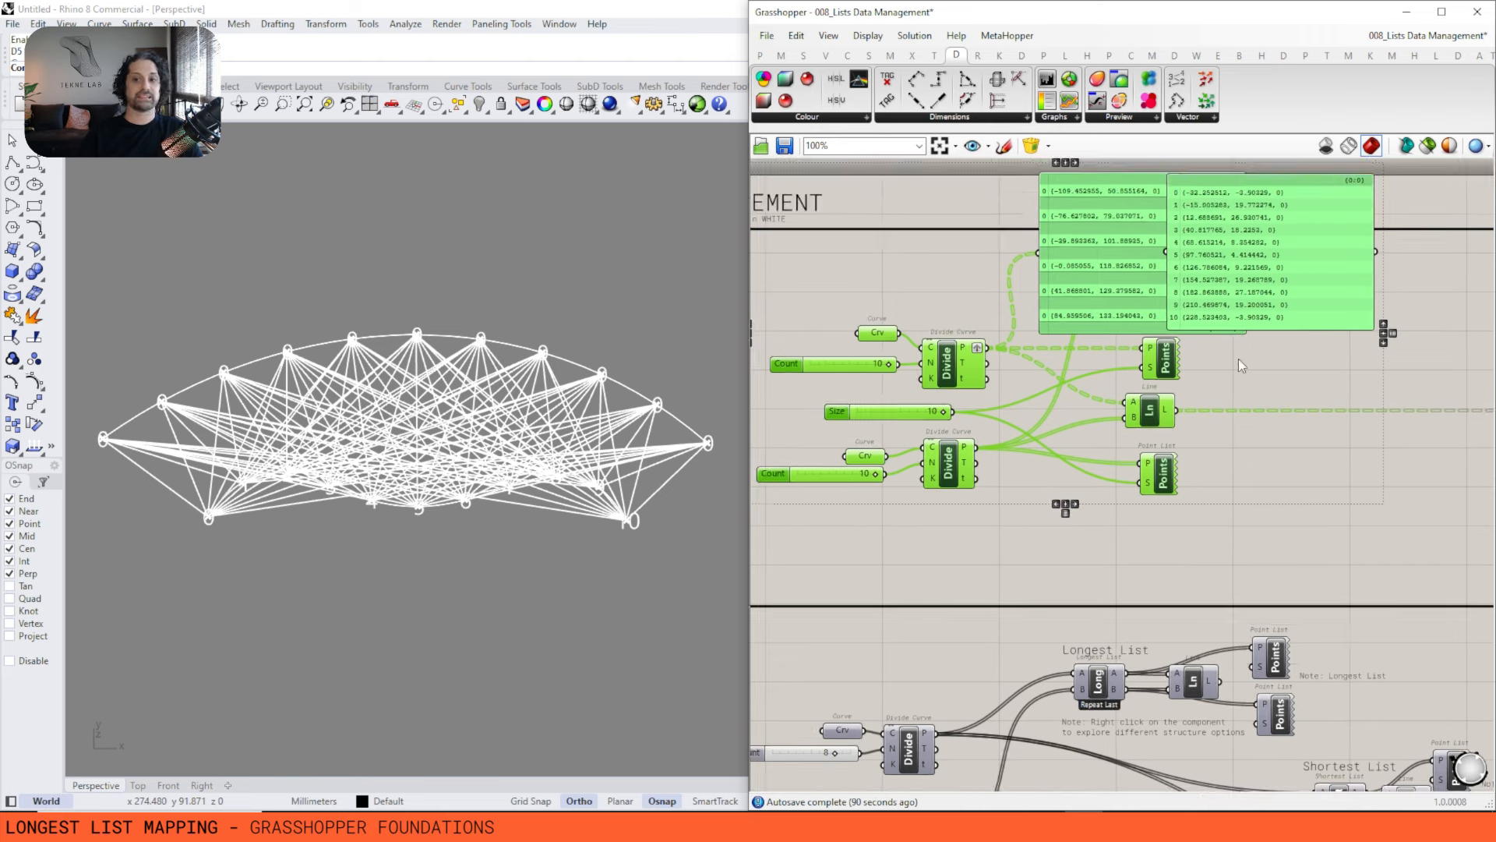
pyautogui.rightClick(1270, 418)
pyautogui.click(1303, 445)
# Turn on the preview of the curves and Divide Curve components in the lower example definition.
pyautogui.moveTo(1206, 599); pyautogui.dragTo(1247, 321, button='right')
pyautogui.moveTo(958, 404); pyautogui.dragTo(857, 592)
pyautogui.rightClick(956, 396)
pyautogui.click(978, 407)
pyautogui.keyDown('shift'); pyautogui.moveTo(521, 450); pyautogui.dragTo(525, 477, button='right'); pyautogui.keyUp('shift')
# Turn on the preview of the lower example's Longest List, Line and Point List components.
pyautogui.moveTo(1185, 473); pyautogui.dragTo(1037, 458, button='right')
pyautogui.scroll(3, 1084, 392)
pyautogui.moveTo(1084, 392); pyautogui.dragTo(1073, 392, button='right')
pyautogui.moveTo(1264, 316); pyautogui.dragTo(871, 497)
pyautogui.rightClick(1332, 304)
pyautogui.click(1358, 313)
# Set the lower example's Longest List to Repeat First.
pyautogui.moveTo(799, 577); pyautogui.dragTo(1342, 406, button='right')
pyautogui.moveTo(999, 529); pyautogui.dragTo(957, 550, button='right')
pyautogui.moveTo(1231, 393); pyautogui.dragTo(895, 519, button='right')
pyautogui.scroll(3, 975, 381)
pyautogui.moveTo(1222, 360); pyautogui.dragTo(1102, 379, button='right')
pyautogui.rightClick(1049, 380)
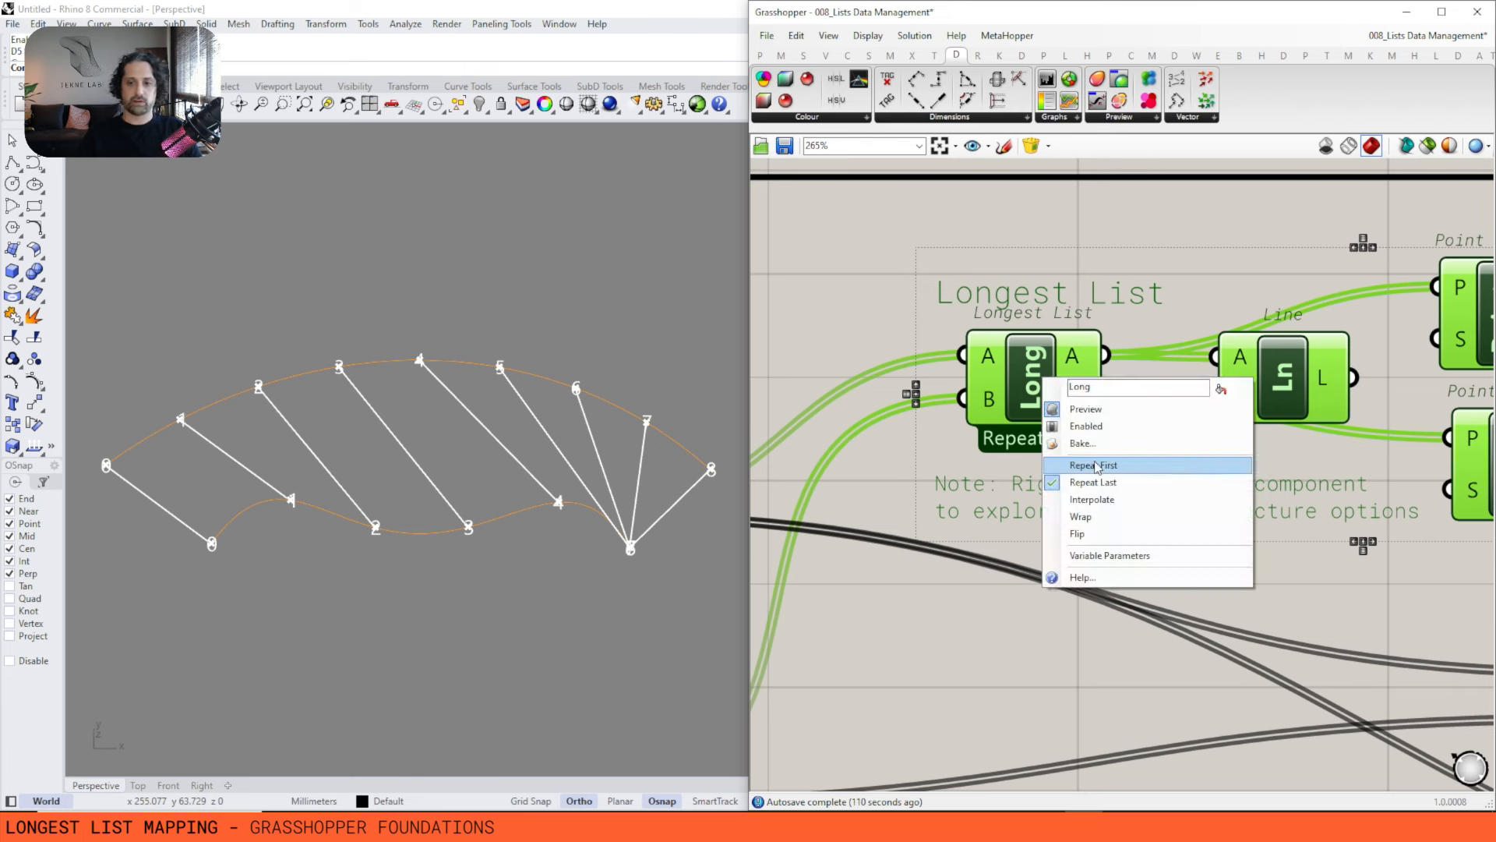
pyautogui.click(1104, 475)
# Try the Interpolate and Wrap modes on the lower example's Longest List.
pyautogui.rightClick(1053, 396)
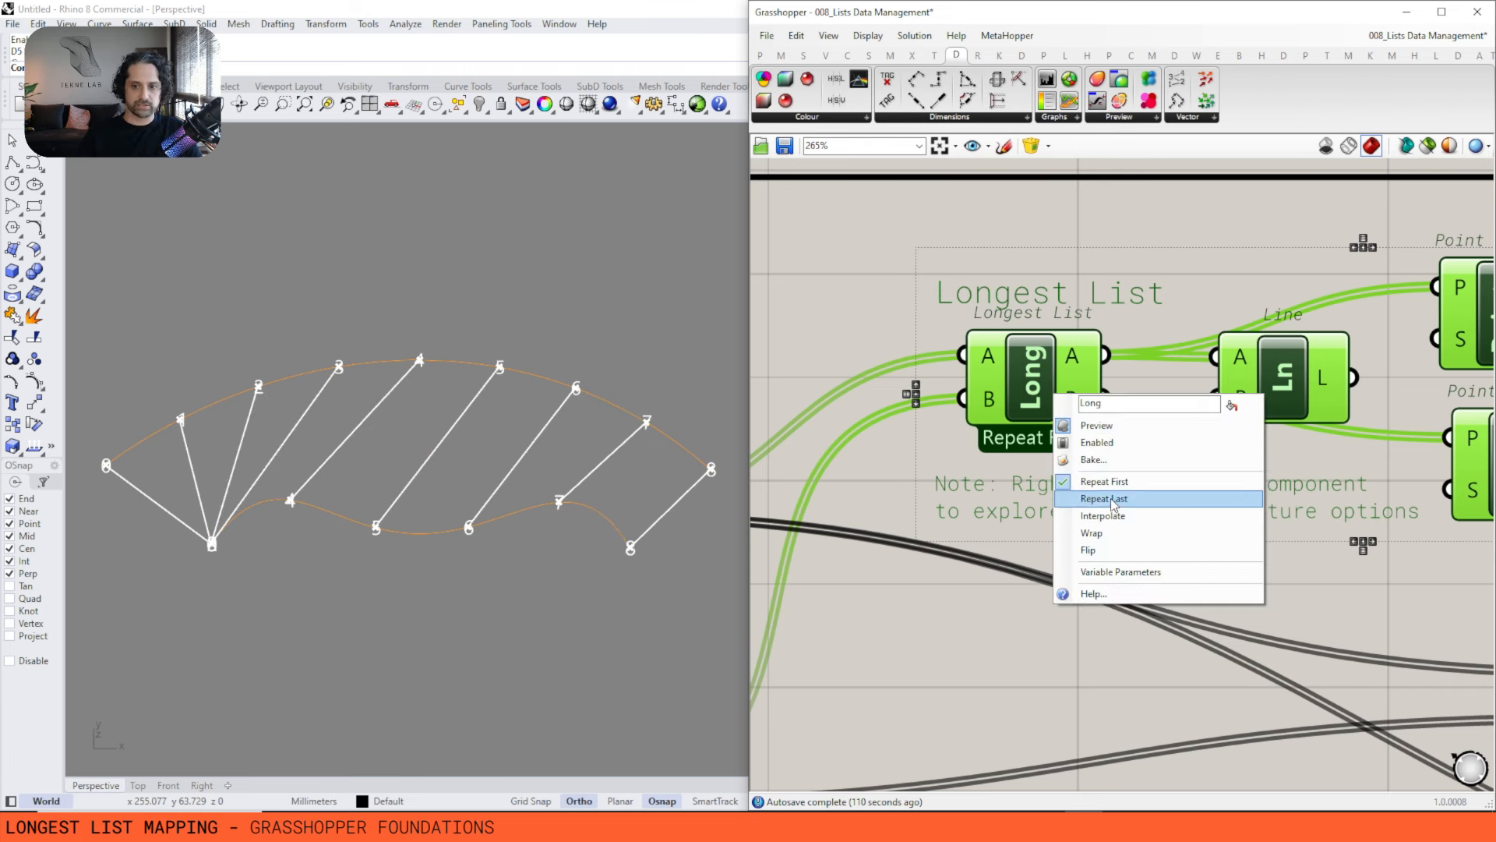
pyautogui.click(1115, 516)
pyautogui.rightClick(1027, 389)
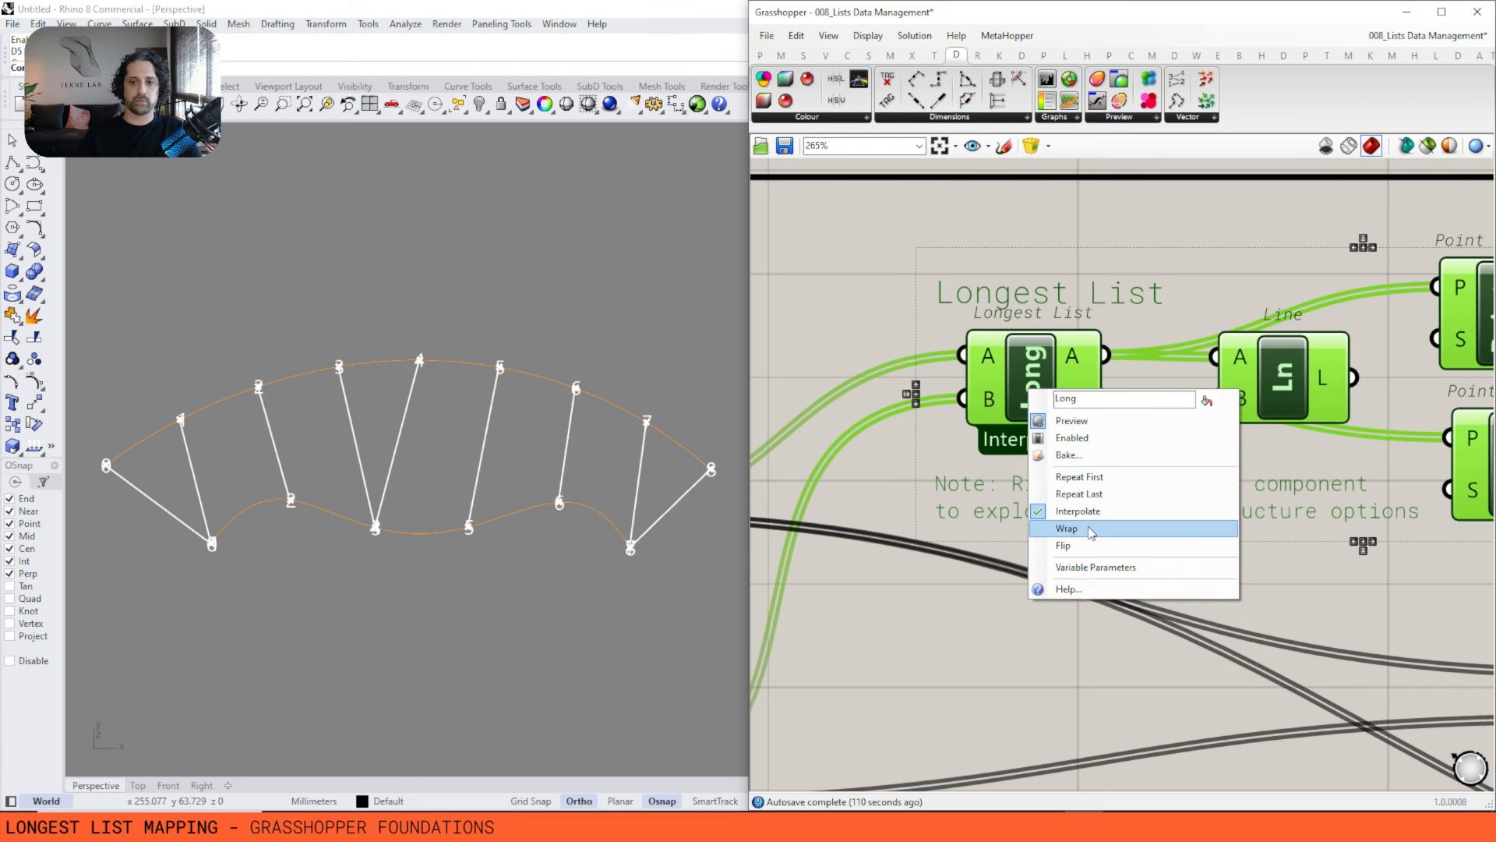
pyautogui.click(1085, 530)
# Set the lower example's Longest List to Repeat Last.
pyautogui.rightClick(1023, 356)
pyautogui.click(1083, 455)
pyautogui.scroll(-3, 967, 281)
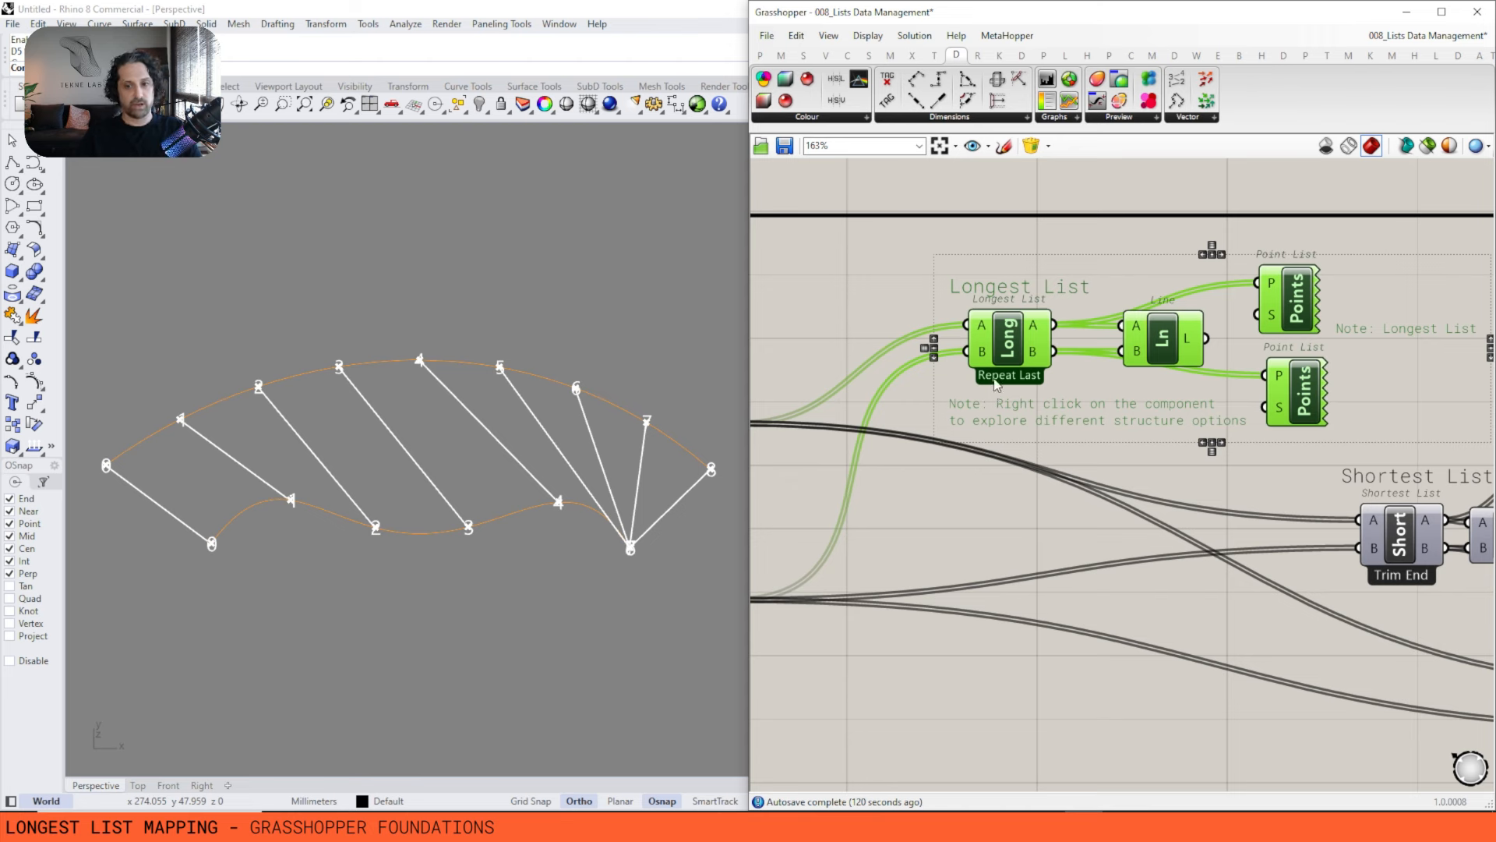
# Switch the preview from the Longest List example to the Shortest List, Line and Point List components.
pyautogui.moveTo(1111, 449); pyautogui.dragTo(1108, 418, button='right')
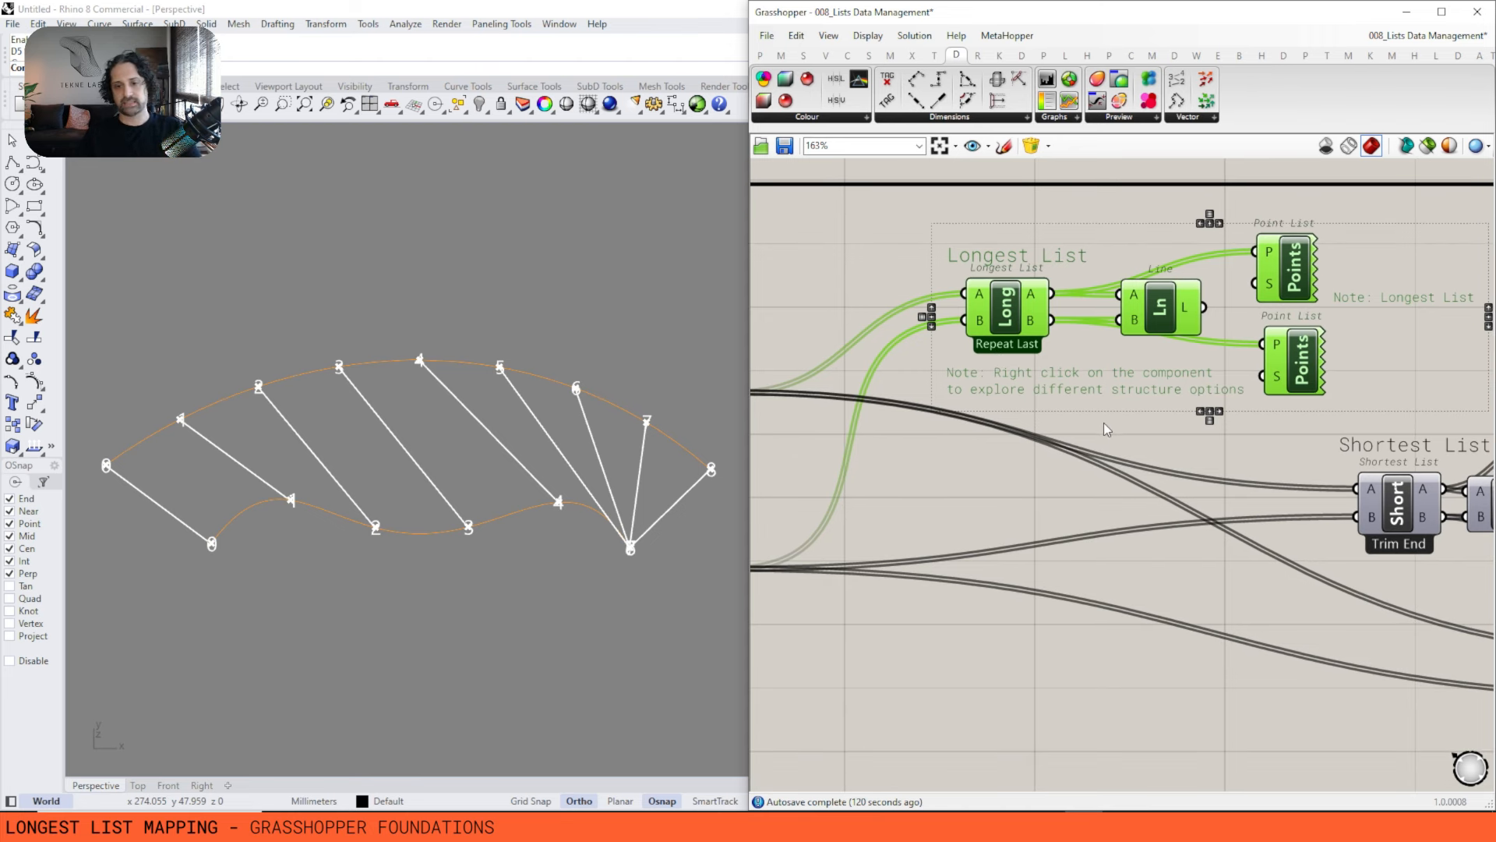
pyautogui.scroll(-2, 1103, 423)
pyautogui.moveTo(1266, 235); pyautogui.dragTo(1176, 205, button='right')
pyautogui.moveTo(1335, 317); pyautogui.dragTo(1120, 472)
pyautogui.rightClick(1262, 270)
pyautogui.click(1279, 280)
pyautogui.scroll(4, 1154, 418)
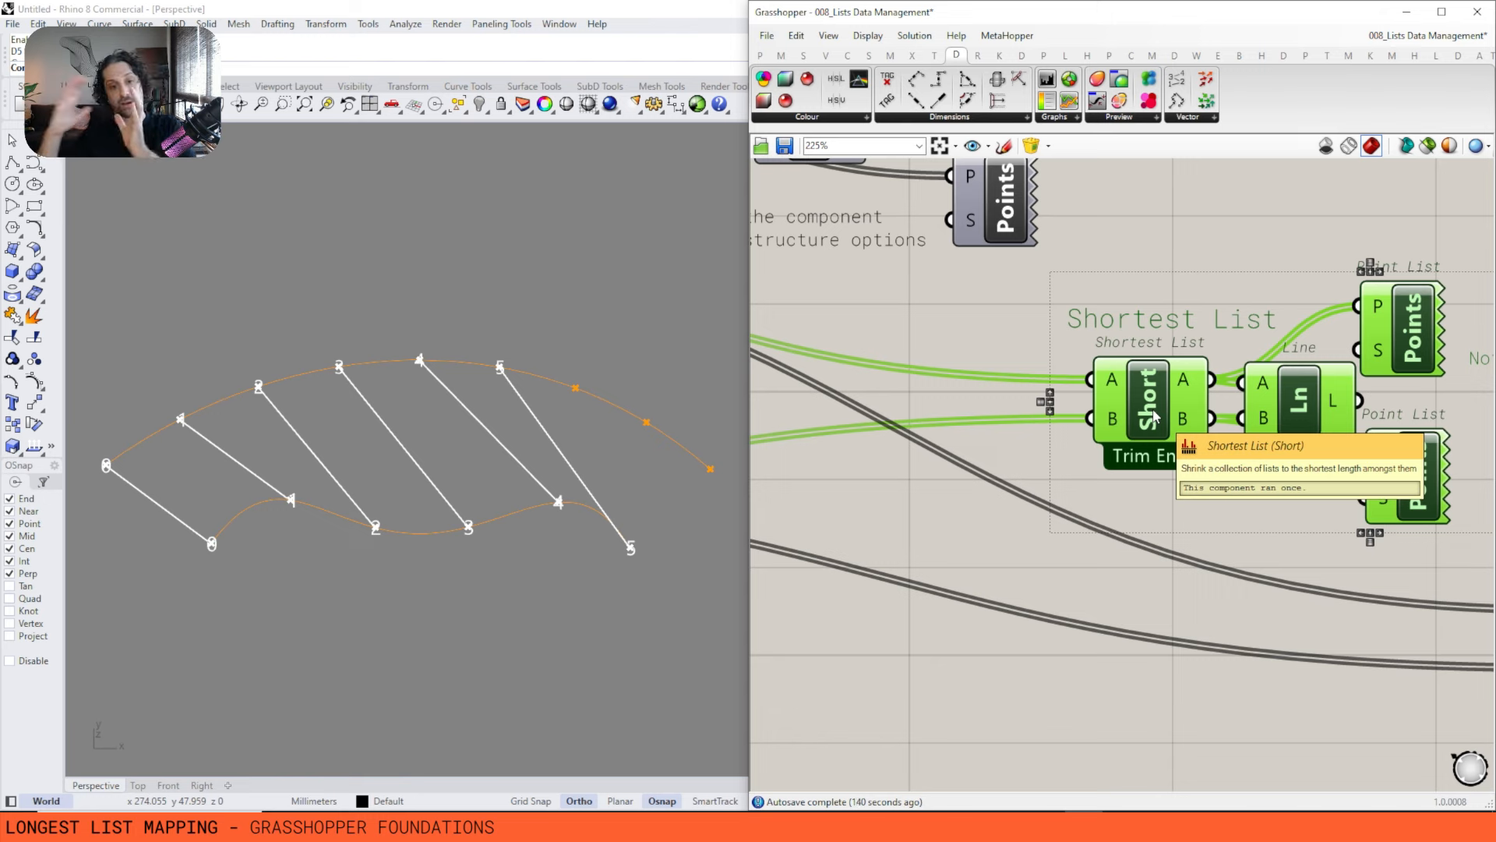
# Set the lower curve's division count to 3 in the Data Stream Matching example and return to the Shortest List component.
pyautogui.scroll(-3, 1146, 380)
pyautogui.scroll(-1, 1078, 347)
pyautogui.moveTo(764, 388); pyautogui.dragTo(902, 396, button='right')
pyautogui.moveTo(847, 336); pyautogui.dragTo(759, 341, button='right')
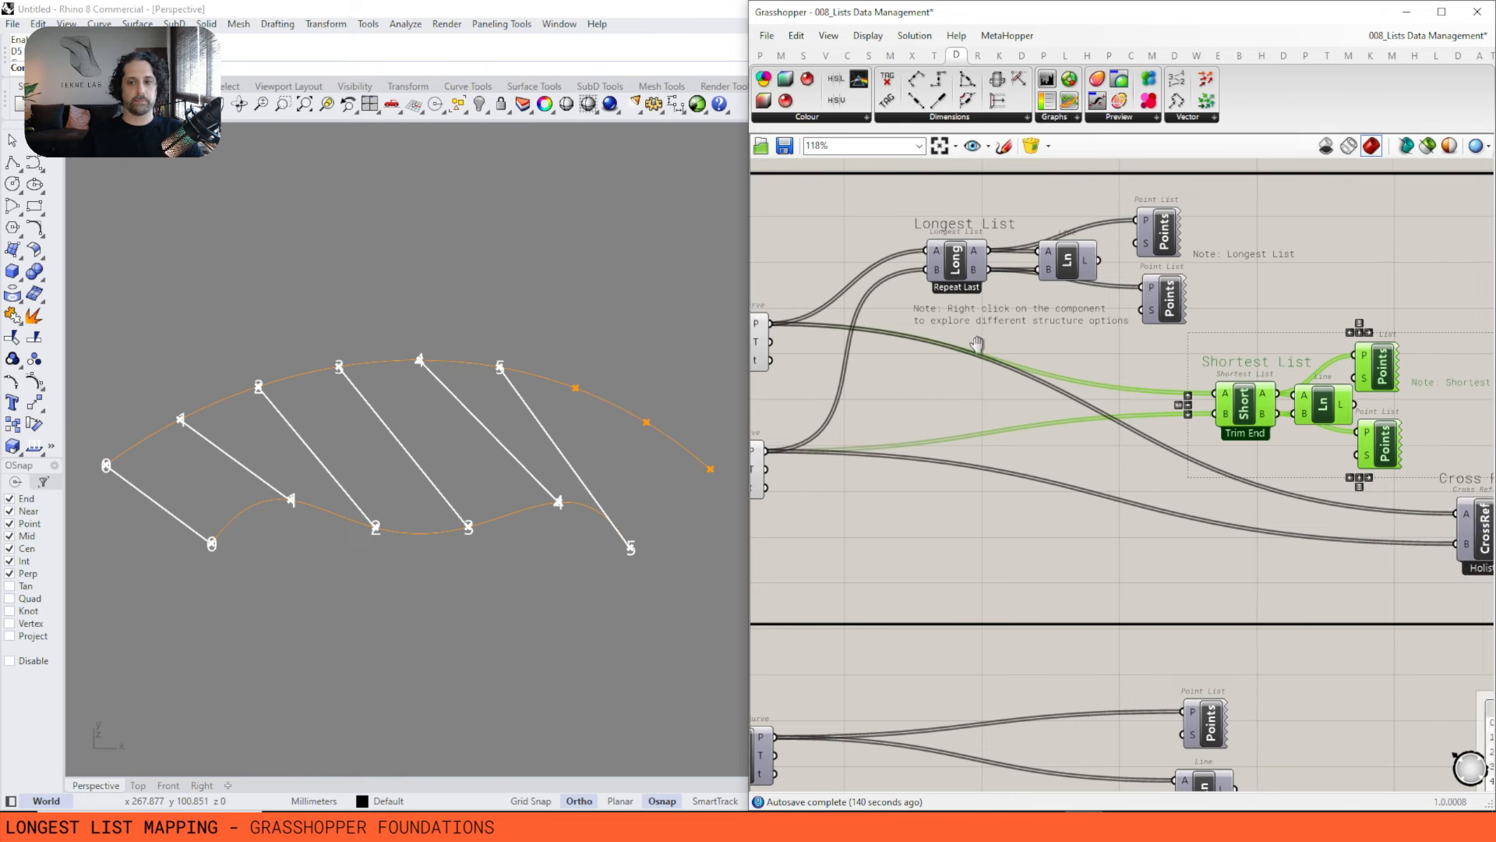
pyautogui.scroll(4, 1114, 399)
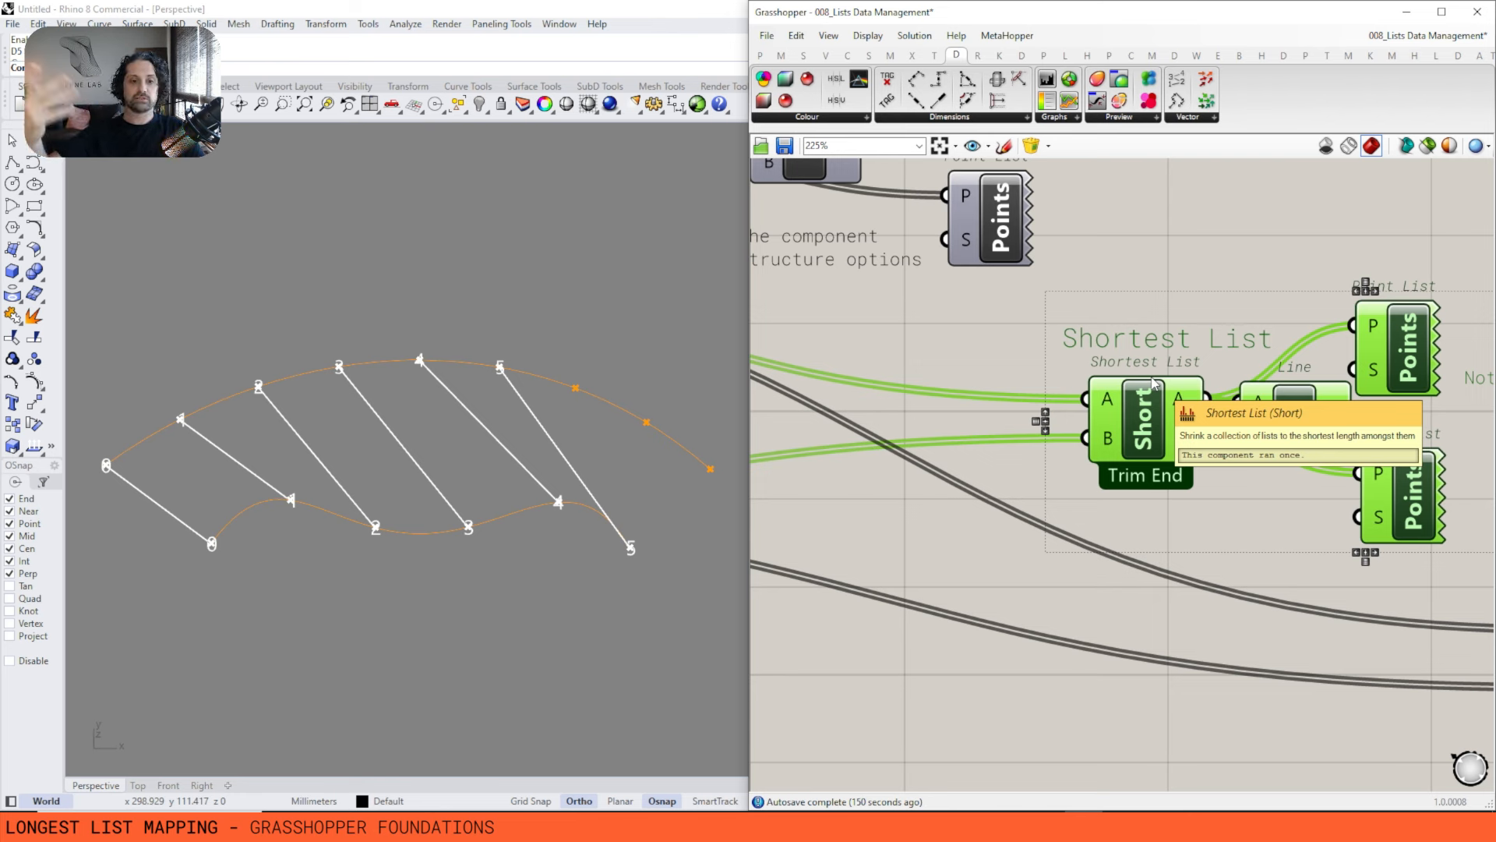
pyautogui.moveTo(809, 485); pyautogui.dragTo(999, 482, button='right')
pyautogui.moveTo(887, 510); pyautogui.dragTo(1325, 485, button='right')
pyautogui.moveTo(789, 491); pyautogui.dragTo(1158, 497, button='right')
pyautogui.moveTo(944, 528); pyautogui.dragTo(909, 528)
pyautogui.moveTo(1395, 436); pyautogui.dragTo(881, 451, button='right')
pyautogui.moveTo(1371, 436); pyautogui.dragTo(865, 452, button='right')
pyautogui.scroll(-1, 1130, 444)
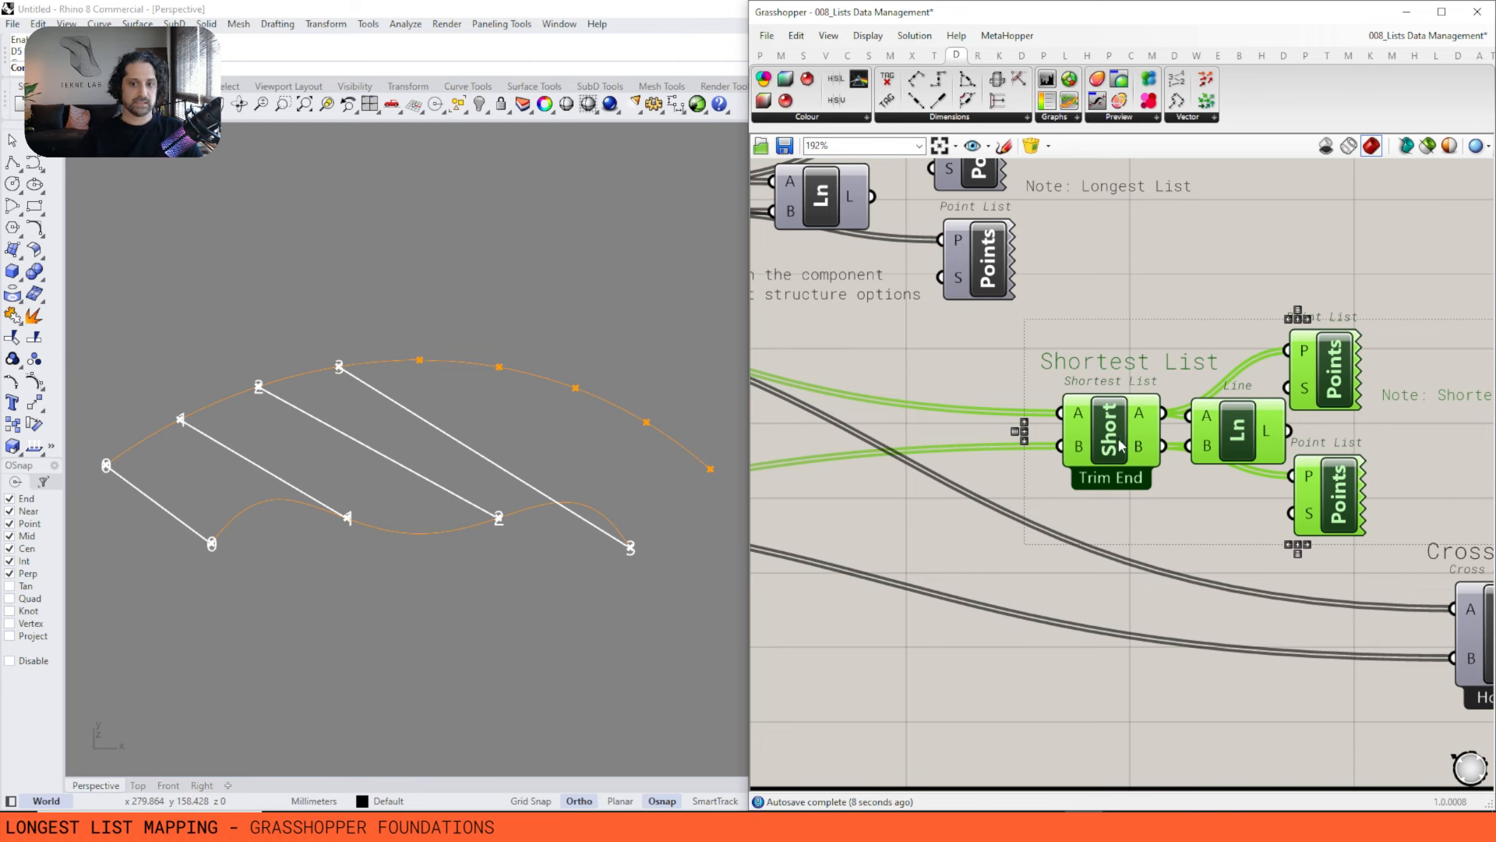
# Try Trim Start on the Shortest List component, and set it to Interpolate.
pyautogui.rightClick(1103, 436)
pyautogui.click(1150, 523)
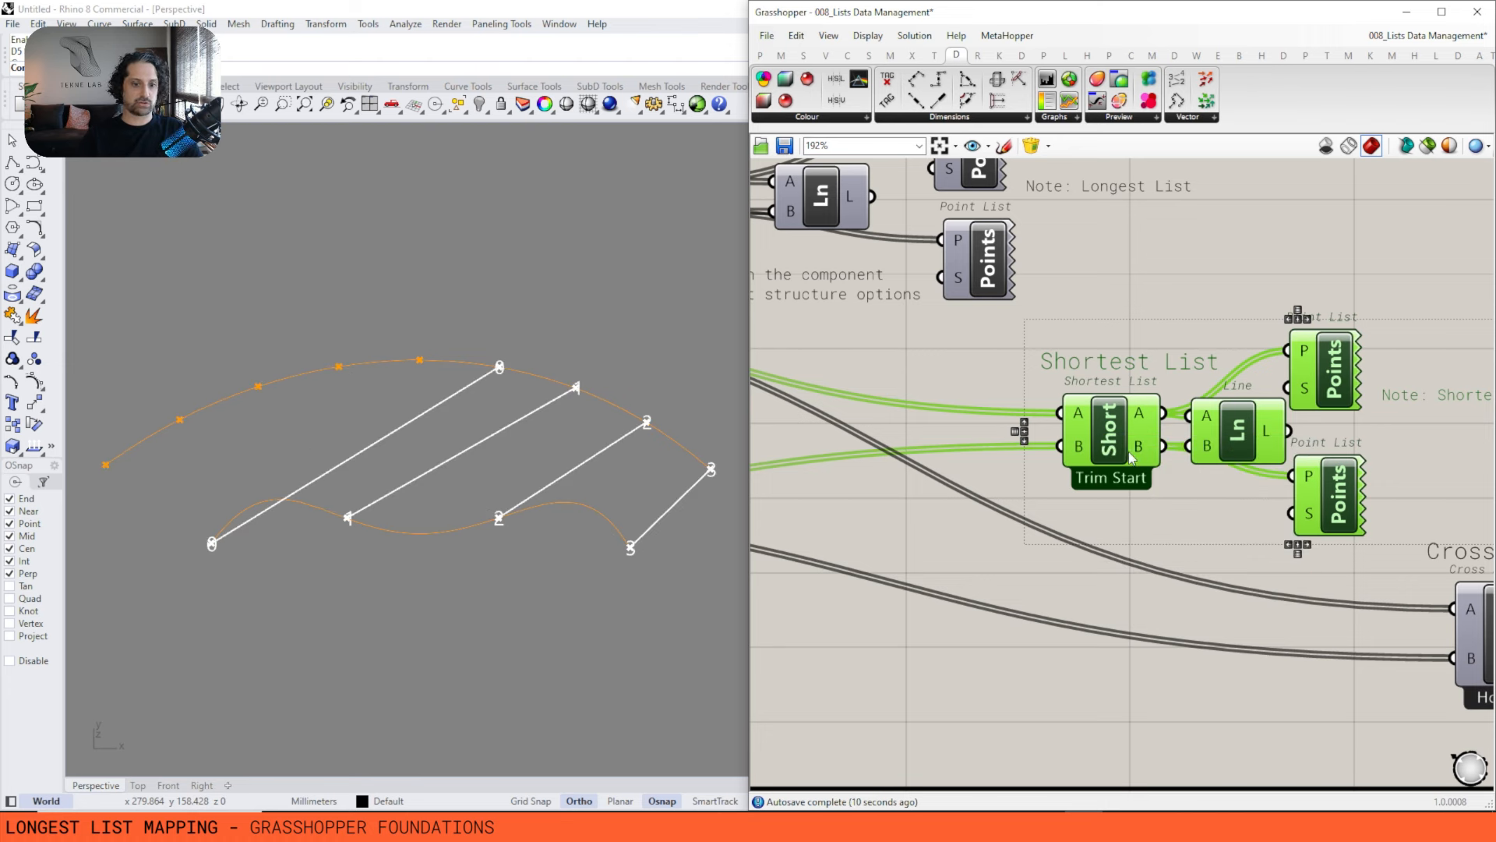
pyautogui.rightClick(1116, 430)
pyautogui.click(1145, 555)
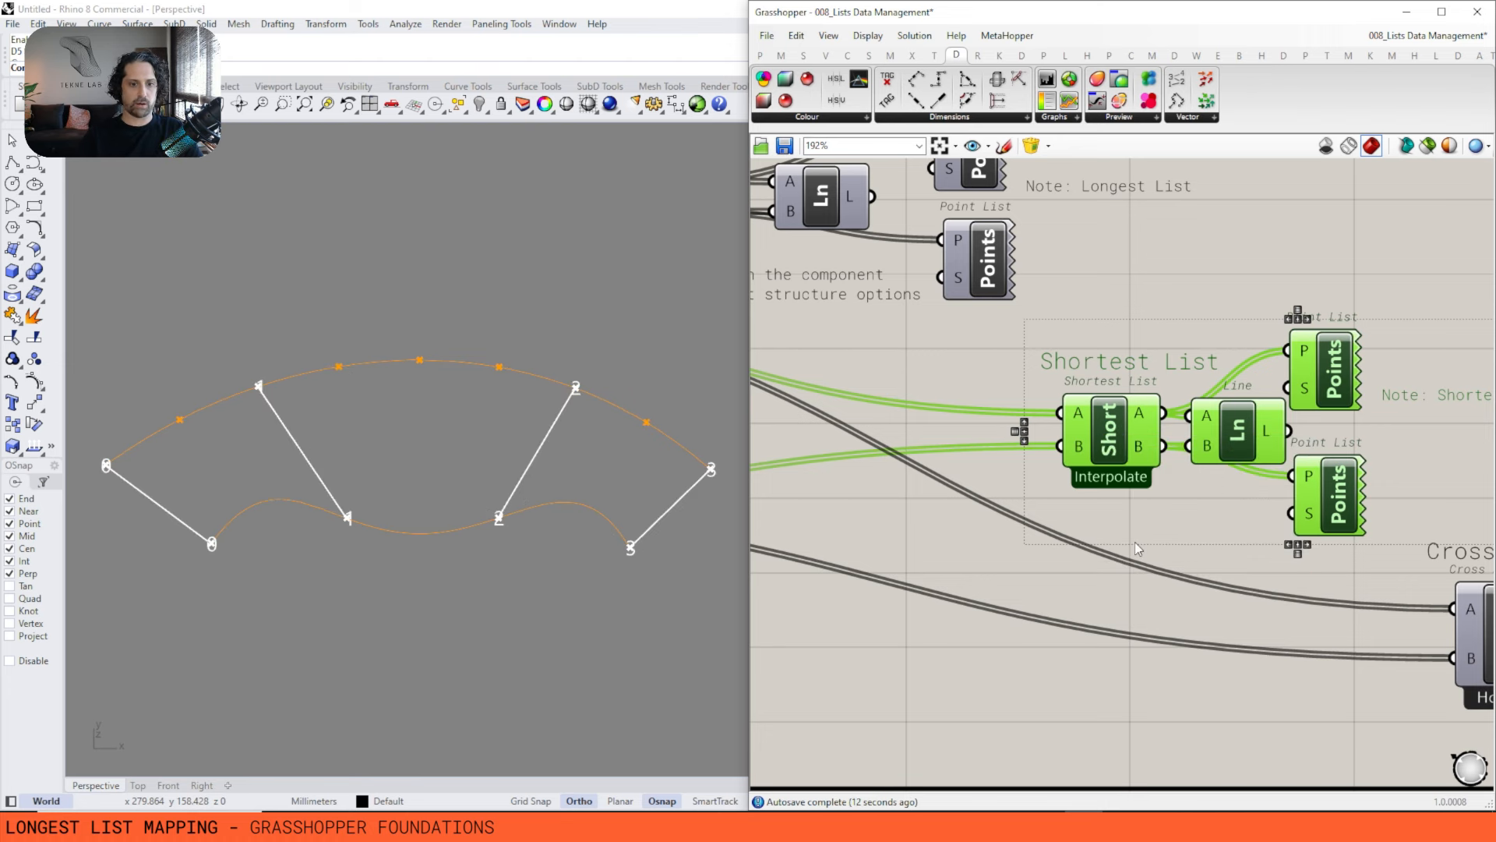
pyautogui.scroll(-2, 982, 460)
pyautogui.moveTo(1002, 434); pyautogui.dragTo(1093, 428, button='right')
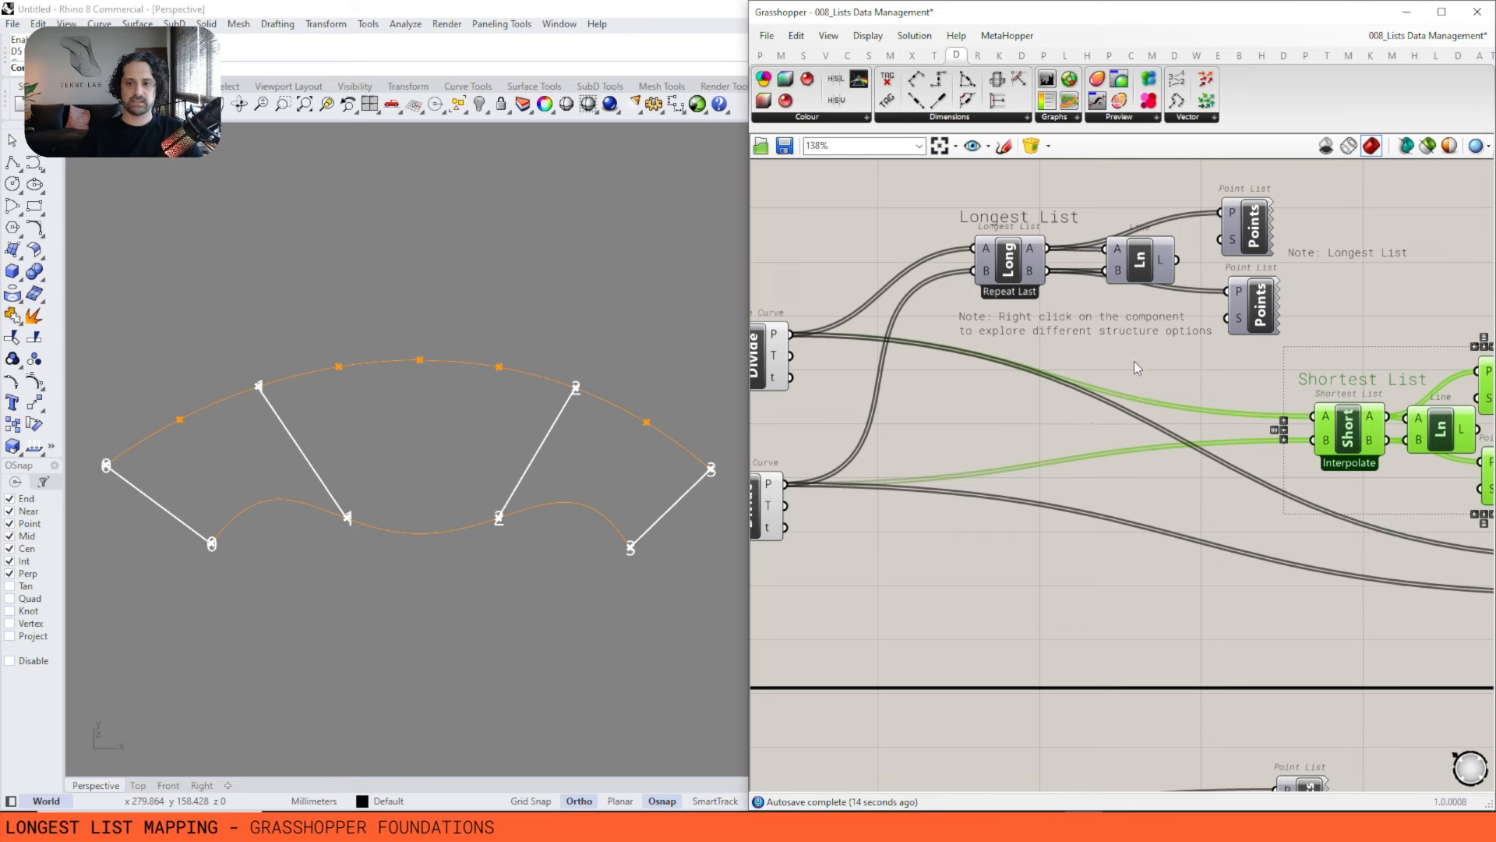
pyautogui.moveTo(1397, 446); pyautogui.dragTo(1014, 426, button='right')
pyautogui.scroll(2, 1012, 423)
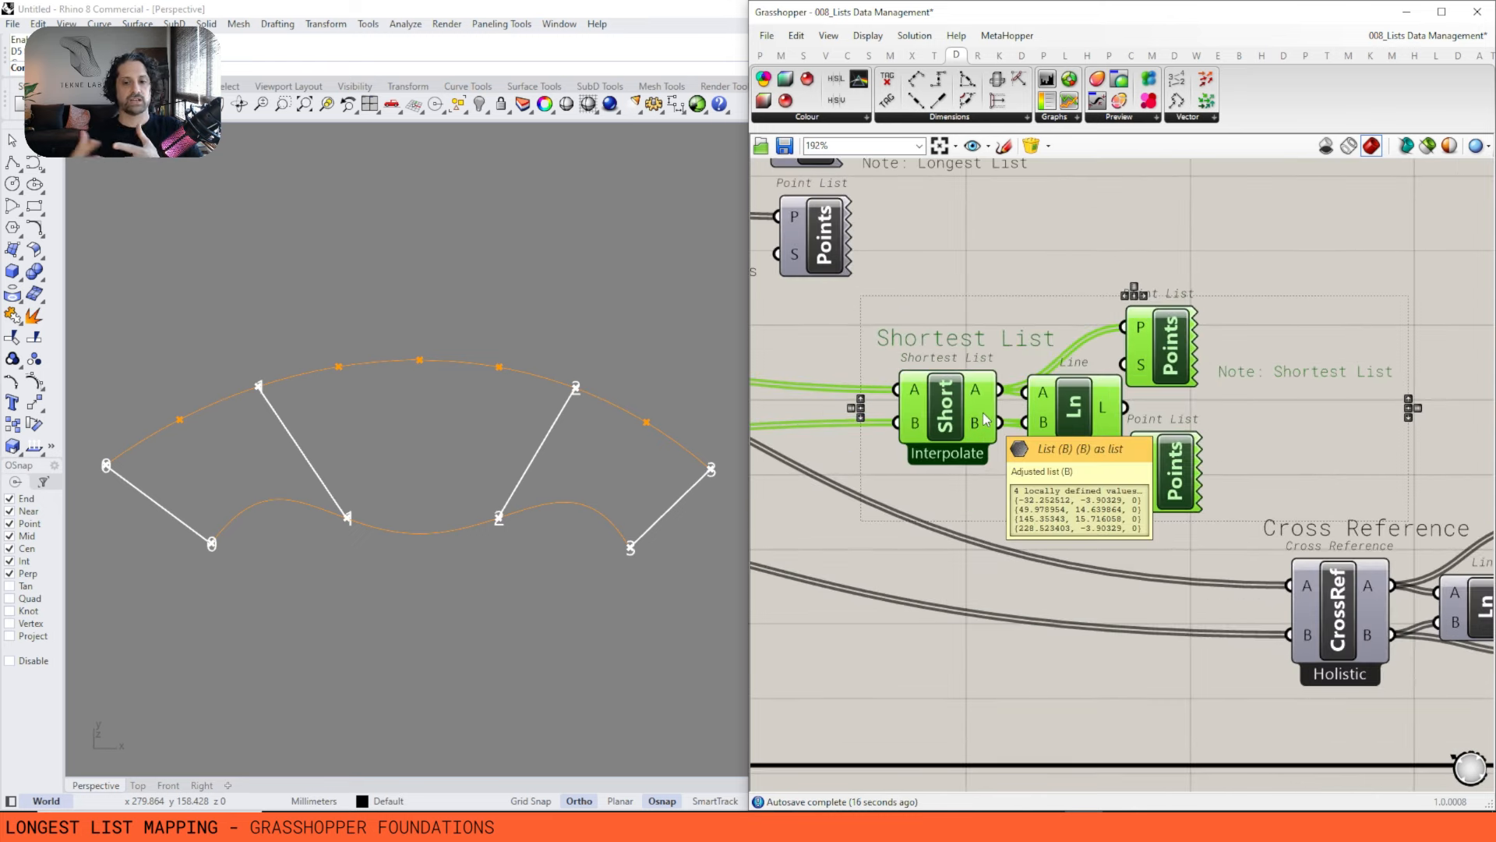
# Turn off the preview of the Shortest List example and turn on the preview of the Cross Reference example's components.
pyautogui.rightClick(1313, 226)
pyautogui.click(1338, 249)
pyautogui.scroll(-3, 1325, 257)
pyautogui.moveTo(1278, 284); pyautogui.dragTo(858, 254, button='right')
pyautogui.moveTo(1044, 468); pyautogui.dragTo(1173, 479, button='right')
pyautogui.scroll(2, 1173, 478)
pyautogui.moveTo(1384, 318); pyautogui.dragTo(923, 540)
pyautogui.rightClick(1186, 220)
pyautogui.click(1220, 228)
# Examine how the two Divide Curve components feed their points into the Cross Reference component.
pyautogui.scroll(-2, 1220, 227)
pyautogui.moveTo(889, 312); pyautogui.dragTo(1462, 427, button='right')
pyautogui.click(895, 303)
pyautogui.keyDown('shift'); pyautogui.click(901, 438); pyautogui.keyUp('shift')
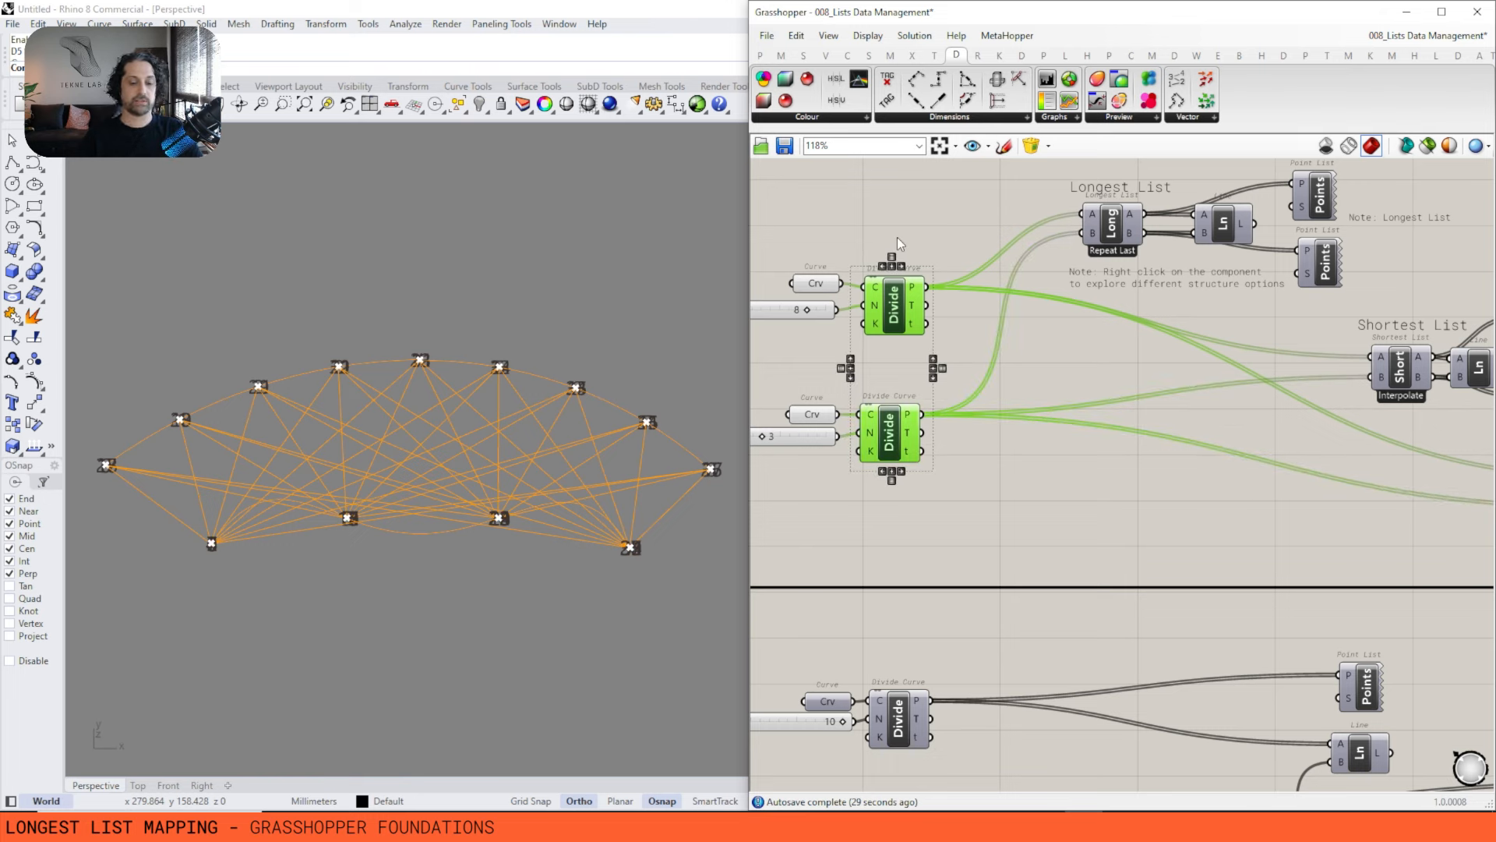
pyautogui.moveTo(1423, 463); pyautogui.dragTo(1087, 402, button='right')
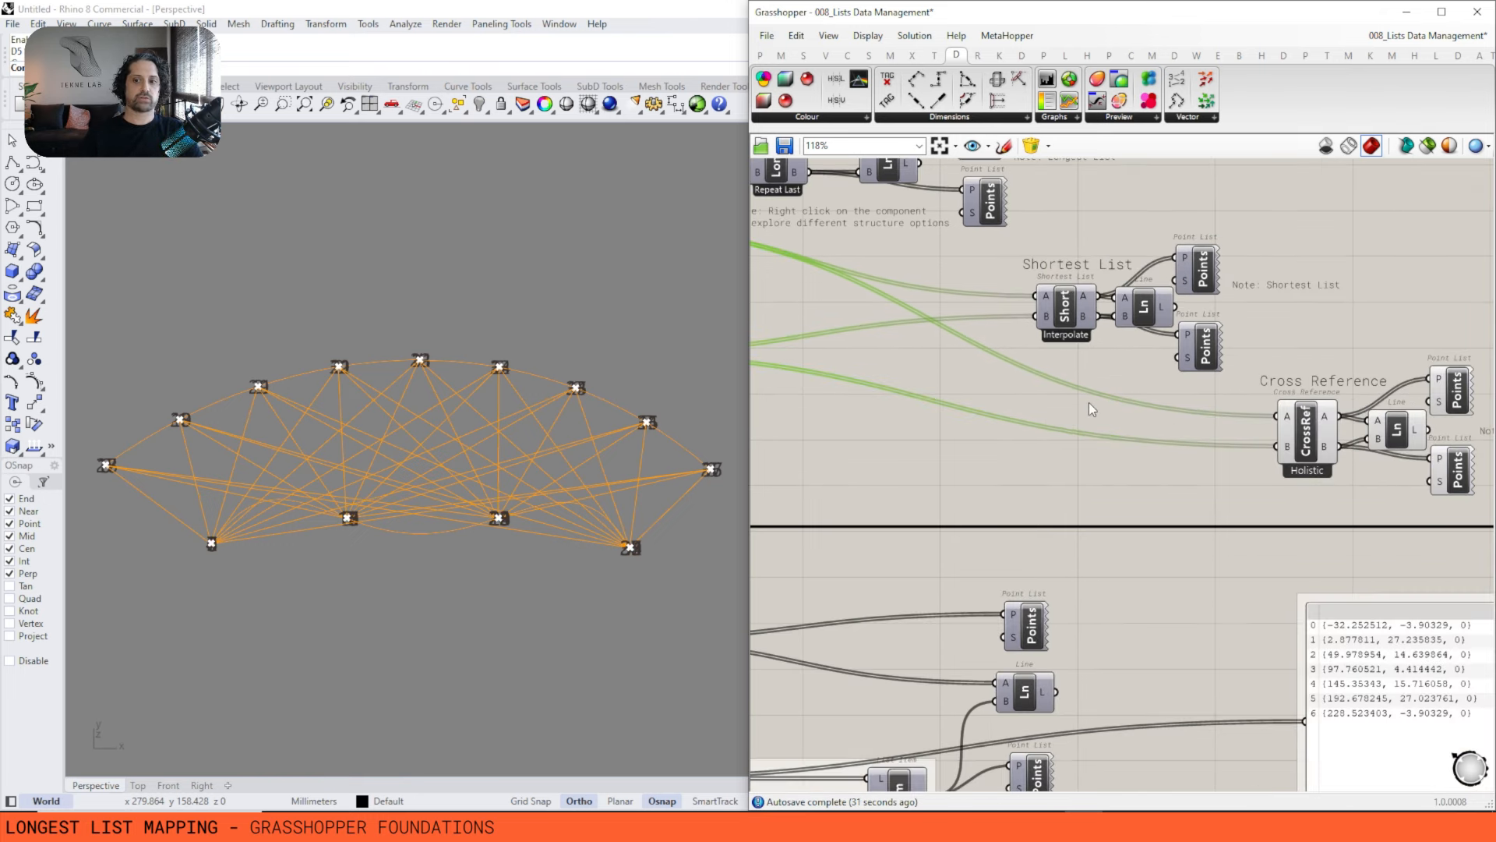
pyautogui.scroll(4, 1149, 429)
pyautogui.click(1149, 428)
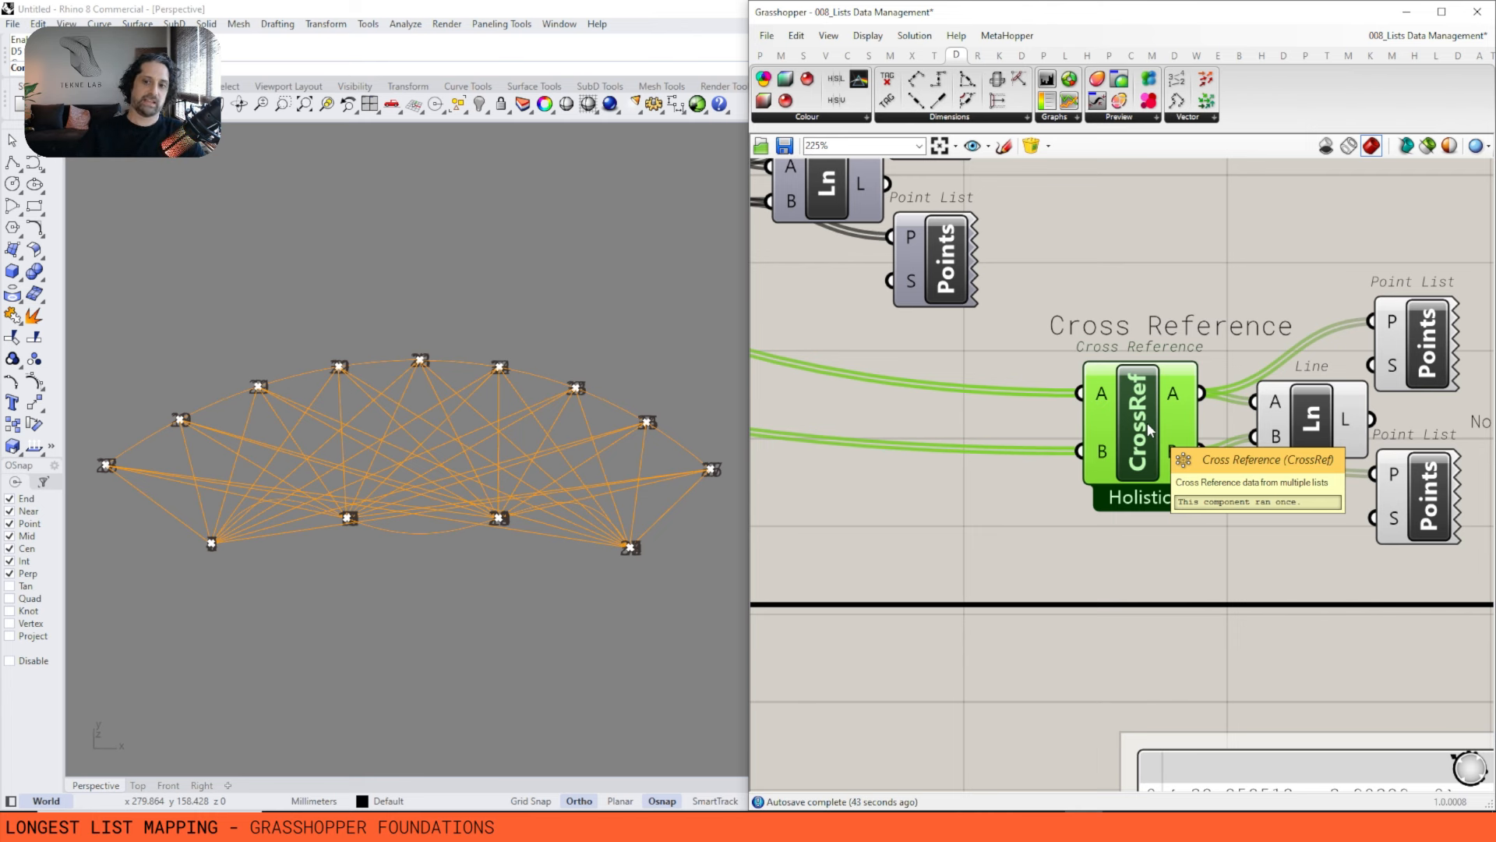
# Try the Diagonal and Lower Triangle modes on the Cross Reference component, and set it back to Holistic.
pyautogui.moveTo(1147, 422); pyautogui.dragTo(937, 392, button='right')
pyautogui.rightClick(937, 392)
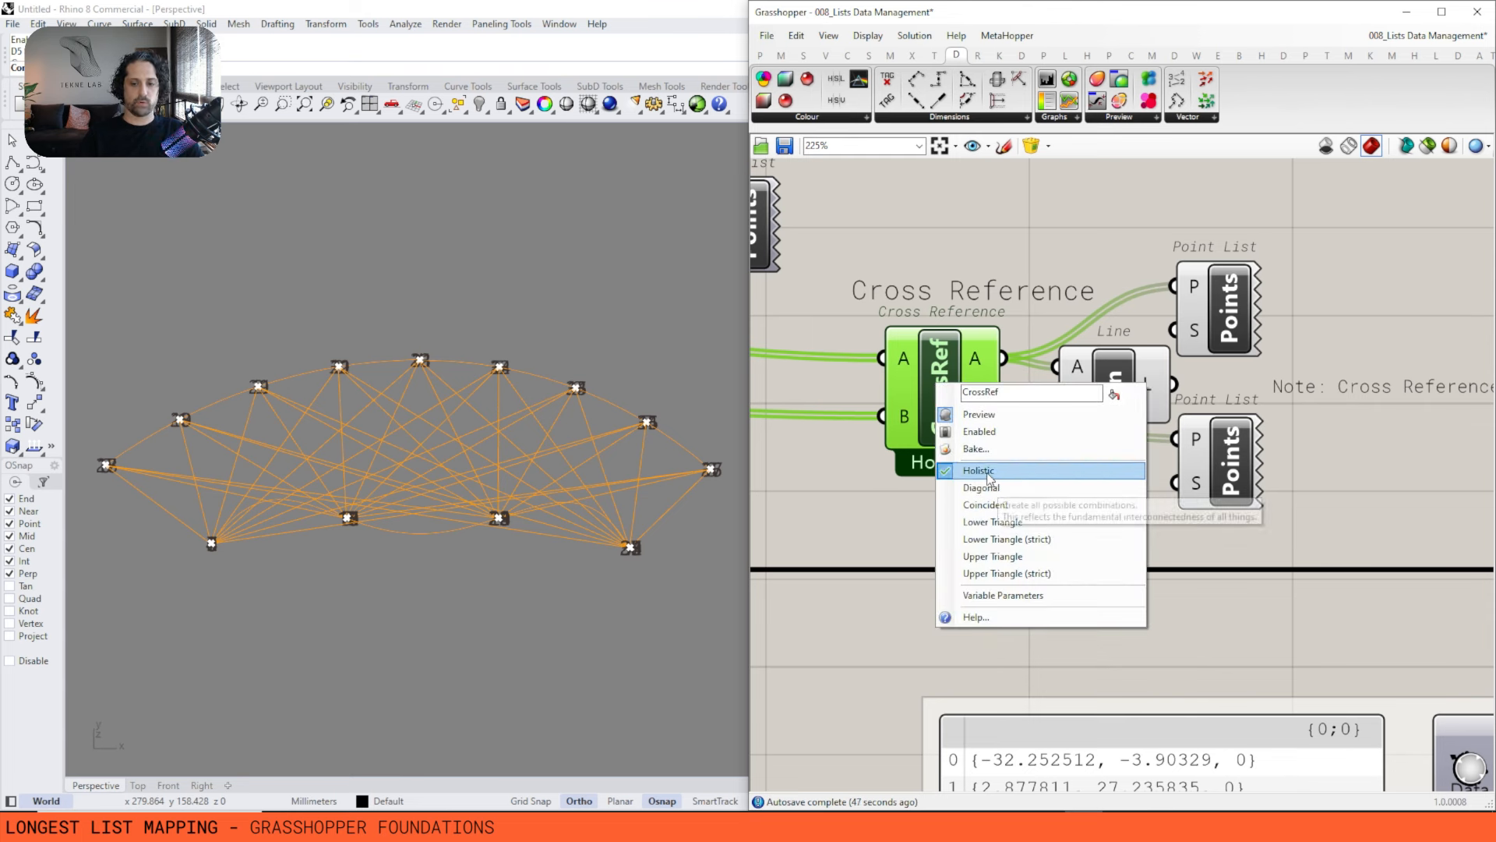
pyautogui.click(993, 488)
pyautogui.rightClick(944, 385)
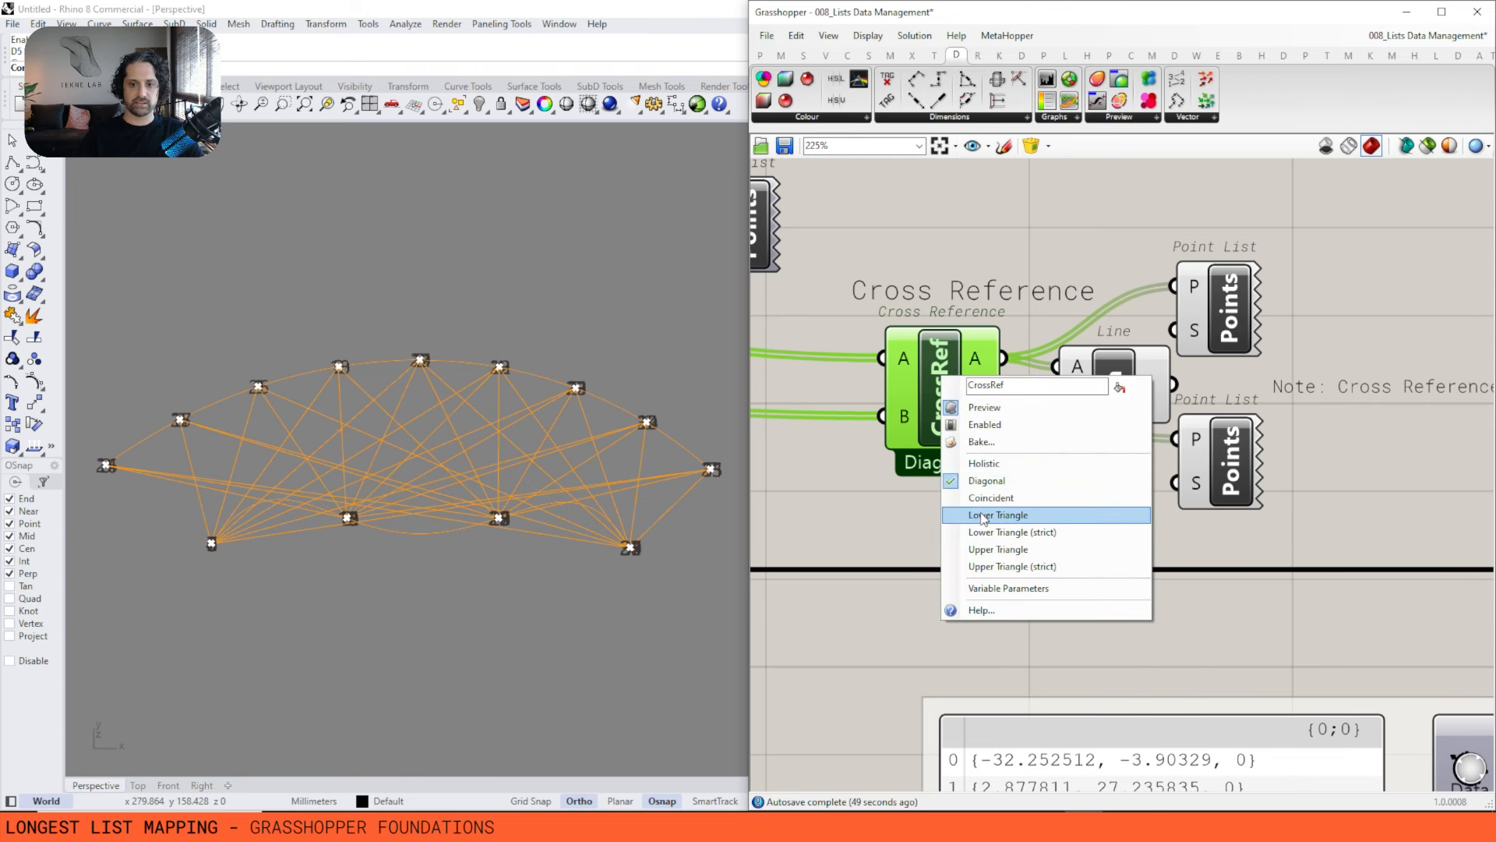
pyautogui.click(983, 515)
pyautogui.rightClick(950, 409)
pyautogui.click(993, 493)
pyautogui.scroll(-4, 1207, 456)
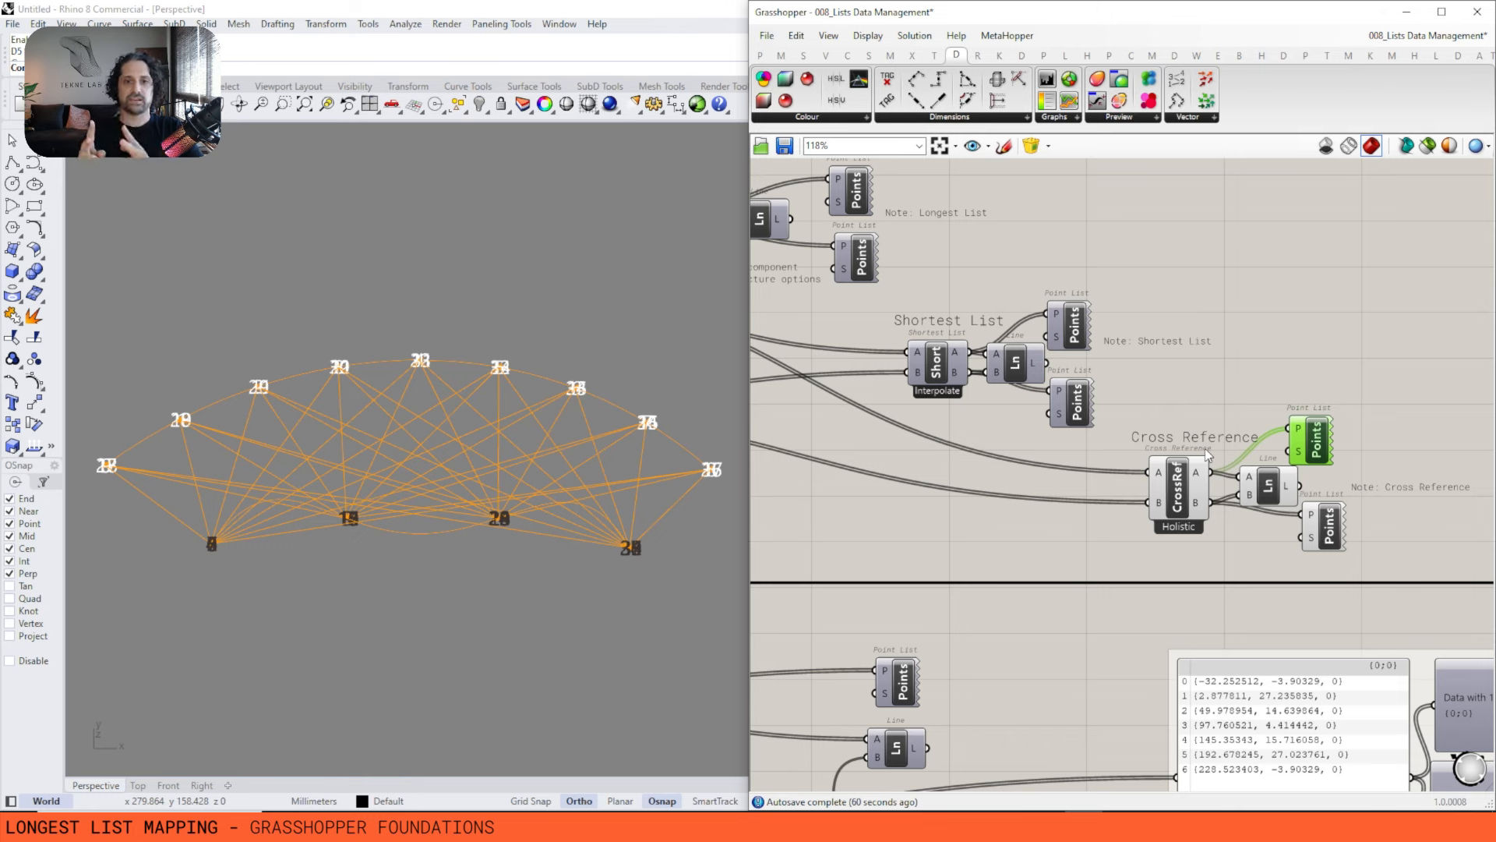
# Turn off the preview of the Cross Reference example and turn the Longest List example's preview back on.
pyautogui.scroll(-3, 1207, 456)
pyautogui.moveTo(1068, 433); pyautogui.dragTo(1135, 438, button='right')
pyautogui.moveTo(1470, 466); pyautogui.dragTo(1319, 598)
pyautogui.rightClick(1356, 337)
pyautogui.click(1372, 362)
pyautogui.moveTo(1192, 314); pyautogui.dragTo(928, 419)
pyautogui.rightClick(1266, 321)
pyautogui.click(1280, 335)
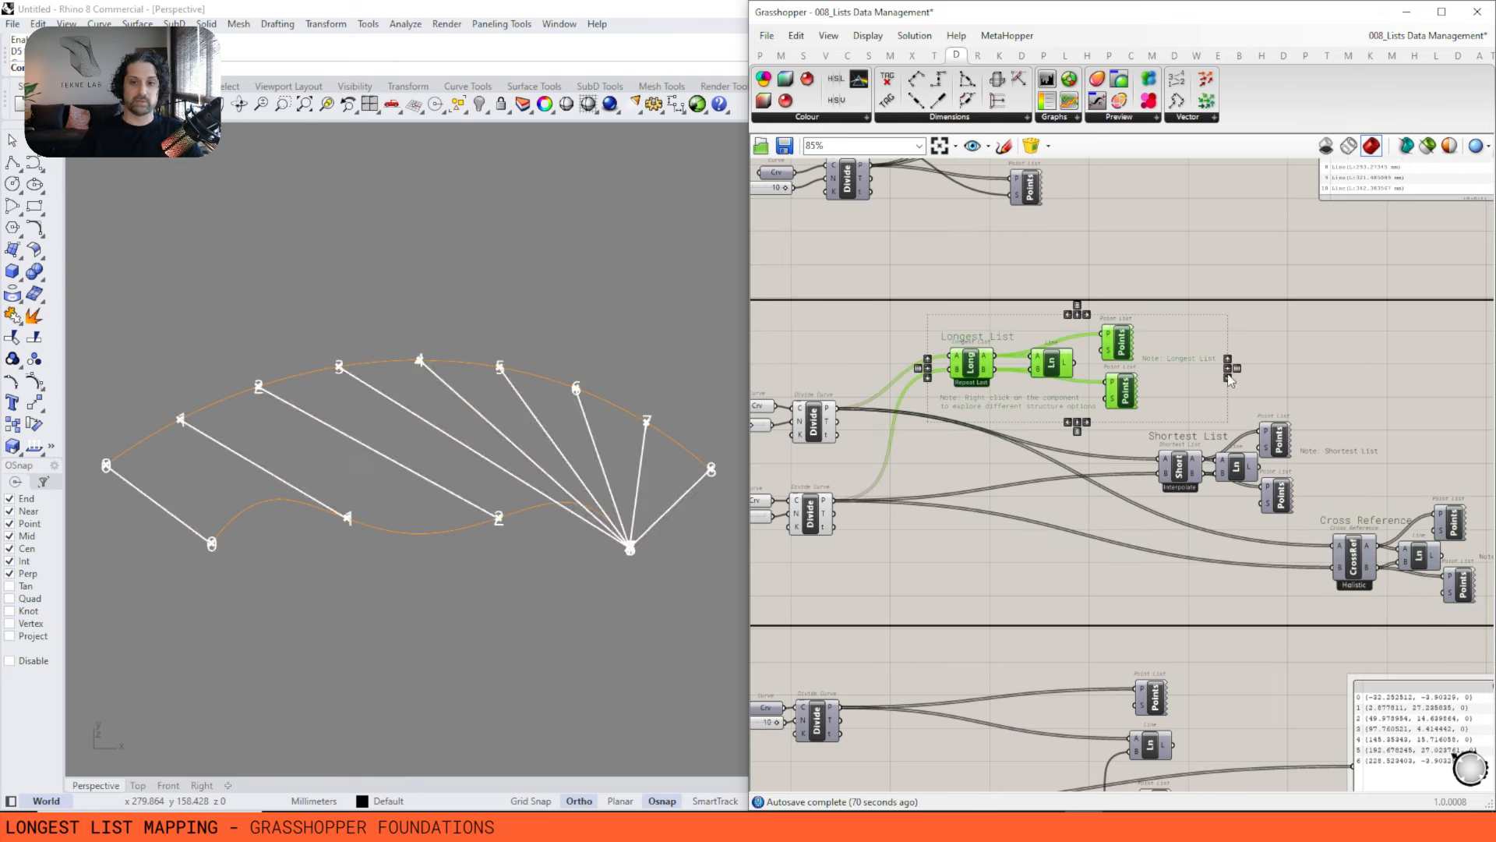
pyautogui.click(1005, 444)
pyautogui.scroll(4, 980, 435)
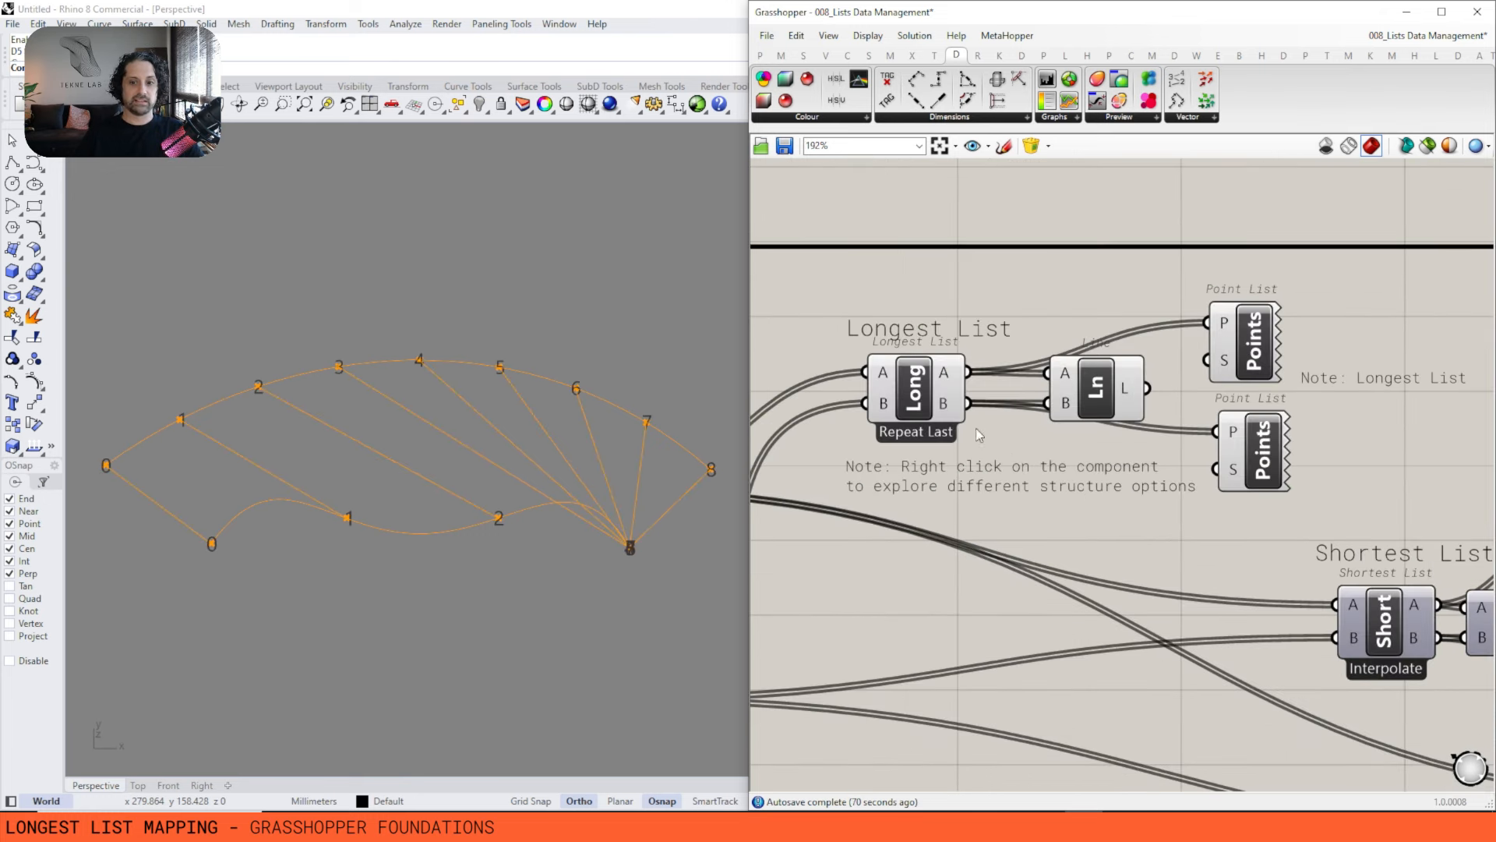
pyautogui.click(928, 399)
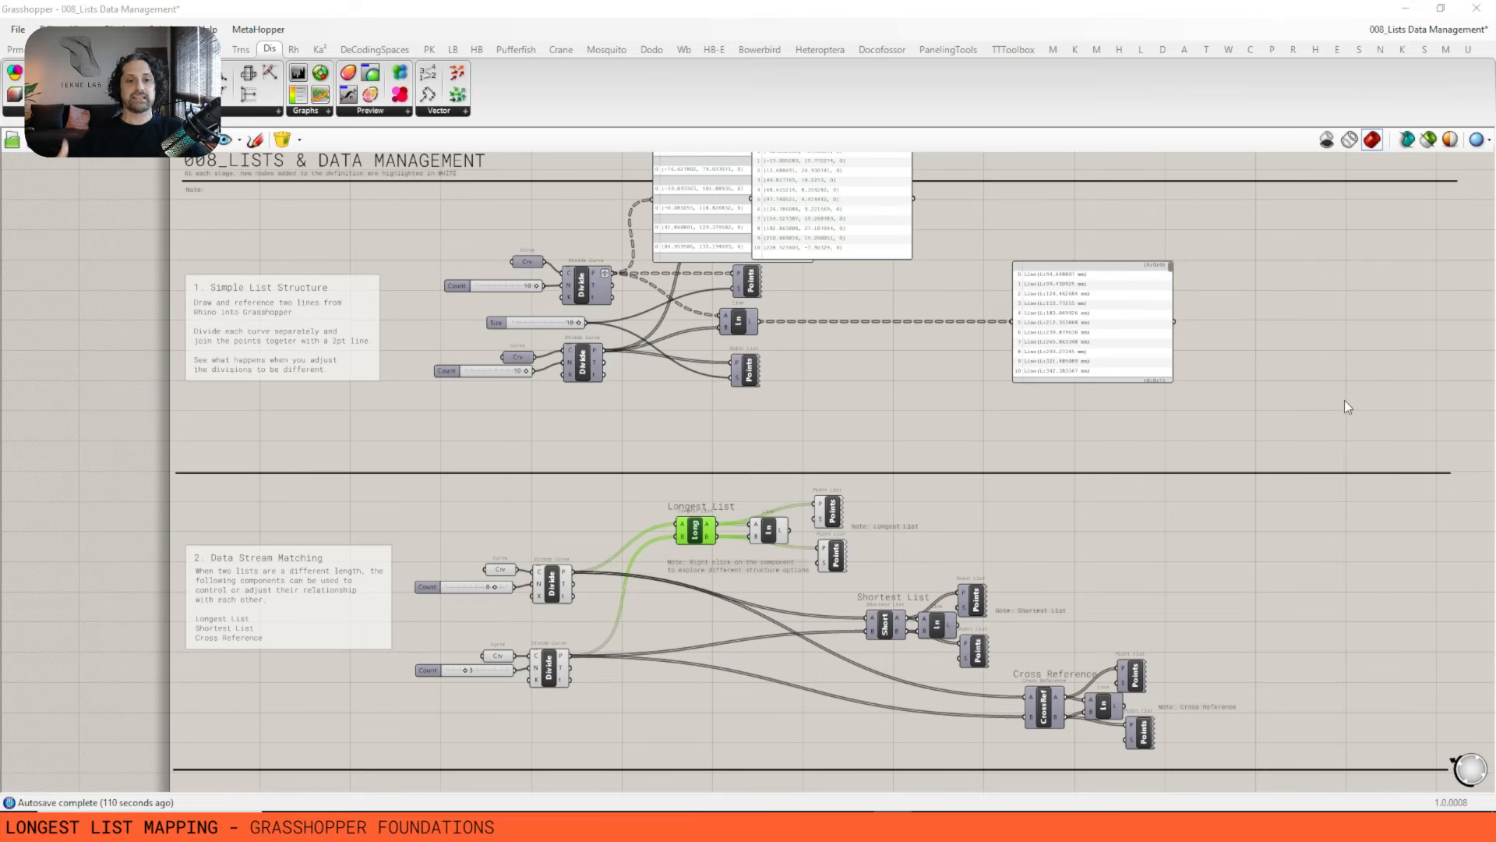
# Add a panel above the upper Curve parameter of the Simple List Structure example and wire the Curve into it.
pyautogui.moveTo(567, 310); pyautogui.dragTo(655, 354, button='right')
pyautogui.scroll(3, 633, 300)
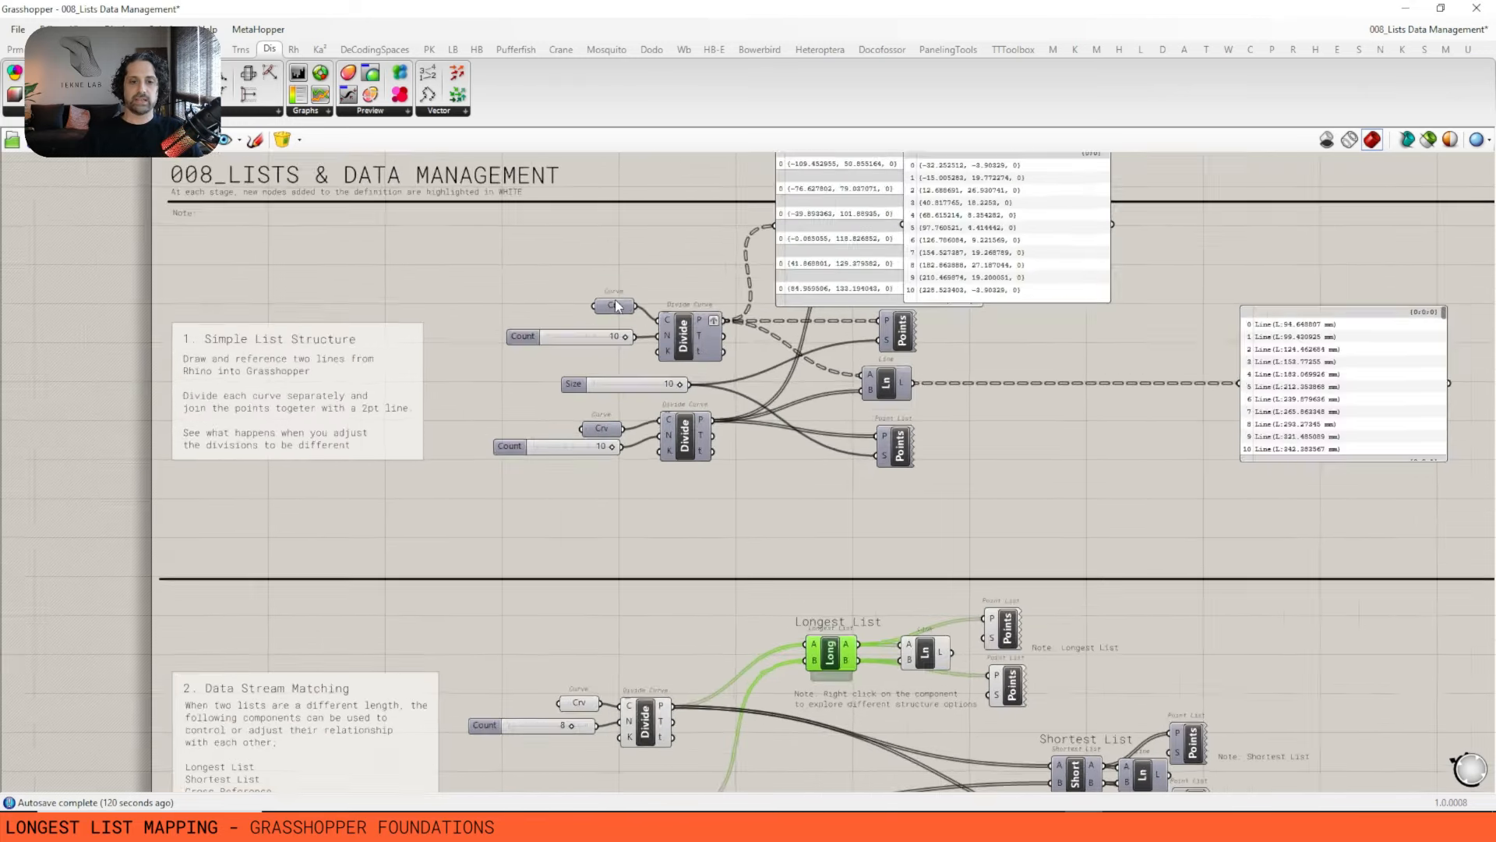
pyautogui.click(621, 307)
pyautogui.moveTo(659, 258); pyautogui.dragTo(693, 310, button='right')
pyautogui.moveTo(799, 341); pyautogui.dragTo(599, 430)
pyautogui.moveTo(666, 365); pyautogui.dragTo(858, 254)
pyautogui.moveTo(947, 359); pyautogui.dragTo(657, 156)
pyautogui.scroll(2, 795, 321)
pyautogui.moveTo(795, 321); pyautogui.dragTo(900, 407, button='right')
# Copy the upper Curve, its panel, its Count slider and Divide Curve to an empty canvas area beside the definition.
pyautogui.moveTo(754, 168); pyautogui.dragTo(671, 489)
pyautogui.scroll(-2, 817, 433)
pyautogui.scroll(-2, 886, 433)
pyautogui.moveTo(875, 437); pyautogui.dragTo(480, 408, button='right')
pyautogui.hotkey('ctrl', 'c')
pyautogui.hotkey('ctrl', 'v')
pyautogui.moveTo(436, 374); pyautogui.dragTo(1402, 411)
# Turn off the preview of the Simple List Structure and Data Stream Matching examples.
pyautogui.scroll(-3, 934, 358)
pyautogui.moveTo(1092, 248); pyautogui.dragTo(503, 611)
pyautogui.rightClick(893, 254)
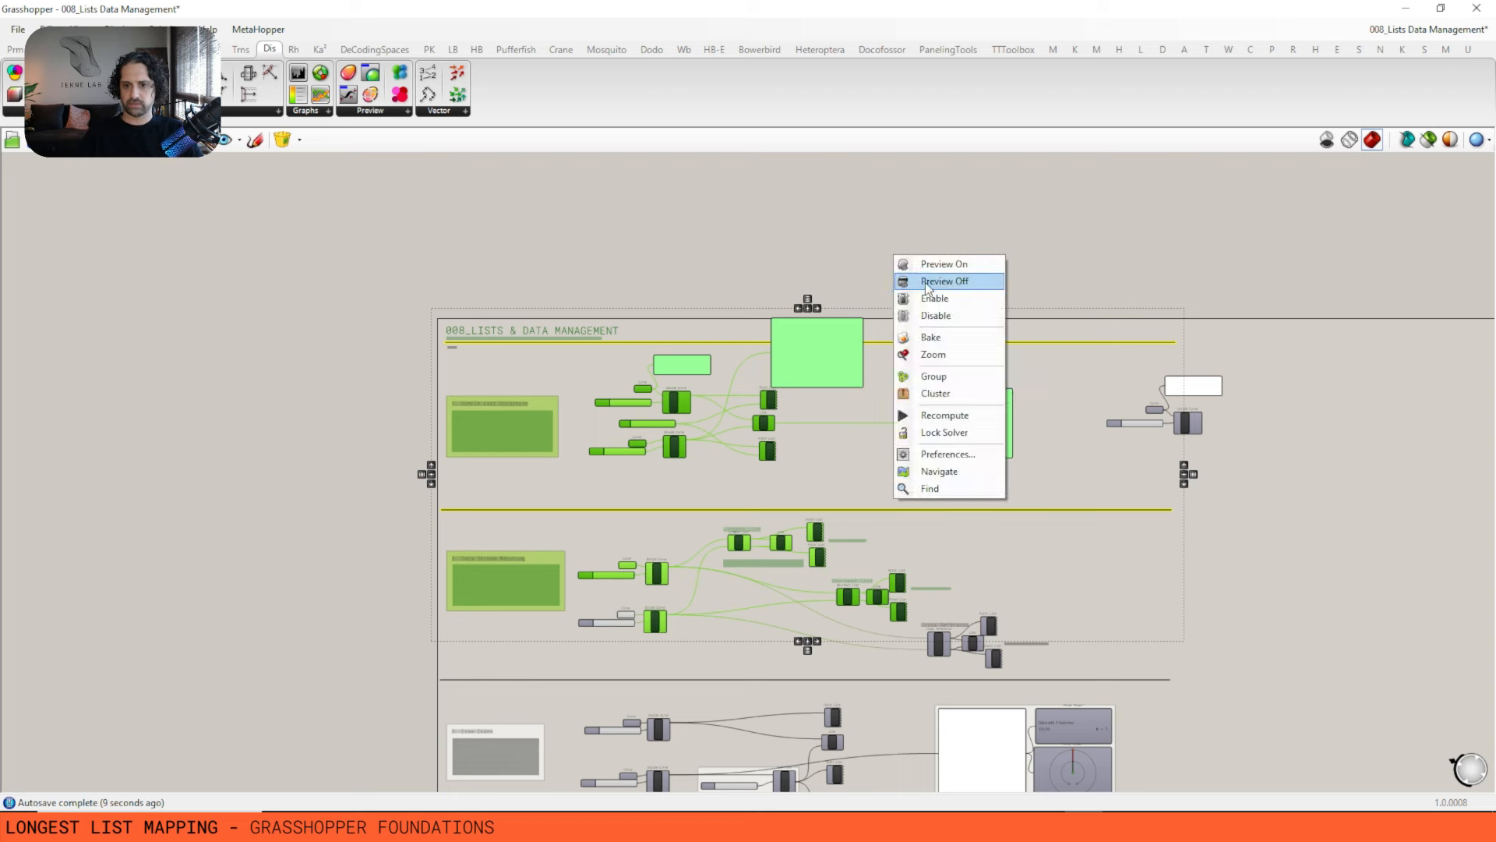
pyautogui.click(943, 281)
pyautogui.scroll(6, 1060, 451)
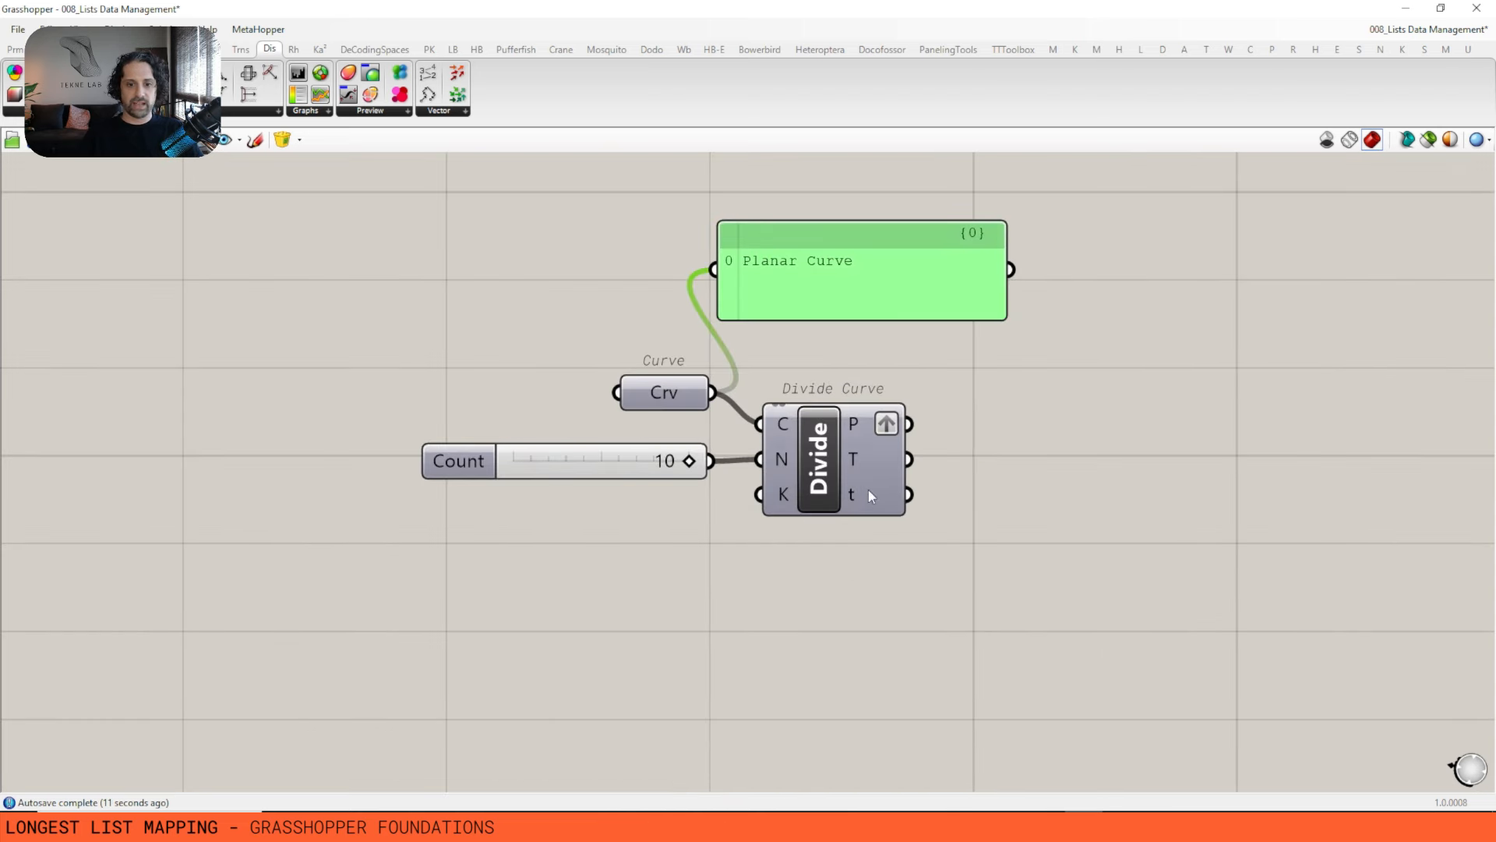
# Space out the copied components, keeping the Curve wired directly to Divide Curve's C input and the panel above that wire.
pyautogui.moveTo(868, 489); pyautogui.dragTo(1303, 445)
pyautogui.moveTo(962, 277); pyautogui.dragTo(999, 373)
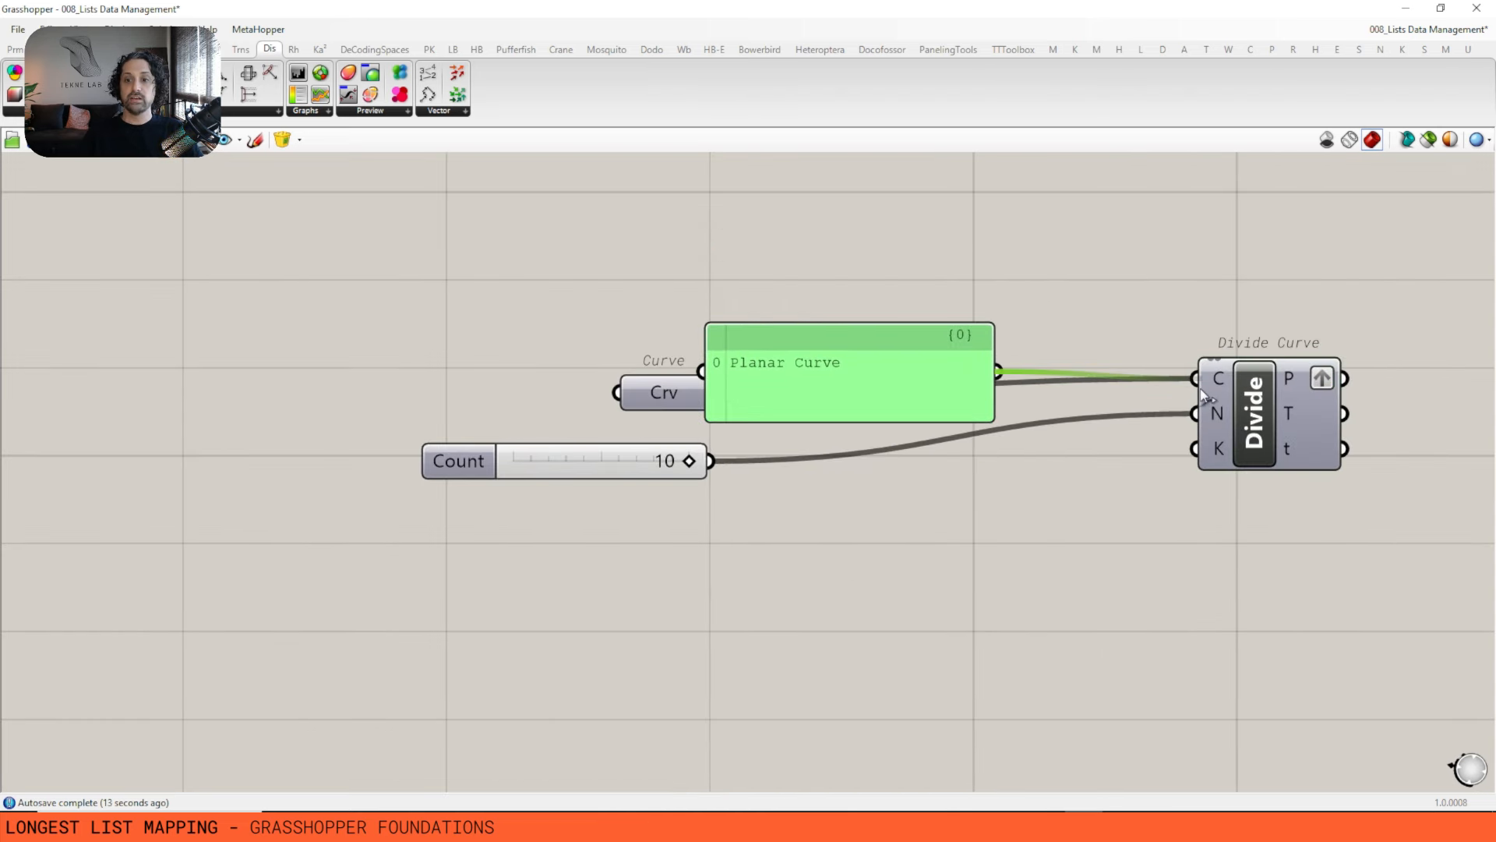
pyautogui.moveTo(857, 380); pyautogui.dragTo(947, 370)
pyautogui.moveTo(1195, 377); pyautogui.dragTo(712, 392)
pyautogui.moveTo(920, 374); pyautogui.dragTo(787, 282)
pyautogui.moveTo(953, 317); pyautogui.dragTo(862, 317)
# Duplicate the curve's panel below the copied count slider and wire the slider into the new panel.
pyautogui.moveTo(796, 271); pyautogui.dragTo(820, 547)
pyautogui.hotkey('ctrl', 'c')
pyautogui.hotkey('ctrl', 'v')
pyautogui.moveTo(705, 471); pyautogui.dragTo(751, 533)
pyautogui.moveTo(935, 544); pyautogui.dragTo(942, 538)
pyautogui.moveTo(1243, 421); pyautogui.dragTo(1056, 435)
pyautogui.moveTo(995, 412); pyautogui.dragTo(875, 405, button='right')
pyautogui.moveTo(648, 298); pyautogui.dragTo(687, 306)
pyautogui.scroll(2, 844, 381)
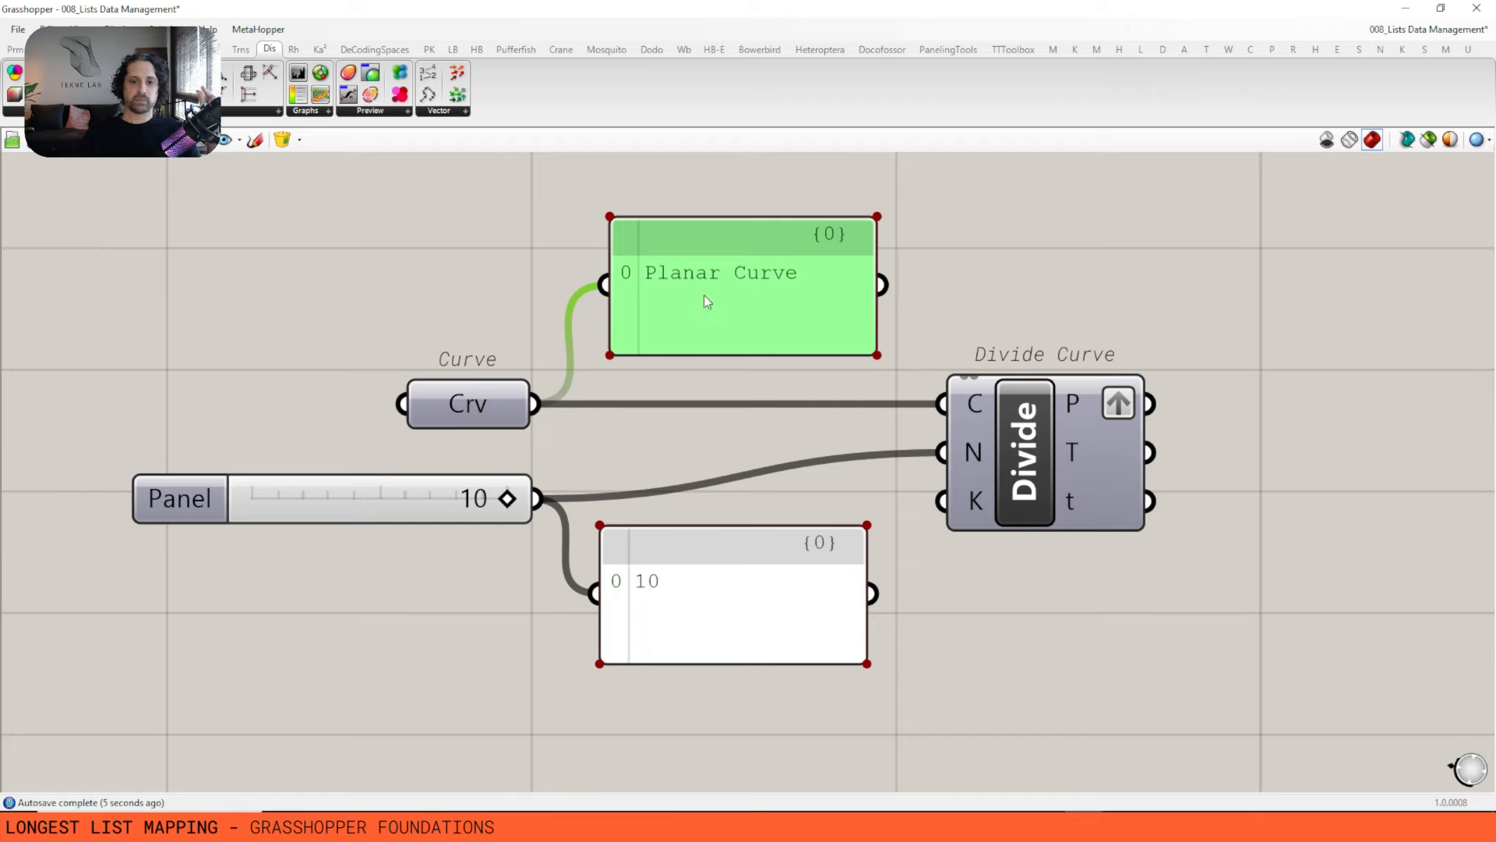
pyautogui.click(659, 584)
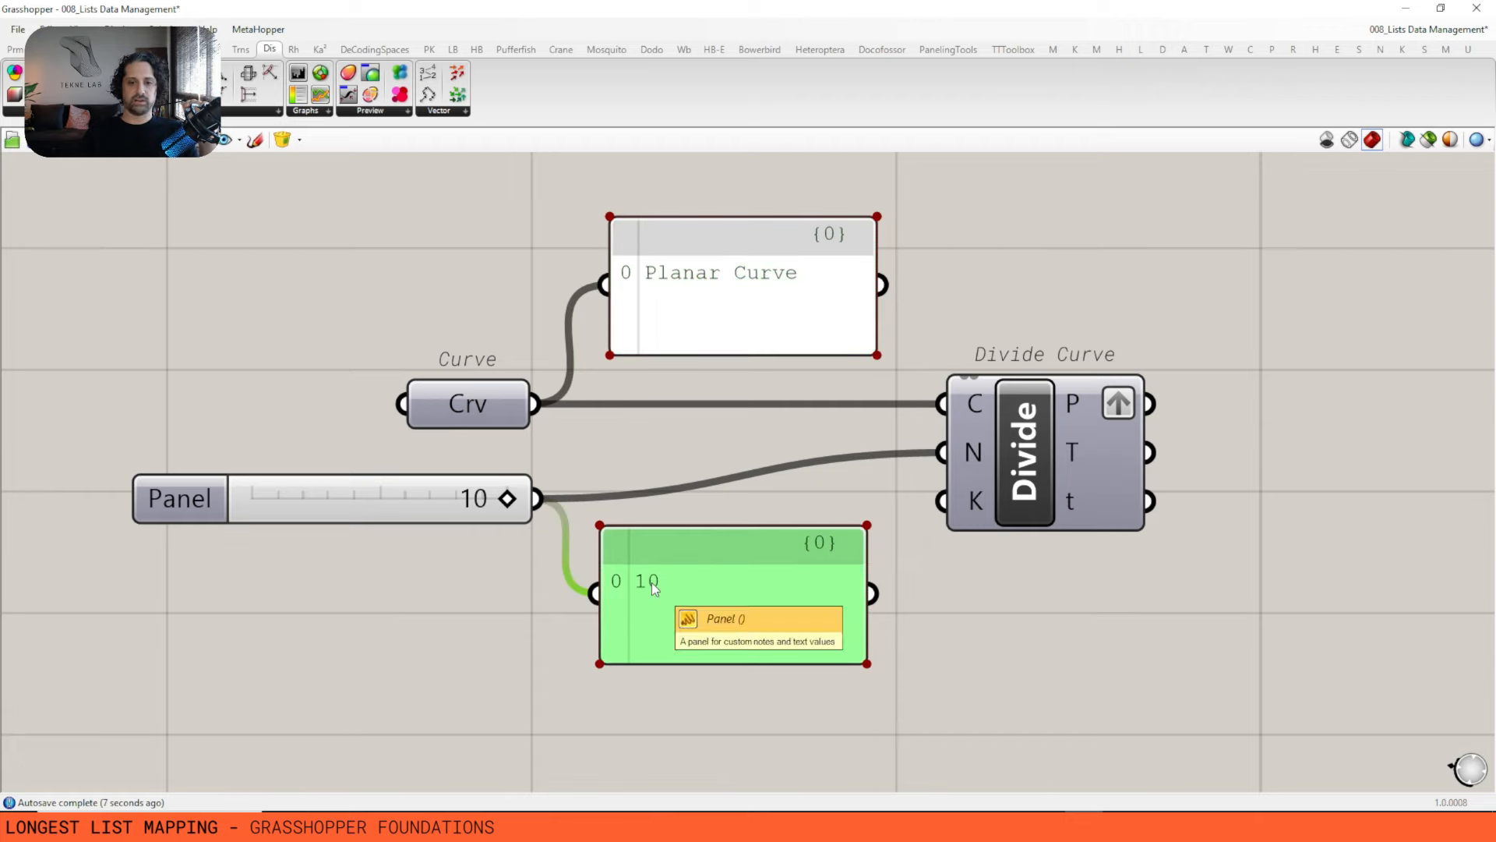
pyautogui.click(1025, 470)
# Restore the Grasshopper window and dock it beside the Rhino viewport.
pyautogui.moveTo(698, 17); pyautogui.dragTo(1191, 244)
pyautogui.moveTo(1289, 254); pyautogui.dragTo(1327, 218)
pyautogui.press('super+Right')
pyautogui.scroll(-4, 1073, 420)
# Turn on the preview of the copied components and highlight the Curve and Divide Curve in turn.
pyautogui.moveTo(1302, 287); pyautogui.dragTo(793, 608)
pyautogui.rightClick(1106, 217)
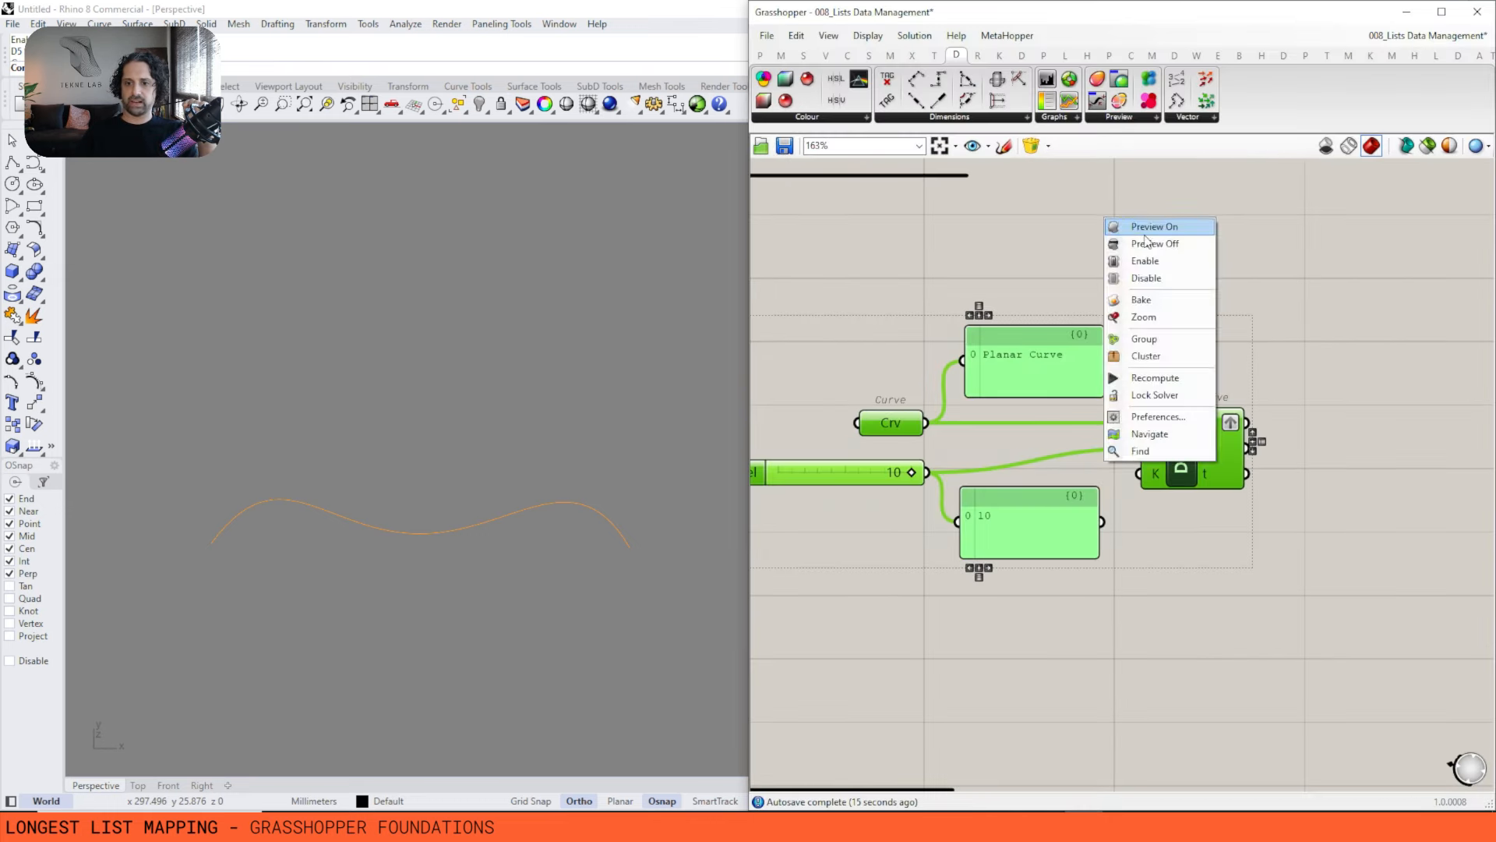
pyautogui.click(1144, 228)
pyautogui.click(970, 308)
pyautogui.click(896, 433)
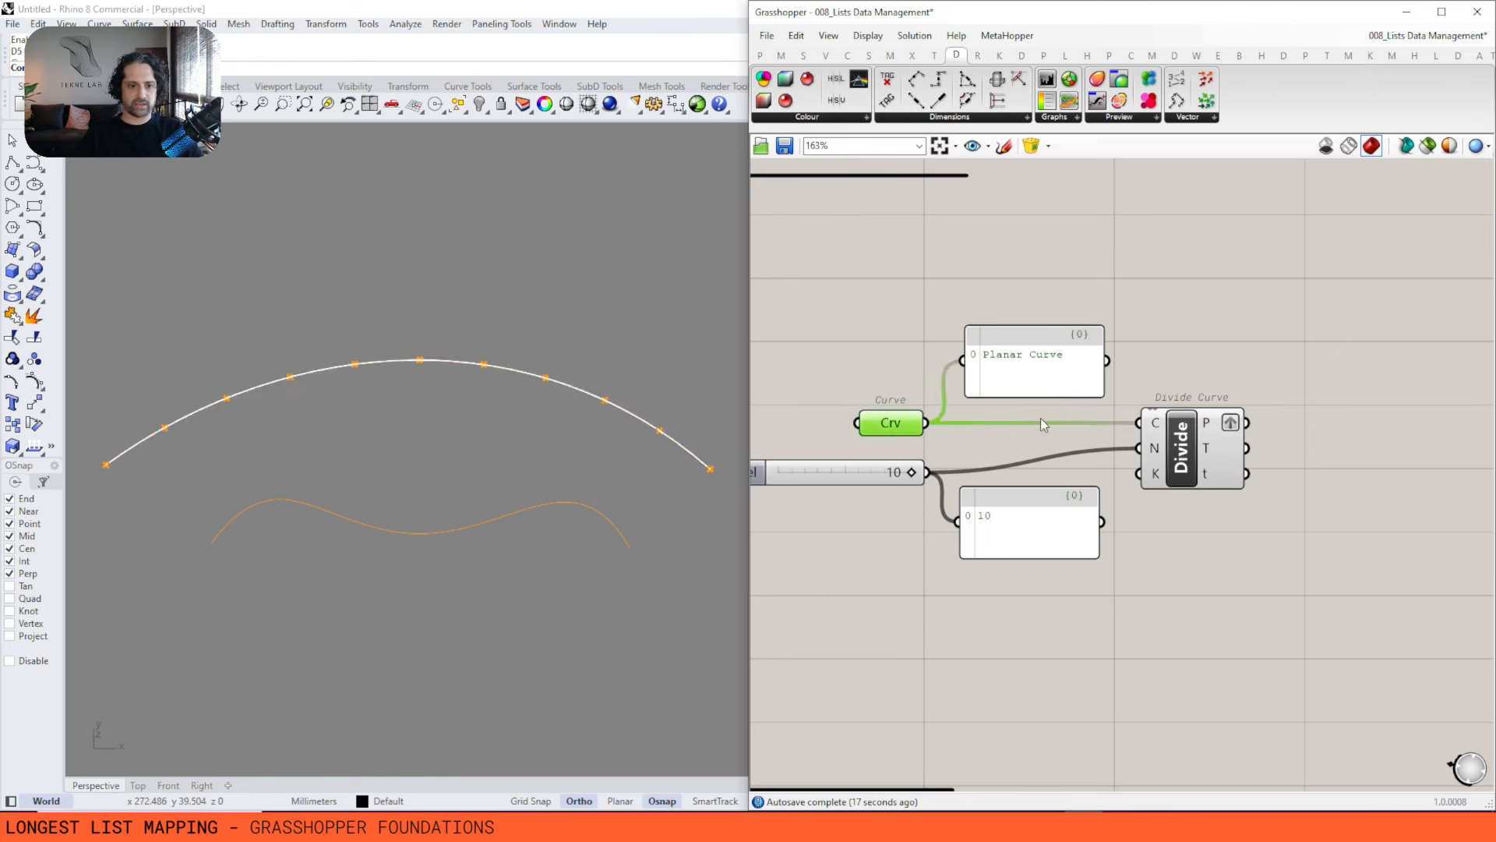
pyautogui.click(1176, 444)
pyautogui.moveTo(1041, 458); pyautogui.dragTo(1063, 474, button='right')
pyautogui.click(906, 441)
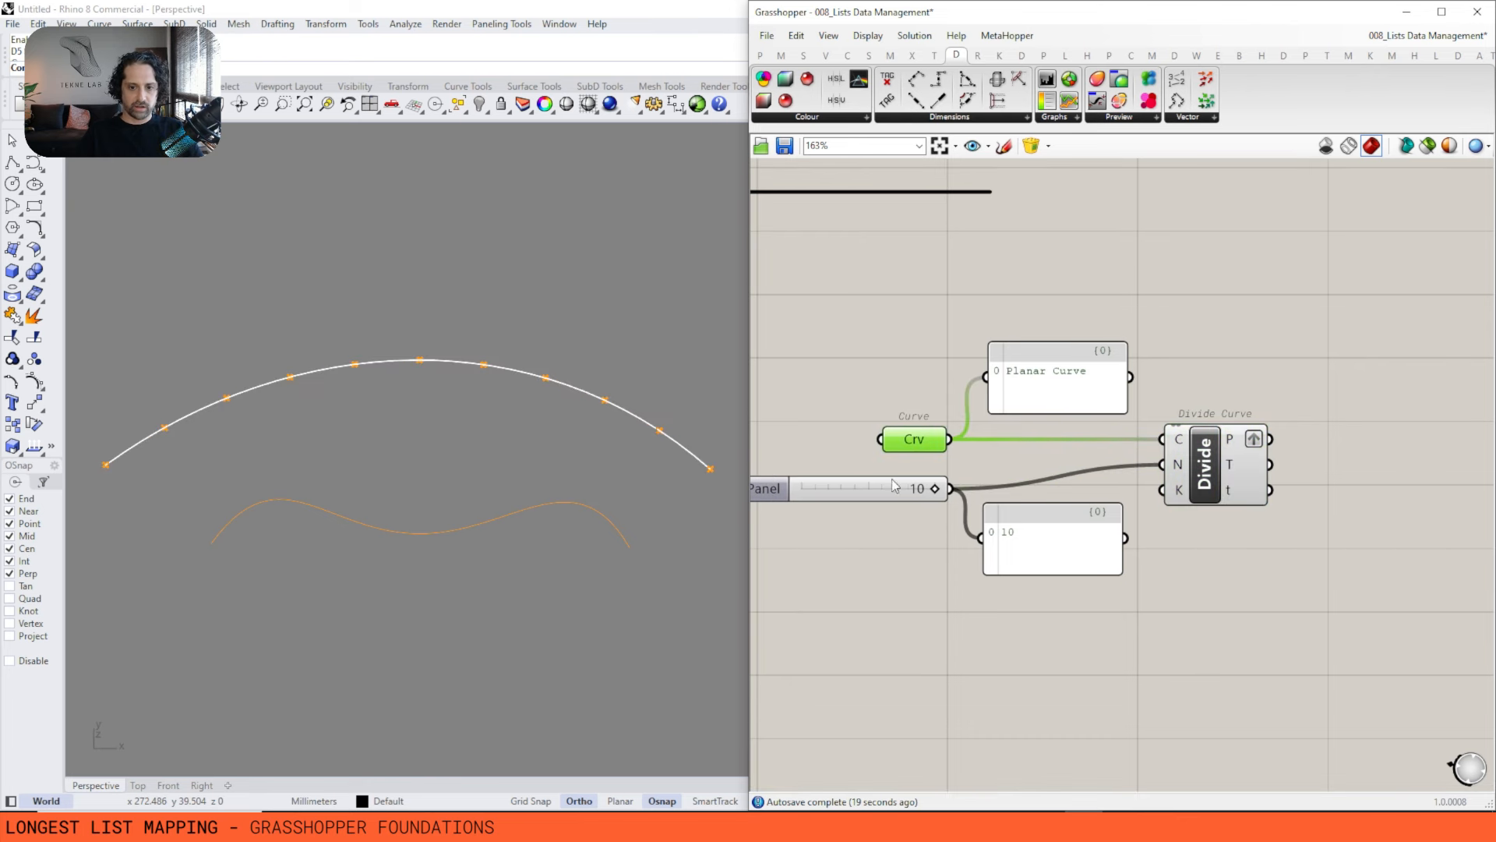
# Duplicate the copied count slider directly below the original and move its panel down slightly.
pyautogui.click(881, 493)
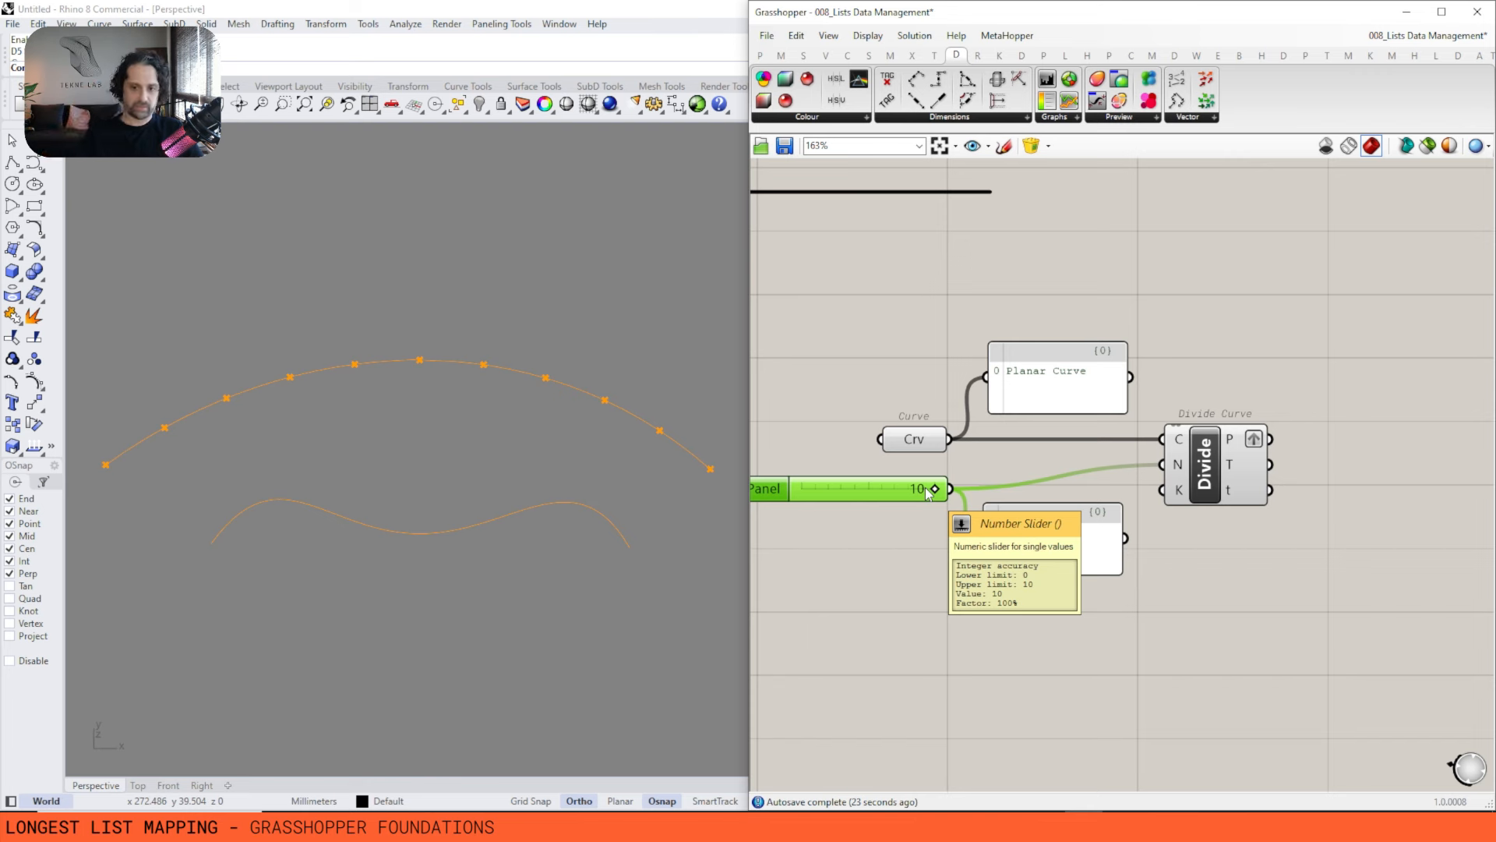
pyautogui.moveTo(955, 491); pyautogui.dragTo(1018, 458, button='right')
pyautogui.keyDown('alt'); pyautogui.moveTo(942, 465); pyautogui.dragTo(940, 513); pyautogui.keyUp('alt')
pyautogui.moveTo(1157, 519); pyautogui.dragTo(1161, 543)
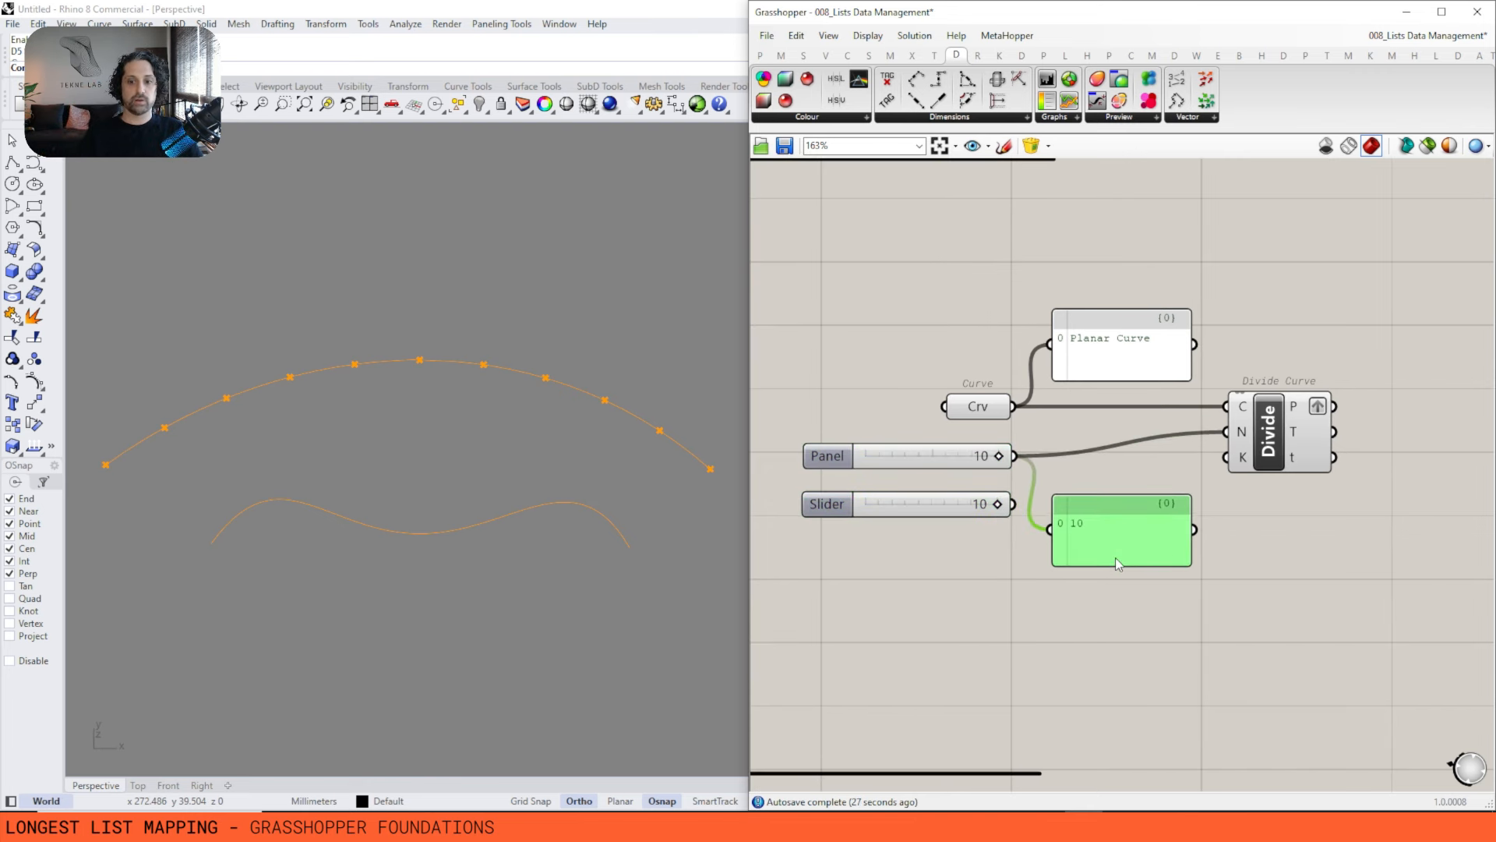
# Add a Merge component and wire the two sliders into its D1 and D2 inputs.
pyautogui.doubleClick(1137, 624)
pyautogui.write('merge')
pyautogui.press('Return')
pyautogui.moveTo(1013, 456); pyautogui.dragTo(1090, 608)
pyautogui.moveTo(1013, 504); pyautogui.dragTo(1090, 640)
# Wire the second slider additionally into Divide Curve's N input and inspect the values arriving there.
pyautogui.keyDown('shift'); pyautogui.moveTo(1013, 504); pyautogui.dragTo(1225, 431); pyautogui.keyUp('shift')
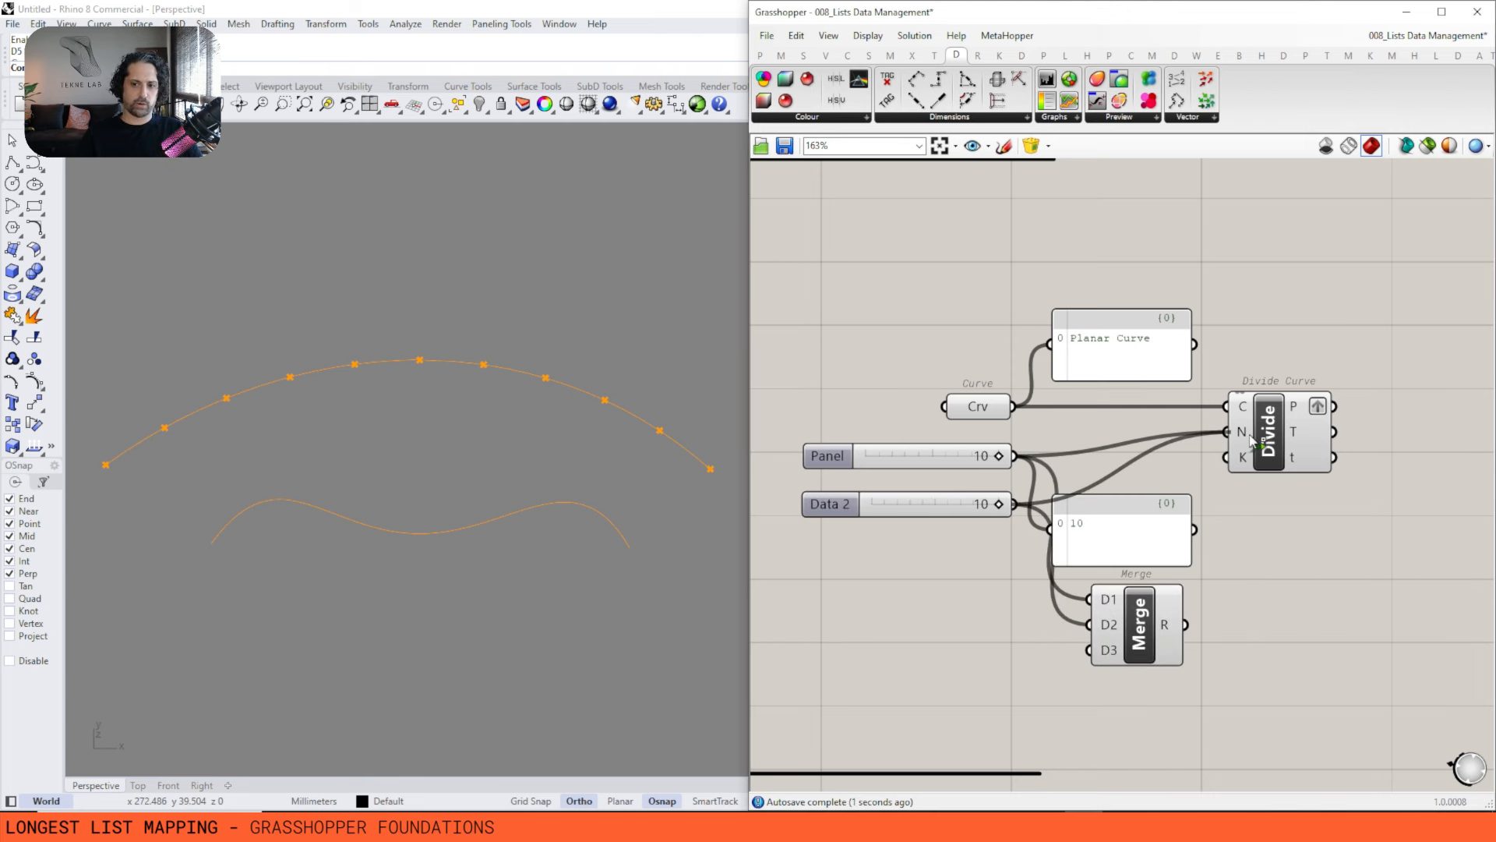
pyautogui.scroll(4, 1245, 436)
pyautogui.moveTo(1244, 439)
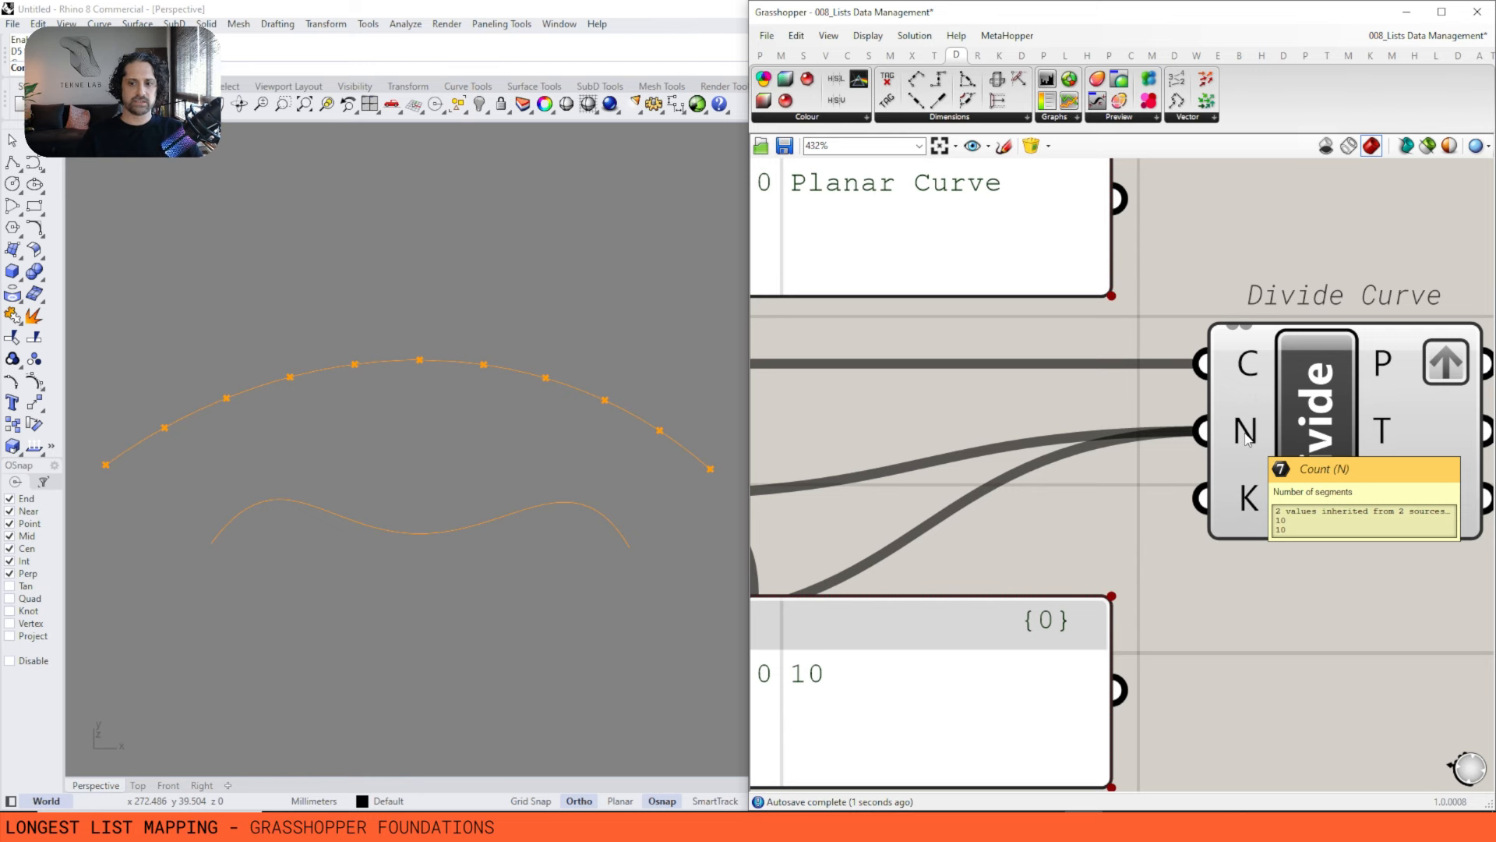
pyautogui.scroll(-4, 1244, 439)
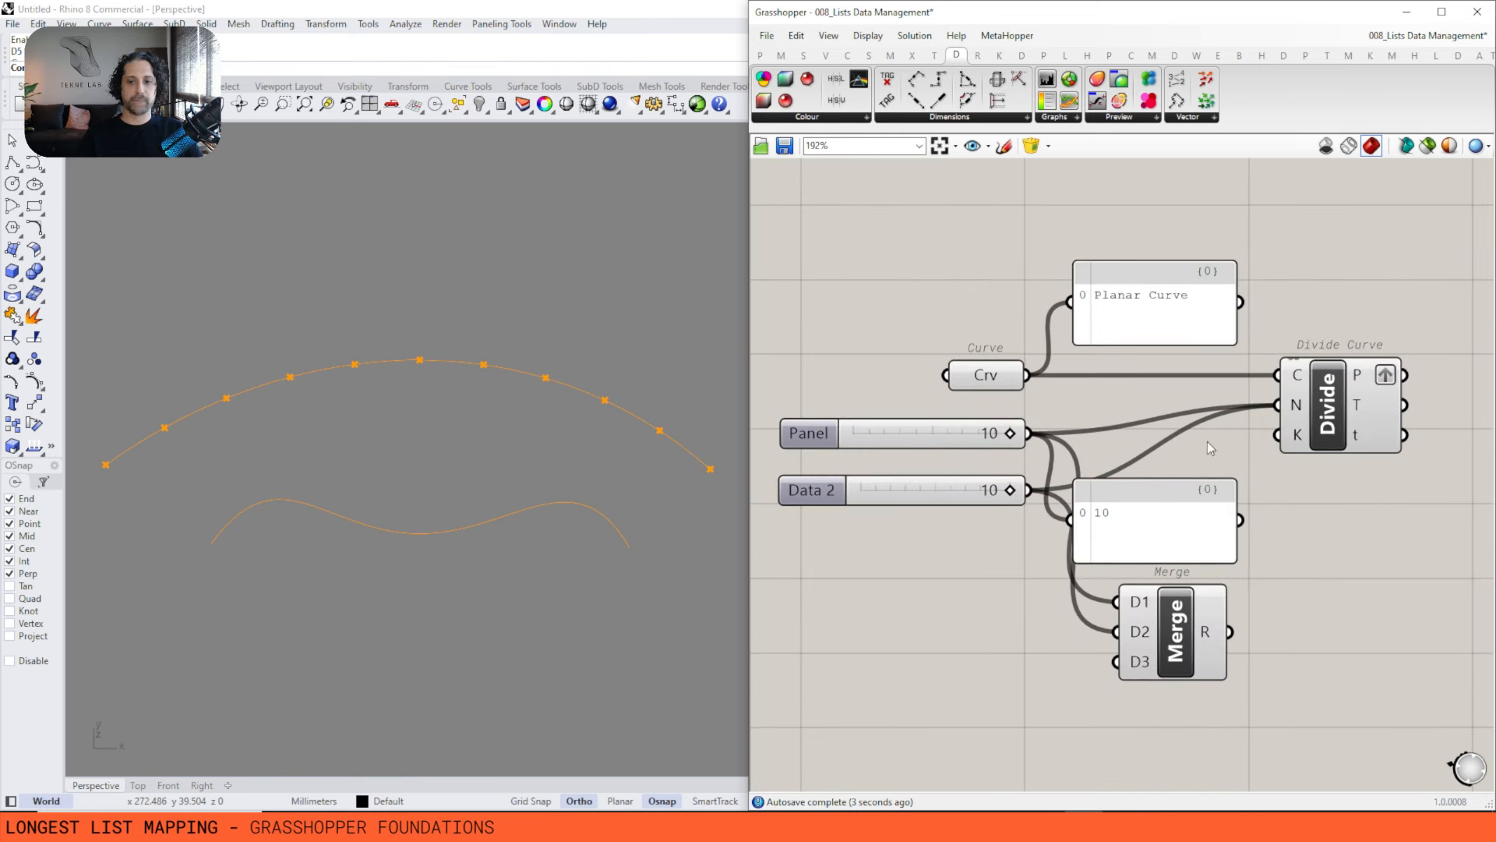
# Place the Merge component beside the sliders and feed its result into Divide Curve's N input and the panel.
pyautogui.click(1175, 513)
pyautogui.moveTo(1150, 556); pyautogui.dragTo(1298, 582)
pyautogui.moveTo(1218, 547); pyautogui.dragTo(1119, 473)
pyautogui.moveTo(1270, 560); pyautogui.dragTo(1259, 497)
pyautogui.moveTo(1259, 498); pyautogui.dragTo(1178, 510, button='right')
pyautogui.moveTo(1247, 421); pyautogui.dragTo(1409, 413)
pyautogui.moveTo(1091, 486); pyautogui.dragTo(1360, 410)
pyautogui.click(1192, 514)
pyautogui.moveTo(1032, 483); pyautogui.dragTo(1190, 473, button='right')
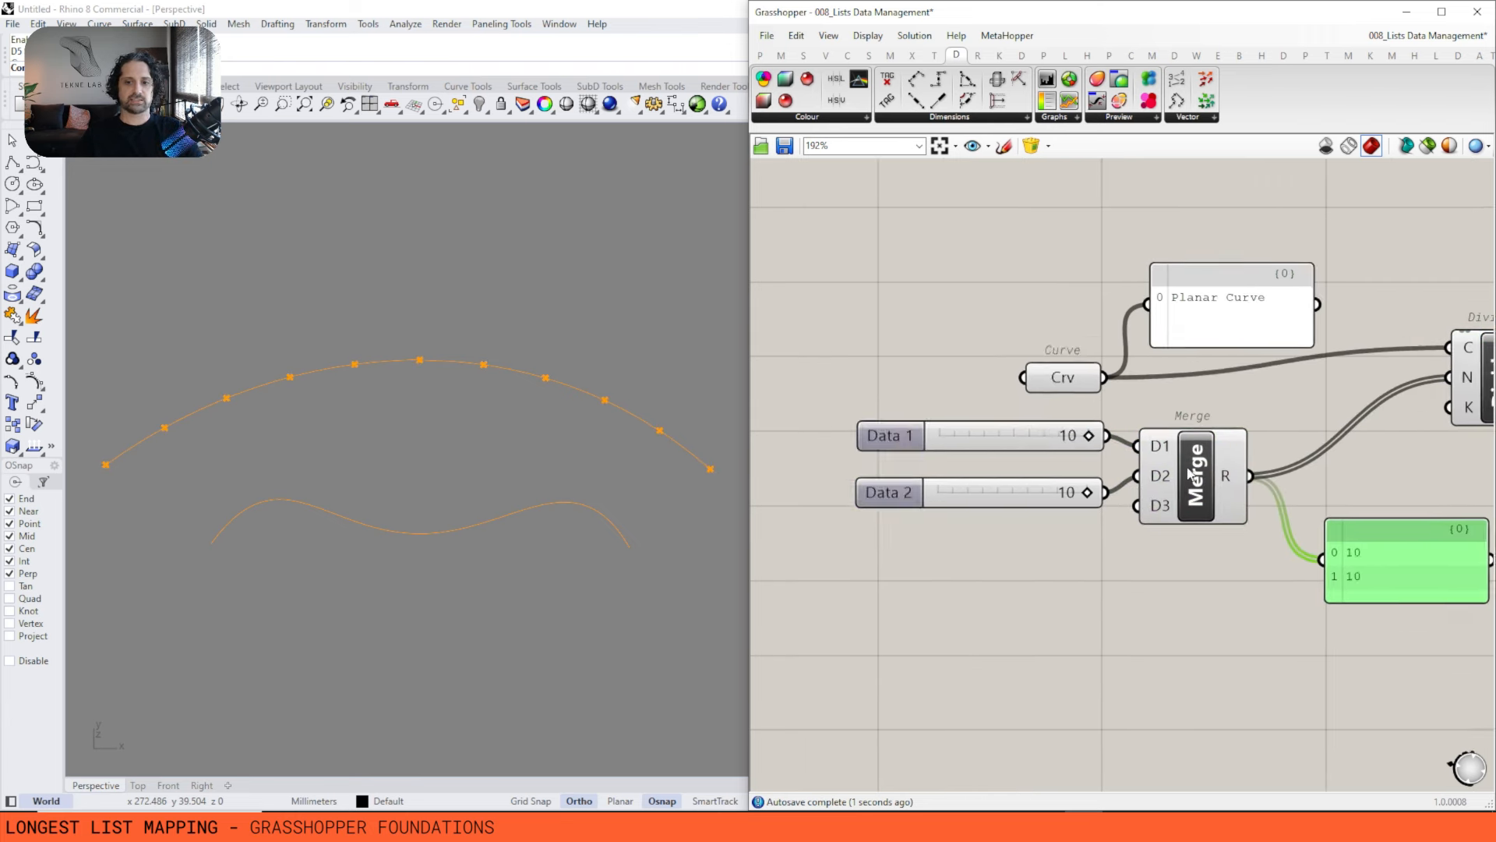
# Line up the two sliders with Merge's D1 and D2 inputs and move the result panel closer.
pyautogui.click(1188, 473)
pyautogui.scroll(-2, 1279, 422)
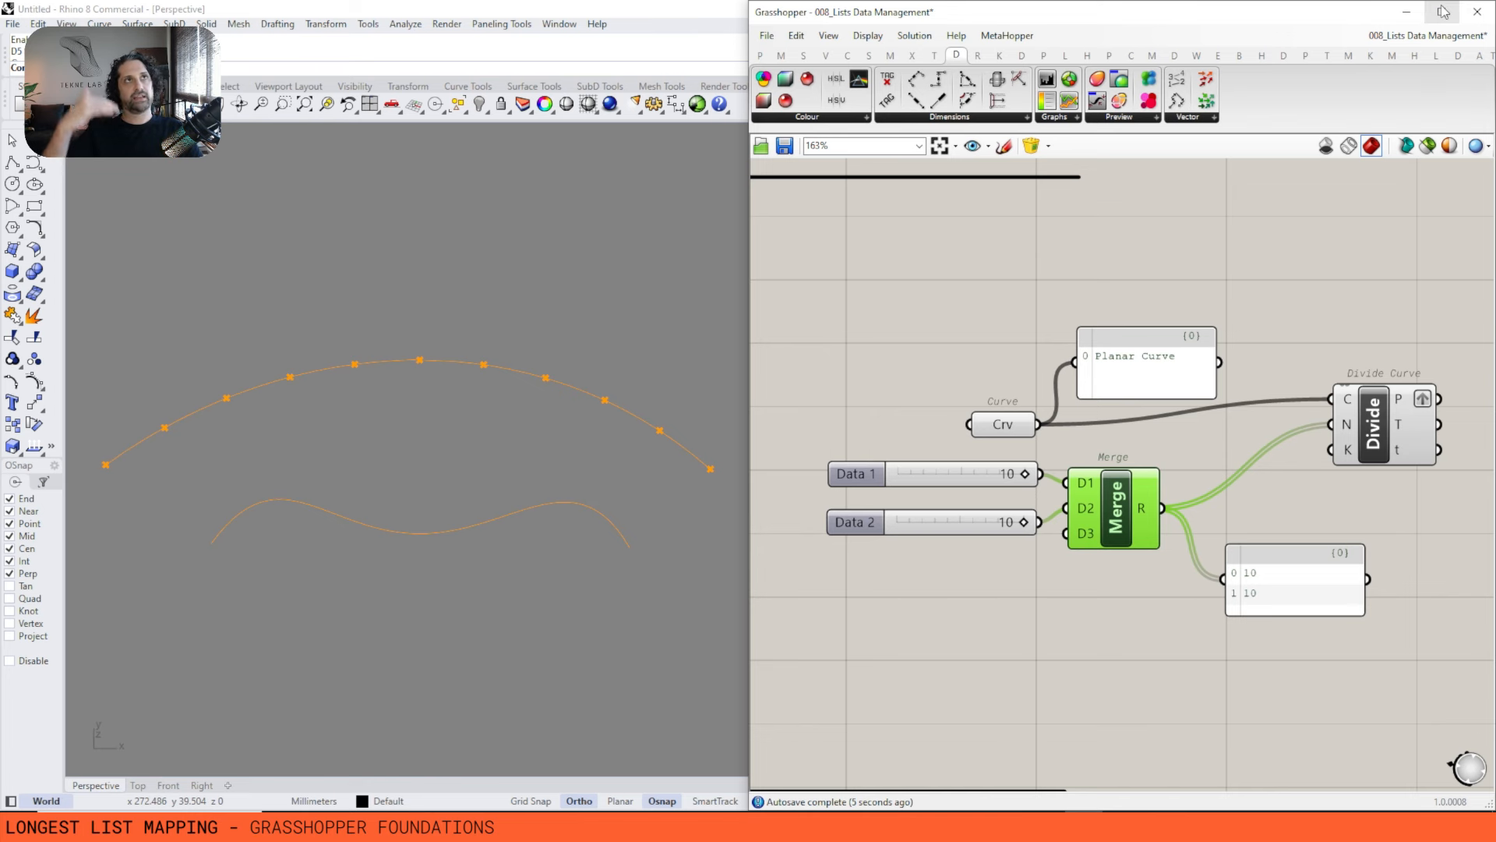
pyautogui.moveTo(1002, 458); pyautogui.dragTo(981, 459, button='right')
pyautogui.moveTo(964, 477); pyautogui.dragTo(971, 517)
pyautogui.click(967, 506)
pyautogui.moveTo(1275, 582)
pyautogui.mouseDown()
pyautogui.moveTo(1274, 546)
pyautogui.moveTo(1253, 568)
pyautogui.mouseUp()
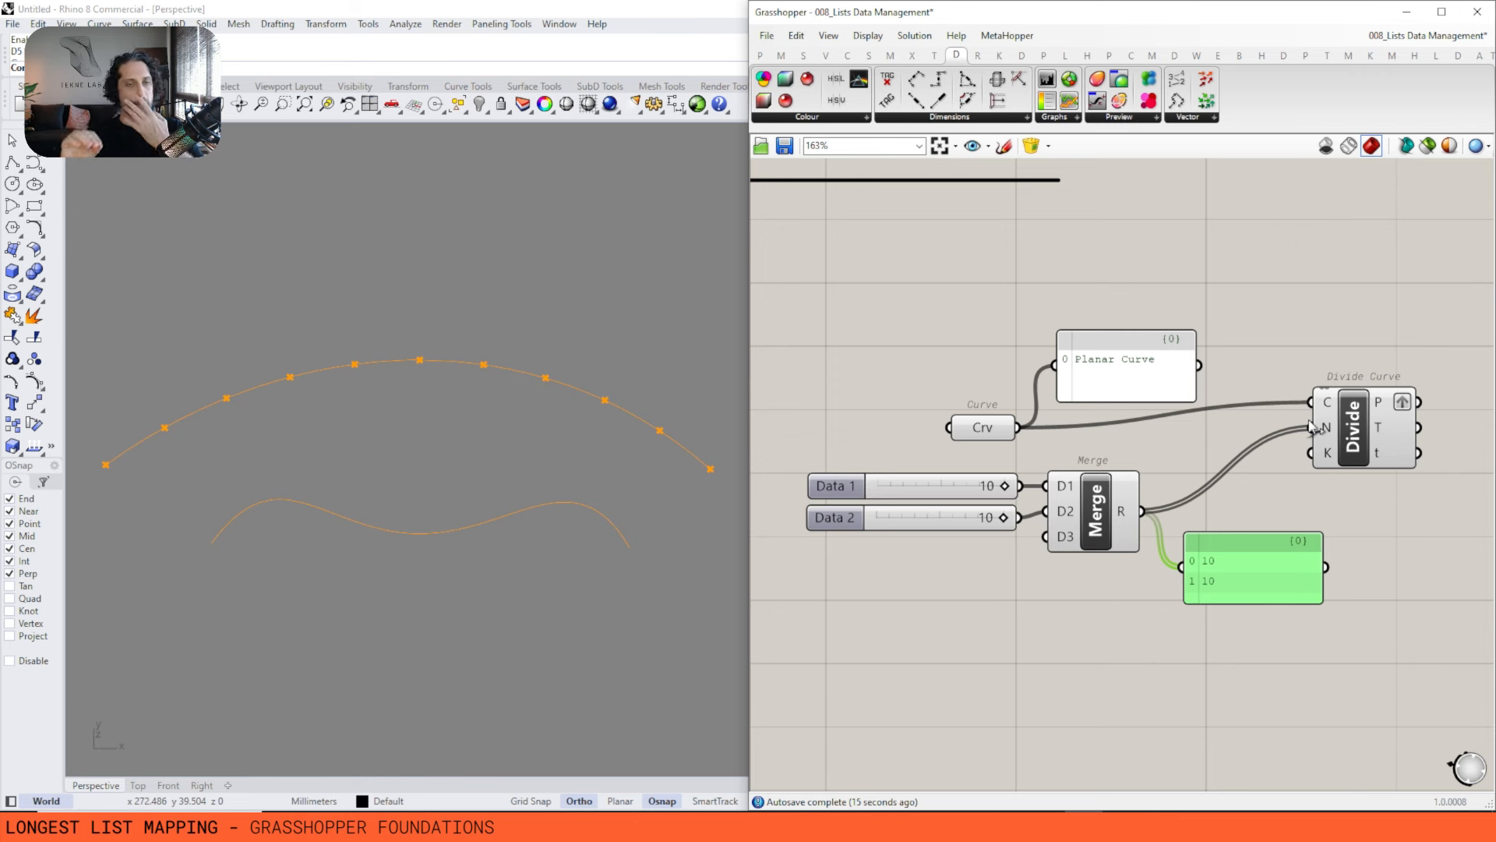
# Move Divide Curve closer to the Merge component and remove the graft from its P output.
pyautogui.moveTo(1330, 426); pyautogui.dragTo(1273, 450)
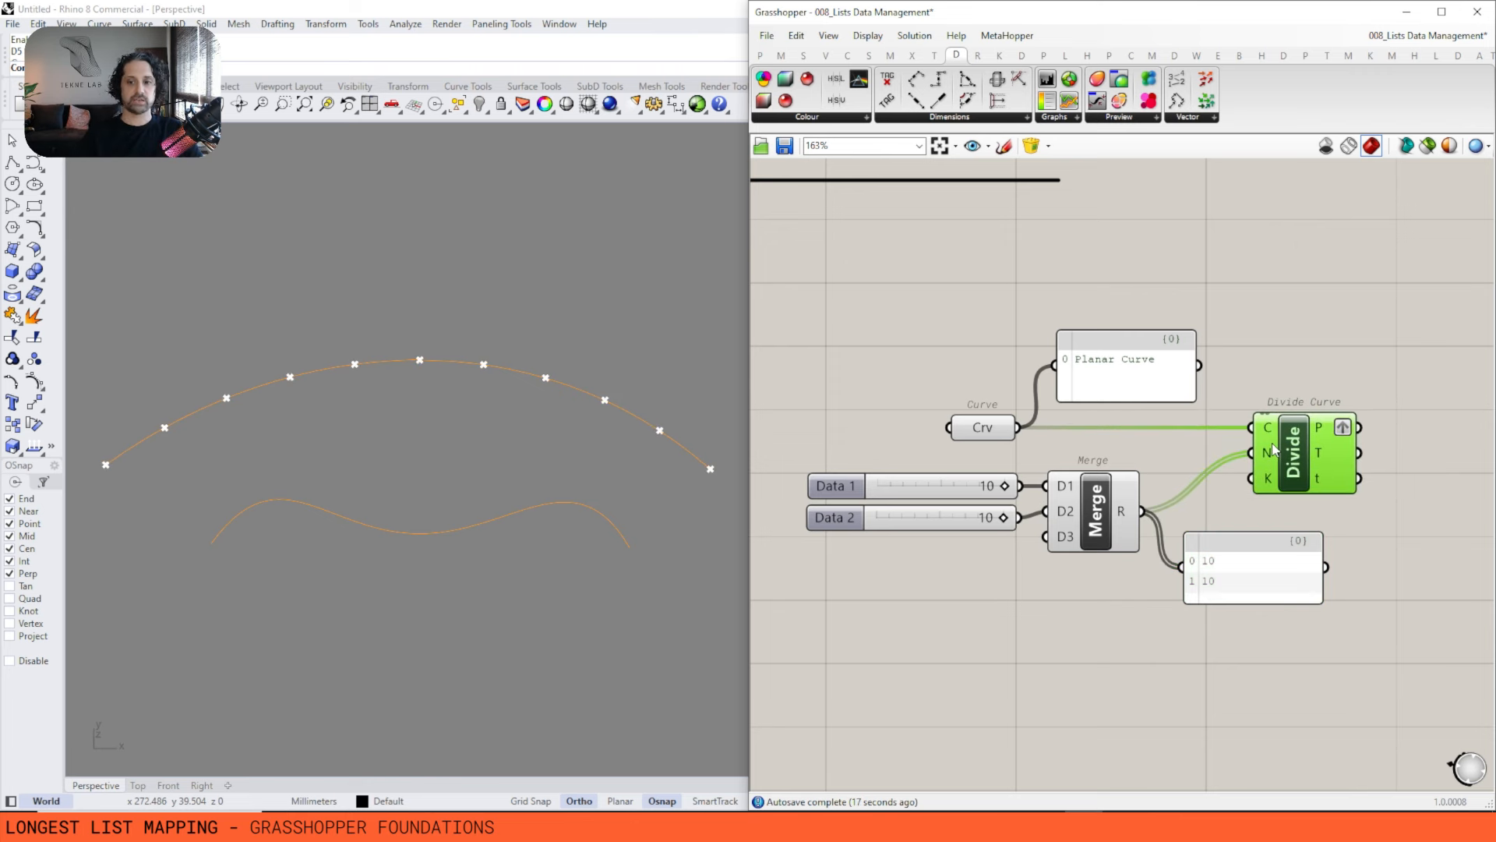
pyautogui.moveTo(1139, 556); pyautogui.dragTo(1070, 543, button='right')
pyautogui.moveTo(943, 425); pyautogui.dragTo(990, 422, button='right')
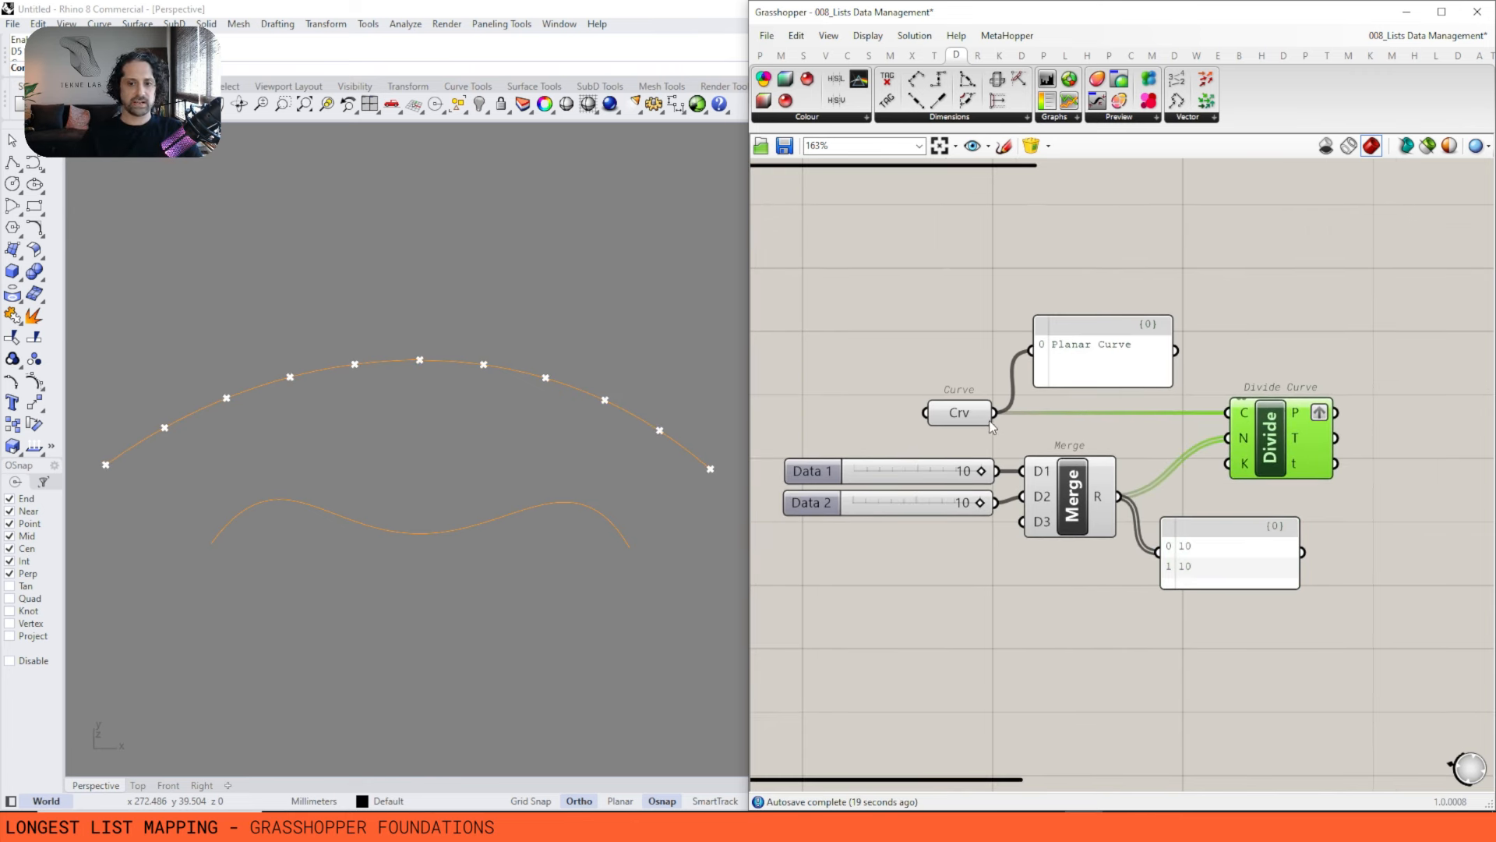
pyautogui.moveTo(1304, 412); pyautogui.dragTo(1299, 412, button='right')
pyautogui.rightClick(1309, 423)
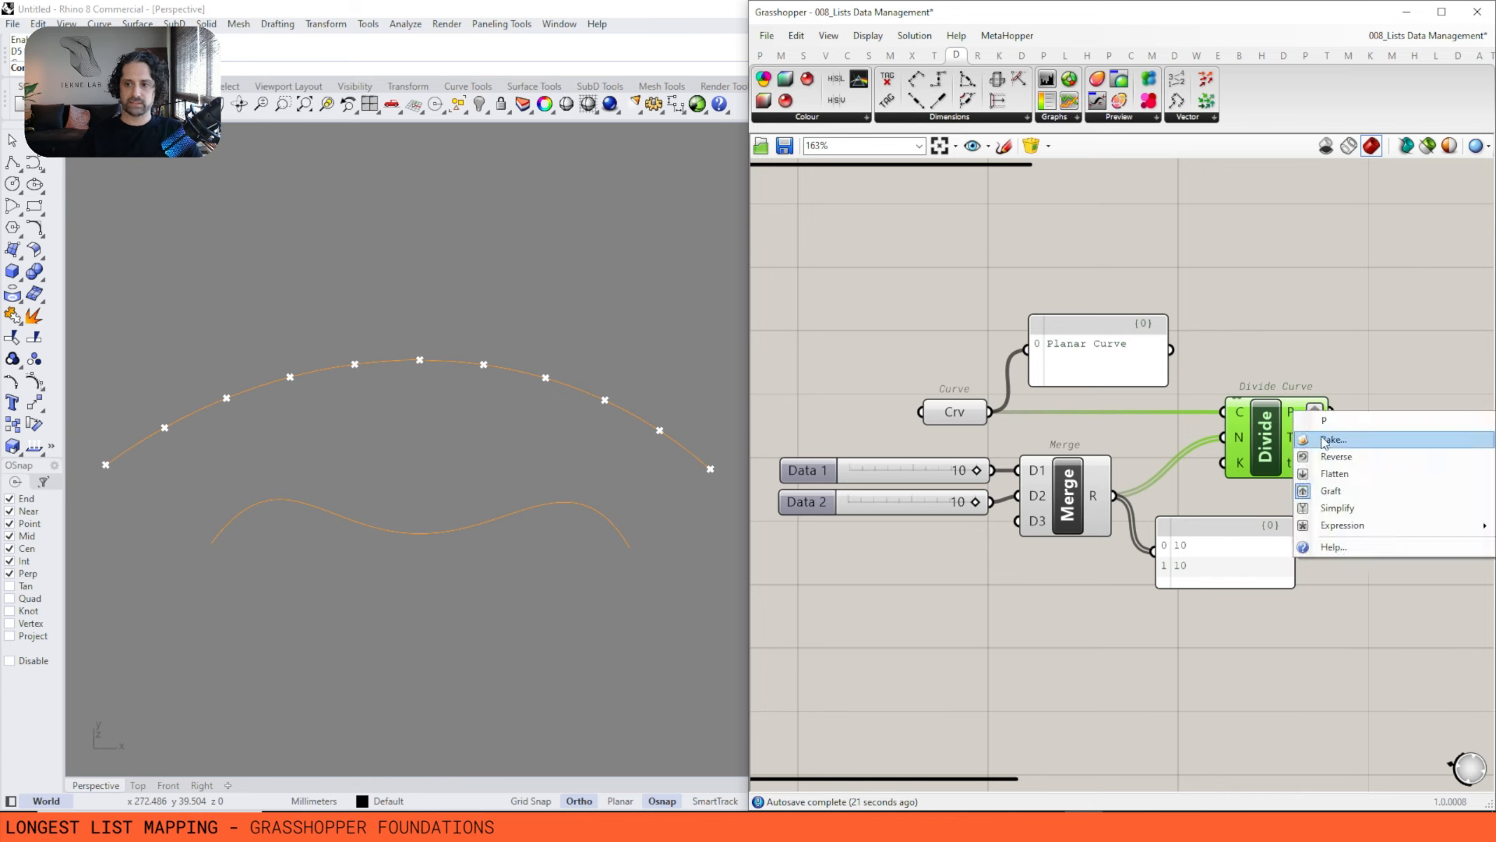
pyautogui.click(920, 530)
pyautogui.scroll(1, 919, 526)
pyautogui.click(1330, 417)
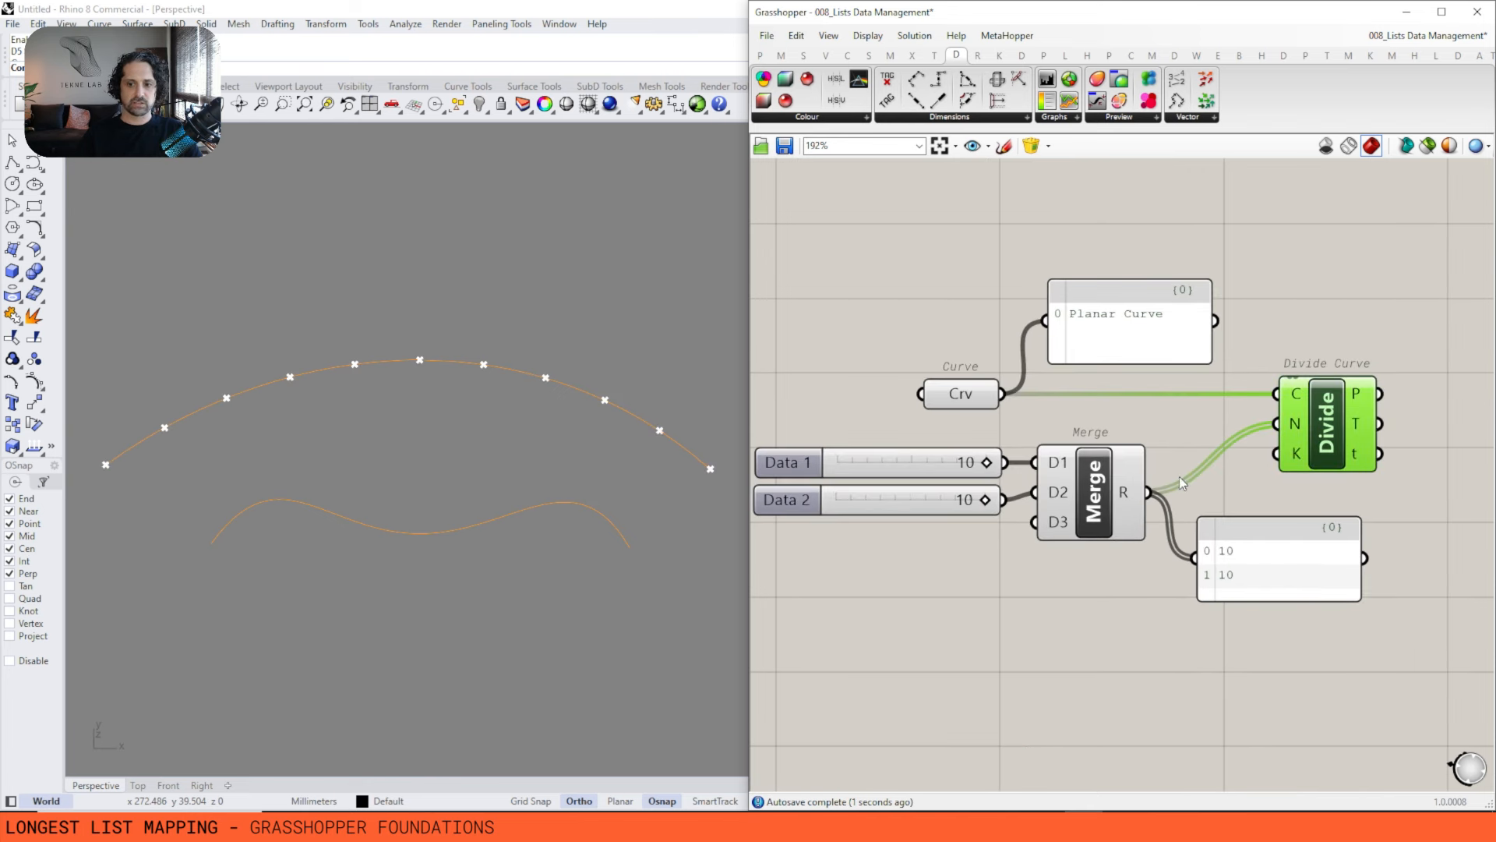
# Set the Data 2 slider to 4 and move Divide Curve further in beside the Merge component.
pyautogui.moveTo(986, 502); pyautogui.dragTo(896, 500)
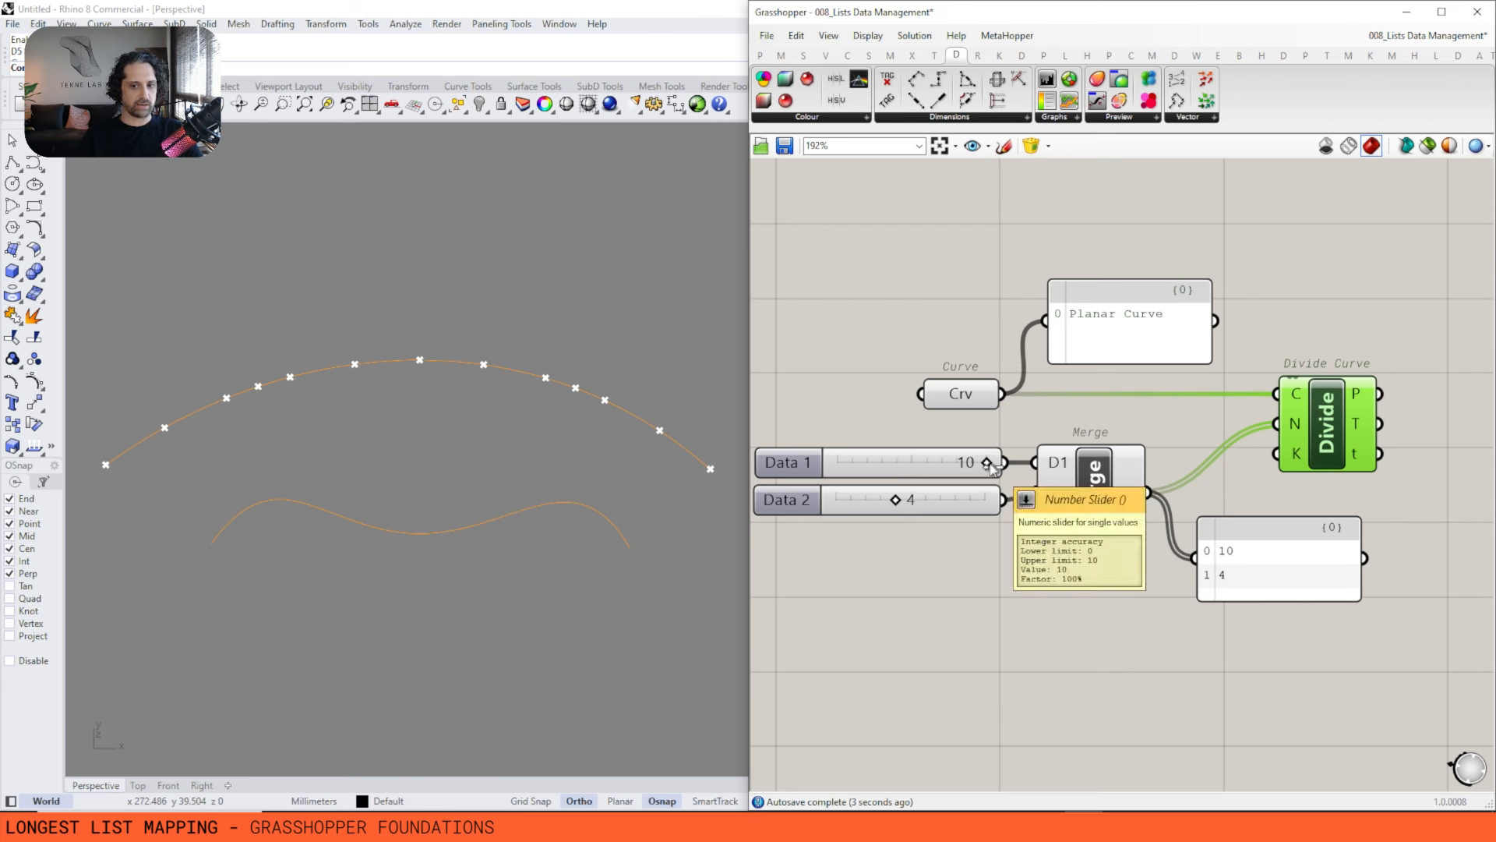
pyautogui.moveTo(899, 503)
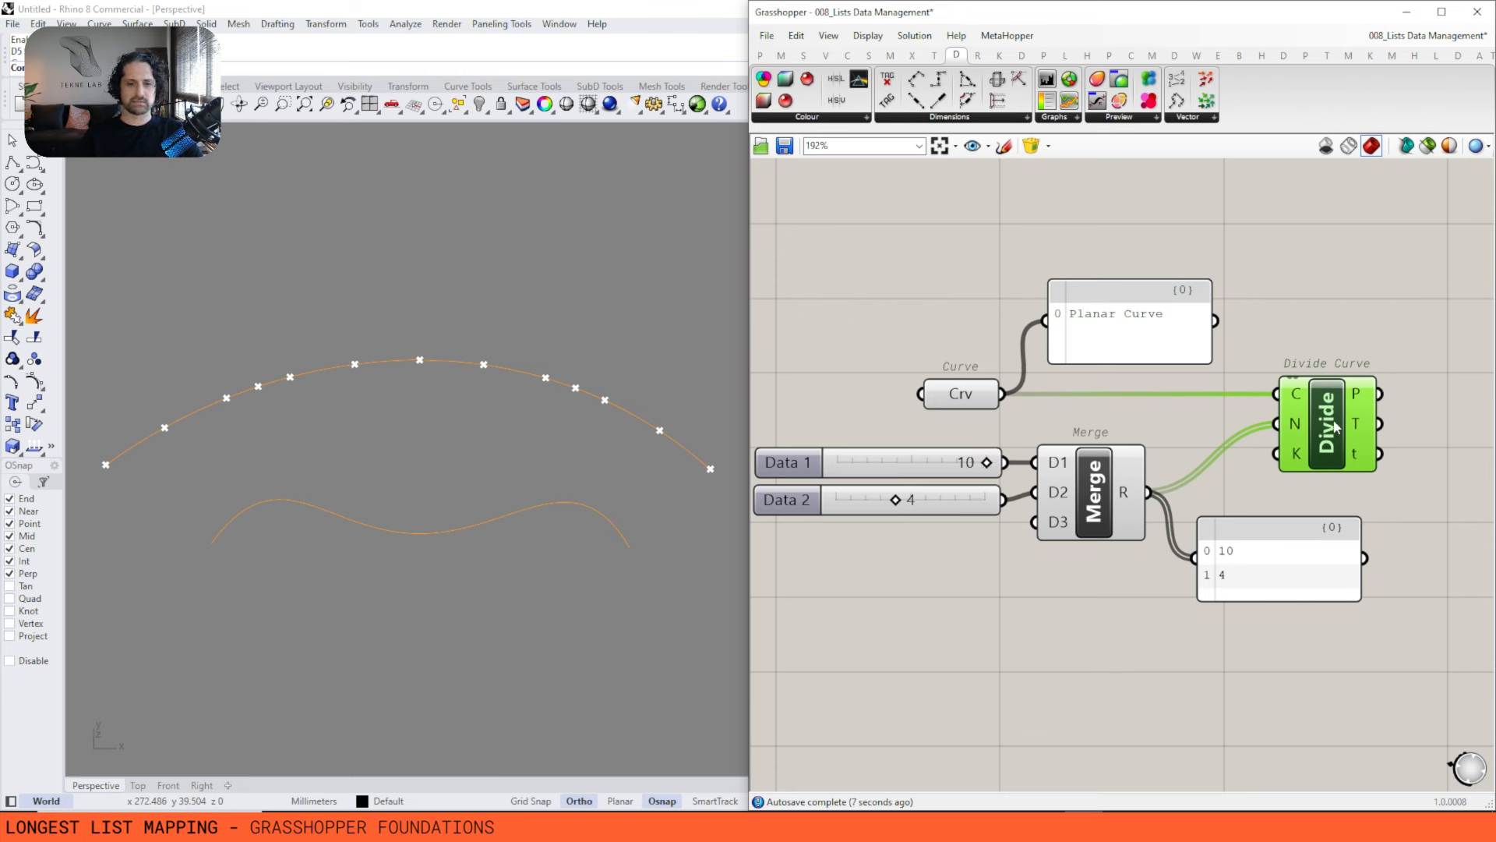
pyautogui.moveTo(1335, 426); pyautogui.dragTo(1256, 427)
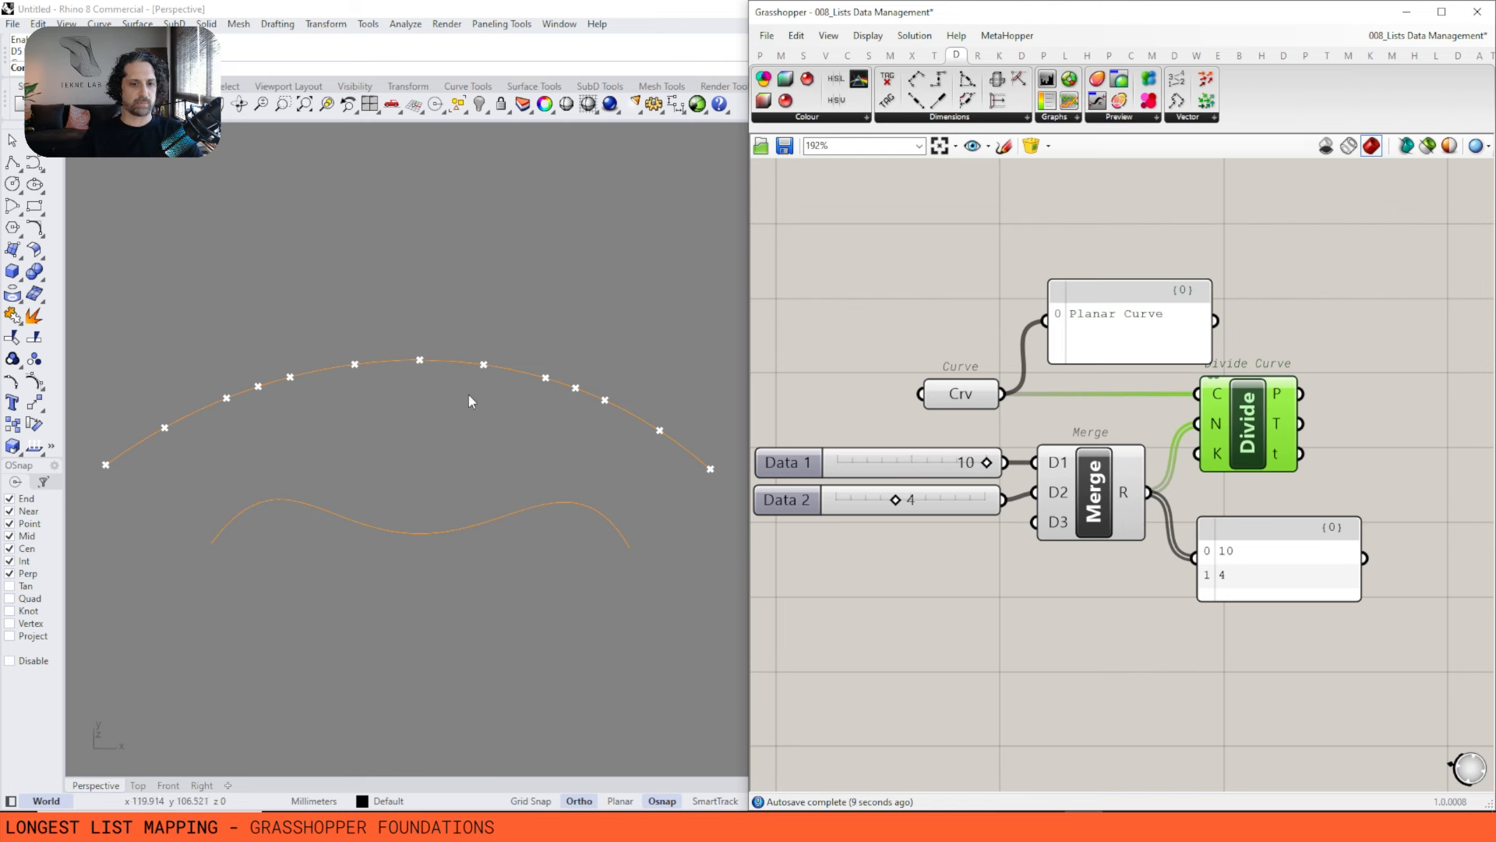
pyautogui.moveTo(1441, 421); pyautogui.dragTo(1230, 423, button='right')
pyautogui.moveTo(987, 416); pyautogui.dragTo(1118, 428, button='right')
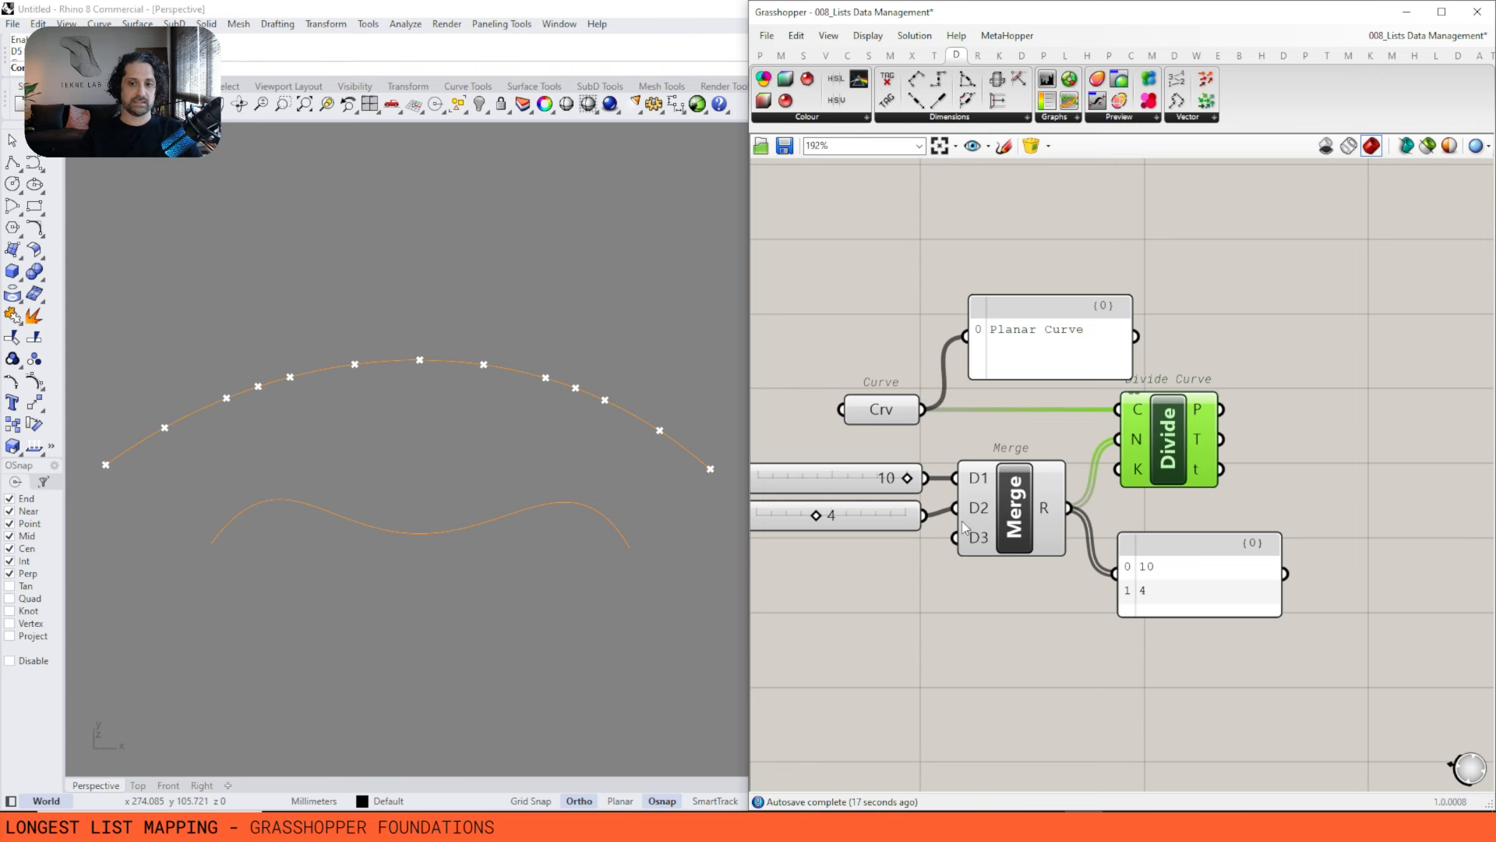
# Compare the curve panel's items with the merged count values, and shift Divide Curve clear of the curve panel.
pyautogui.click(1161, 590)
pyautogui.click(1032, 339)
pyautogui.scroll(3, 1032, 336)
pyautogui.scroll(-2, 1032, 334)
pyautogui.click(1161, 575)
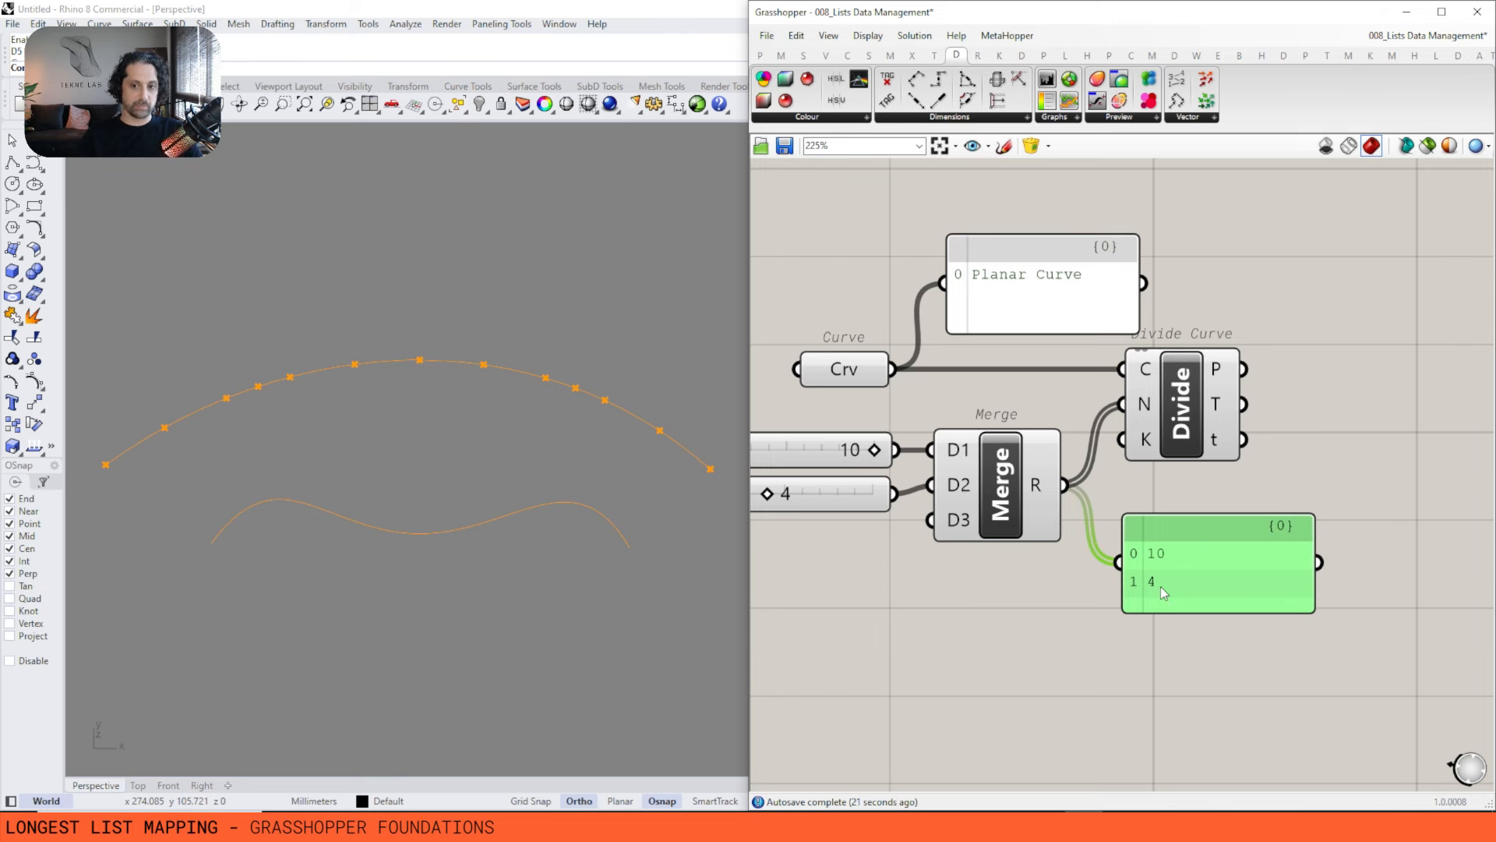
pyautogui.scroll(2, 1036, 295)
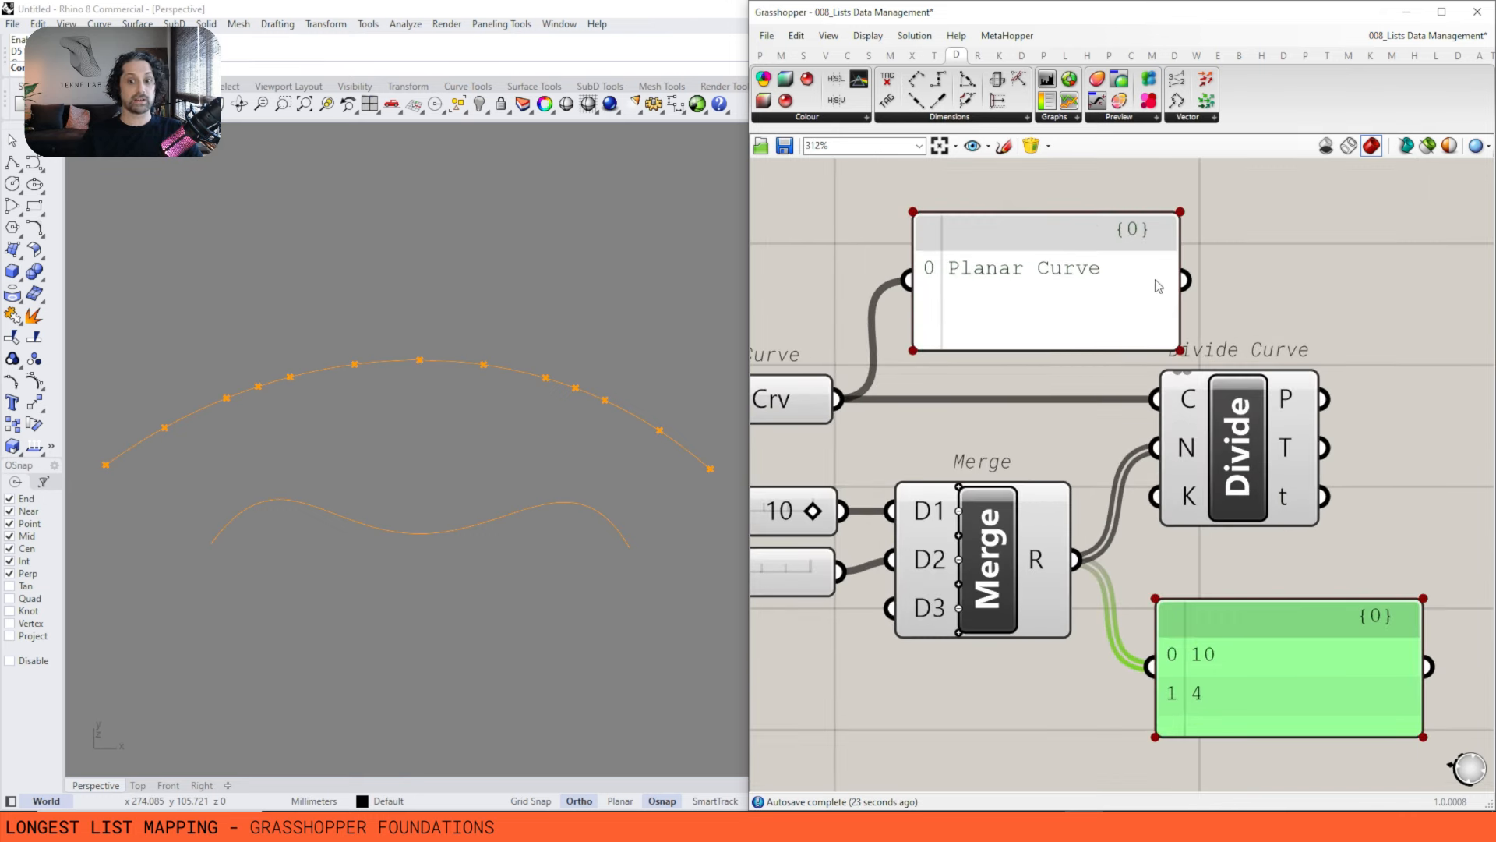
pyautogui.moveTo(1227, 434); pyautogui.dragTo(1176, 417, button='right')
pyautogui.scroll(-2, 1176, 417)
pyautogui.moveTo(1200, 419); pyautogui.dragTo(1229, 435)
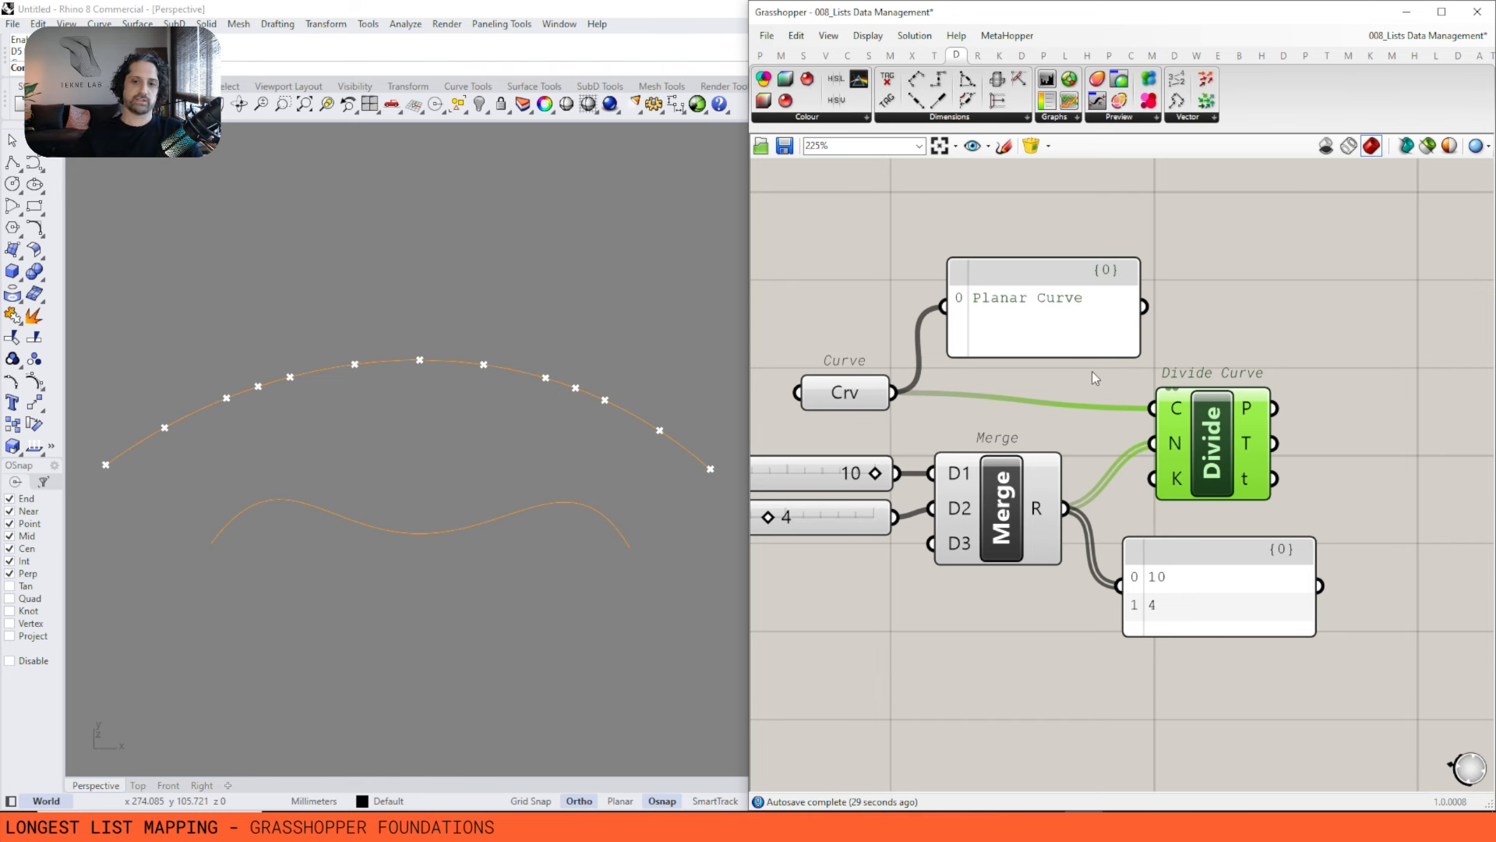
# Add a Panel beside Divide Curve and wire the P output into it.
pyautogui.moveTo(1092, 371); pyautogui.dragTo(907, 345, button='right')
pyautogui.doubleClick(1313, 387)
pyautogui.write('//')
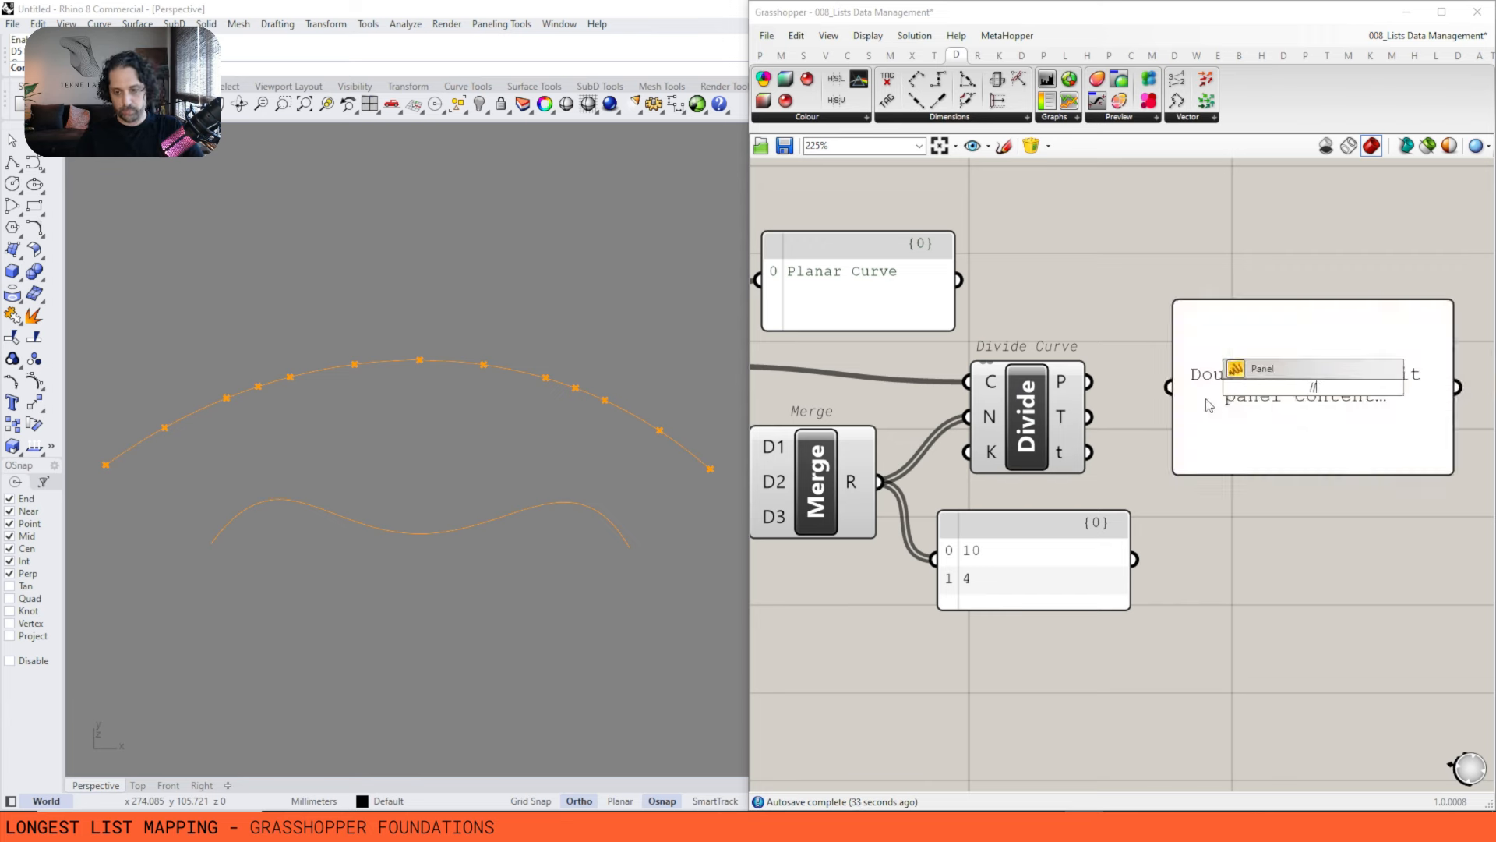
pyautogui.press('Return')
pyautogui.moveTo(1089, 382); pyautogui.dragTo(1173, 387)
pyautogui.scroll(-3, 1259, 354)
pyautogui.moveTo(1259, 353); pyautogui.dragTo(1169, 288, button='right')
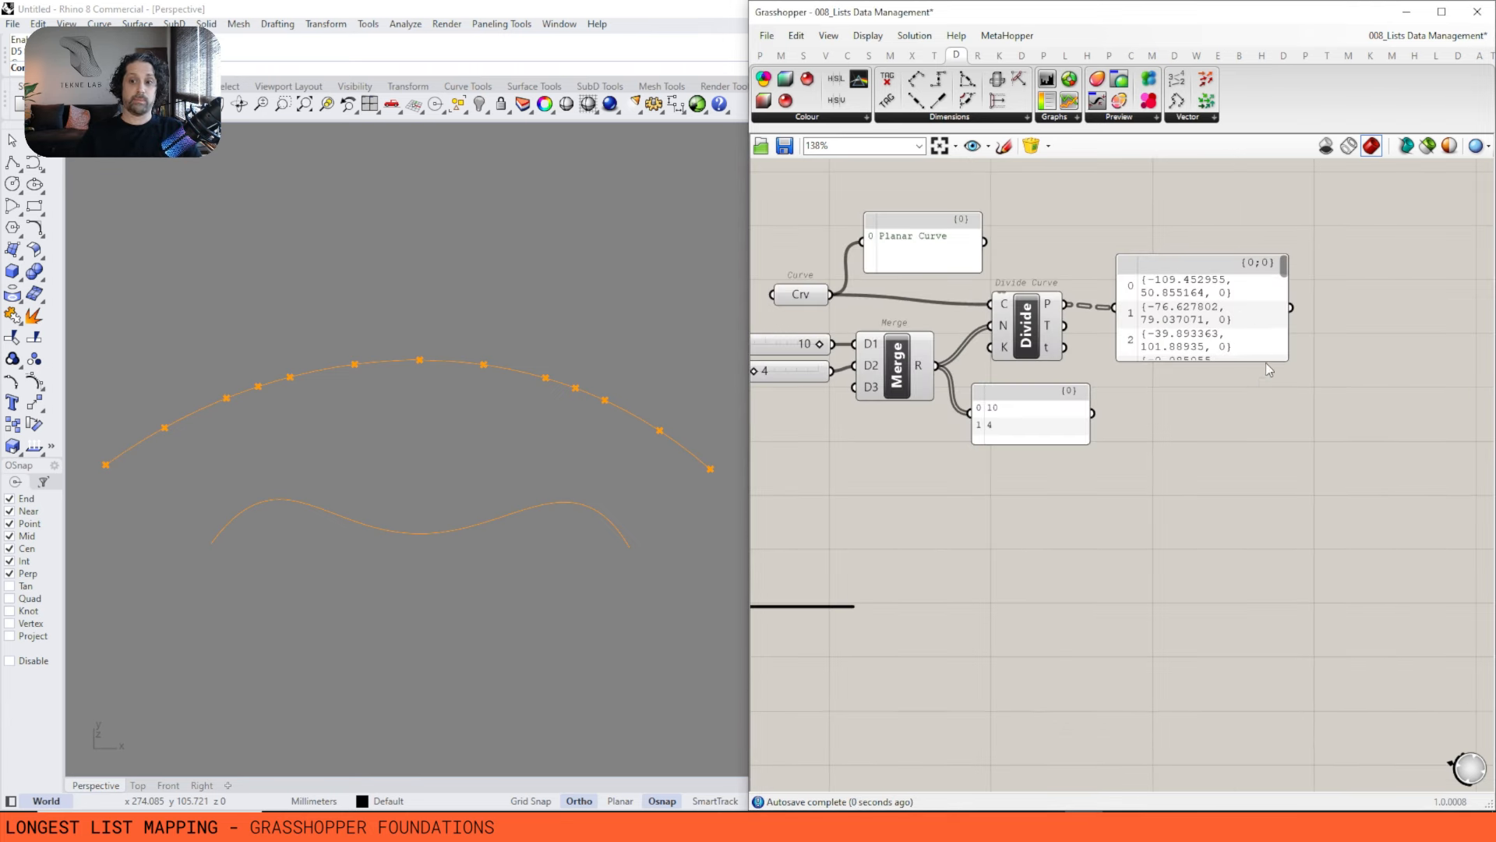
# Enlarge the point panel and reposition it so both lists of division points can be read in full.
pyautogui.moveTo(1266, 358); pyautogui.dragTo(1217, 741)
pyautogui.moveTo(1214, 411); pyautogui.dragTo(1259, 265)
pyautogui.moveTo(1304, 271); pyautogui.dragTo(1246, 377, button='right')
pyautogui.moveTo(1278, 374); pyautogui.dragTo(1469, 345)
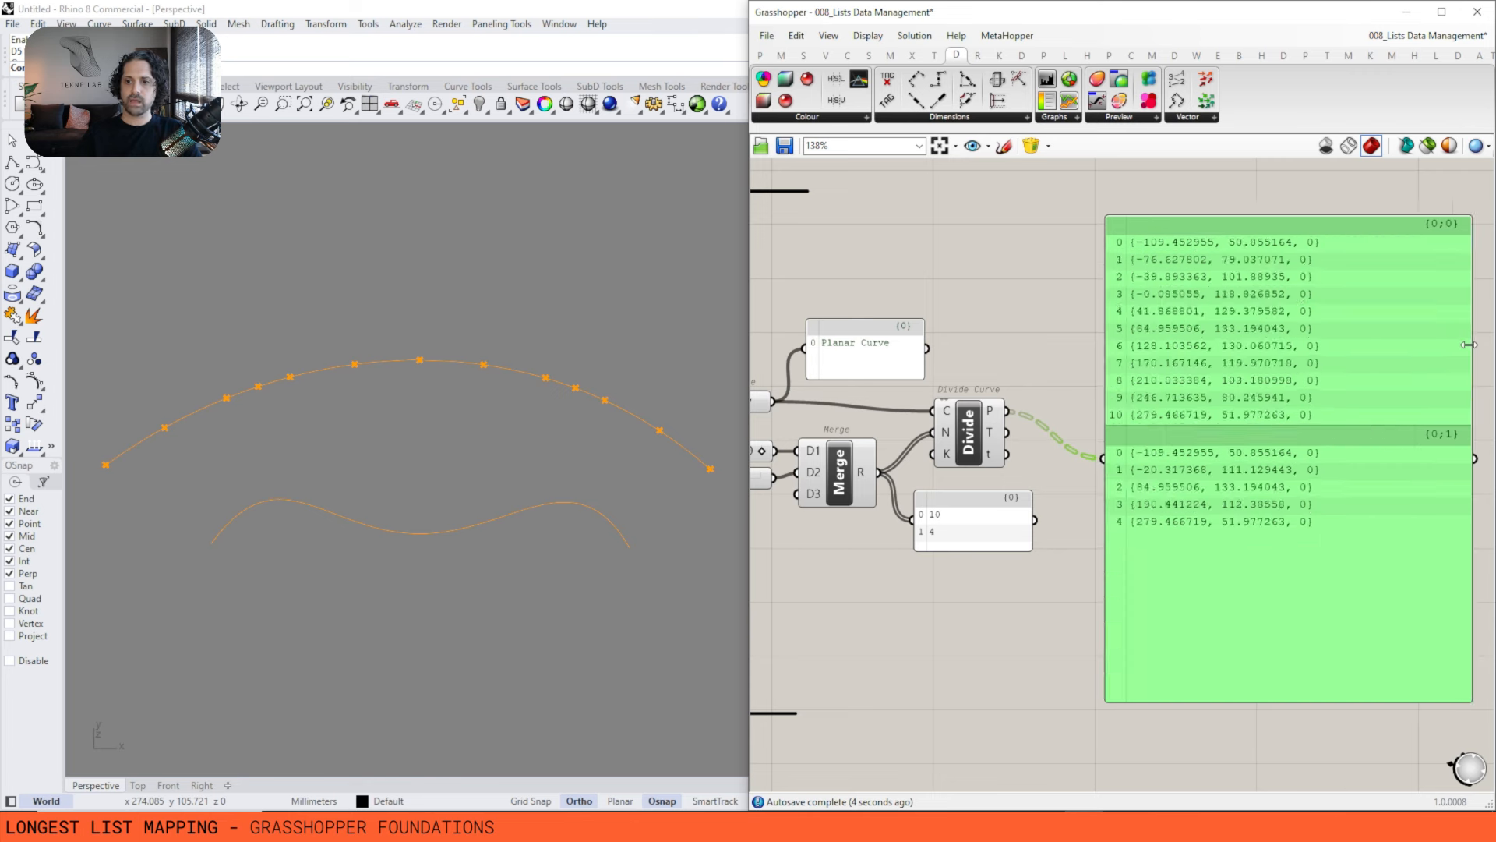
pyautogui.moveTo(993, 399); pyautogui.dragTo(1095, 378, button='right')
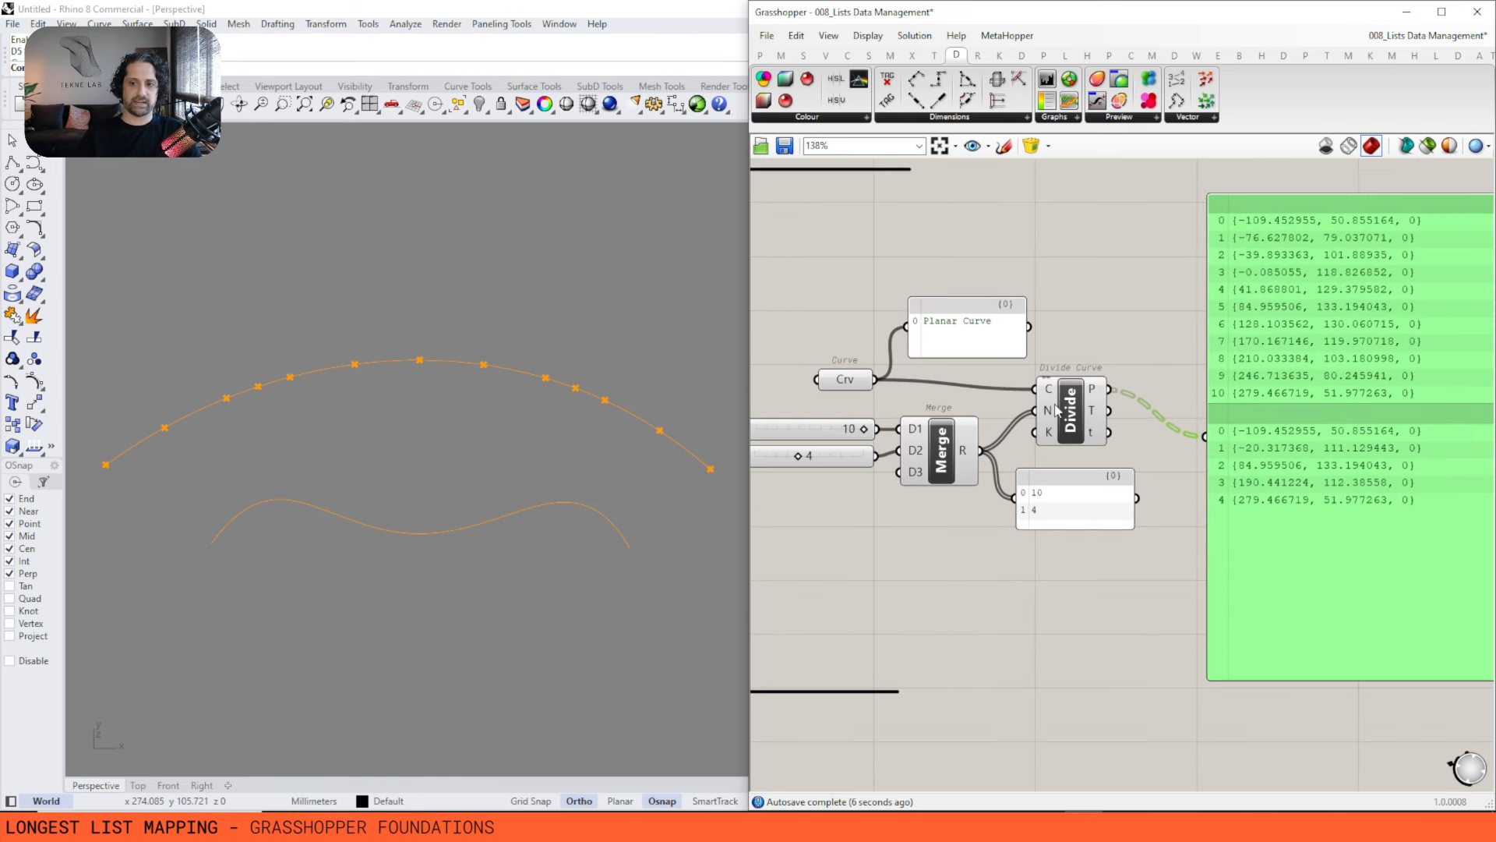
pyautogui.scroll(-1, 1057, 410)
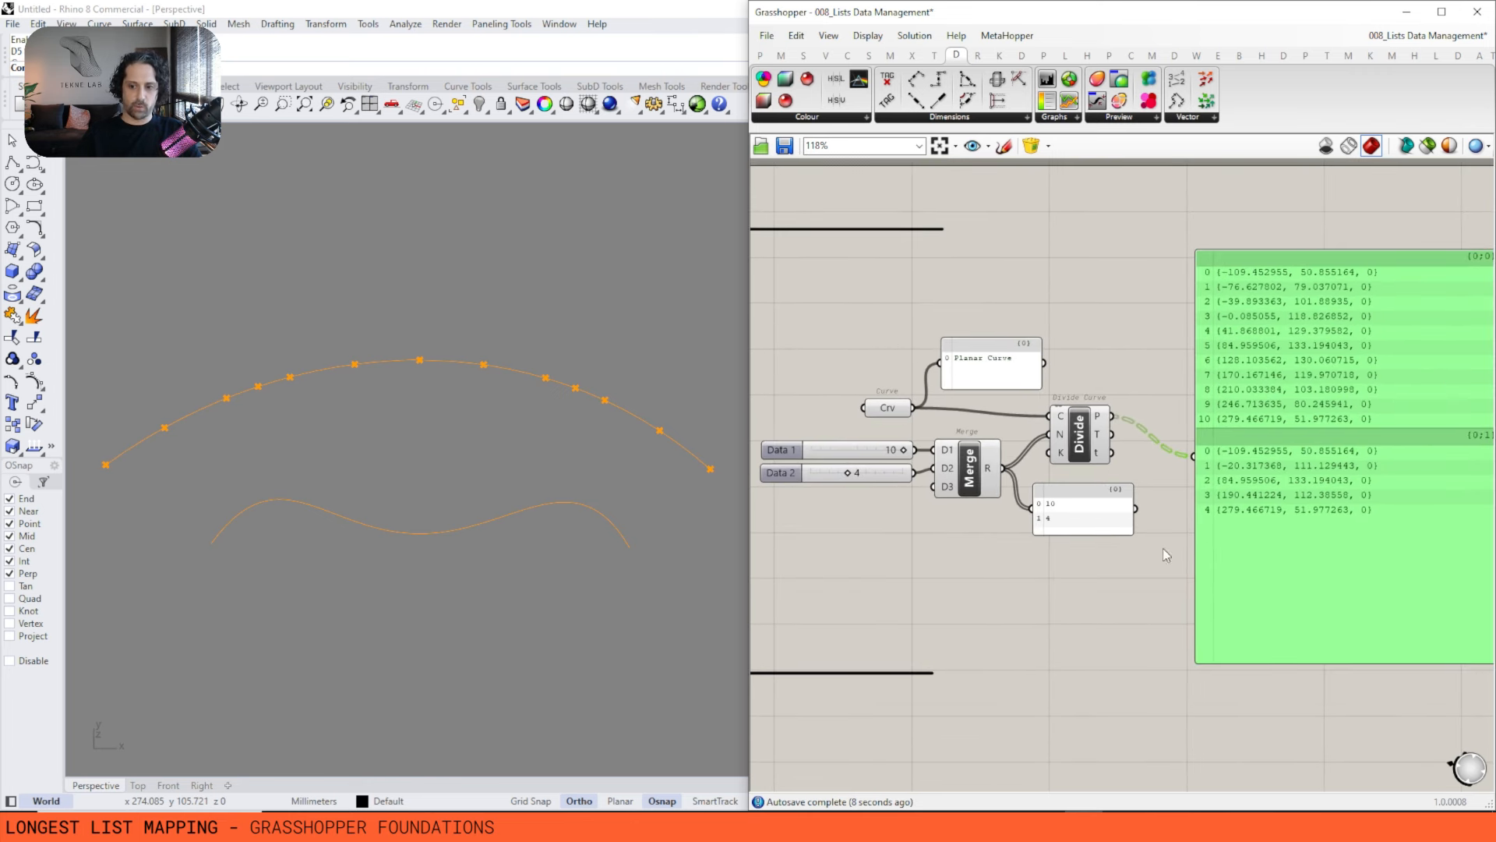
# Set Data 2 to 7, and set Data 1 first to 8 and finally to 4.
pyautogui.moveTo(850, 473); pyautogui.dragTo(892, 455)
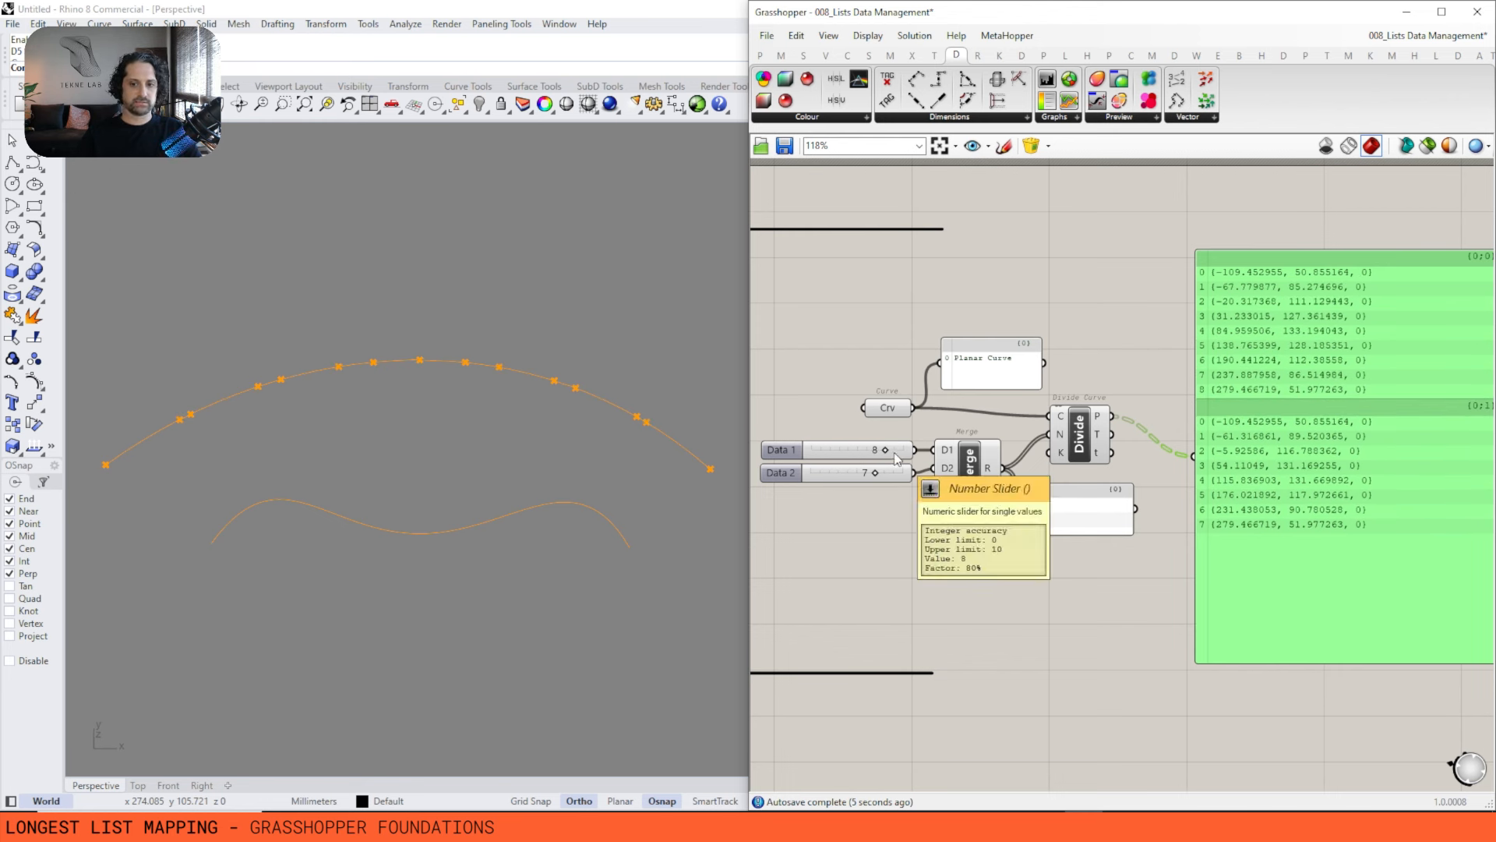
pyautogui.click(1005, 357)
pyautogui.click(1075, 442)
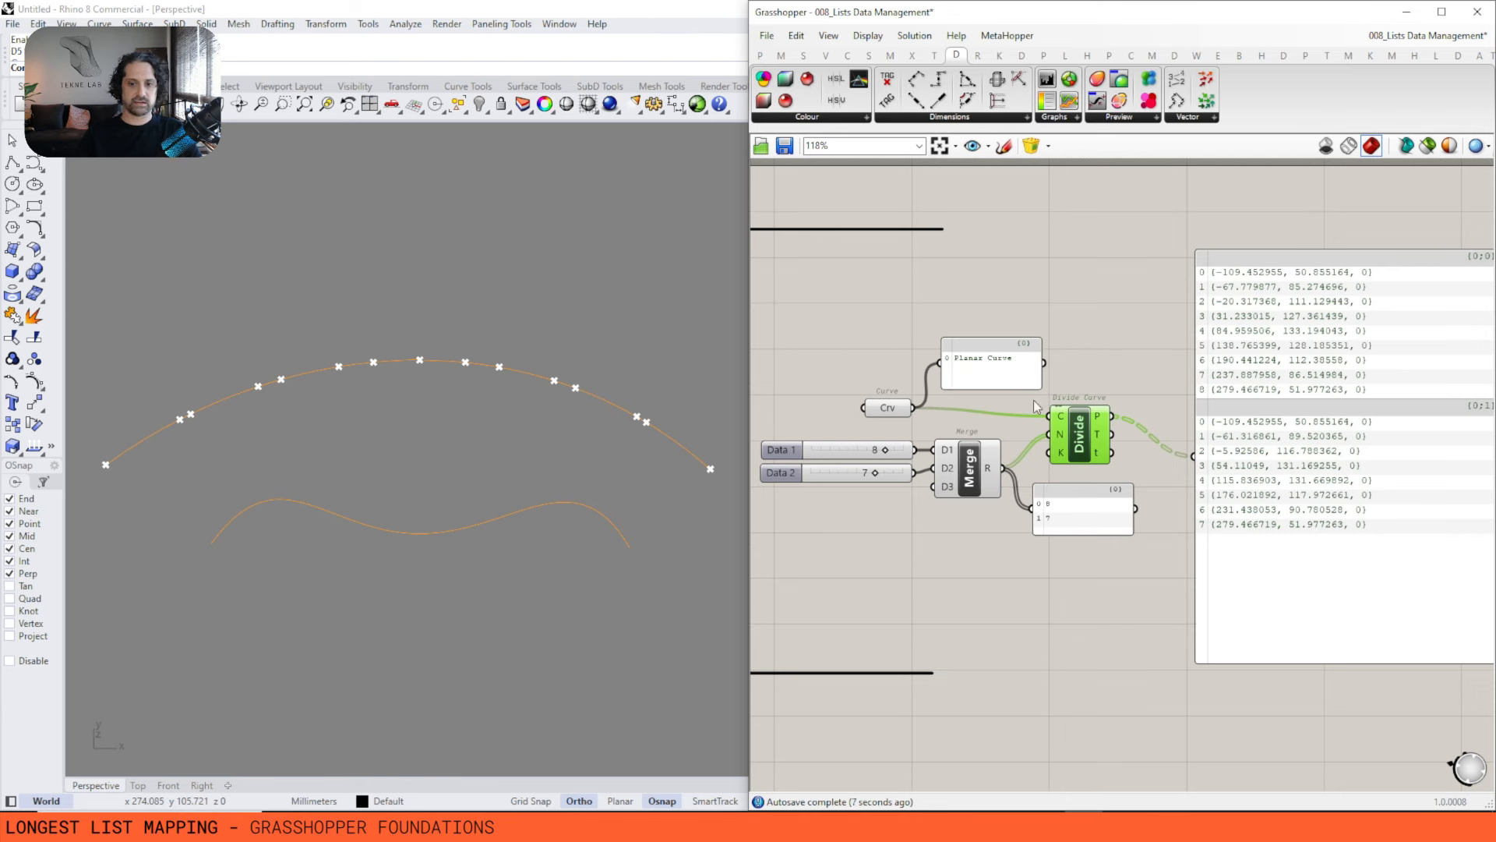
pyautogui.moveTo(1189, 360); pyautogui.dragTo(1192, 393, button='right')
pyautogui.moveTo(888, 483); pyautogui.dragTo(858, 486)
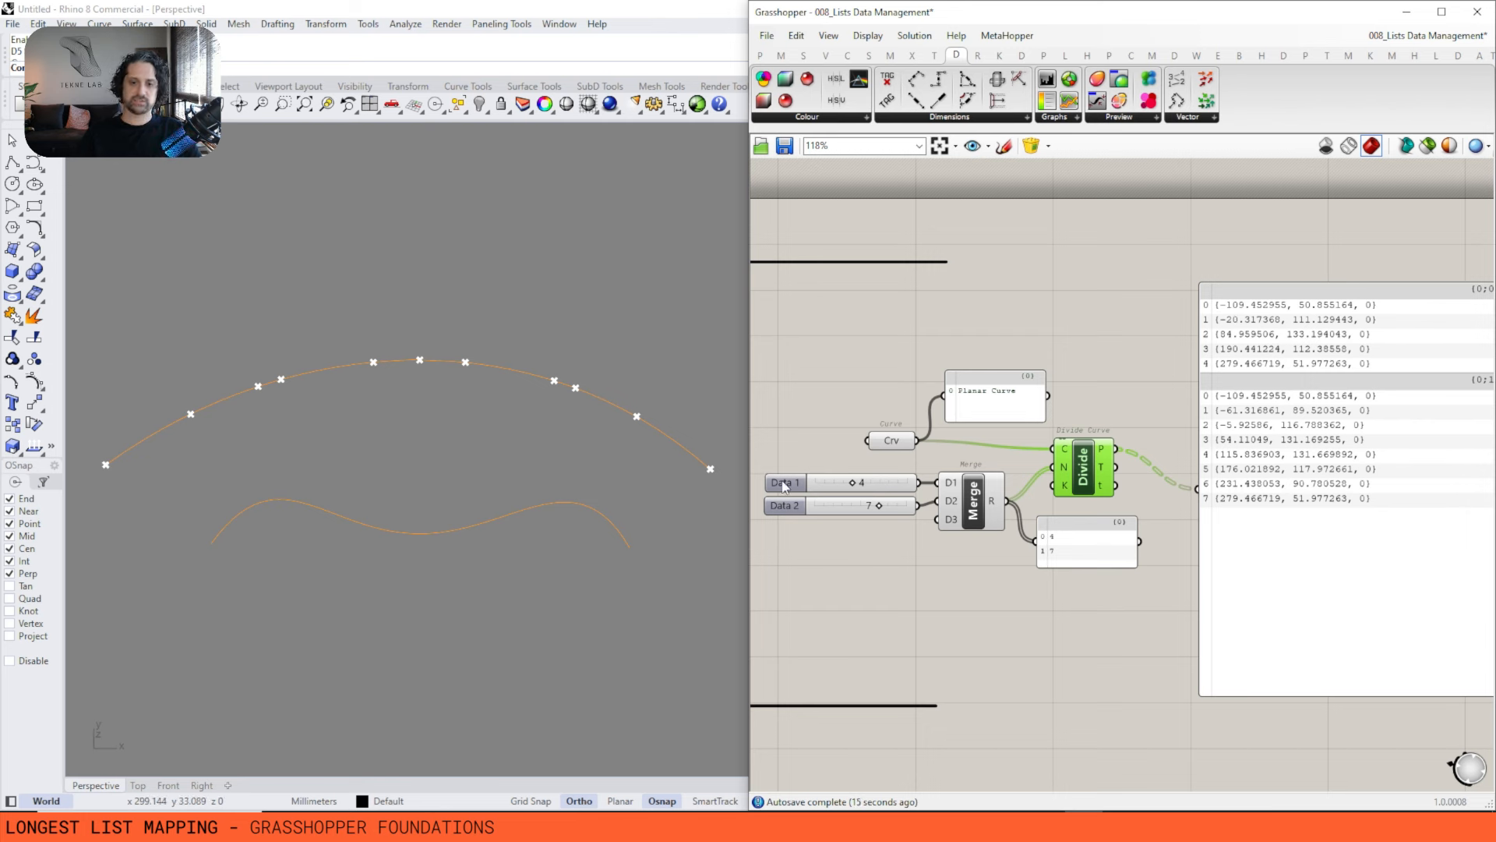
pyautogui.click(828, 486)
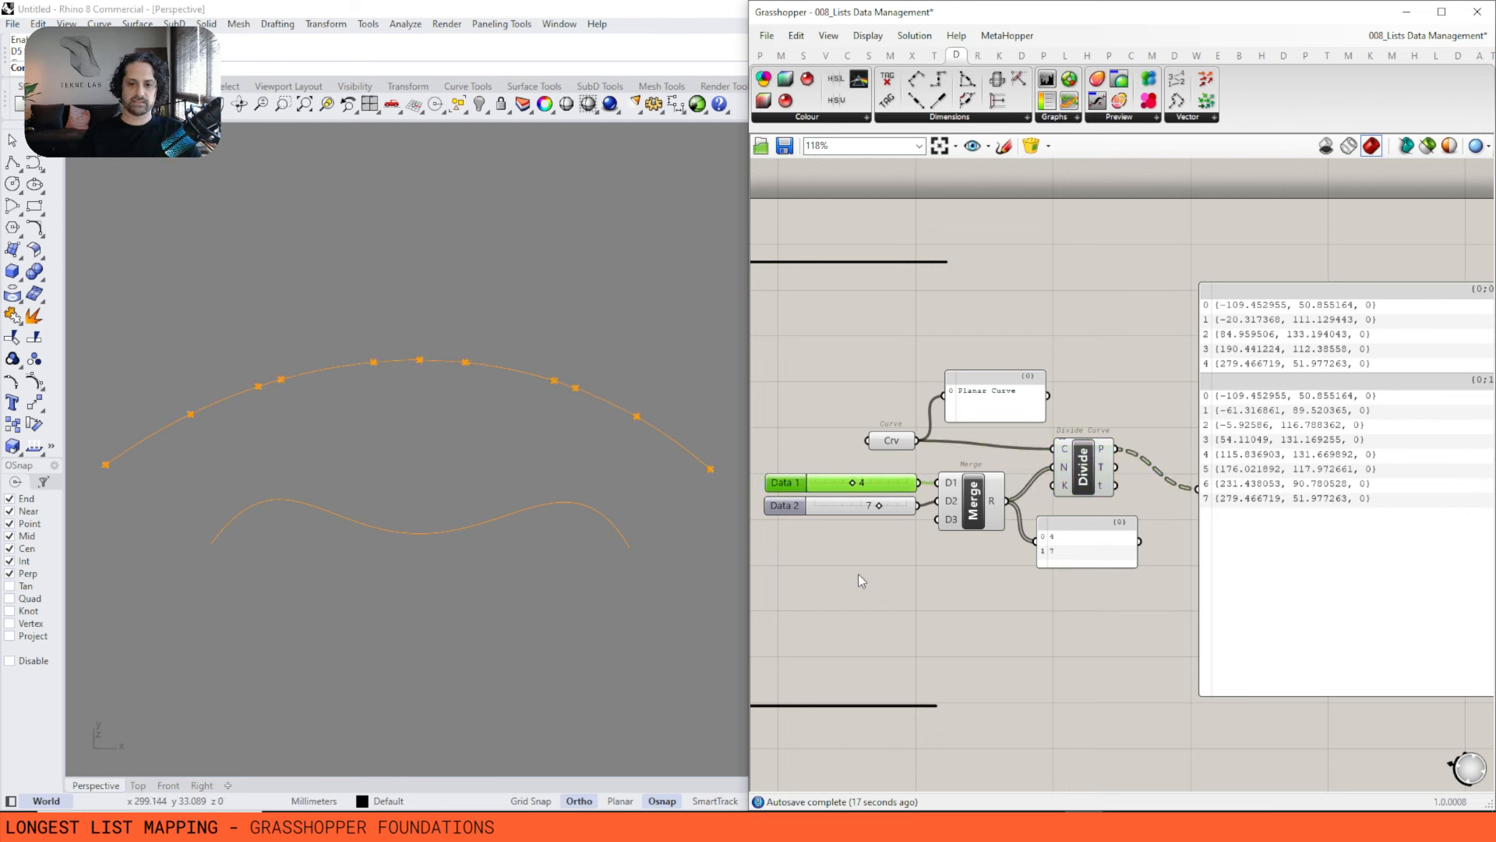
# Move the Curve parameter and its panel together upwards, away from the sliders.
pyautogui.moveTo(1005, 341); pyautogui.dragTo(896, 441)
pyautogui.moveTo(895, 445); pyautogui.dragTo(906, 365)
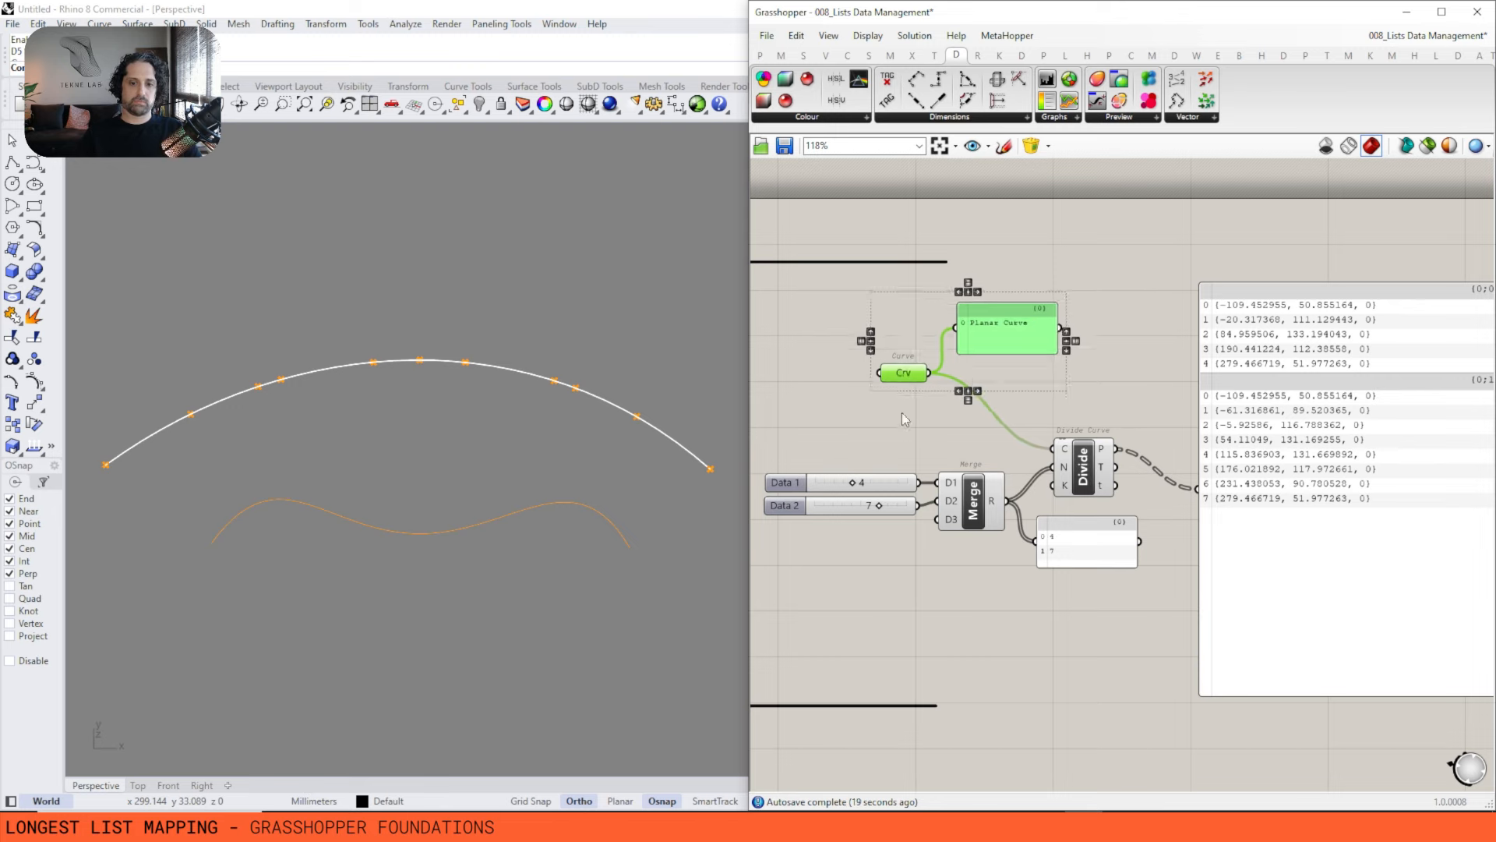
pyautogui.click(900, 413)
# Add the second Curve parameter below the first and feed both through a new Merge into Divide Curve's C input.
pyautogui.click(902, 359)
pyautogui.scroll(-1, 904, 366)
pyautogui.moveTo(754, 462); pyautogui.dragTo(1173, 399, button='right')
pyautogui.scroll(-3, 1192, 409)
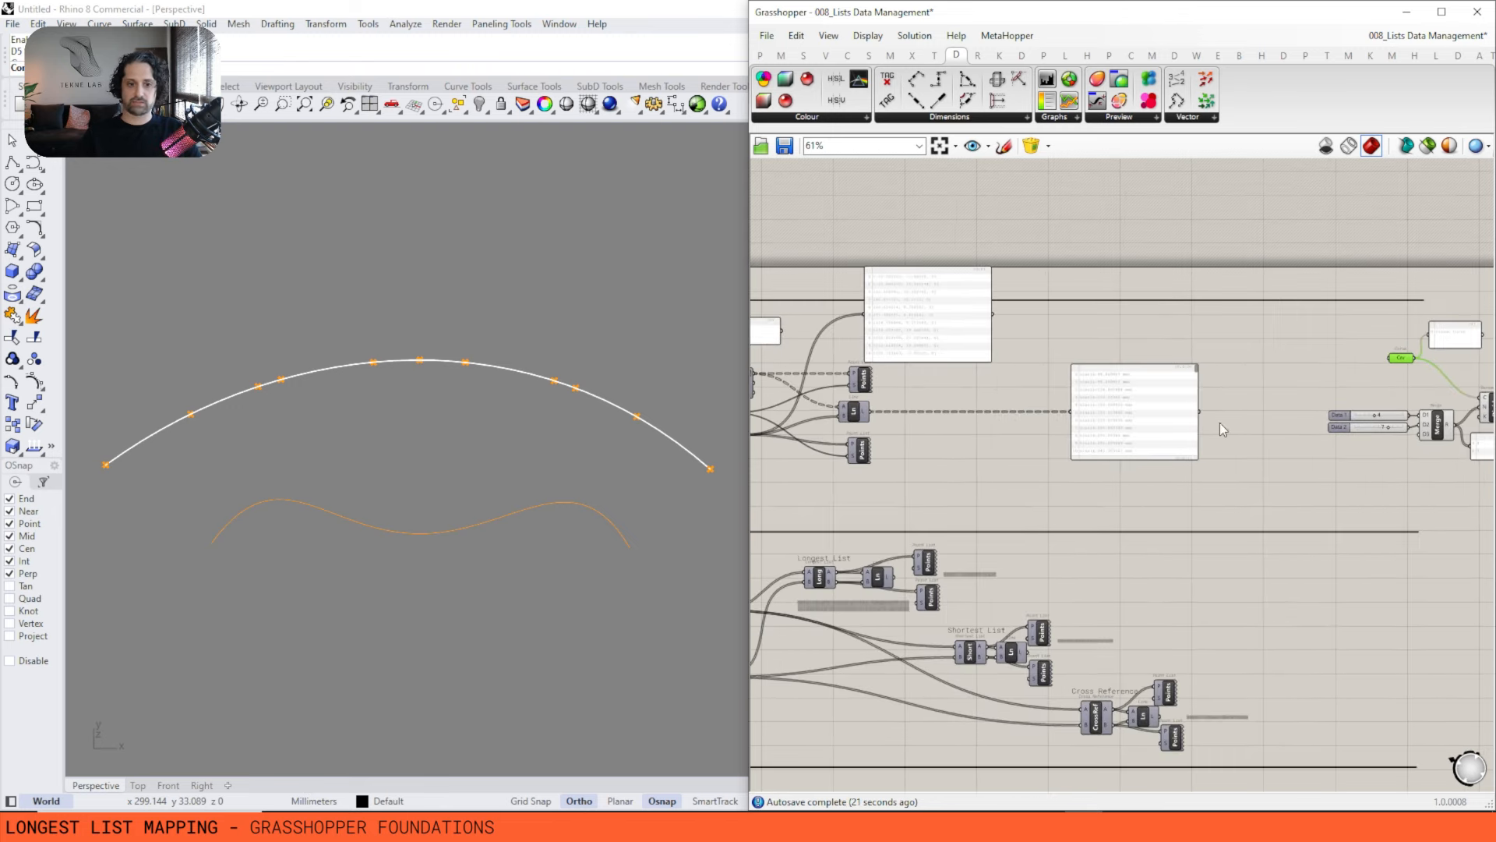
pyautogui.scroll(4, 1288, 431)
pyautogui.moveTo(1288, 432); pyautogui.dragTo(1102, 484, button='right')
pyautogui.moveTo(996, 422); pyautogui.dragTo(1397, 489)
pyautogui.scroll(-5, 1040, 347)
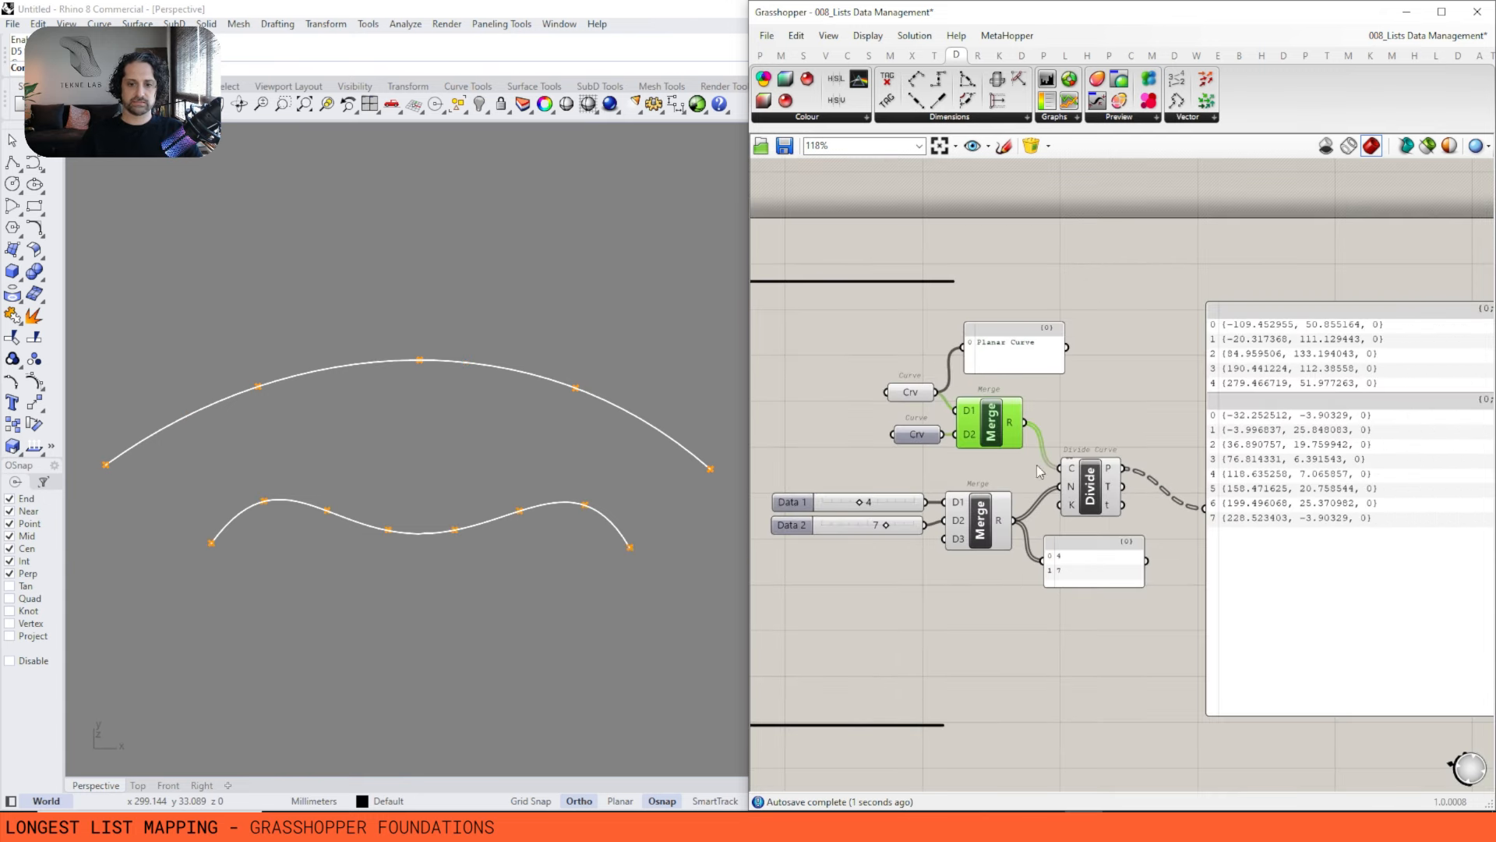
# Delete the panel attached to the first Curve parameter.
pyautogui.click(1089, 485)
pyautogui.scroll(2, 896, 444)
pyautogui.click(921, 389)
pyautogui.click(1106, 316)
pyautogui.press('Delete')
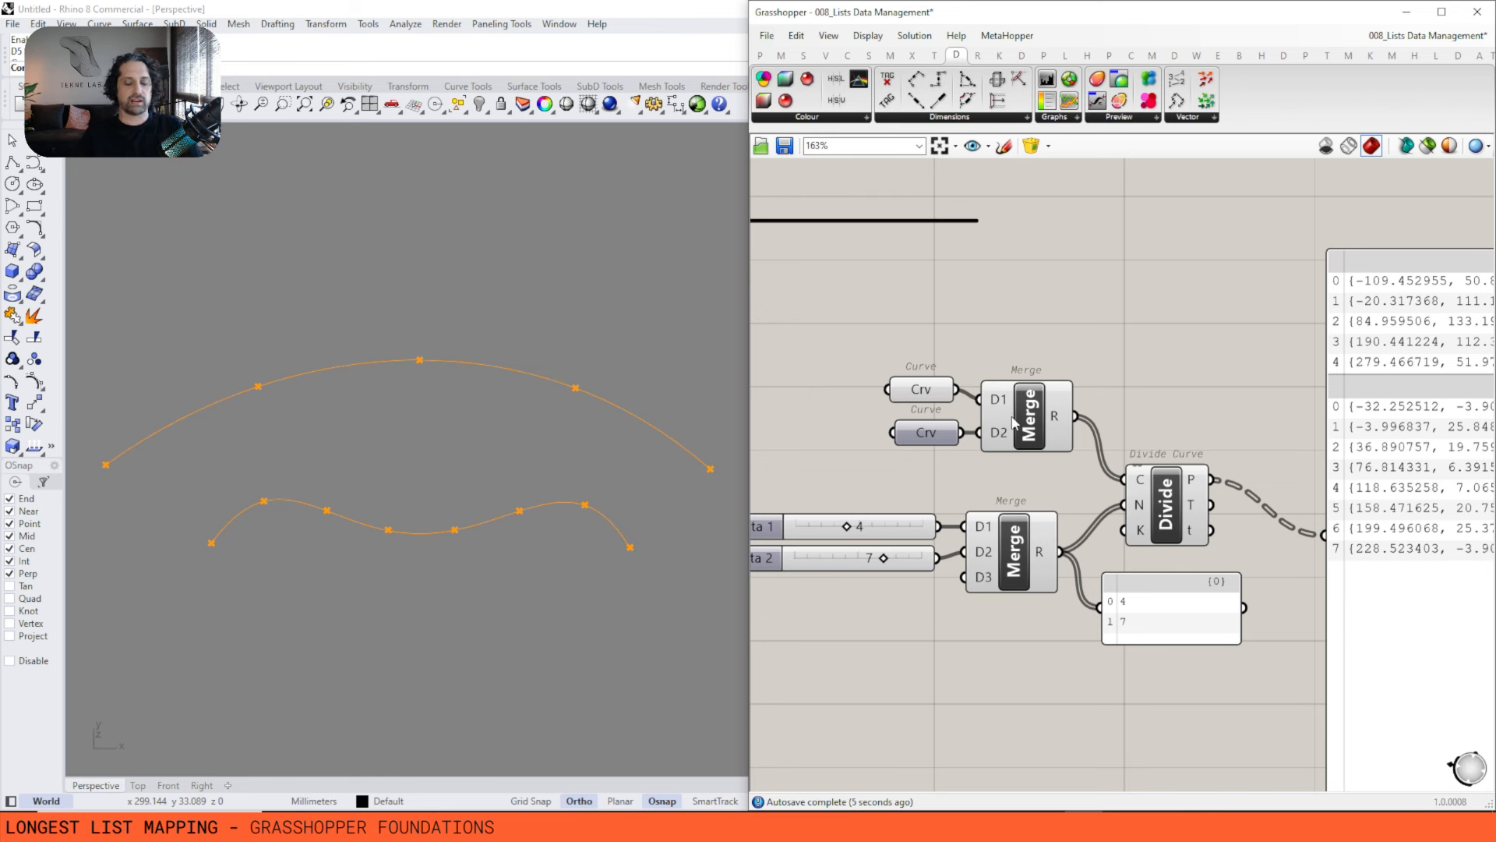
# Highlight Divide Curve's points and turn on the preview for both merged Curve parameters.
pyautogui.click(1162, 505)
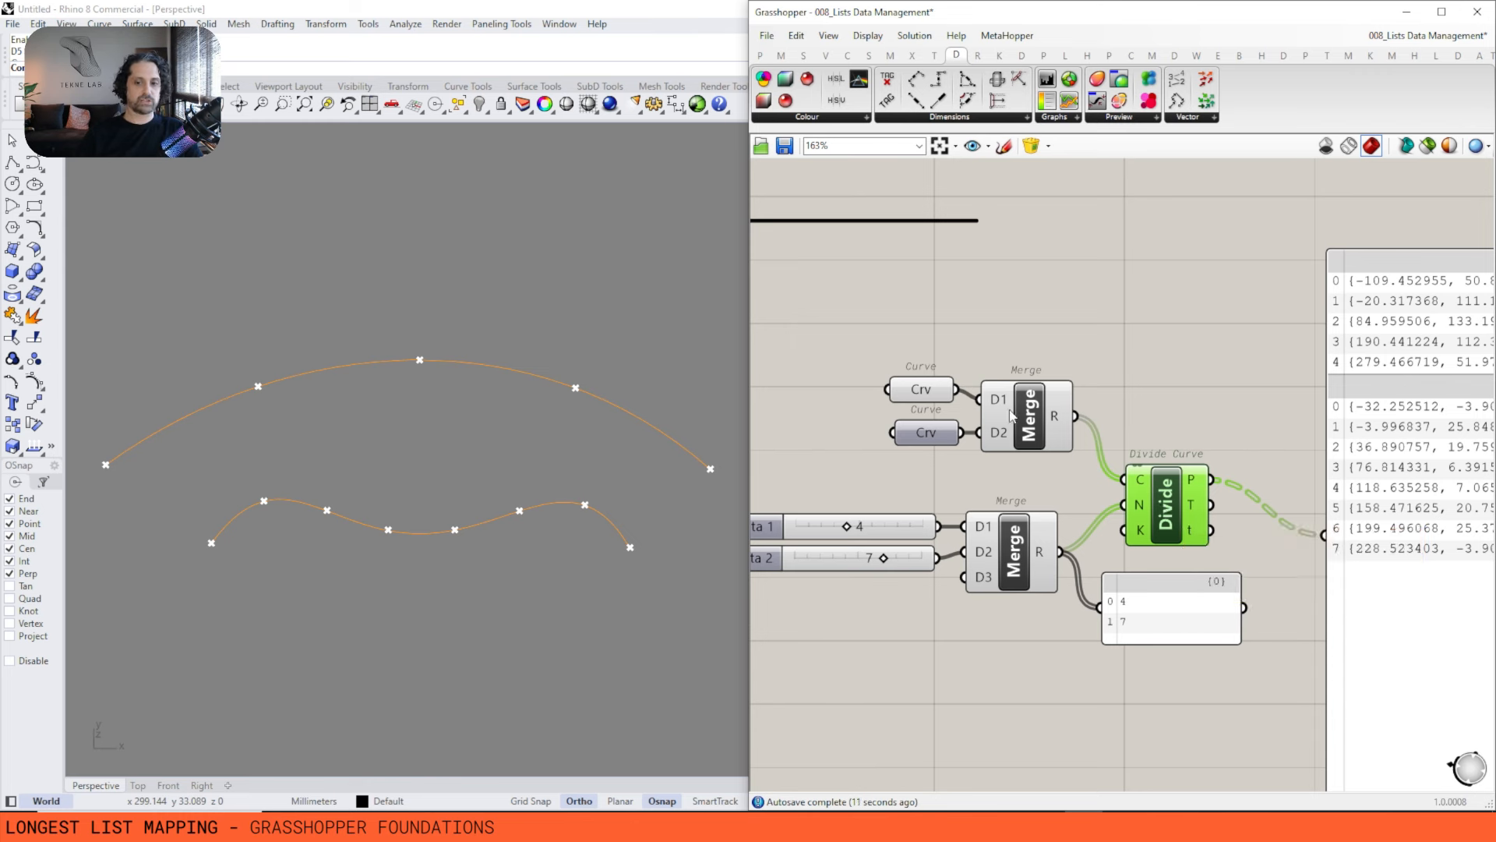
pyautogui.click(1054, 416)
pyautogui.moveTo(901, 462); pyautogui.dragTo(925, 465, button='right')
pyautogui.moveTo(947, 352); pyautogui.dragTo(899, 470)
pyautogui.middleClick(1004, 303)
pyautogui.click(1027, 312)
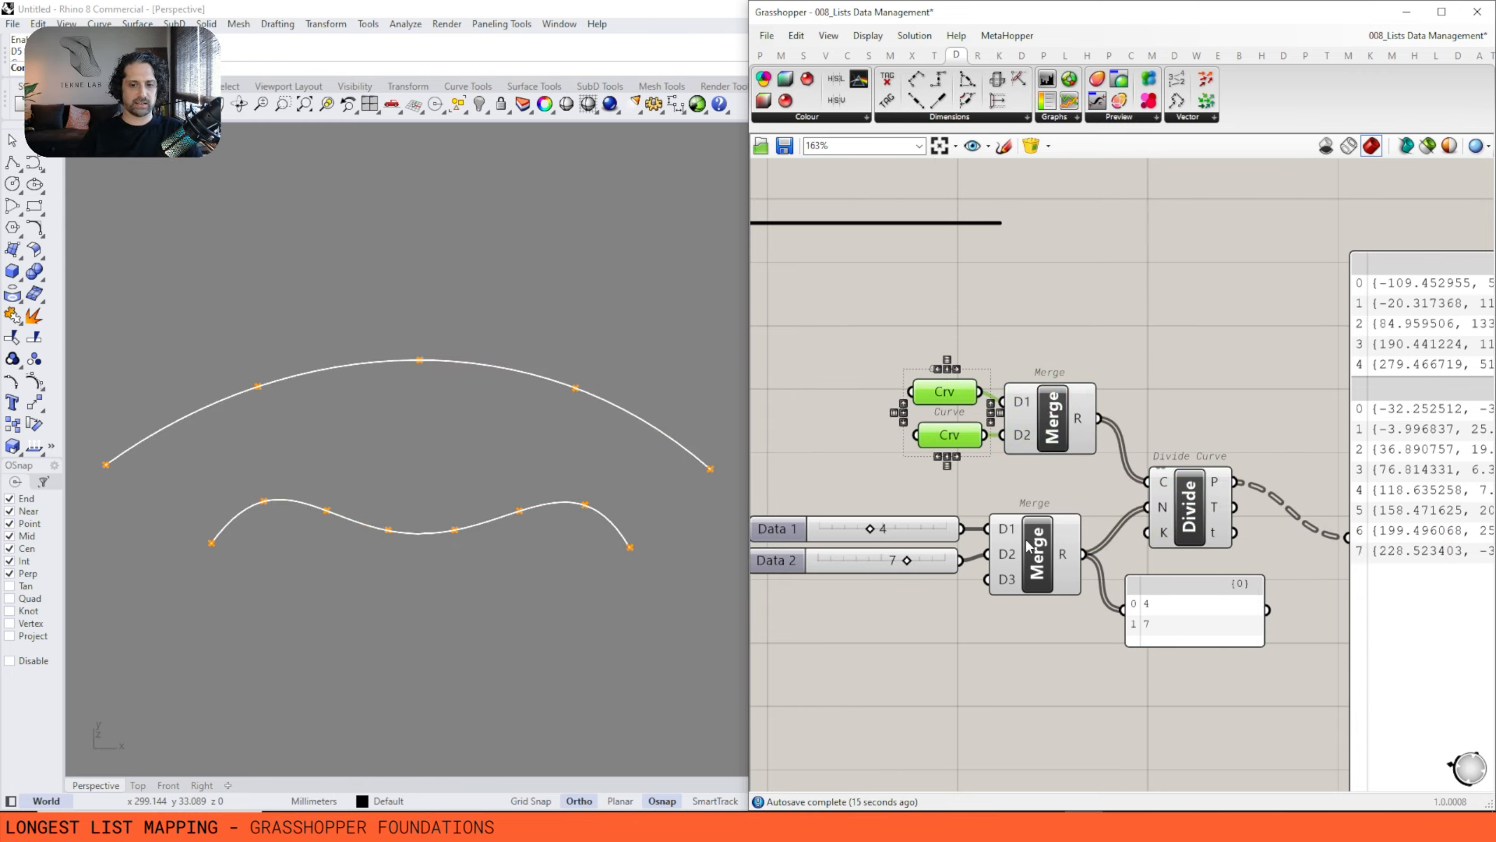
# Set the Data 1 slider to 7 and the Data 2 slider to 8, highlighting Divide Curve to see its points.
pyautogui.moveTo(910, 543); pyautogui.dragTo(893, 491, button='right')
pyautogui.keyDown('shift'); pyautogui.click(1197, 464); pyautogui.keyUp('shift')
pyautogui.scroll(-2, 779, 586)
pyautogui.moveTo(854, 509); pyautogui.dragTo(883, 511)
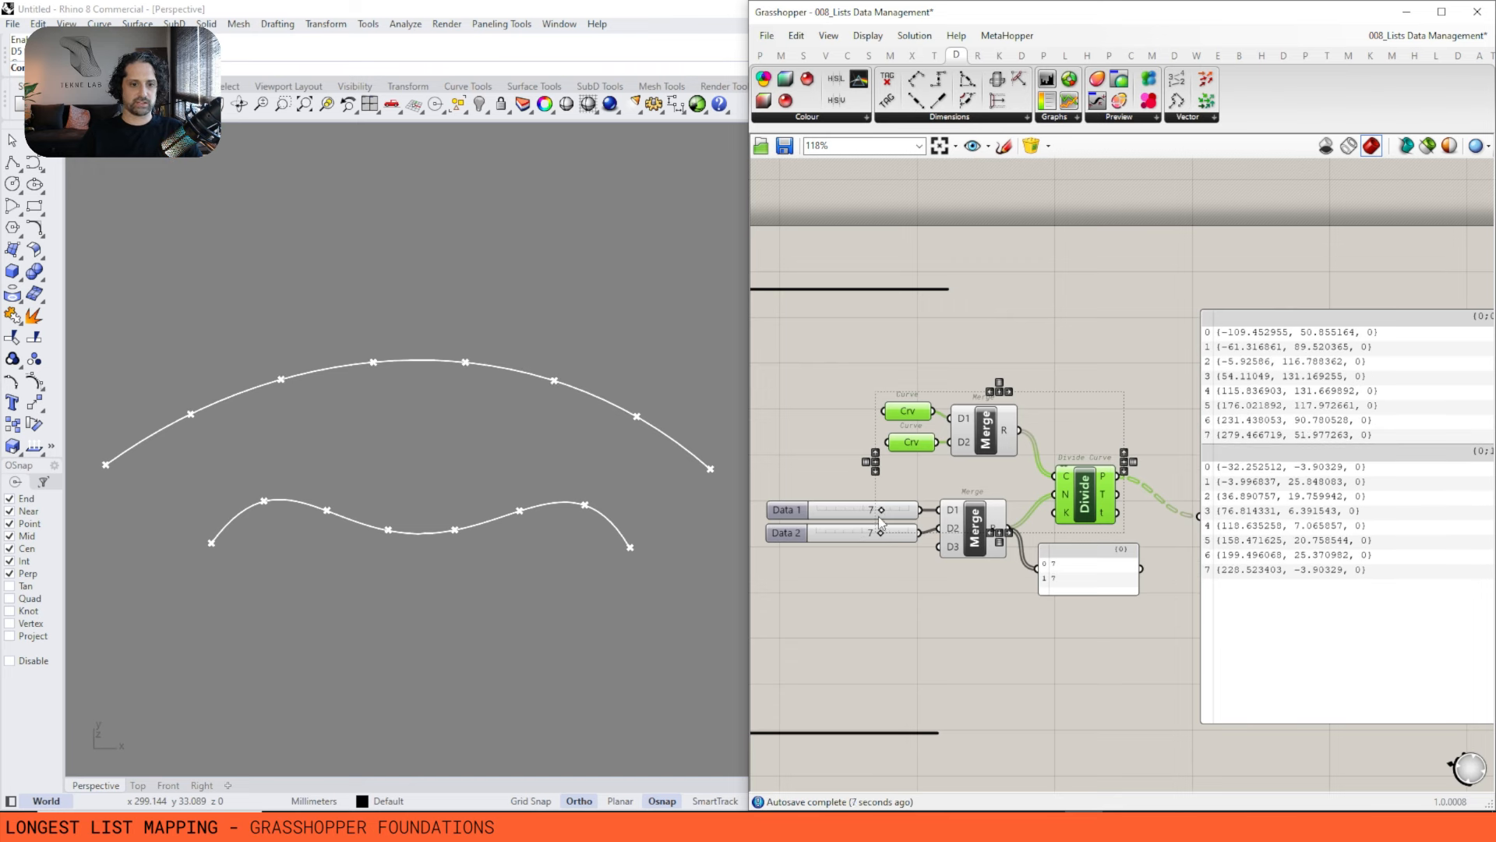
pyautogui.click(881, 534)
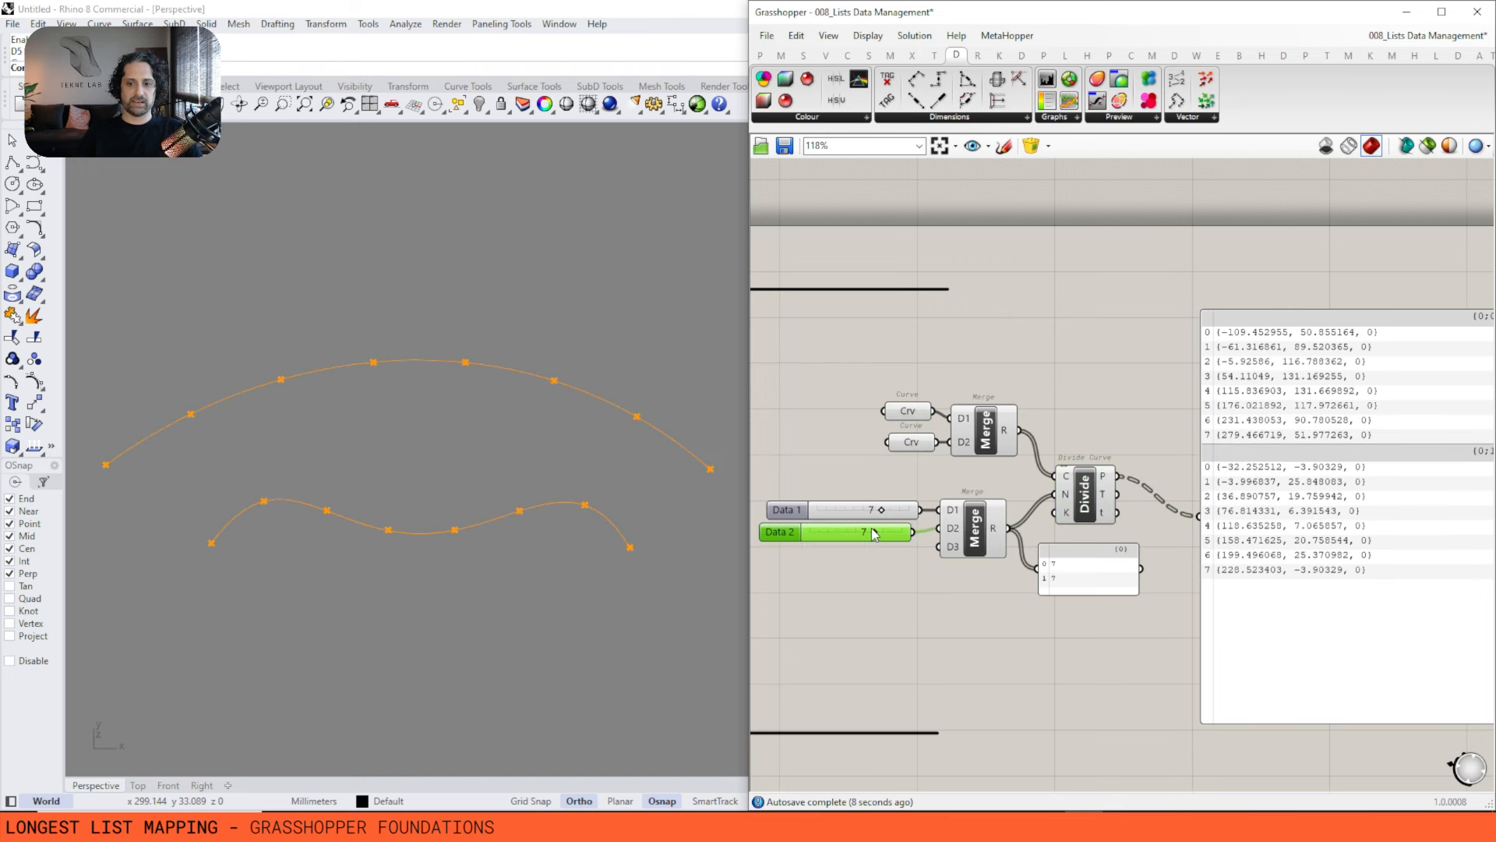
pyautogui.click(1080, 496)
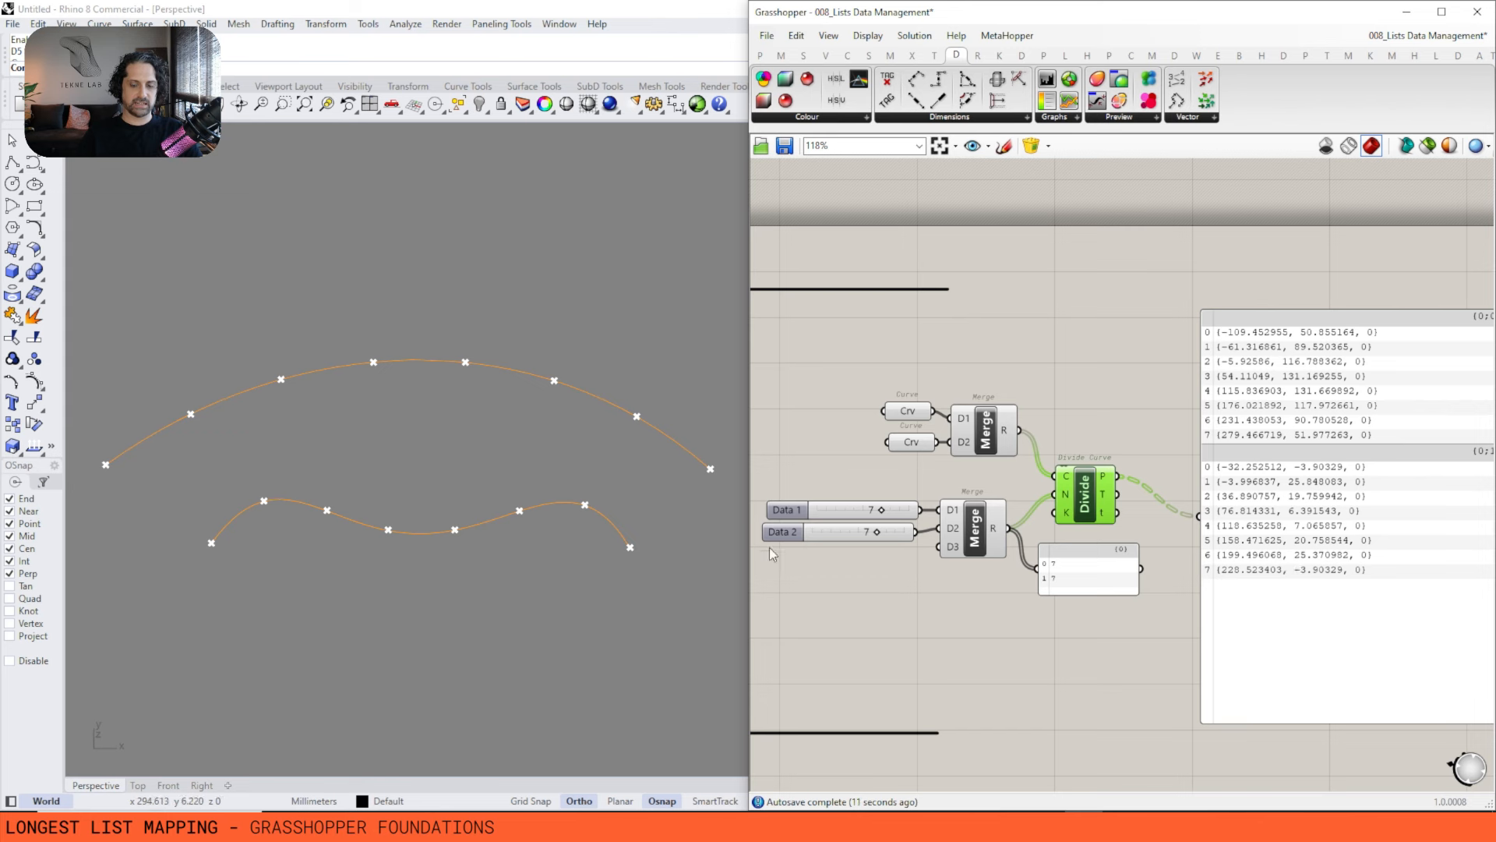
pyautogui.moveTo(878, 533)
pyautogui.mouseDown()
pyautogui.moveTo(857, 536)
pyautogui.moveTo(888, 543)
pyautogui.mouseUp()
# Examine the merged setup against the original definition's two separate Curve, Count and Divide Curve branches.
pyautogui.moveTo(1122, 382); pyautogui.dragTo(840, 603)
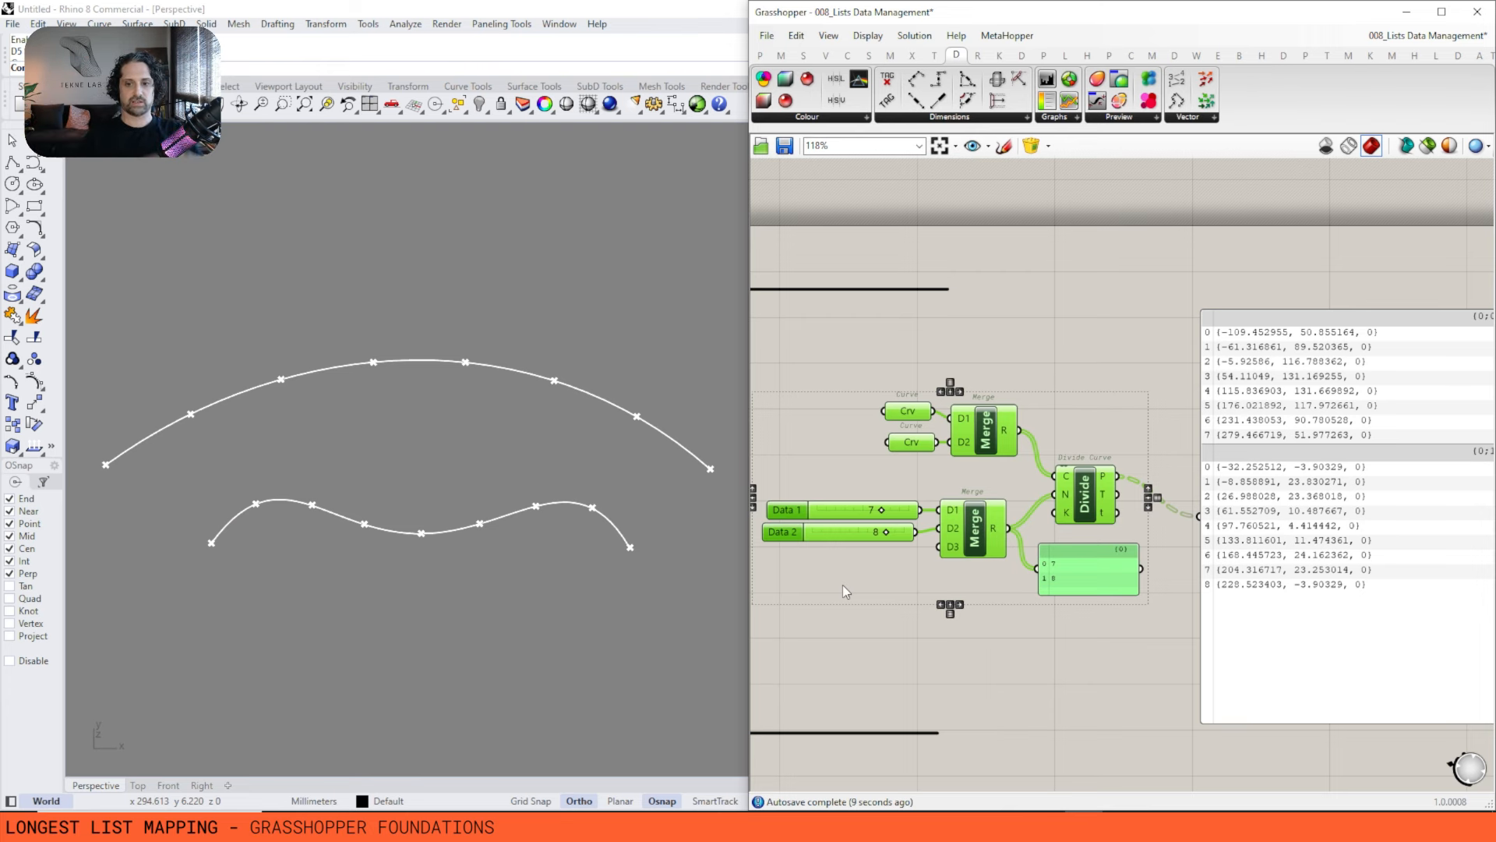
pyautogui.scroll(-2, 966, 483)
pyautogui.moveTo(968, 483); pyautogui.dragTo(1372, 421, button='right')
pyautogui.moveTo(818, 297); pyautogui.dragTo(1217, 501, button='right')
pyautogui.moveTo(939, 374); pyautogui.dragTo(1215, 479, button='right')
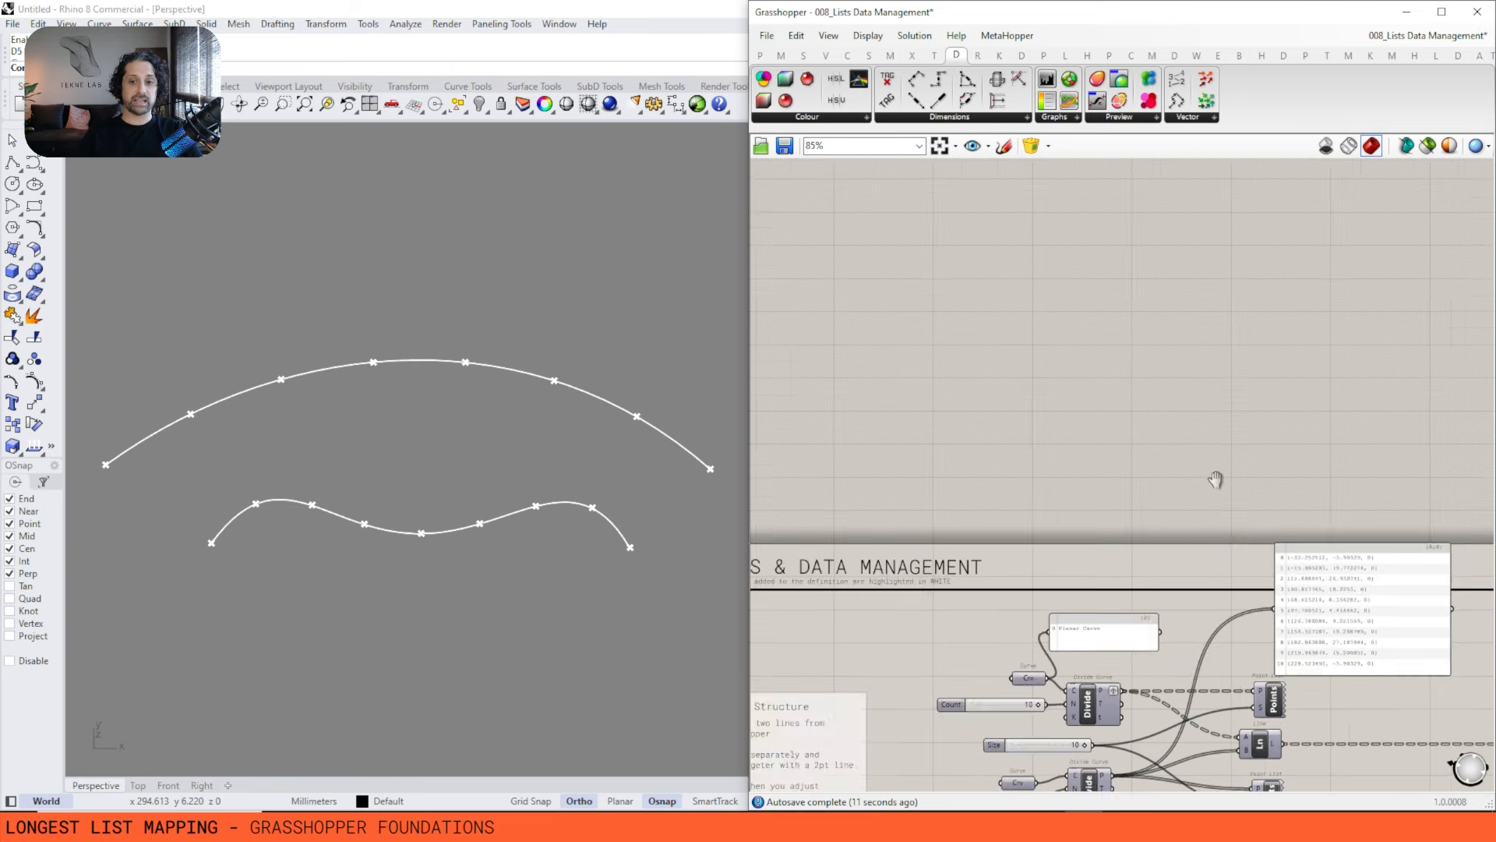
pyautogui.scroll(4, 1156, 507)
pyautogui.moveTo(1166, 293); pyautogui.dragTo(962, 390)
pyautogui.scroll(-2, 1068, 473)
pyautogui.moveTo(1106, 606); pyautogui.dragTo(838, 441)
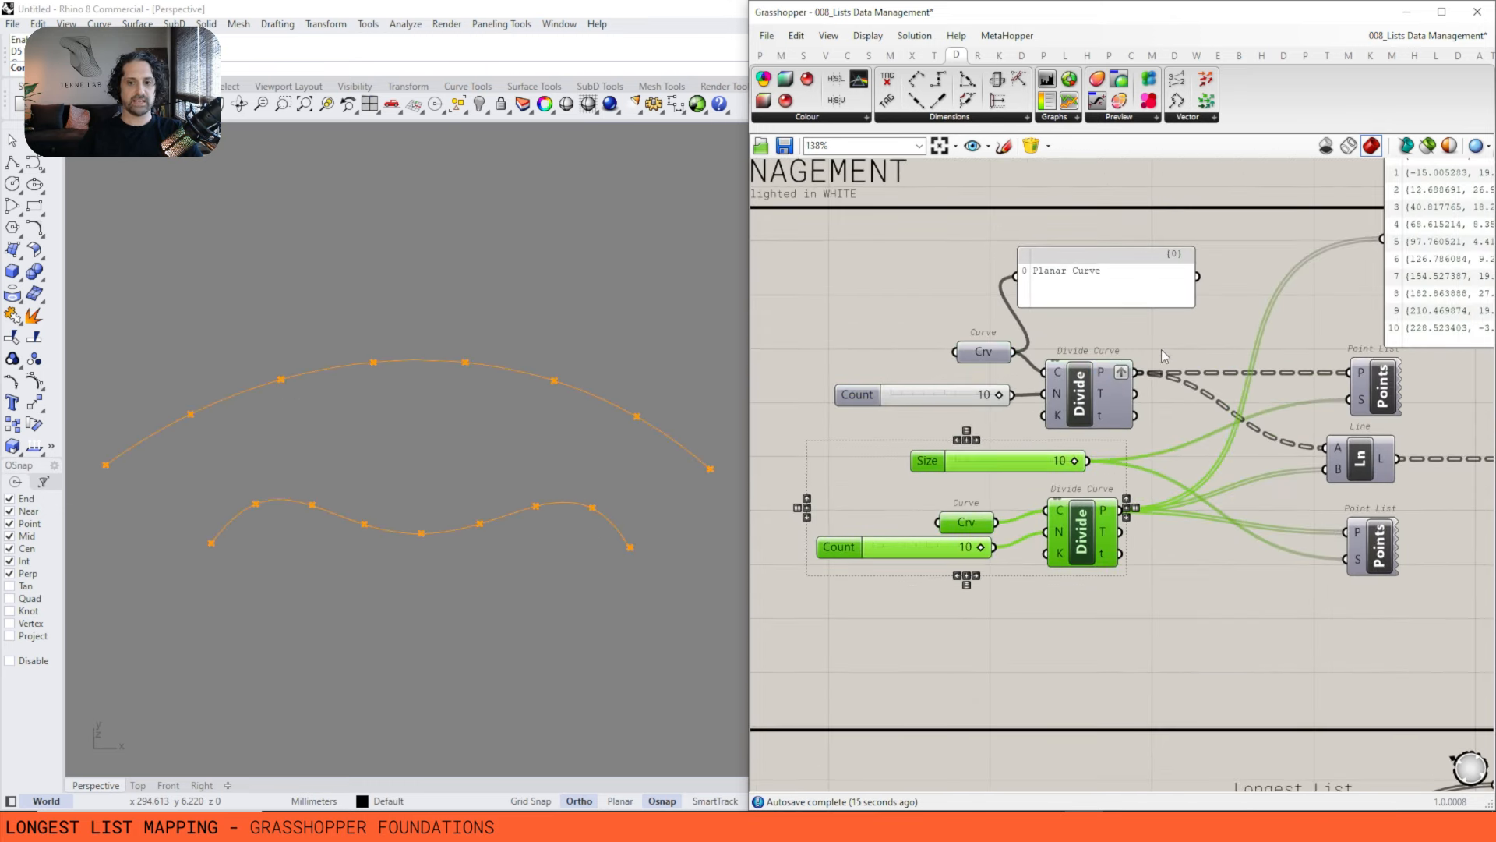
# Return to the merged definition and highlight its curves, sliders, Merge components and Divide Curve together.
pyautogui.moveTo(1162, 350); pyautogui.dragTo(1069, 343, button='right')
pyautogui.scroll(-5, 1086, 436)
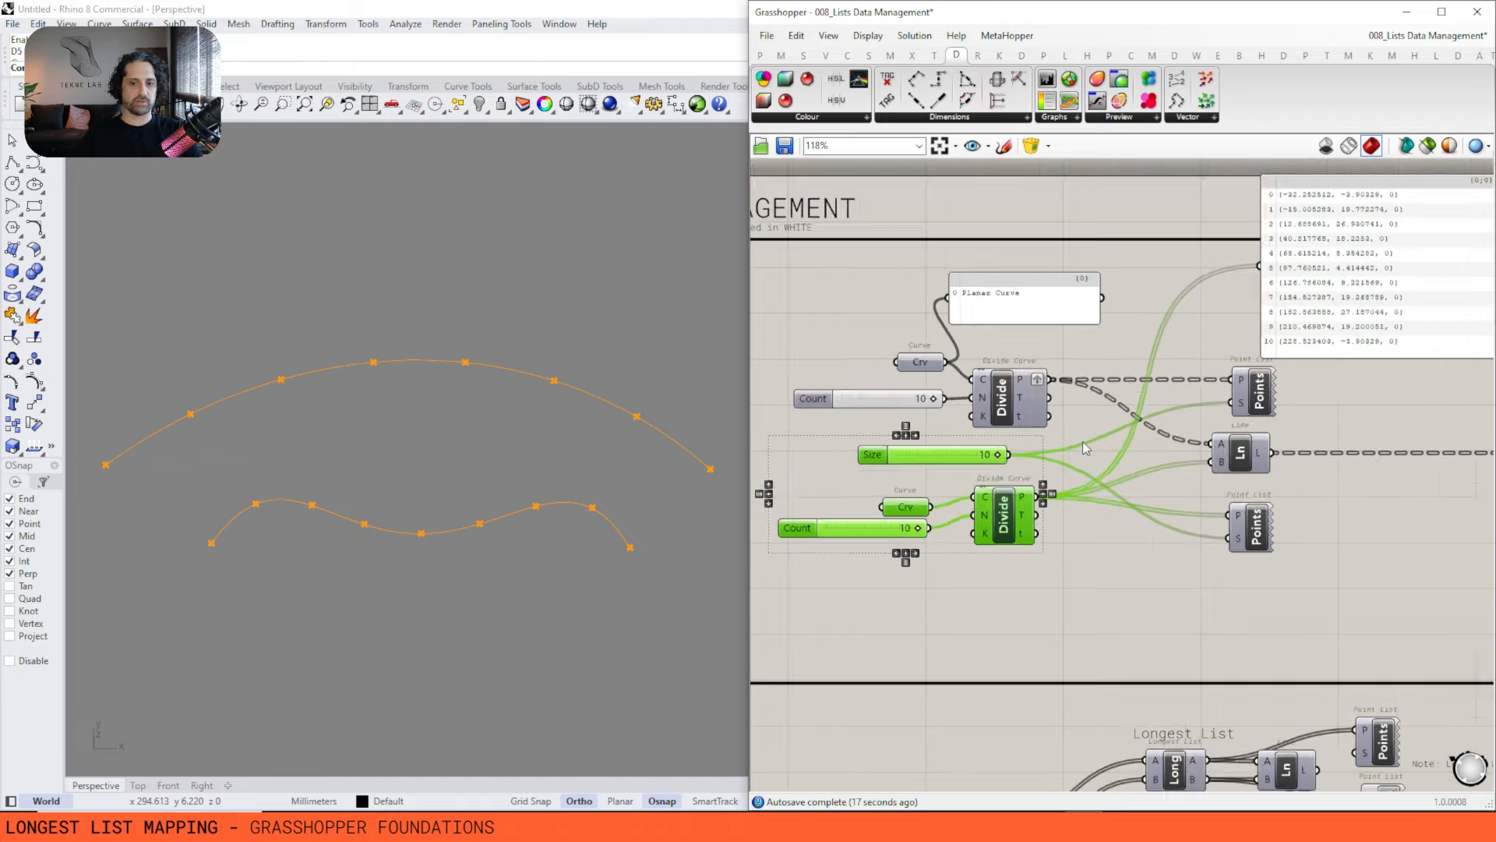
pyautogui.moveTo(1083, 441); pyautogui.dragTo(770, 434, button='right')
pyautogui.moveTo(1297, 461); pyautogui.dragTo(996, 444, button='right')
pyautogui.scroll(6, 1208, 382)
pyautogui.moveTo(1113, 288); pyautogui.dragTo(792, 584)
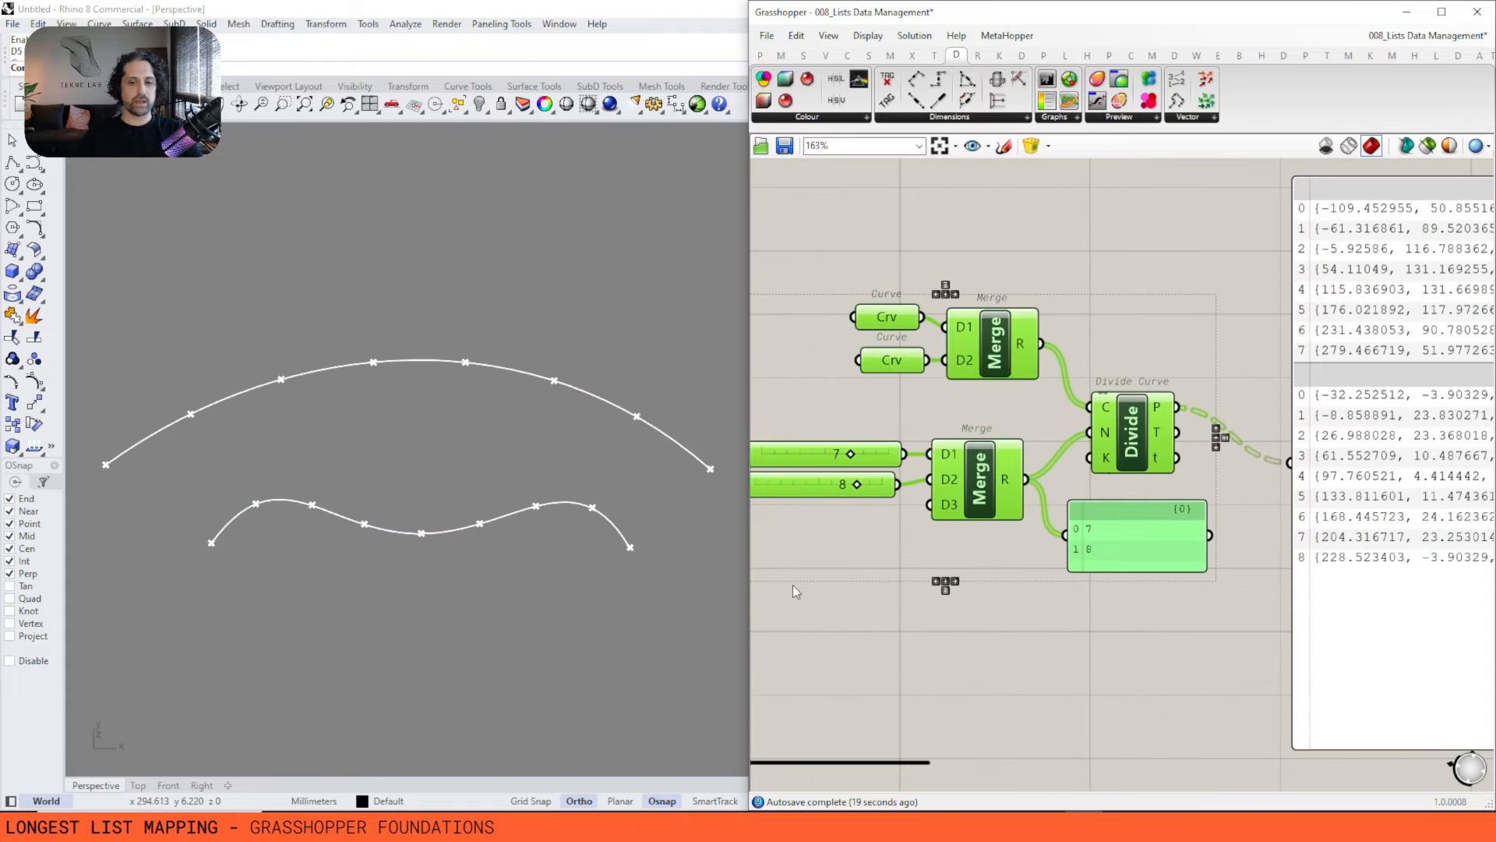
pyautogui.moveTo(1126, 392); pyautogui.dragTo(1164, 396, button='right')
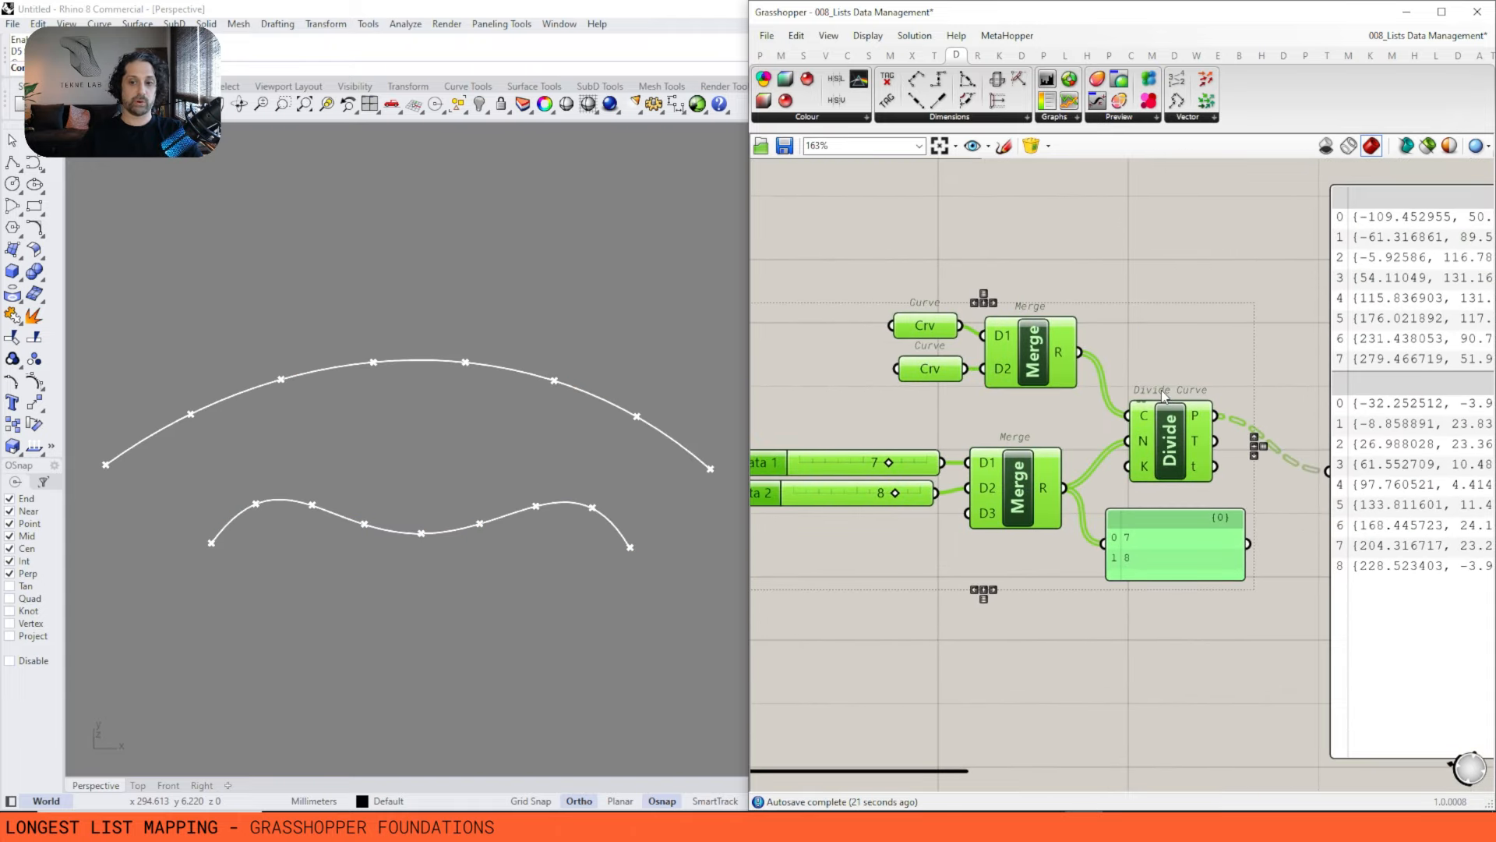